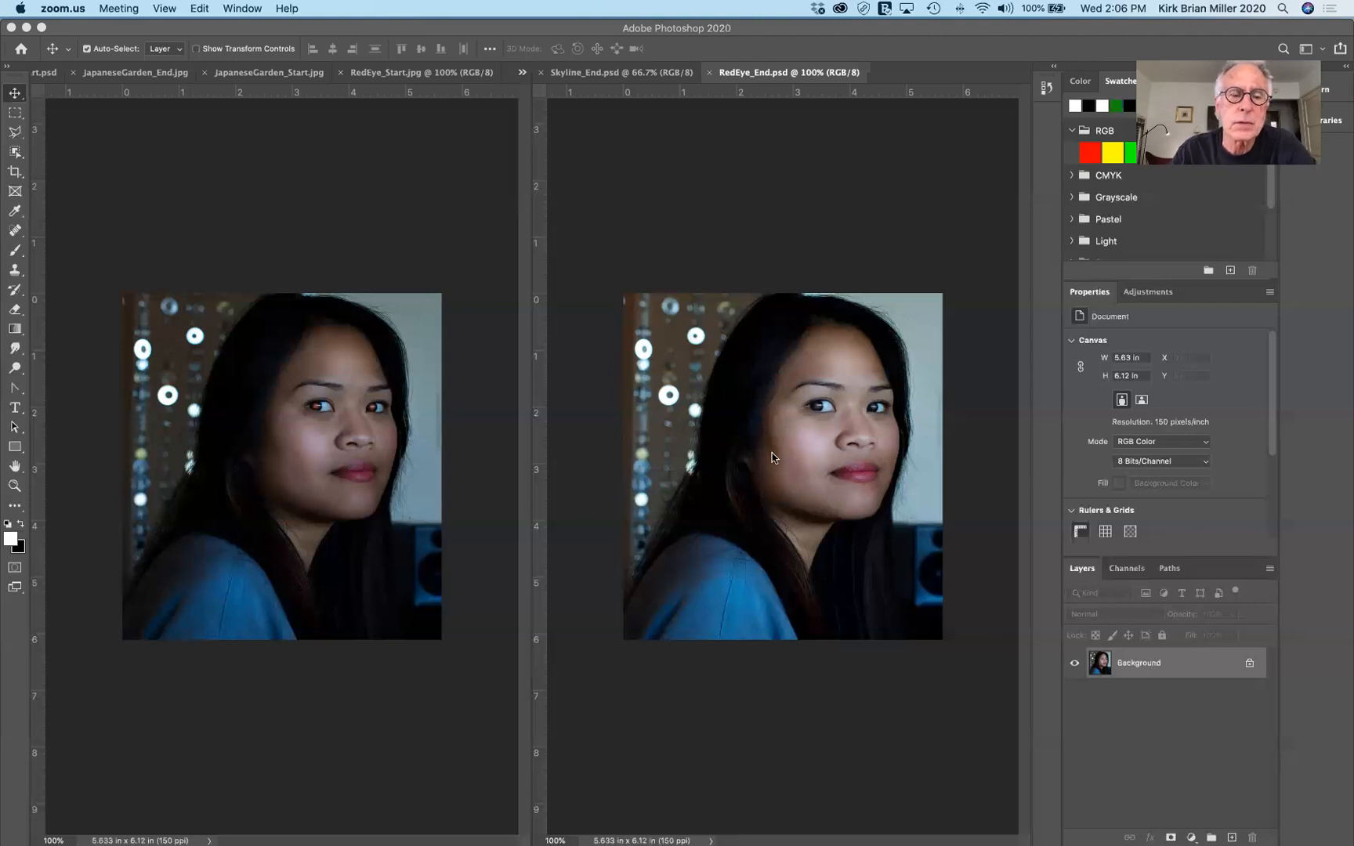
Remove the red eye from the woman's left-hand eye in RedEye_Start.jpg with the Red Eye Tool
click(482, 577)
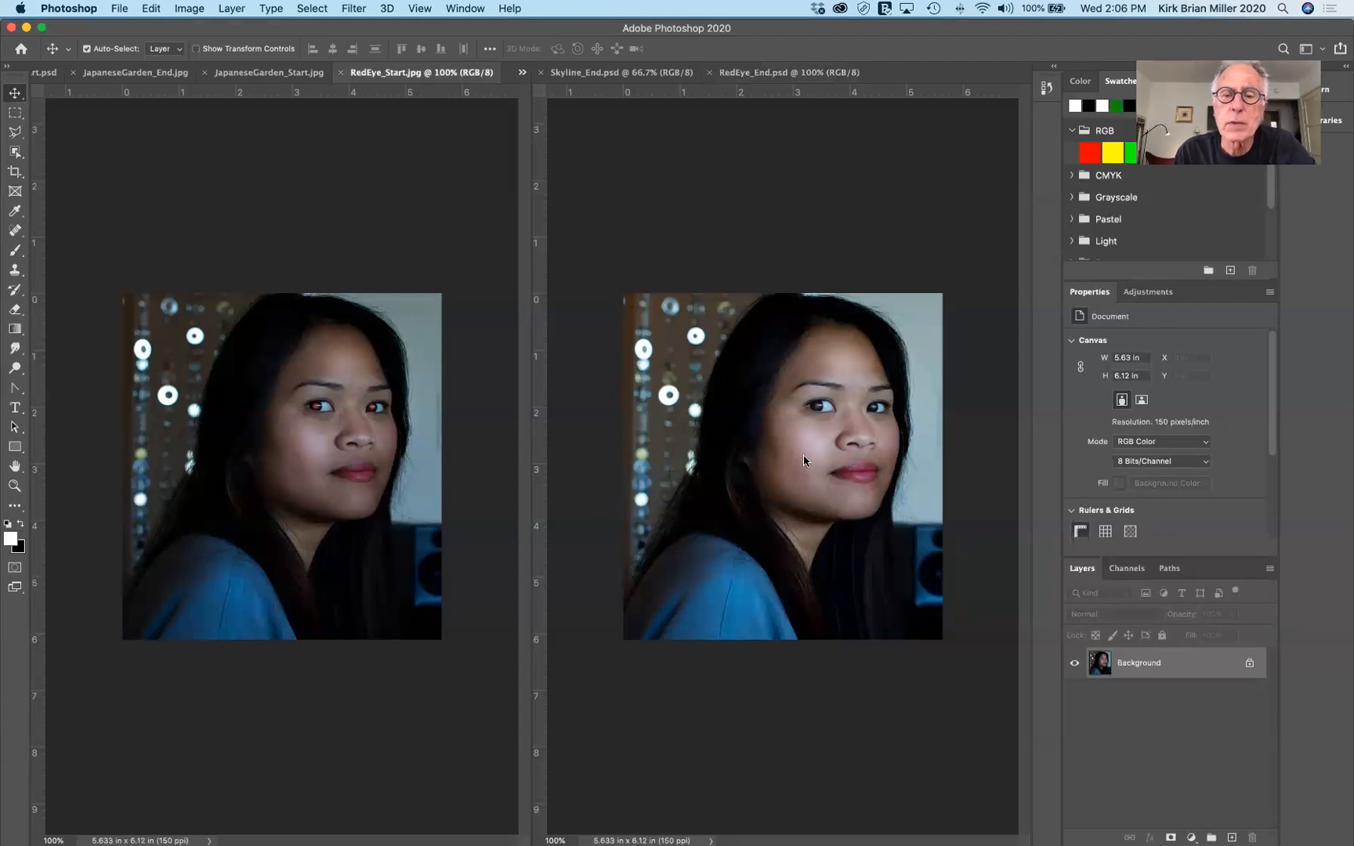
scroll(358, 514, up, 10)
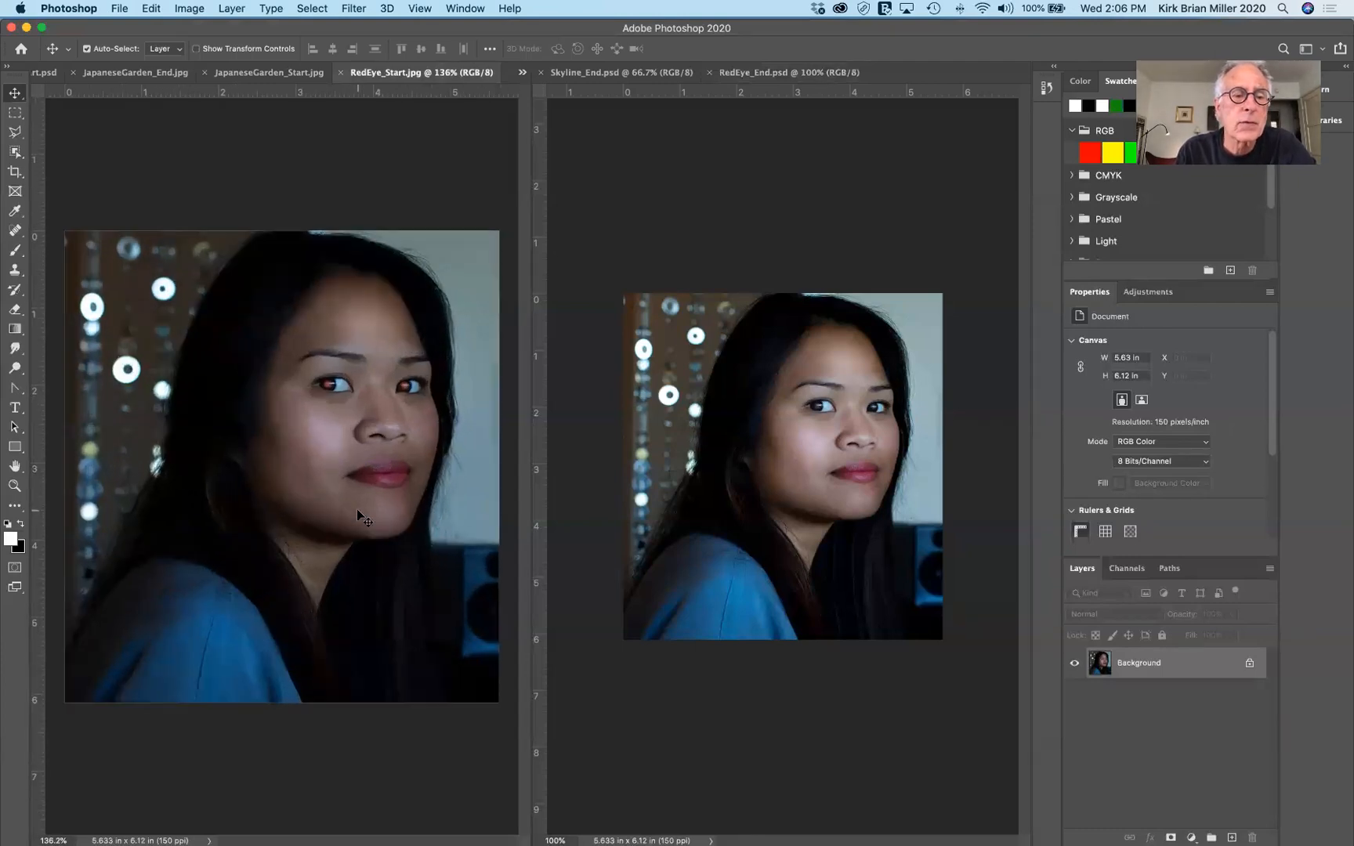
scroll(356, 509, up, 2)
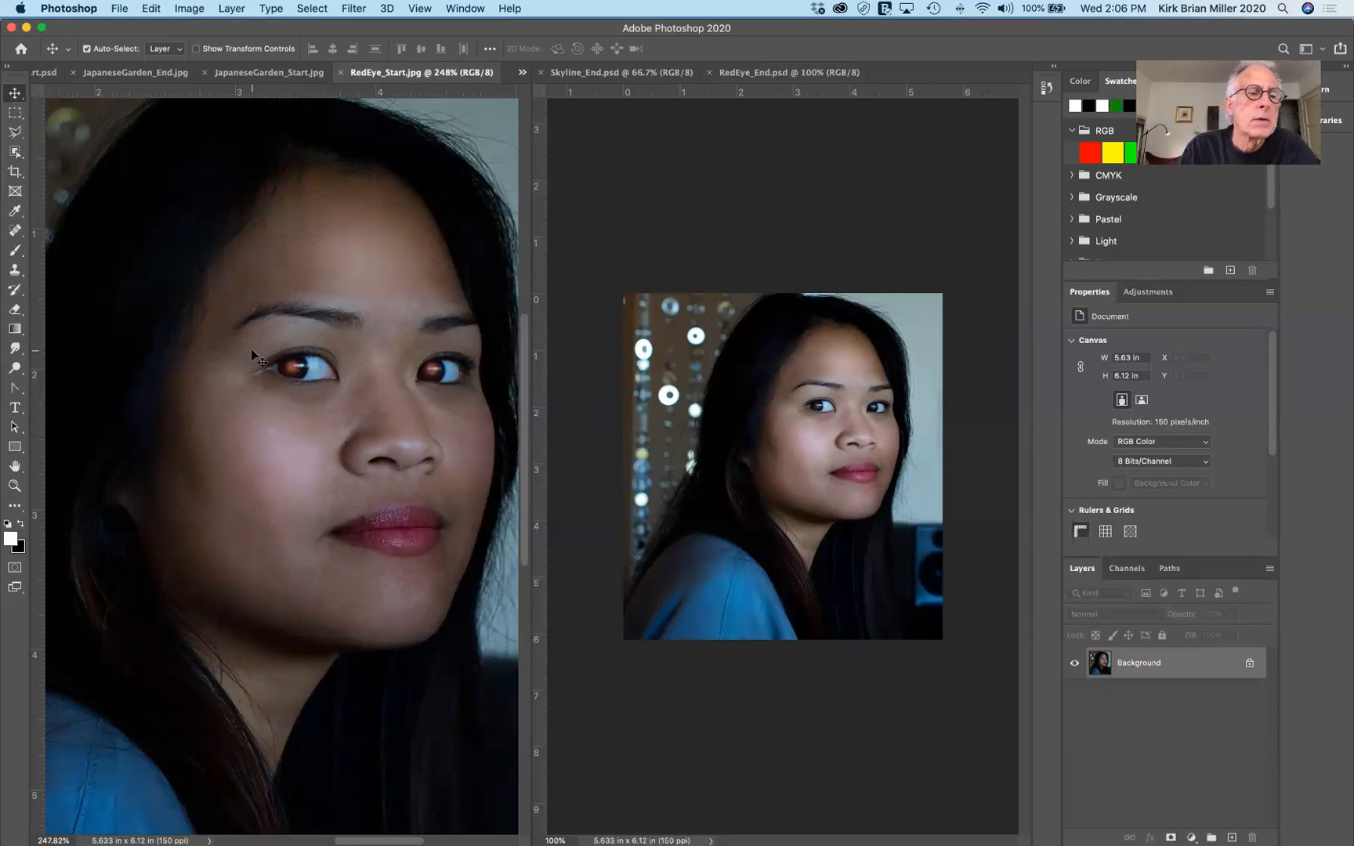
scroll(253, 356, up, 5)
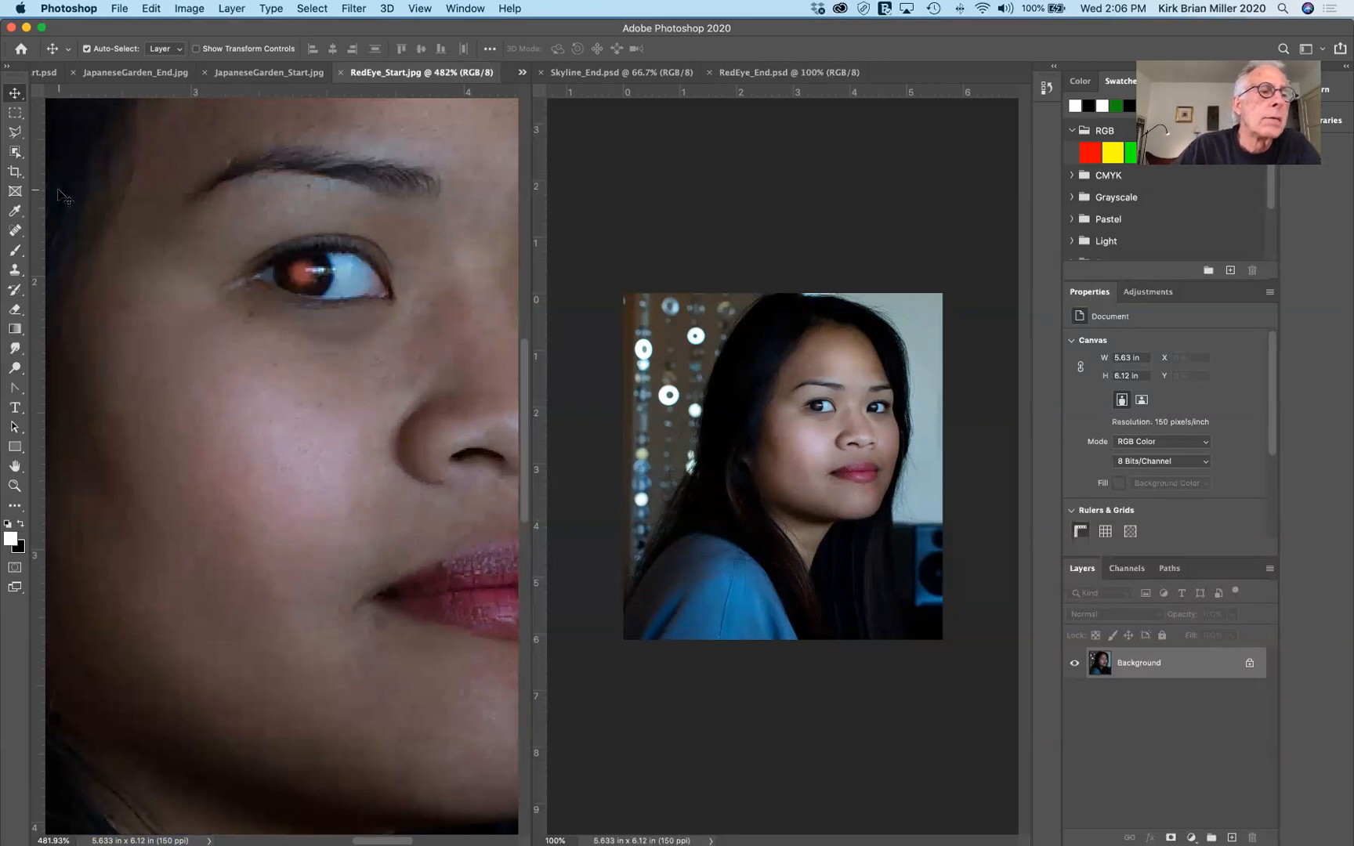
click(14, 231)
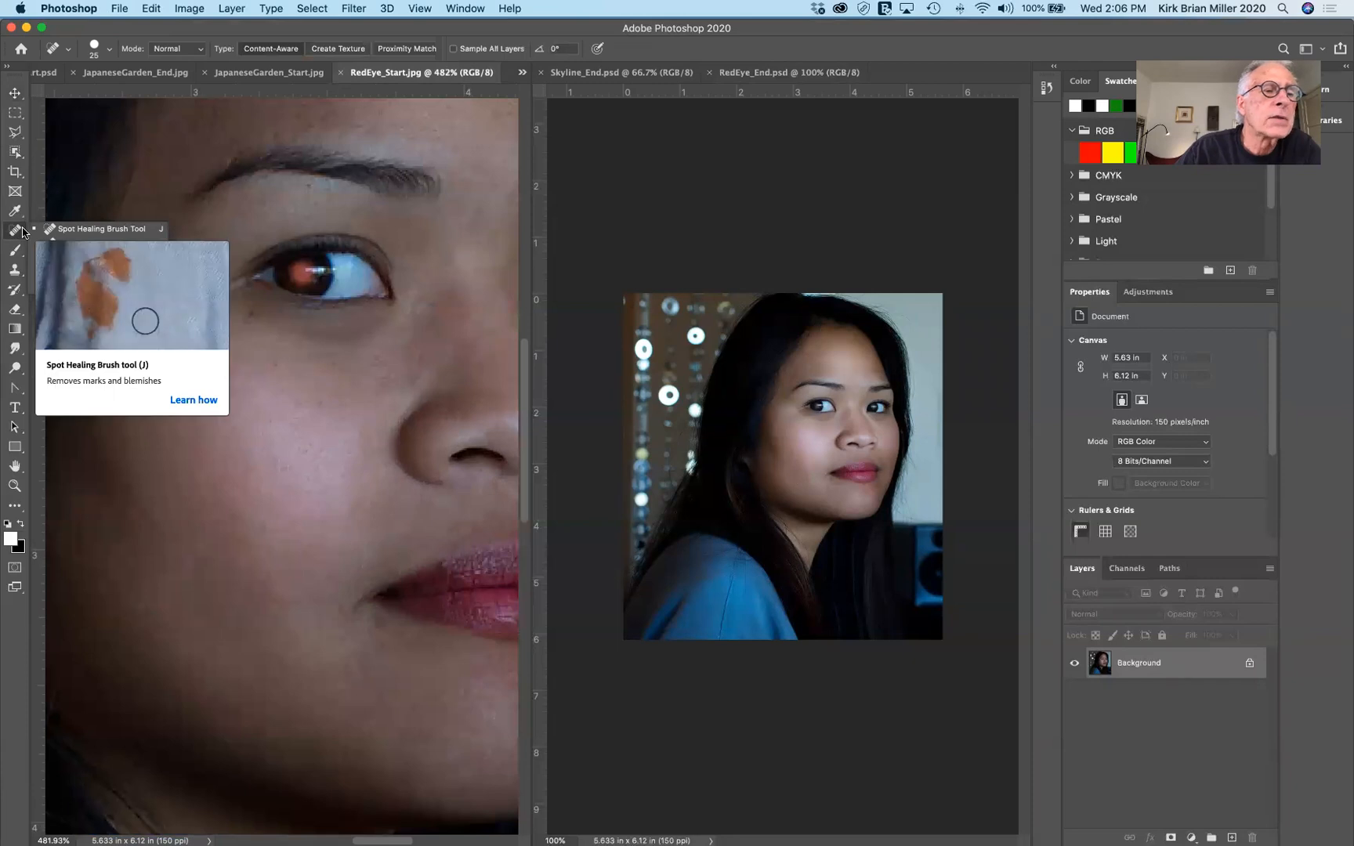
click(16, 231)
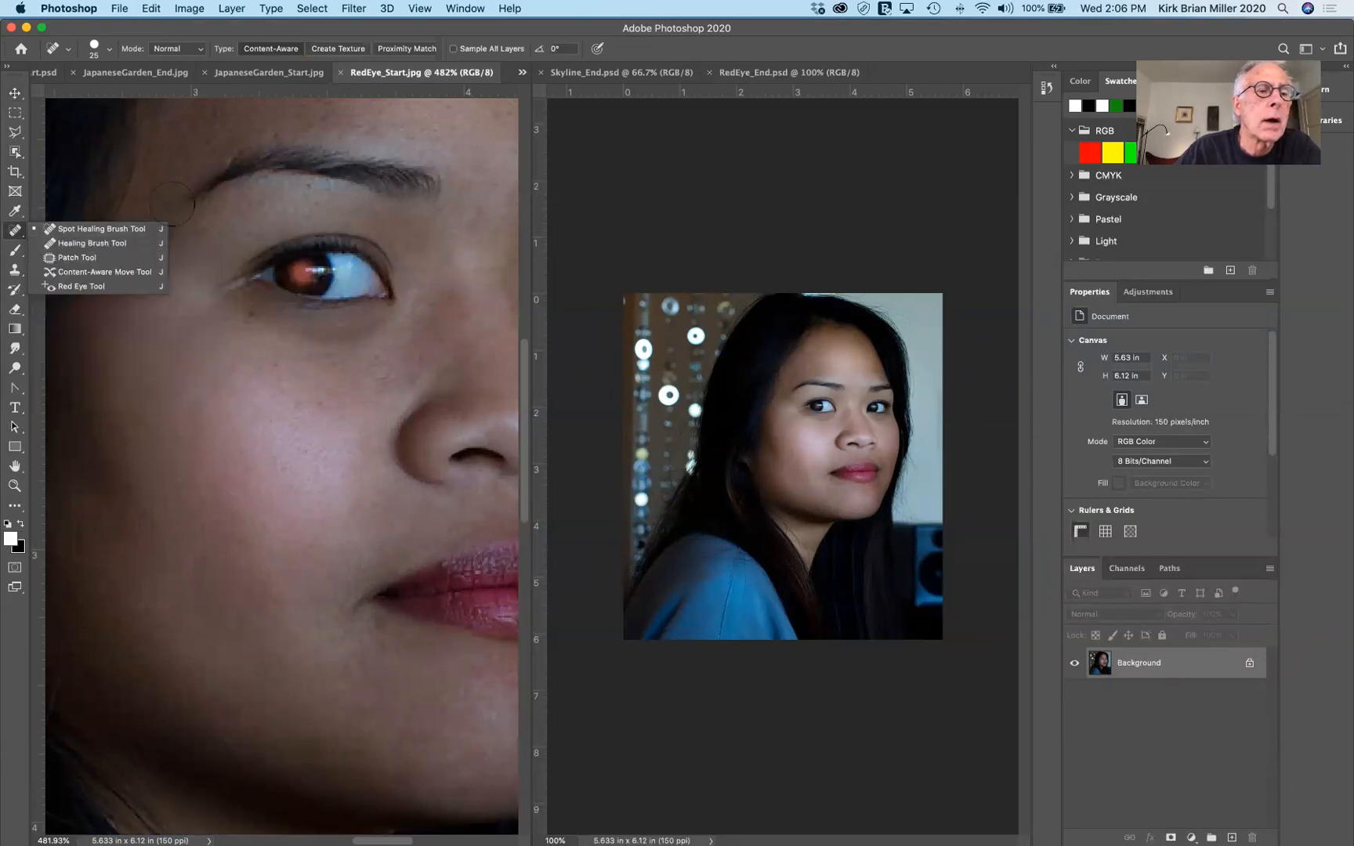
click(69, 287)
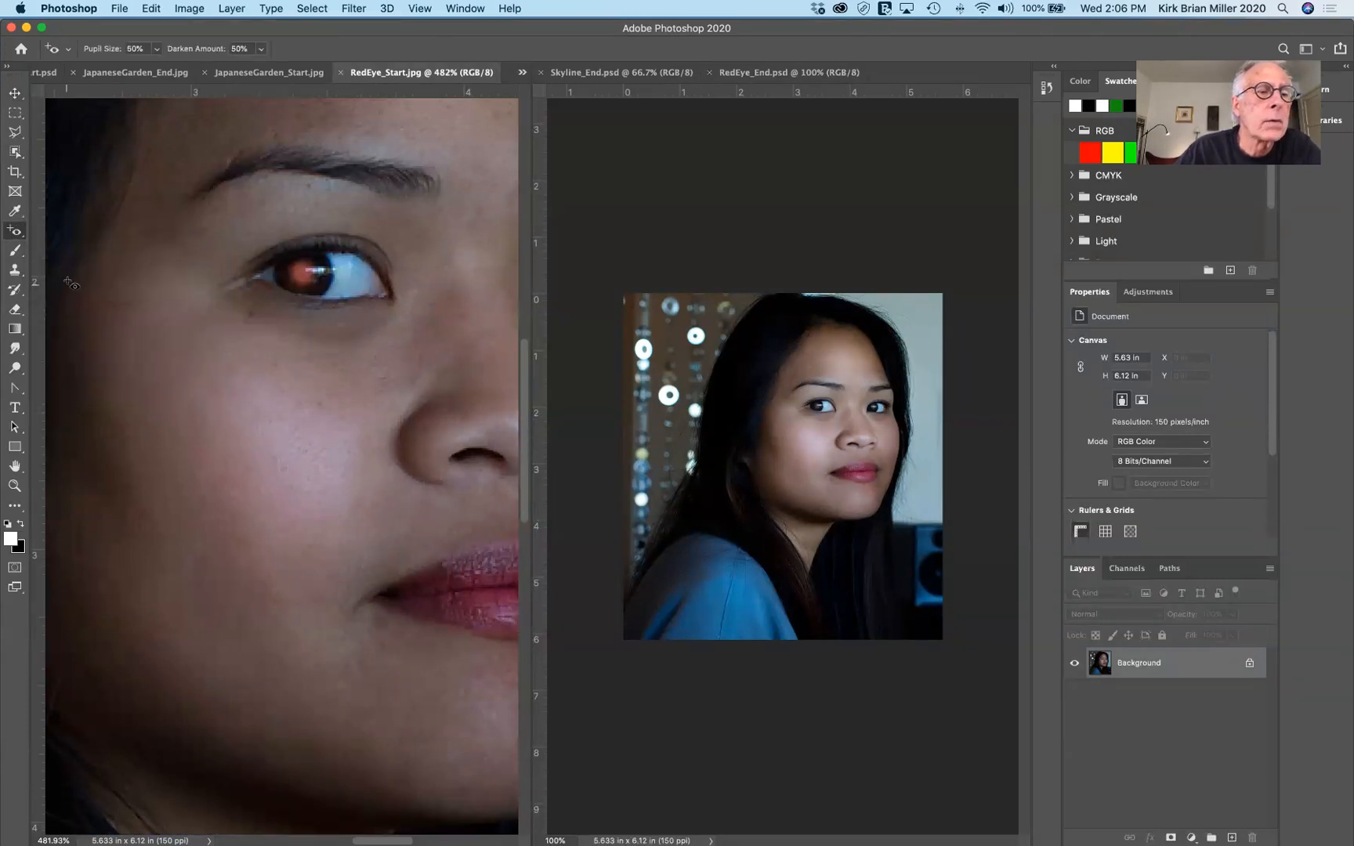
click(14, 230)
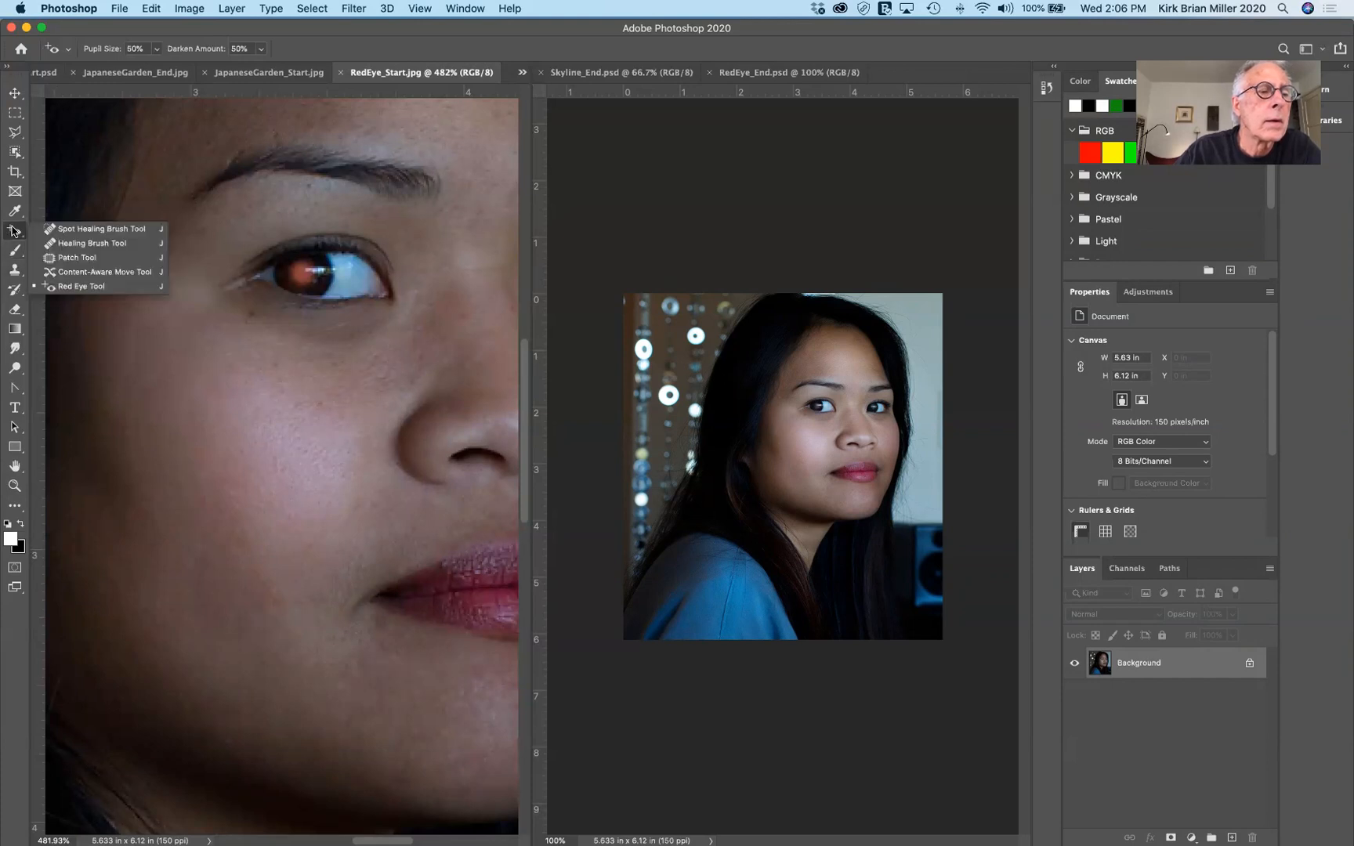
click(78, 287)
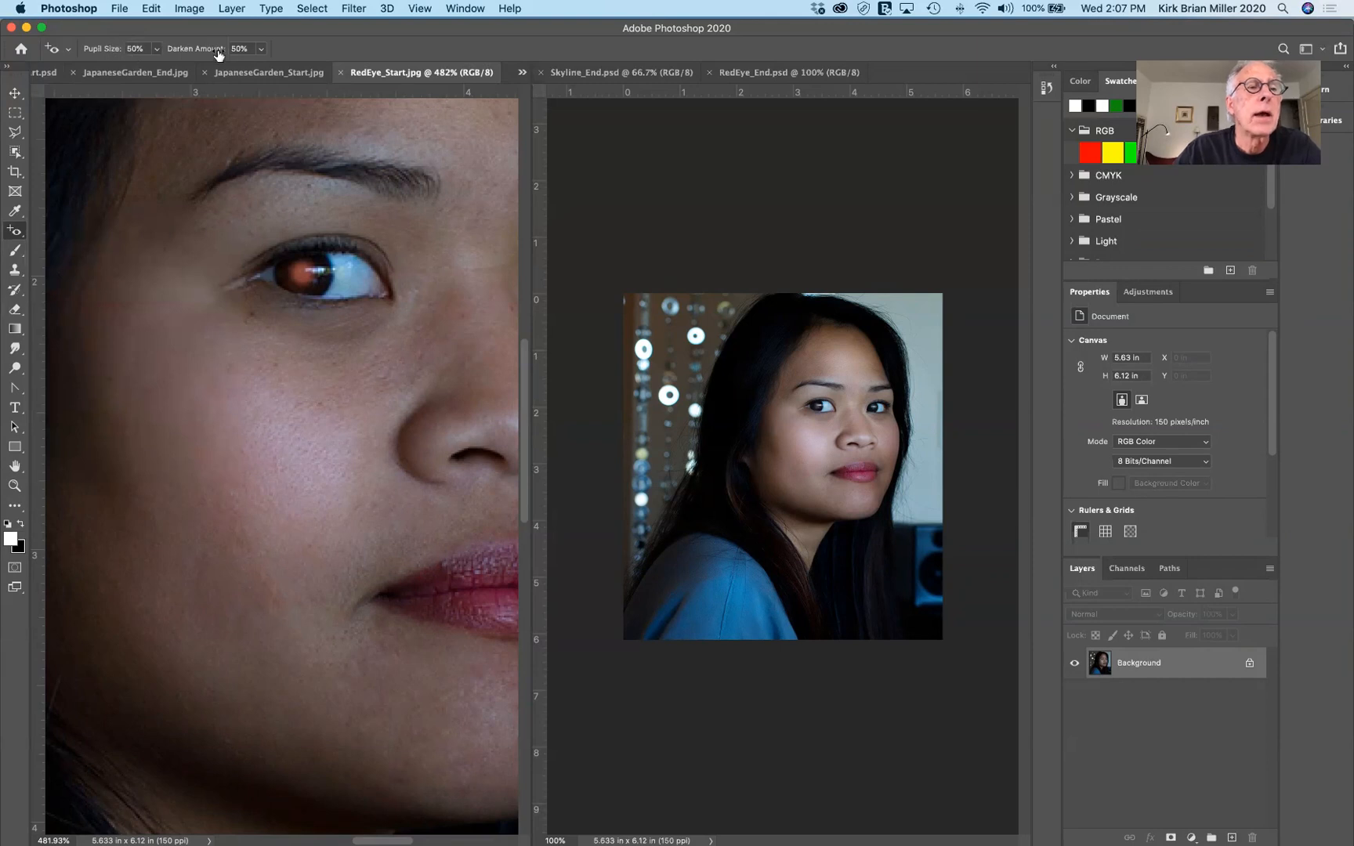
click(300, 273)
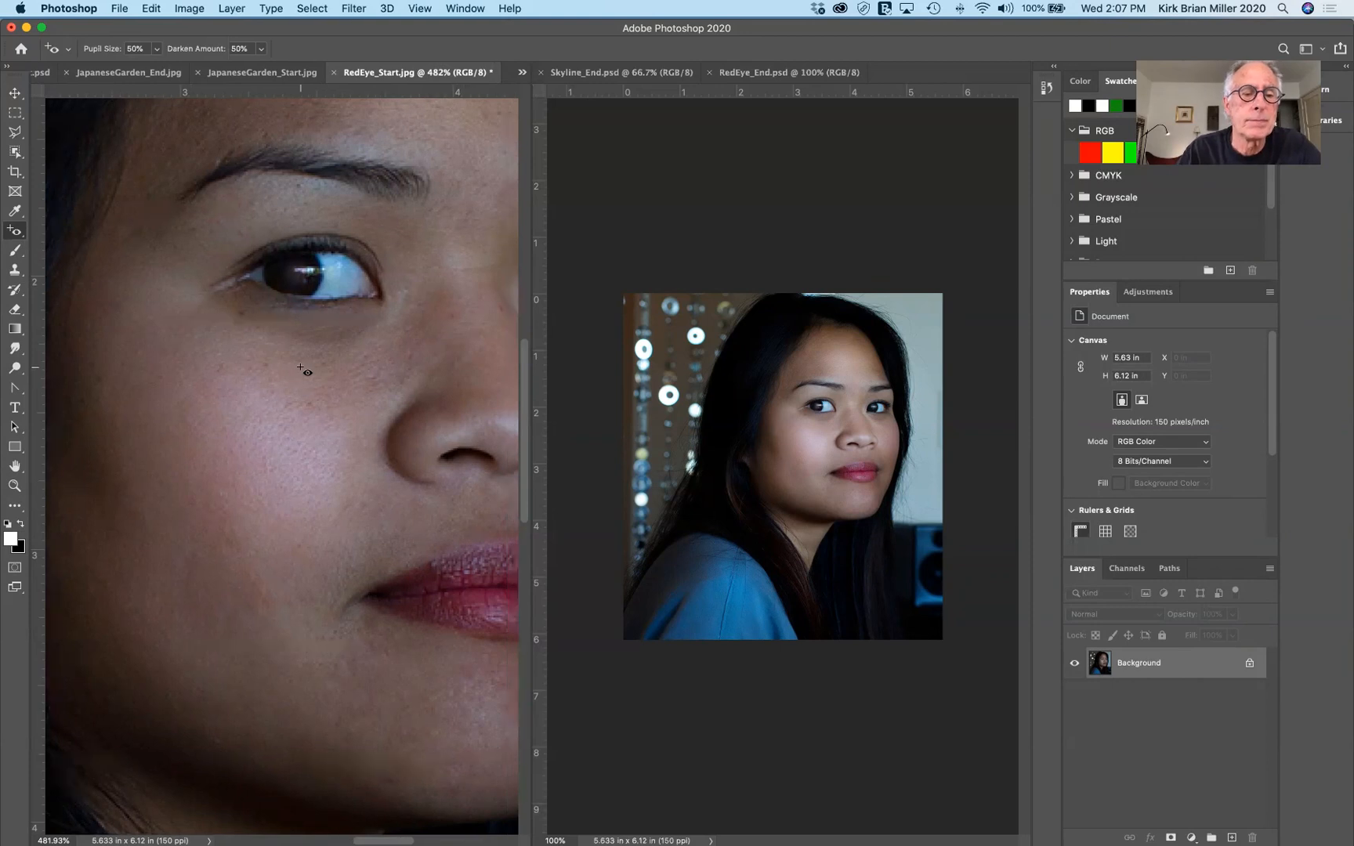
Correct the red pupil of the woman's right-hand eye with the Red Eye Tool at a 50% darken amount
scroll(300, 368, right, 5)
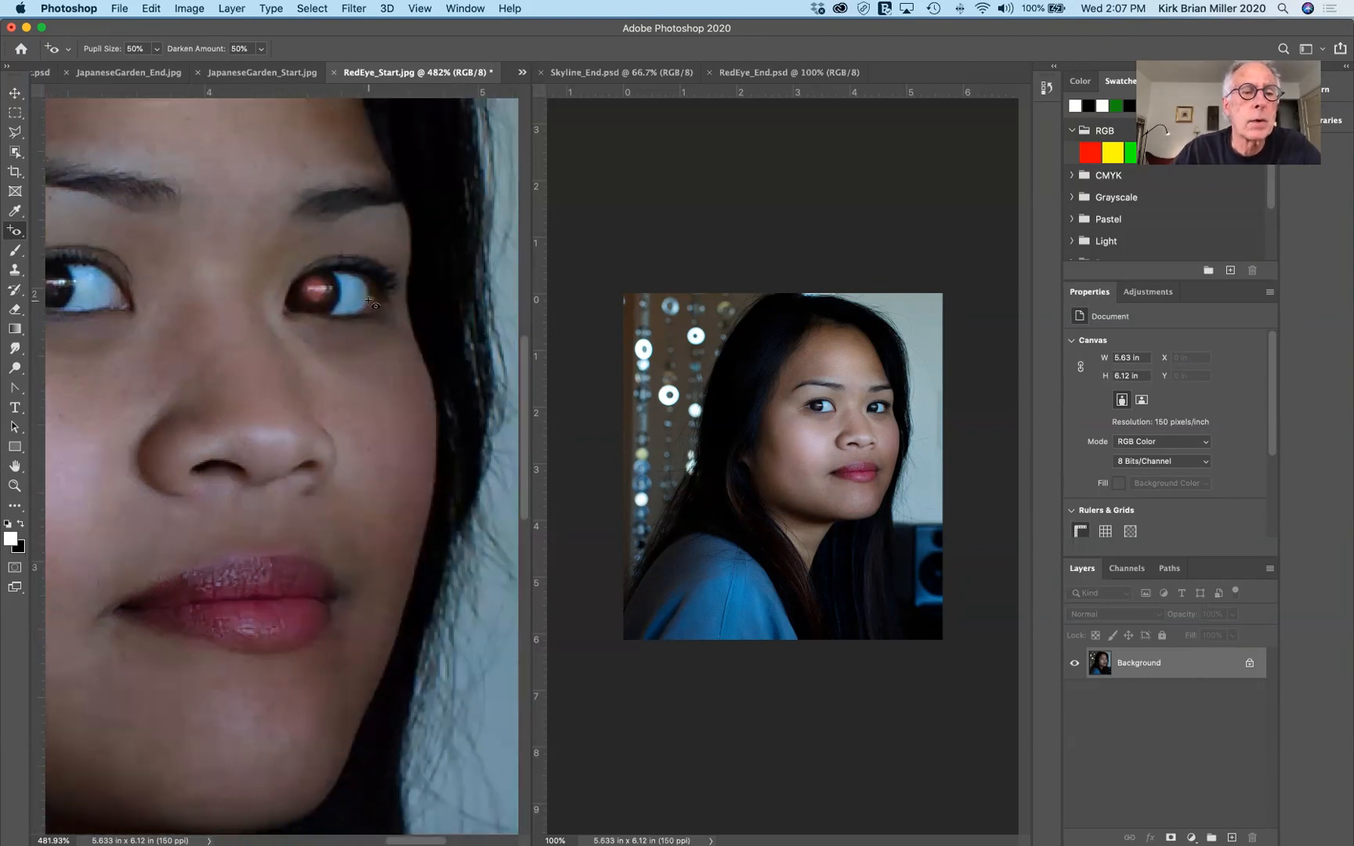
click(317, 296)
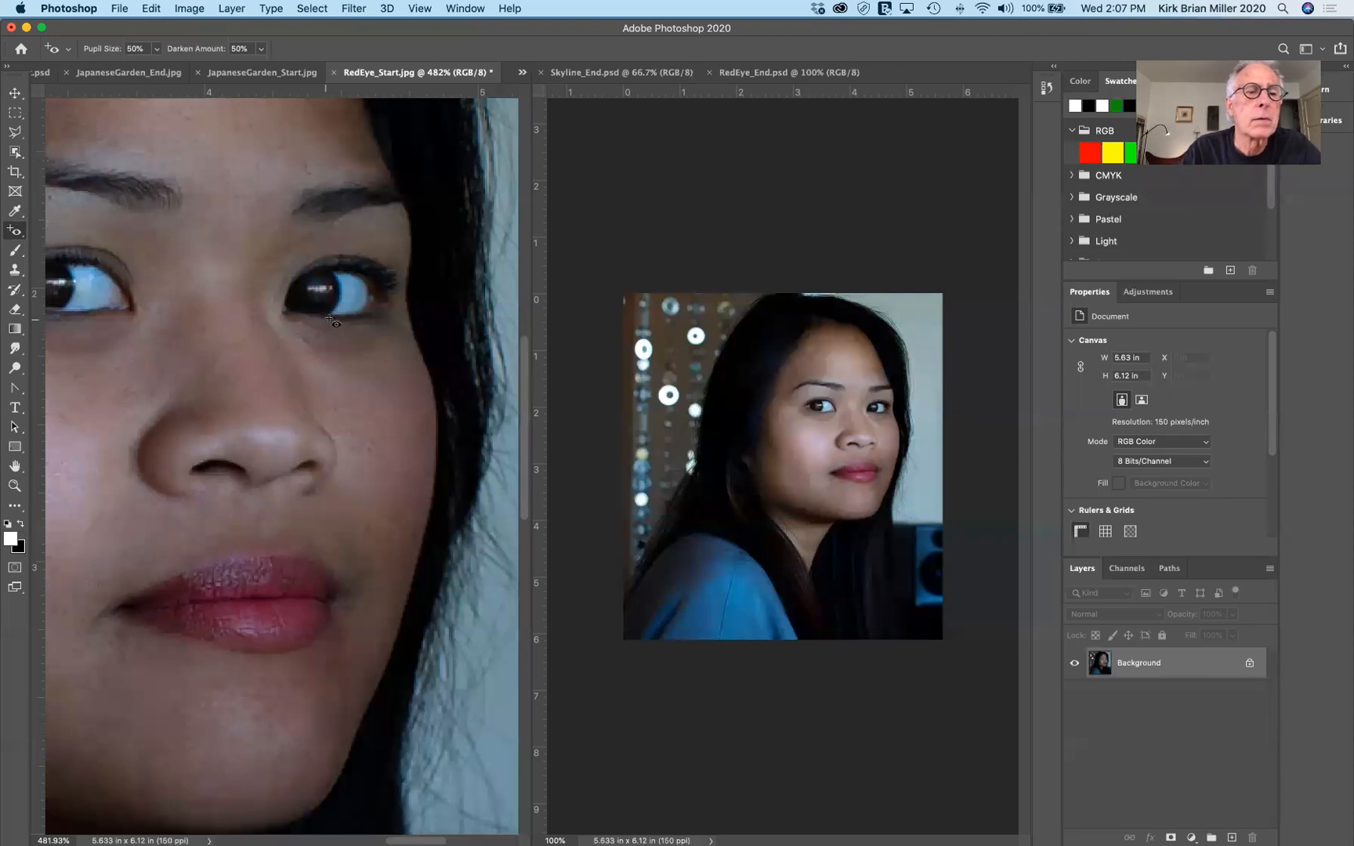
scroll(358, 312, left, 5)
scroll(358, 312, right, 3)
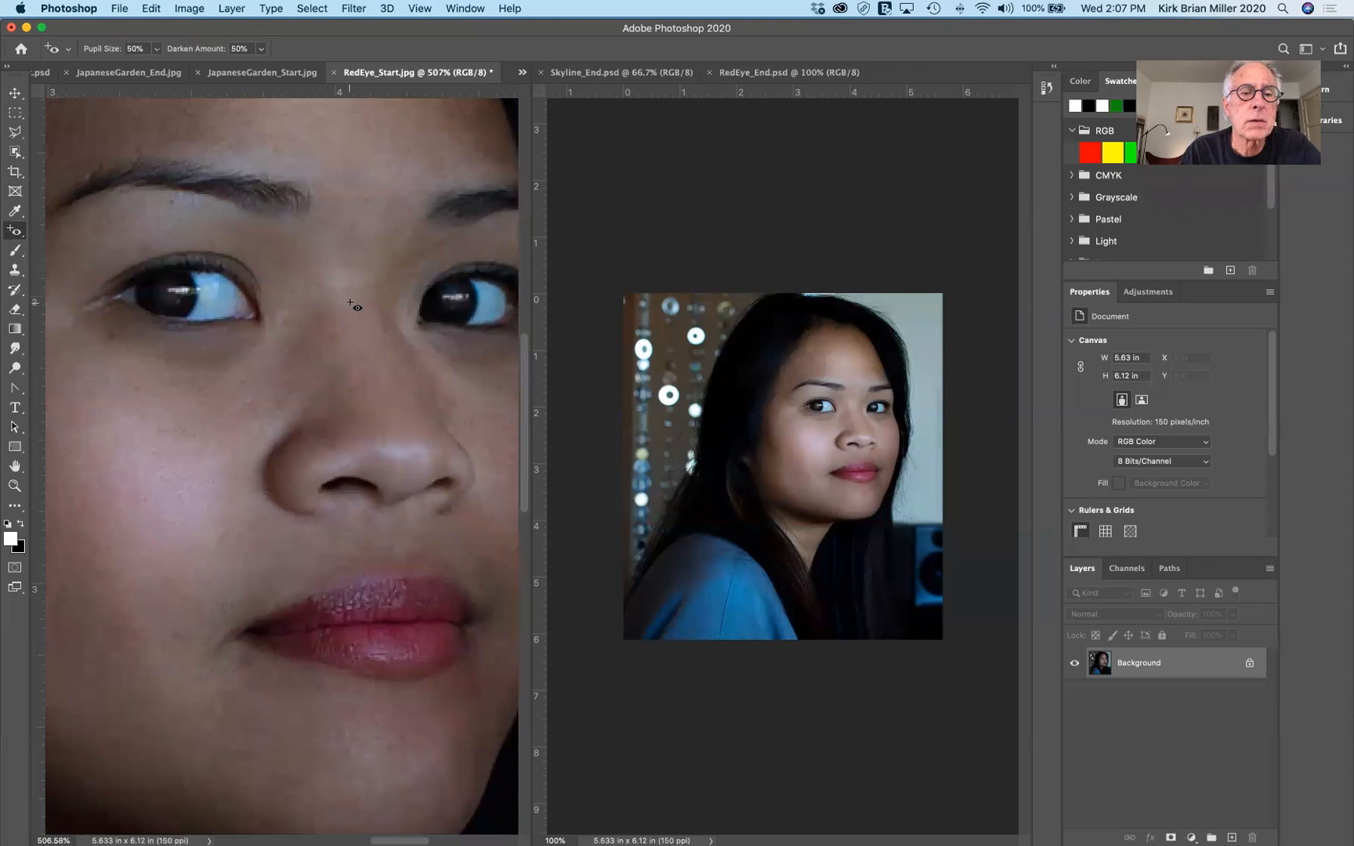
Compare the corrected eyes in RedEye_Start.jpg with the eyes in RedEye_End.psd at close range
scroll(354, 307, up, 3)
scroll(351, 305, up, 1)
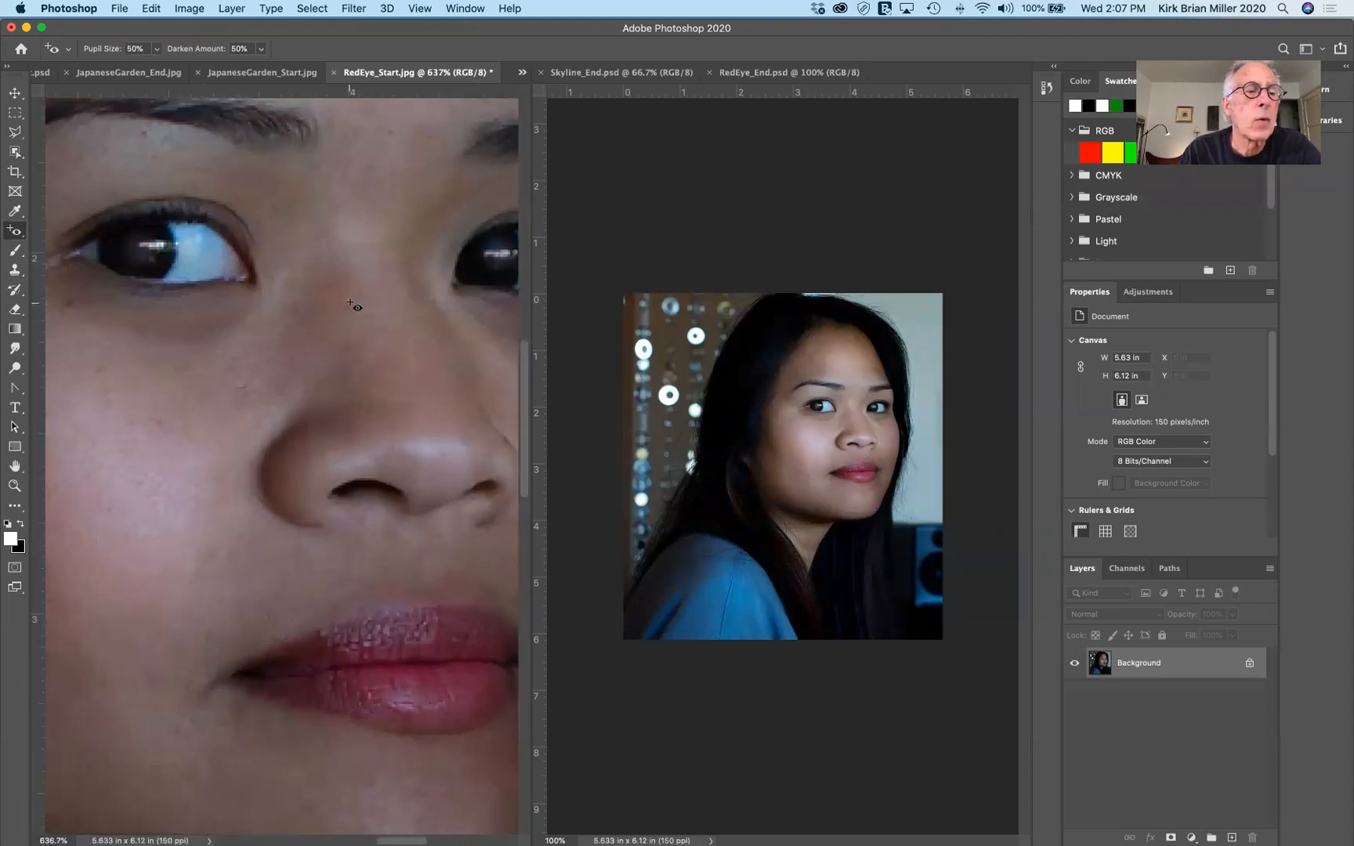
scroll(351, 305, down, 2)
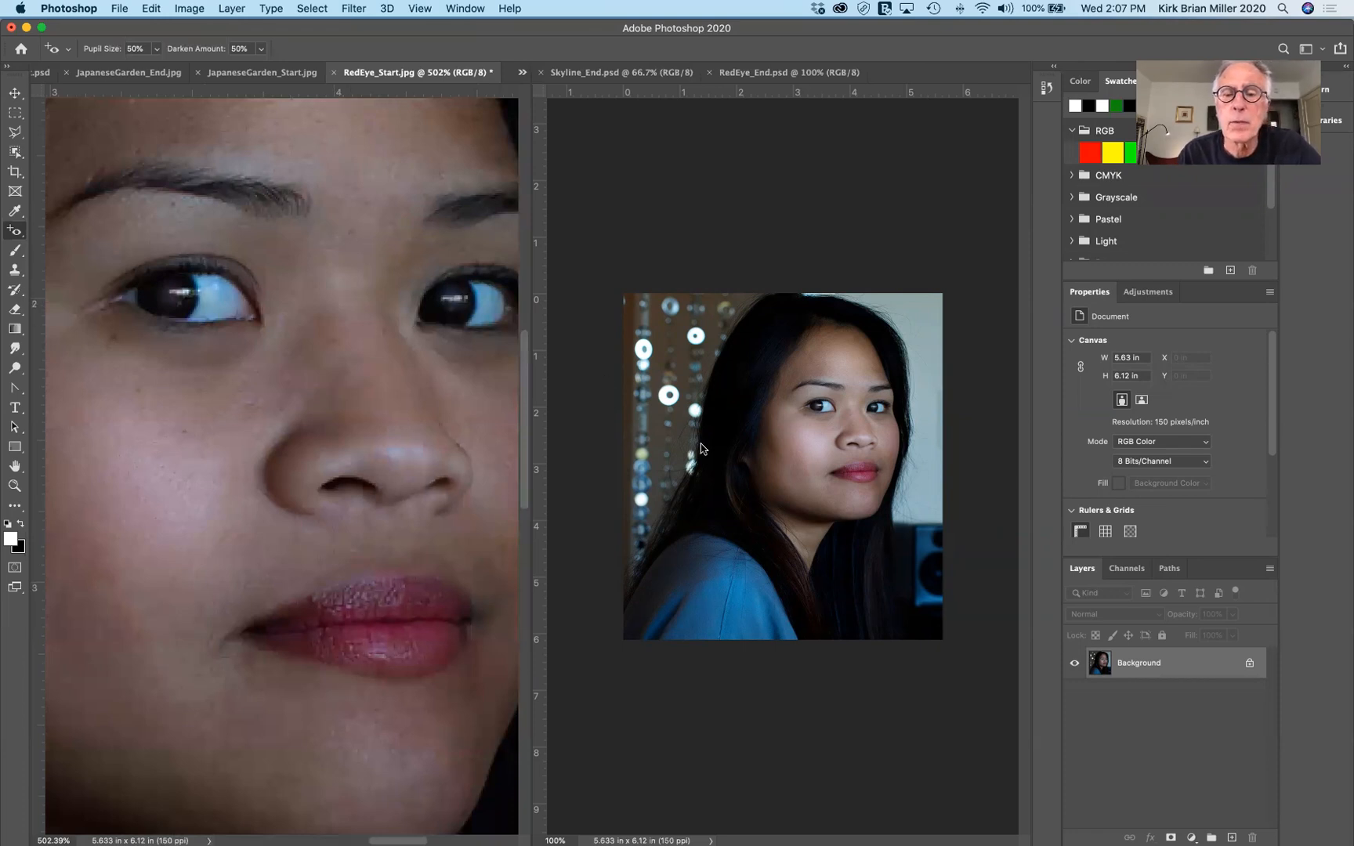
scroll(702, 449, up, 5)
scroll(701, 448, down, 5)
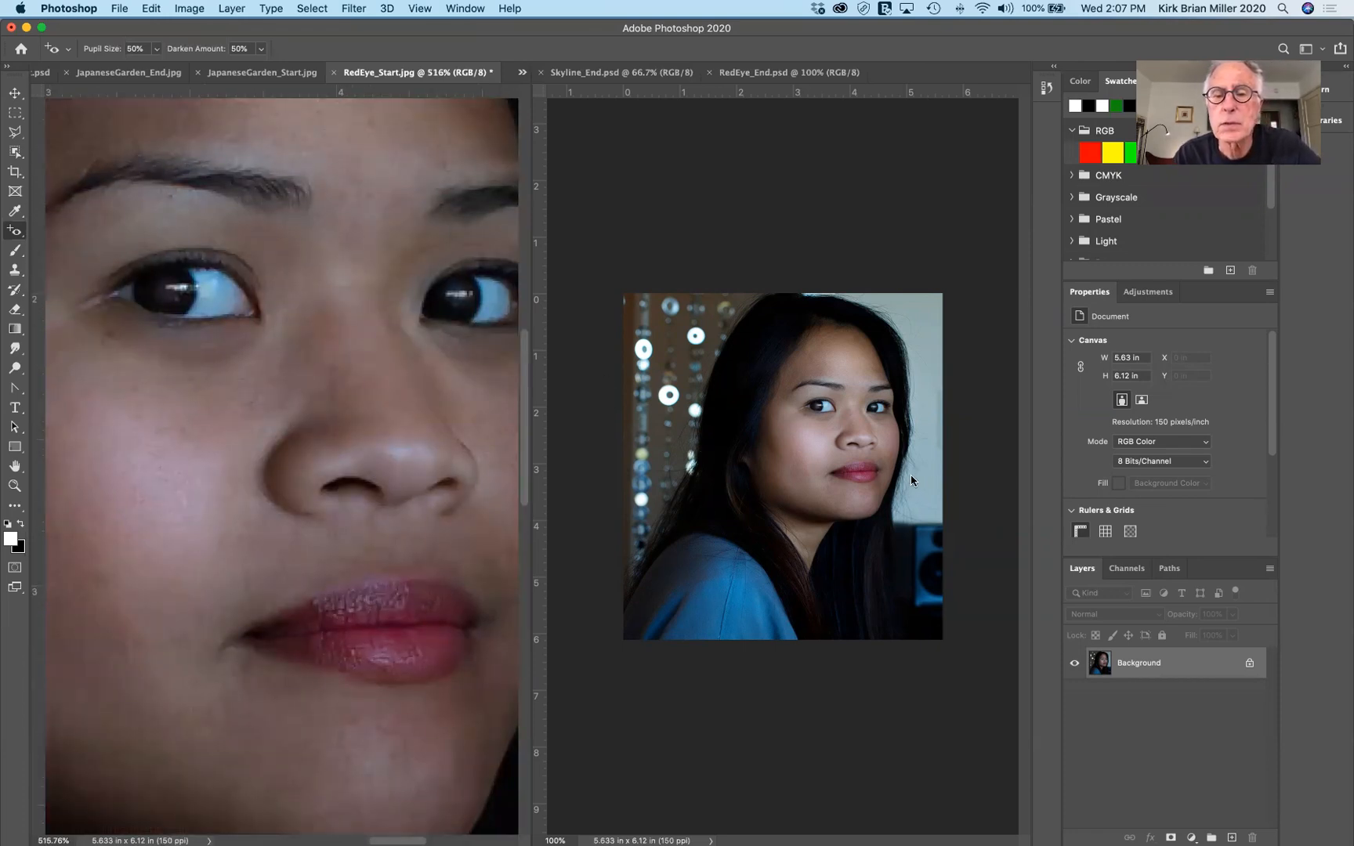
scroll(901, 481, up, 2)
click(883, 484)
scroll(883, 485, up, 5)
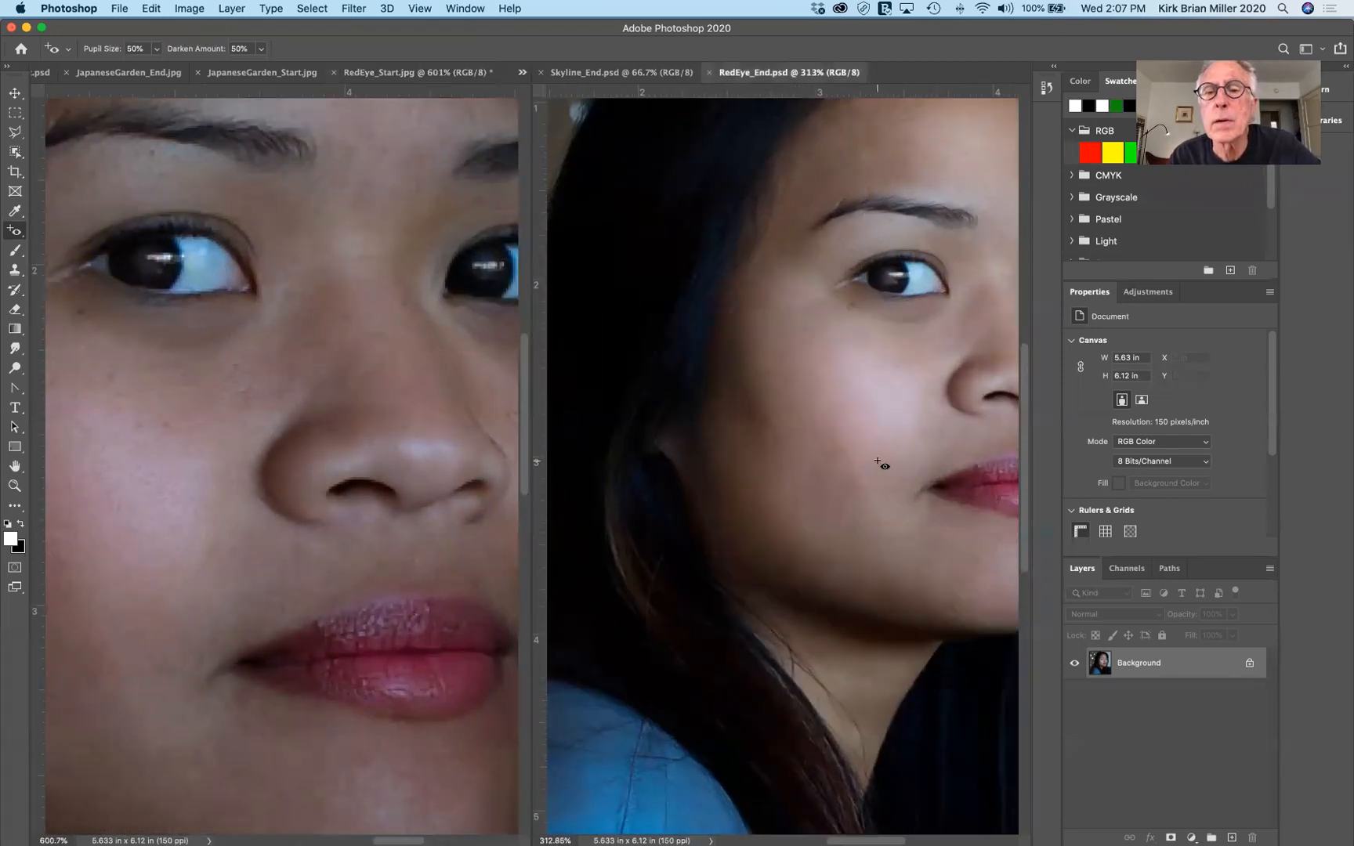
scroll(877, 460, up, 2)
scroll(878, 461, up, 3)
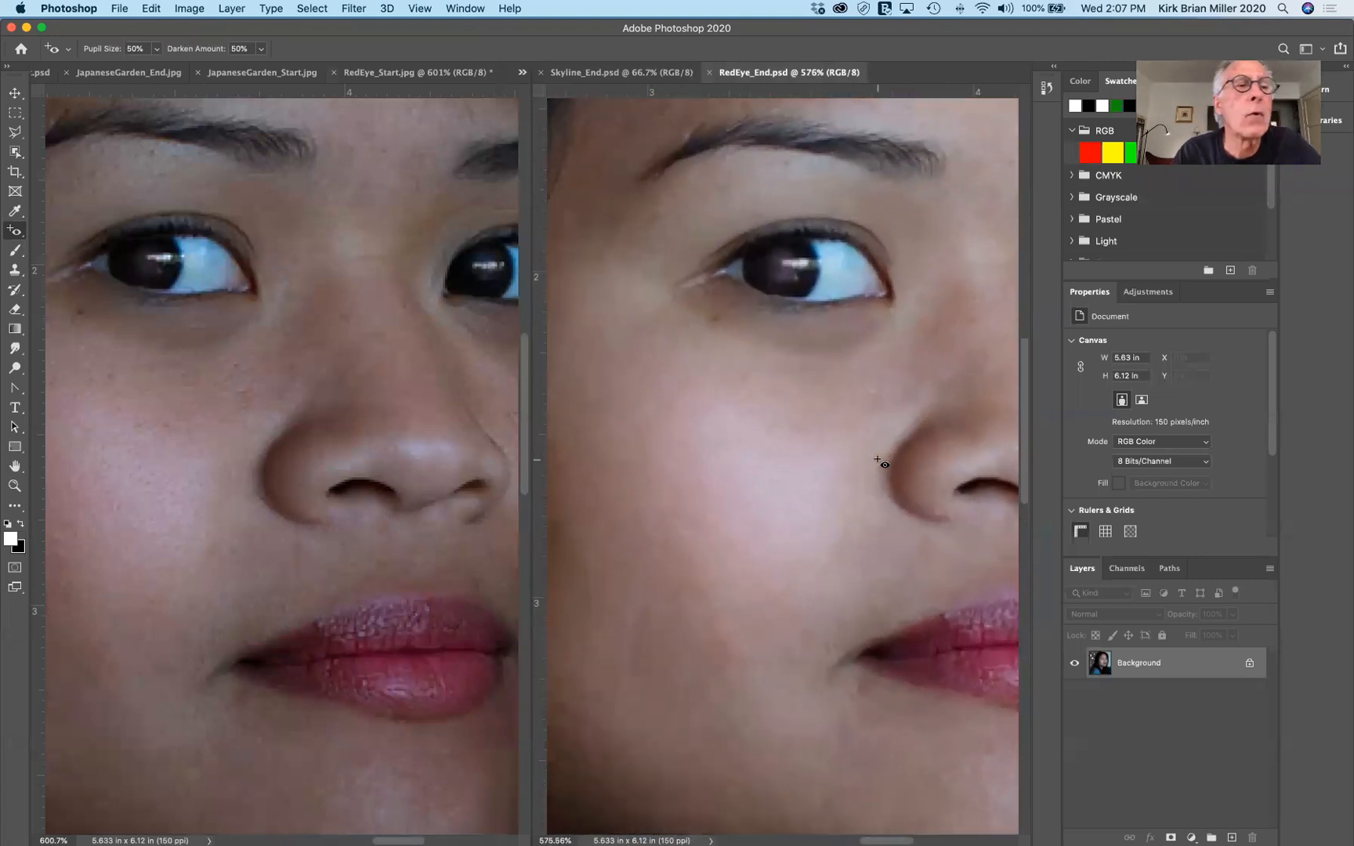
Undo the last red-eye correction in RedEye_Start.jpg and redo it on the right-hand eye with the darken amount at 25%
click(397, 411)
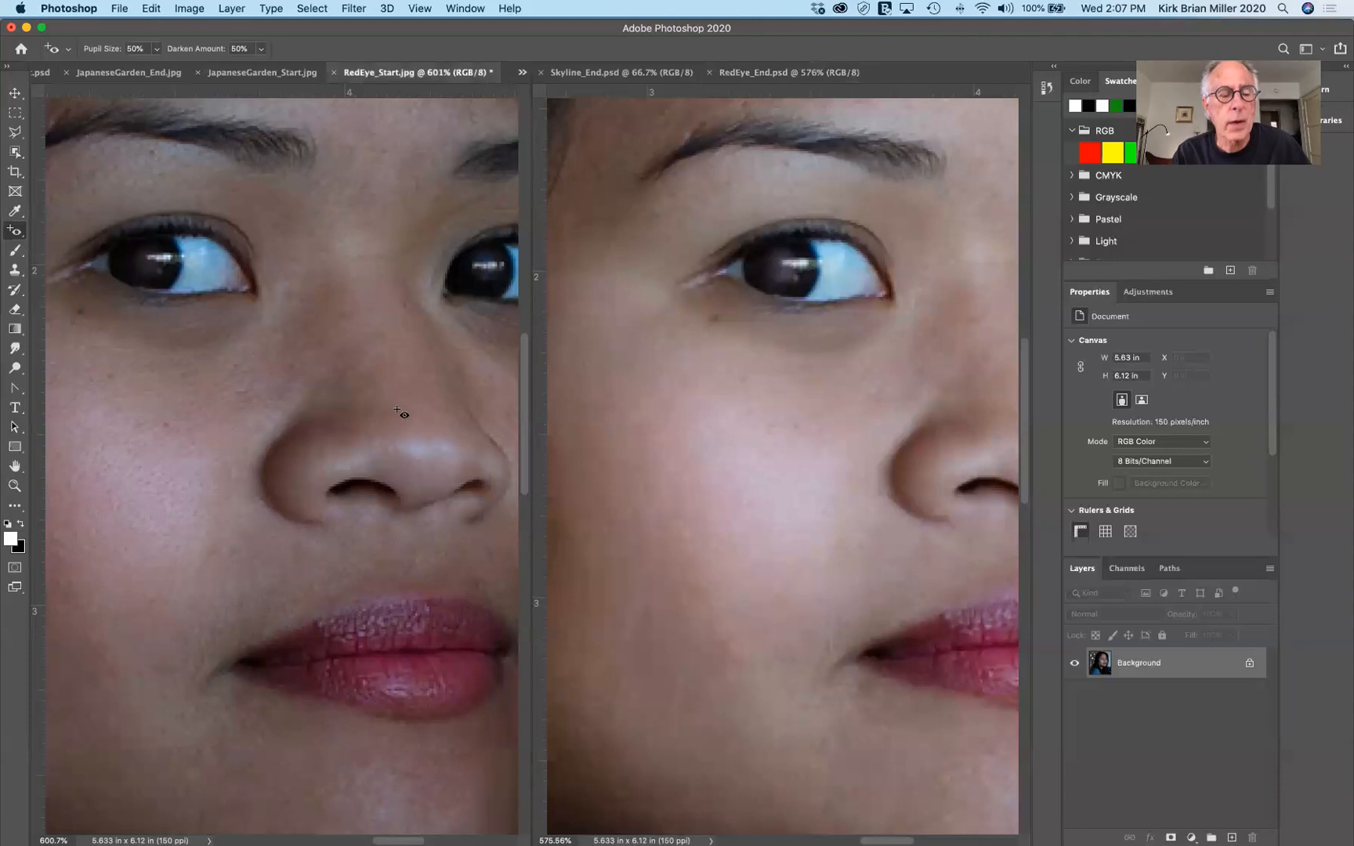
key(cmd+z)
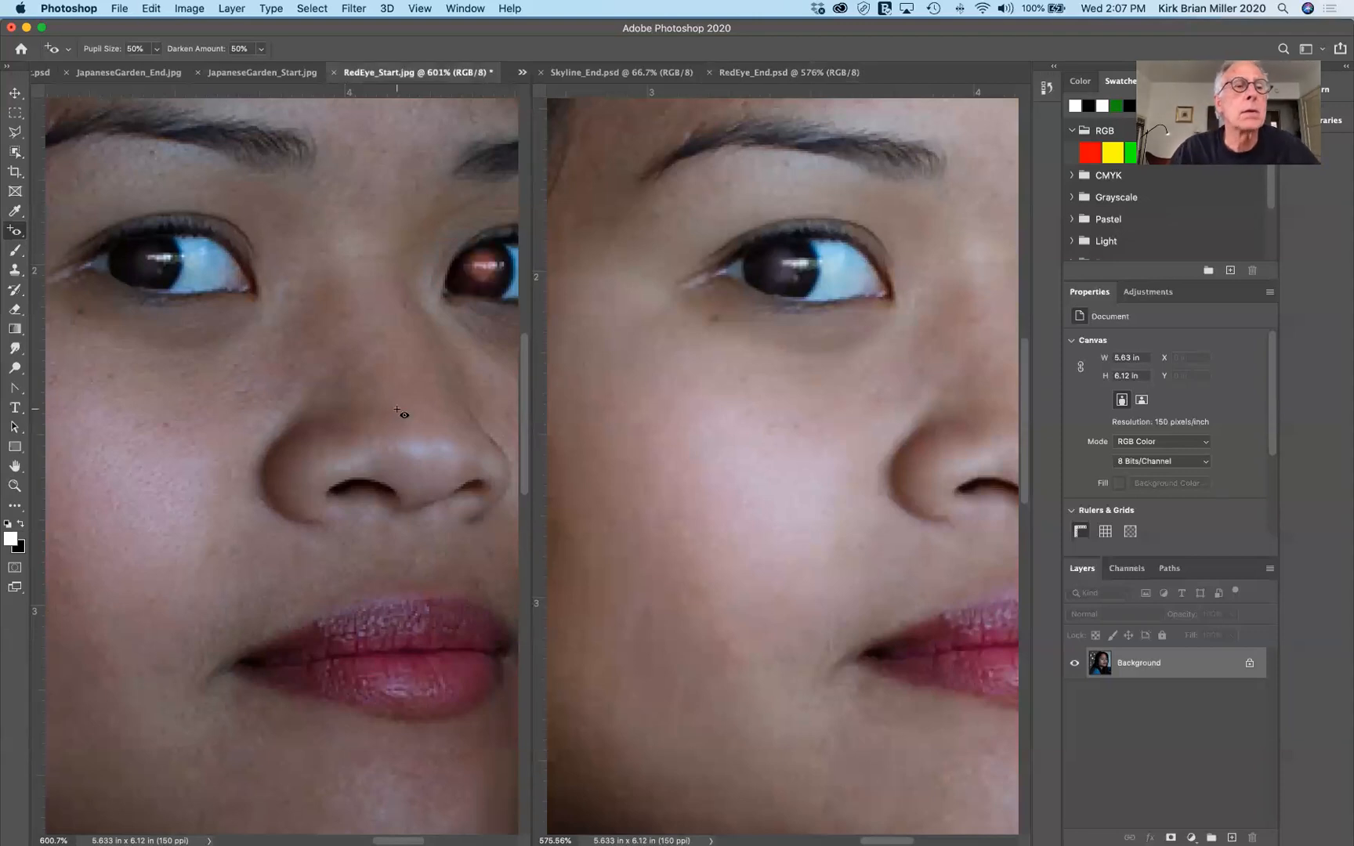
click(263, 52)
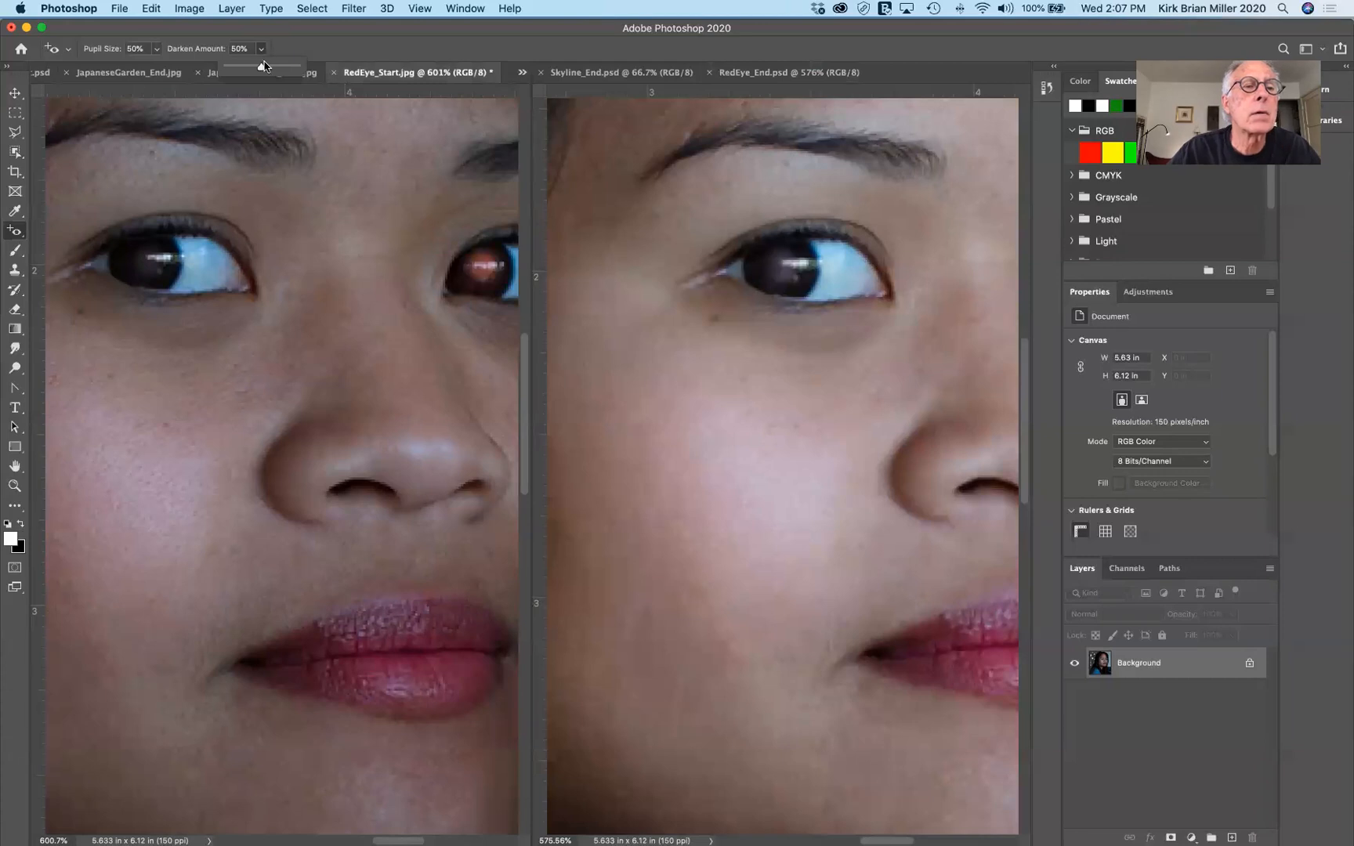
drag(262, 66, 245, 69)
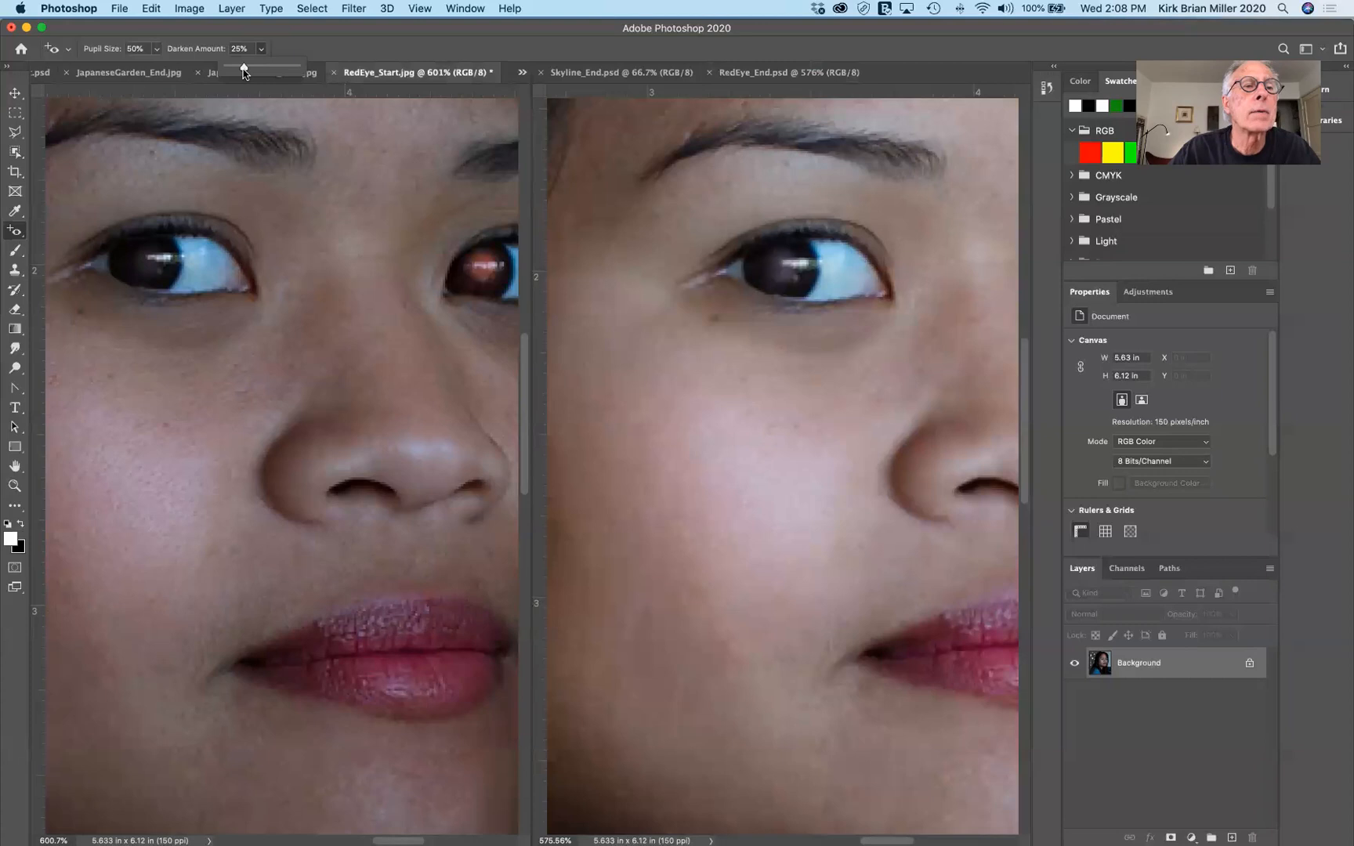
click(485, 276)
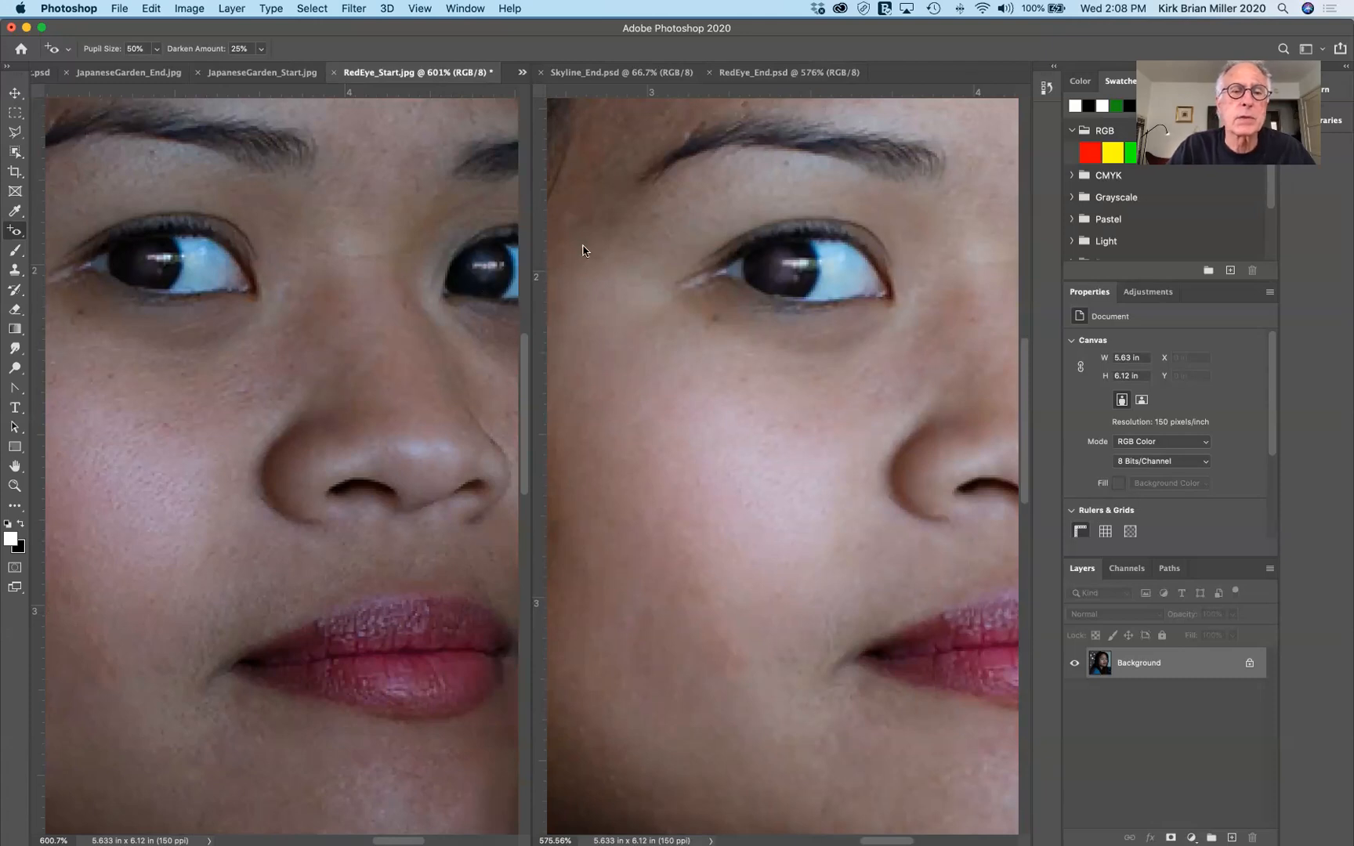
Close Skyline_End.psd, RedEye_End.psd and RedEye_Start.jpg
click(540, 73)
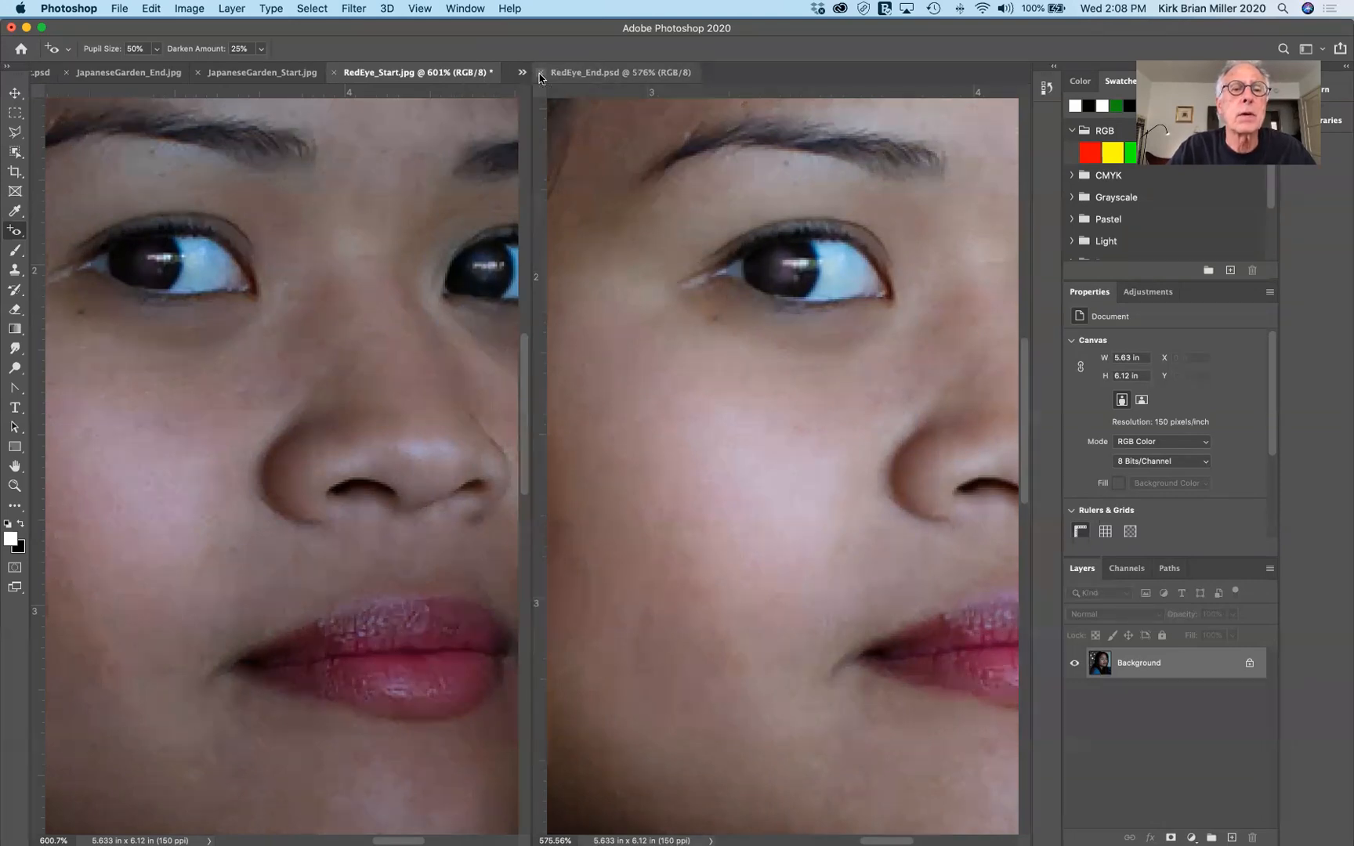
click(539, 73)
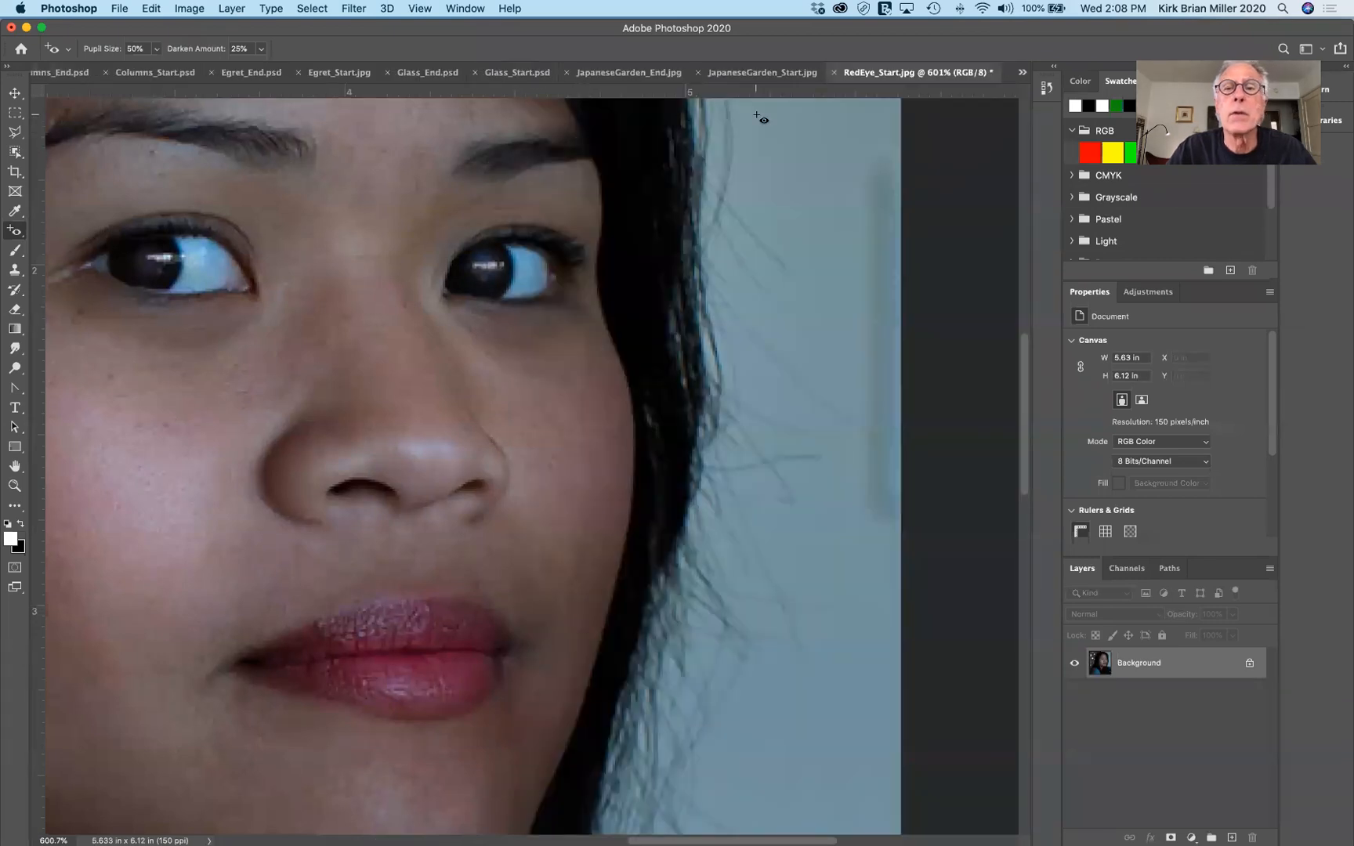
click(834, 75)
click(635, 289)
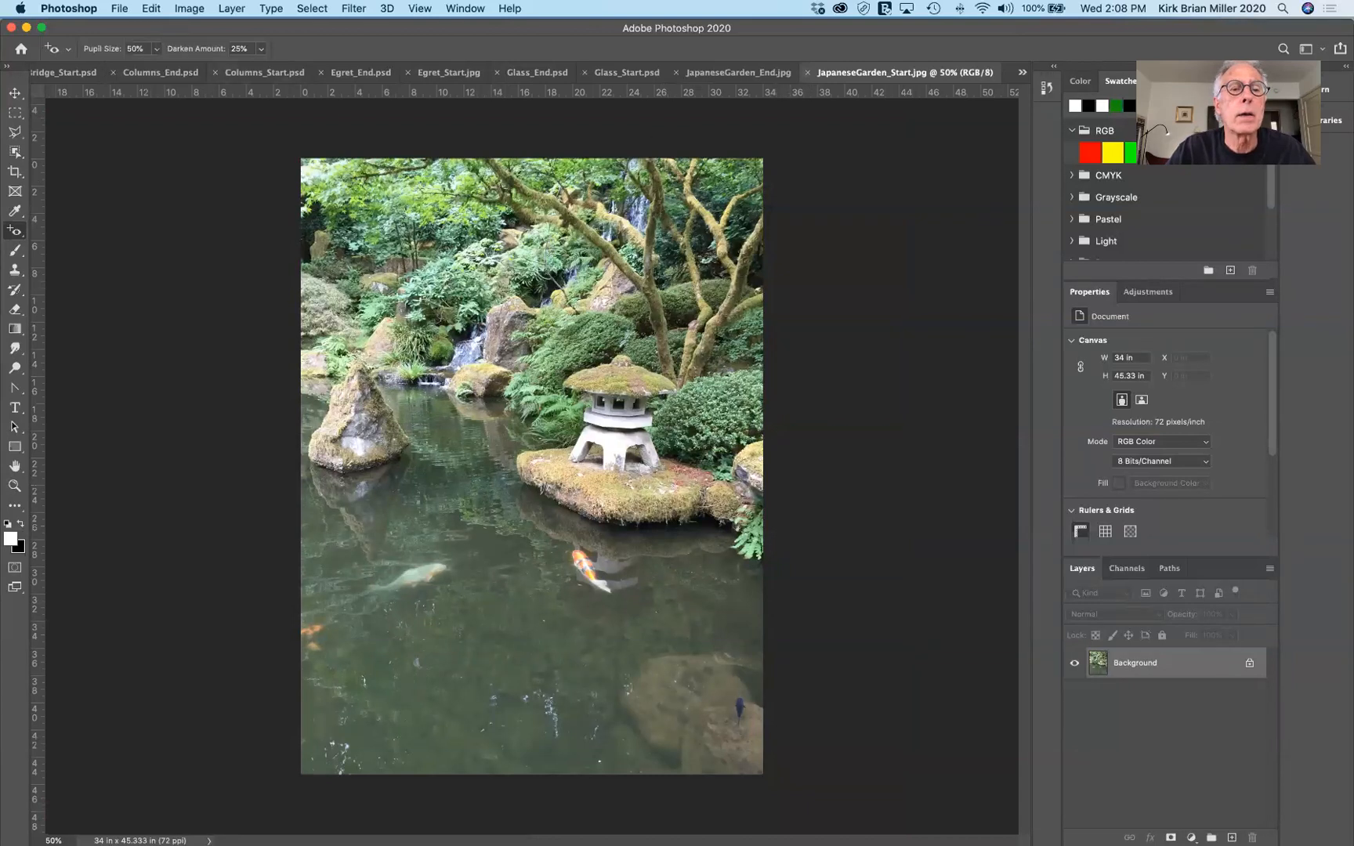
Arrange JapaneseGarden_Start.jpg and JapaneseGarden_End.jpg side by side in a 2-up Vertical layout
click(459, 10)
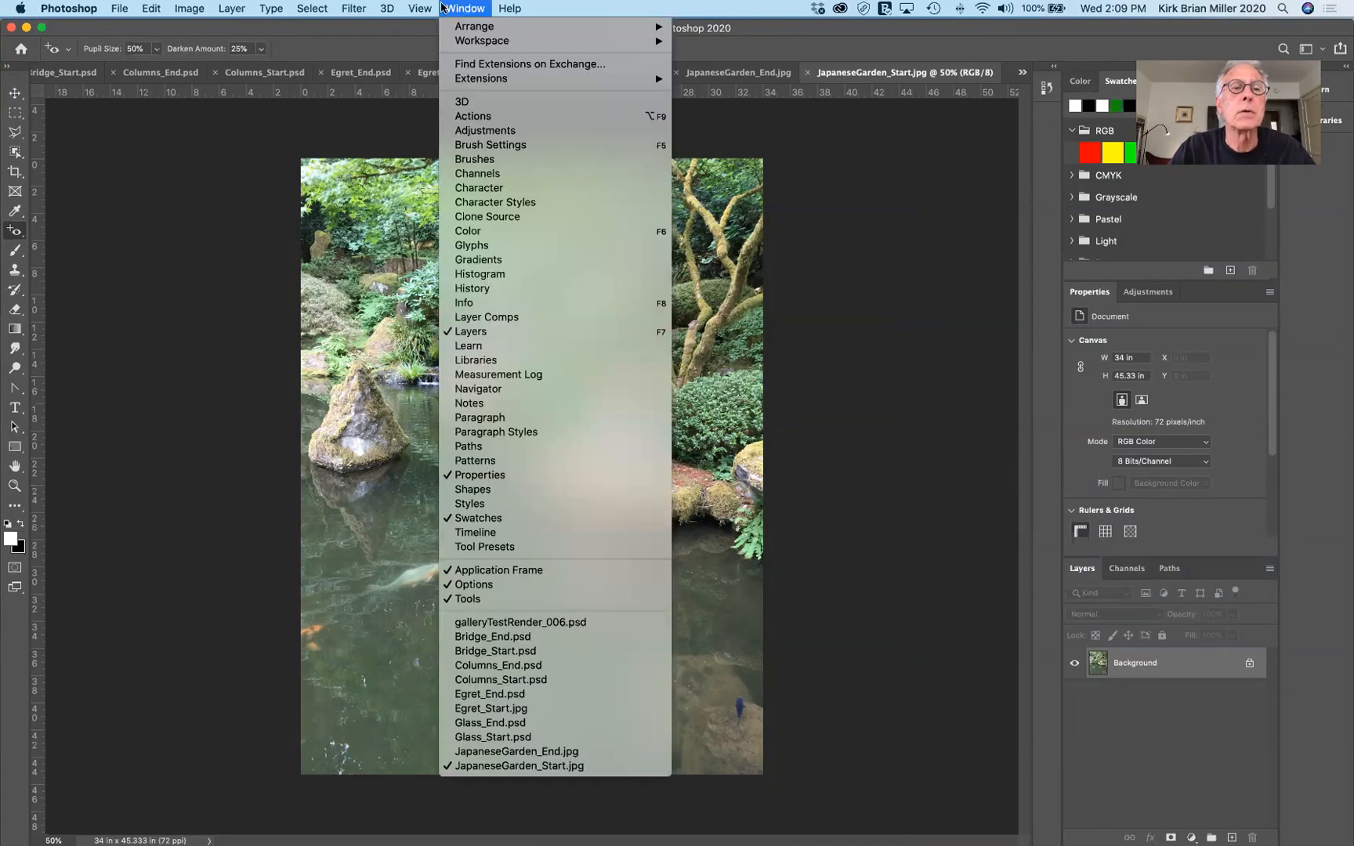
mouse_move(463, 43)
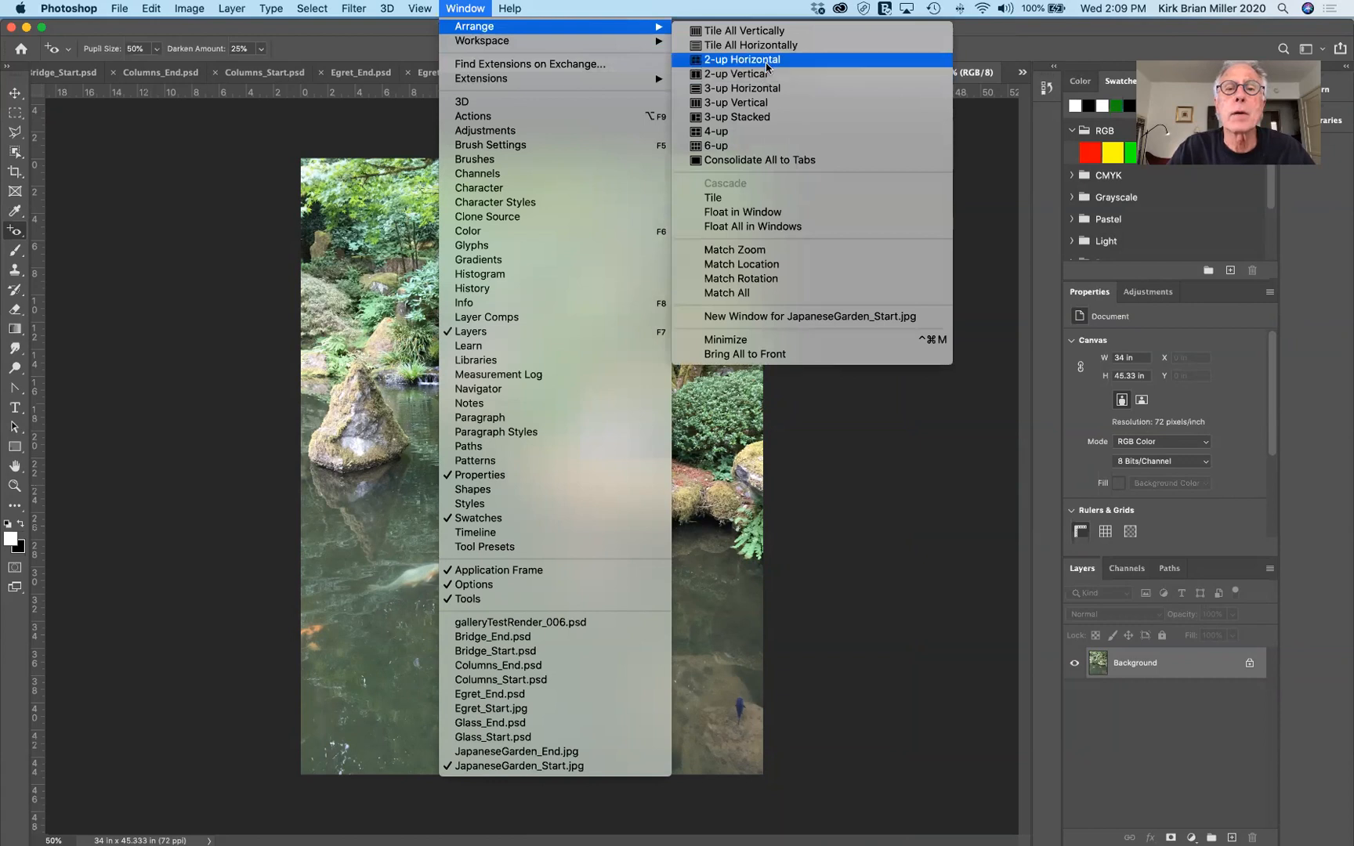
click(767, 73)
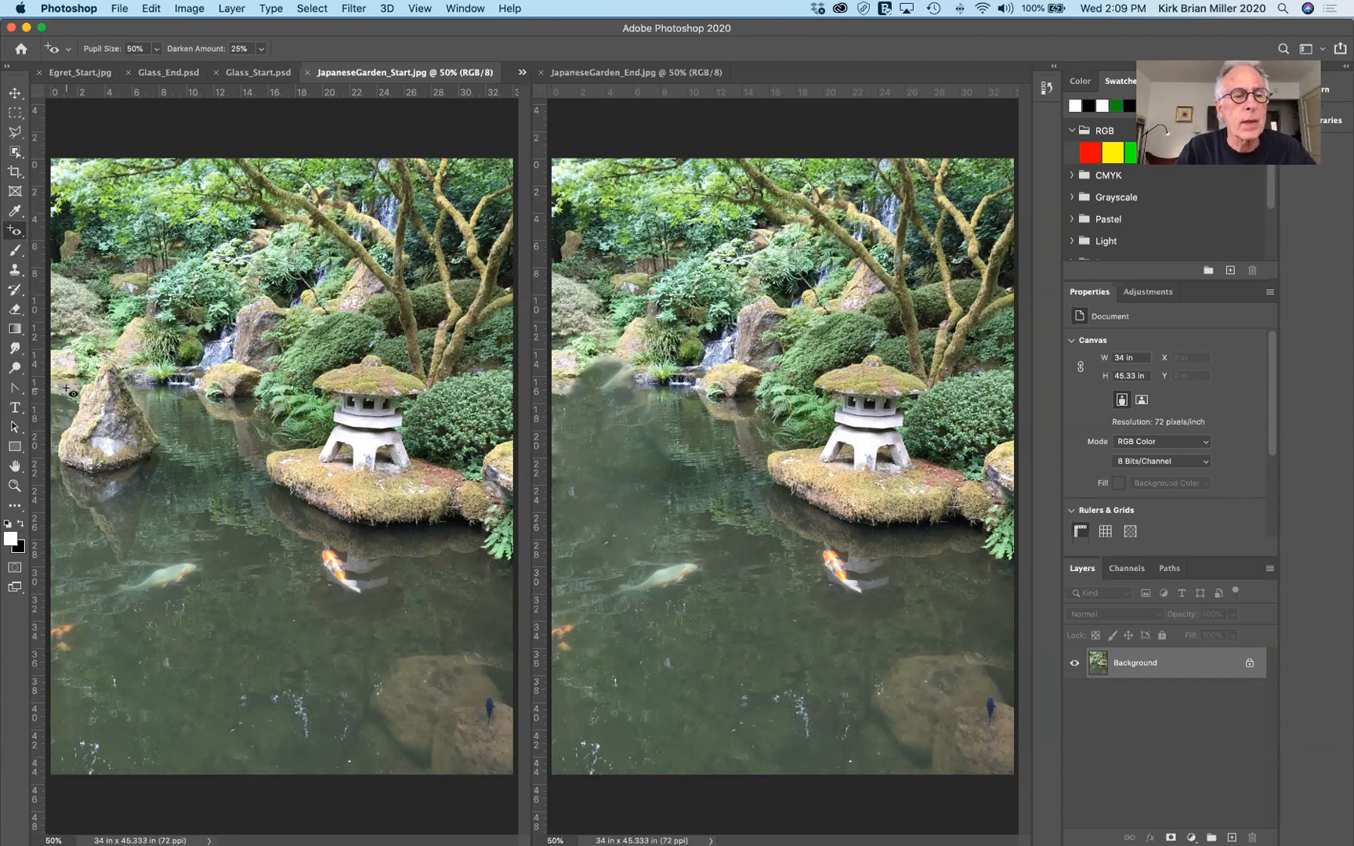
Outline the tall pond rock and its reflection in JapaneseGarden_Start.jpg with a closed Polygonal Lasso selection
scroll(68, 389, up, 5)
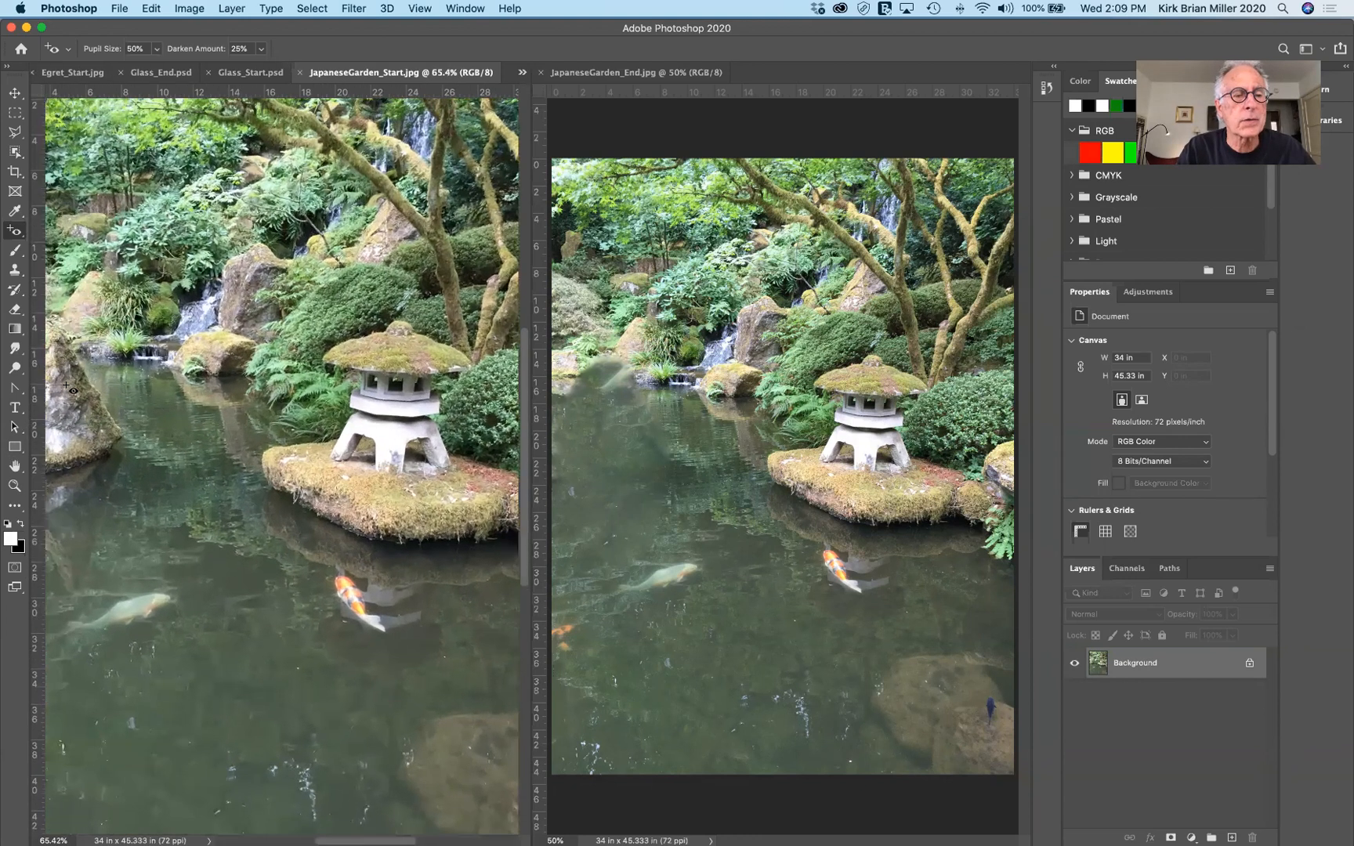
scroll(68, 389, left, 8)
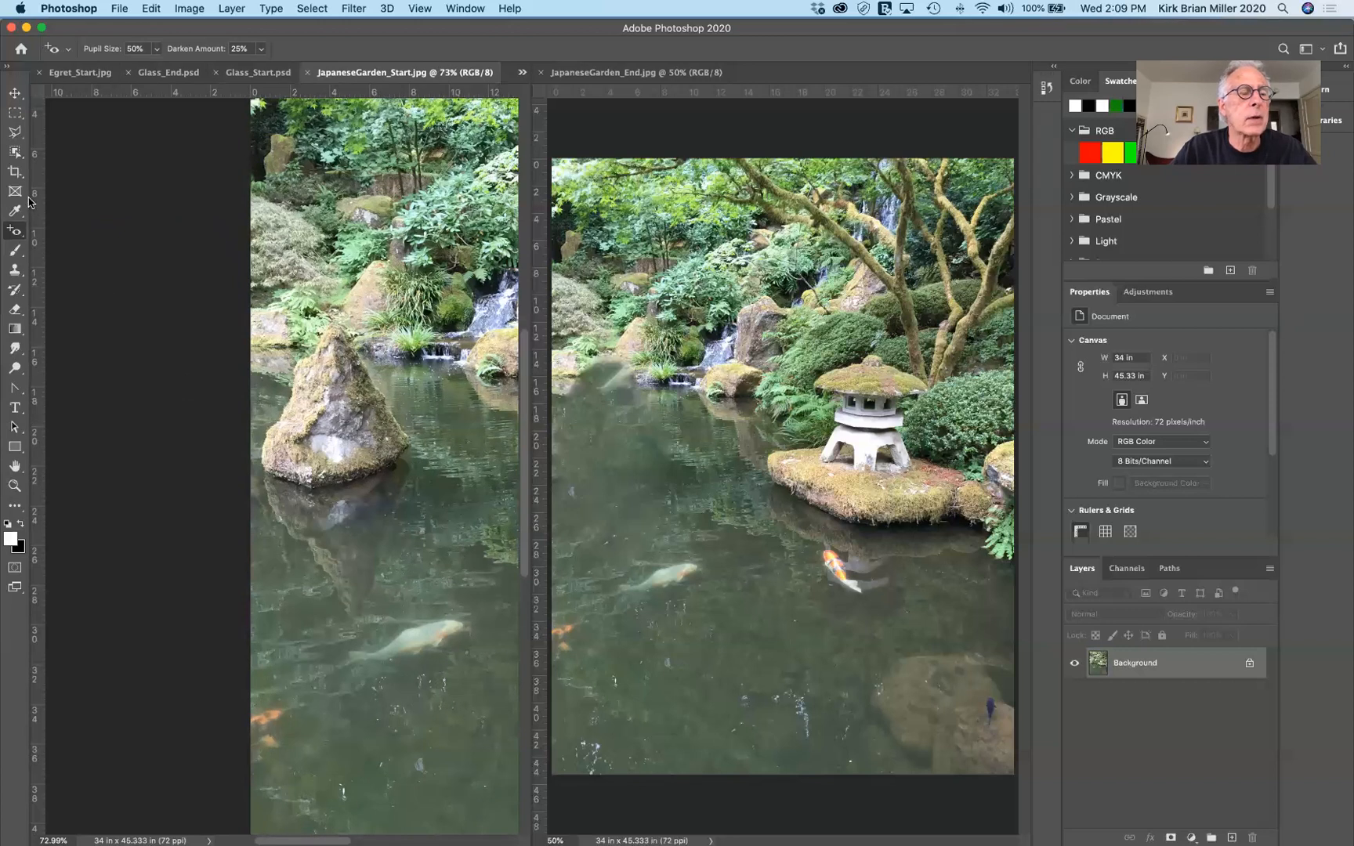
click(14, 118)
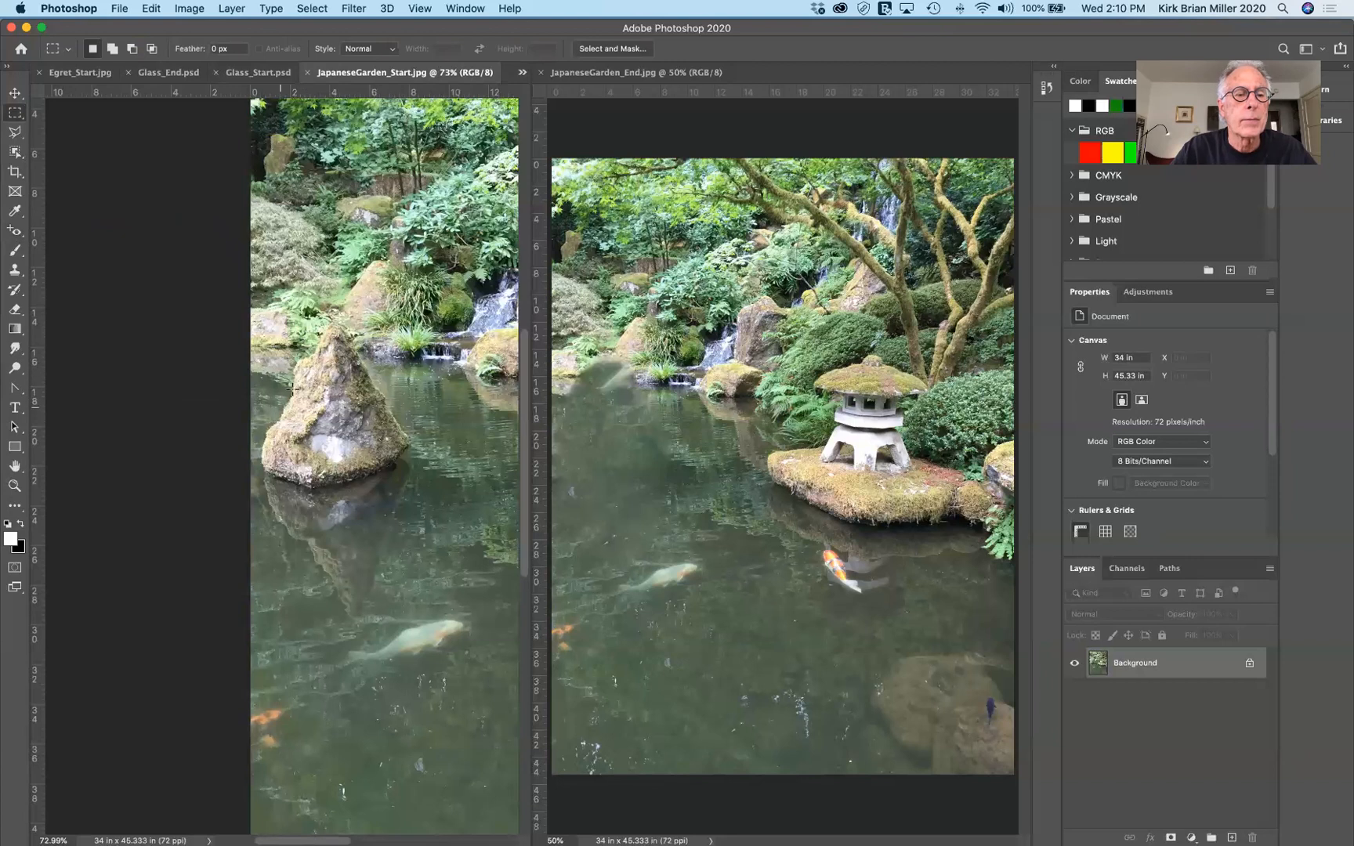
click(14, 132)
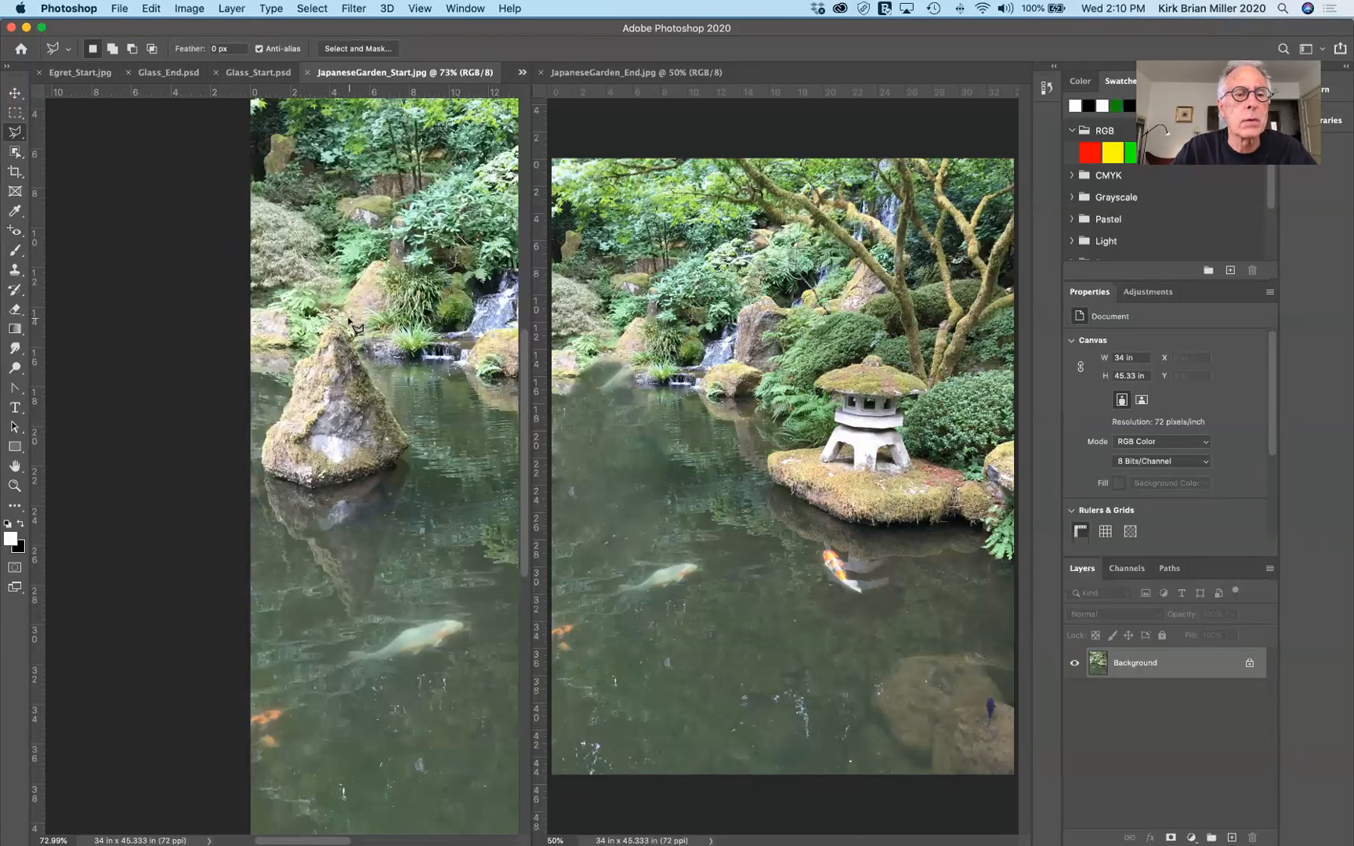
mouse_move(337, 311)
mouse_down()
mouse_move(432, 434)
mouse_move(430, 524)
mouse_move(425, 464)
mouse_move(370, 632)
mouse_move(290, 629)
mouse_up()
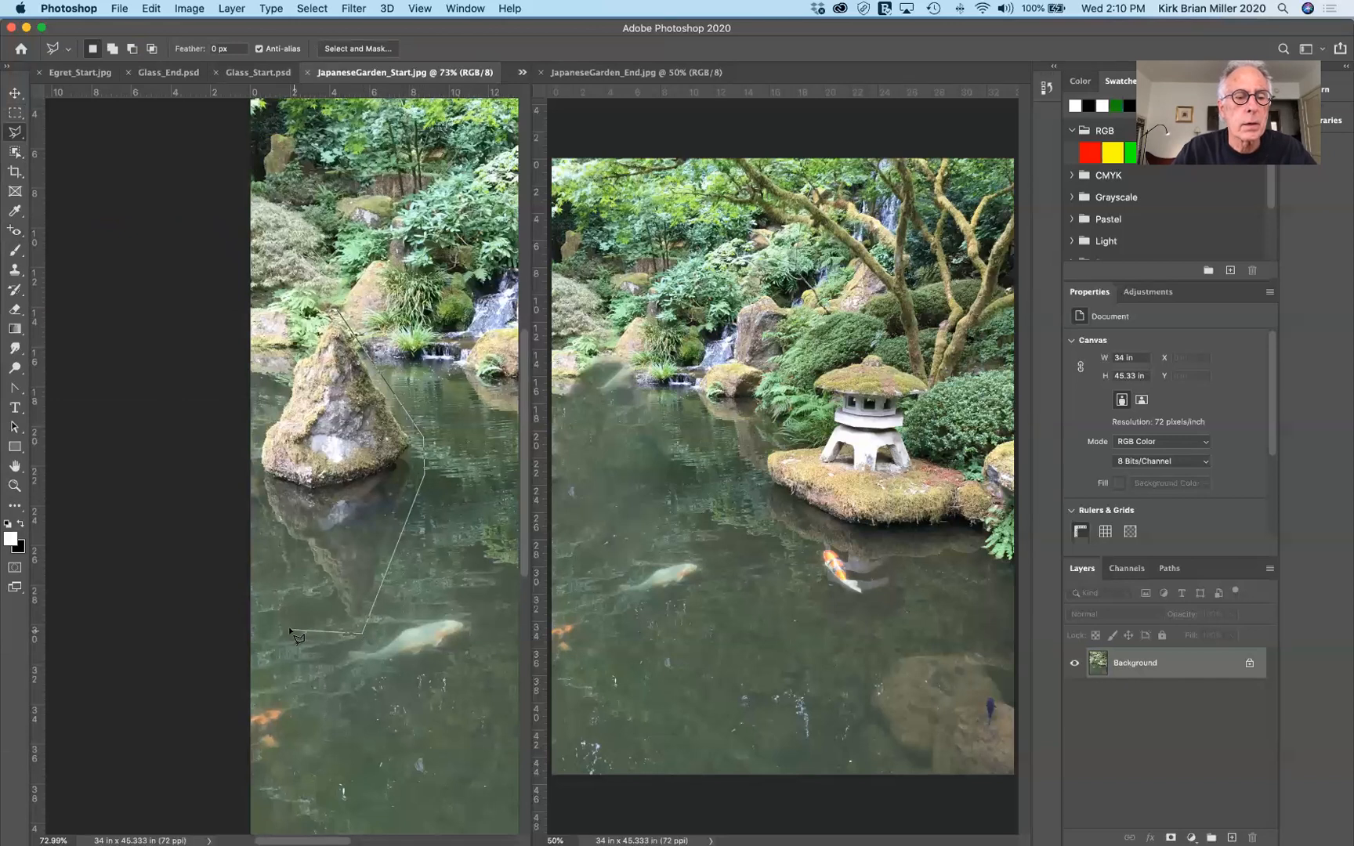
click(335, 631)
click(255, 502)
click(252, 430)
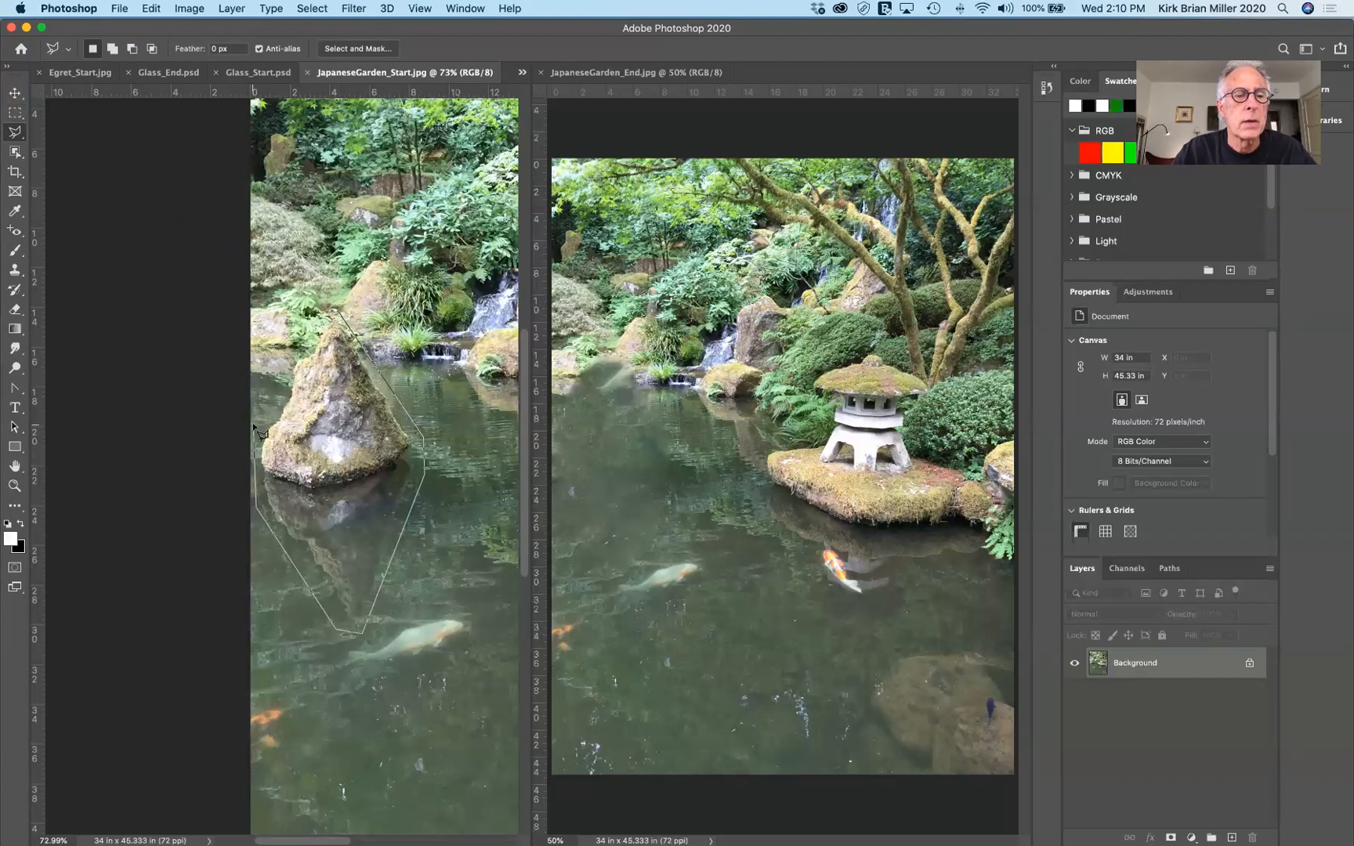
click(335, 312)
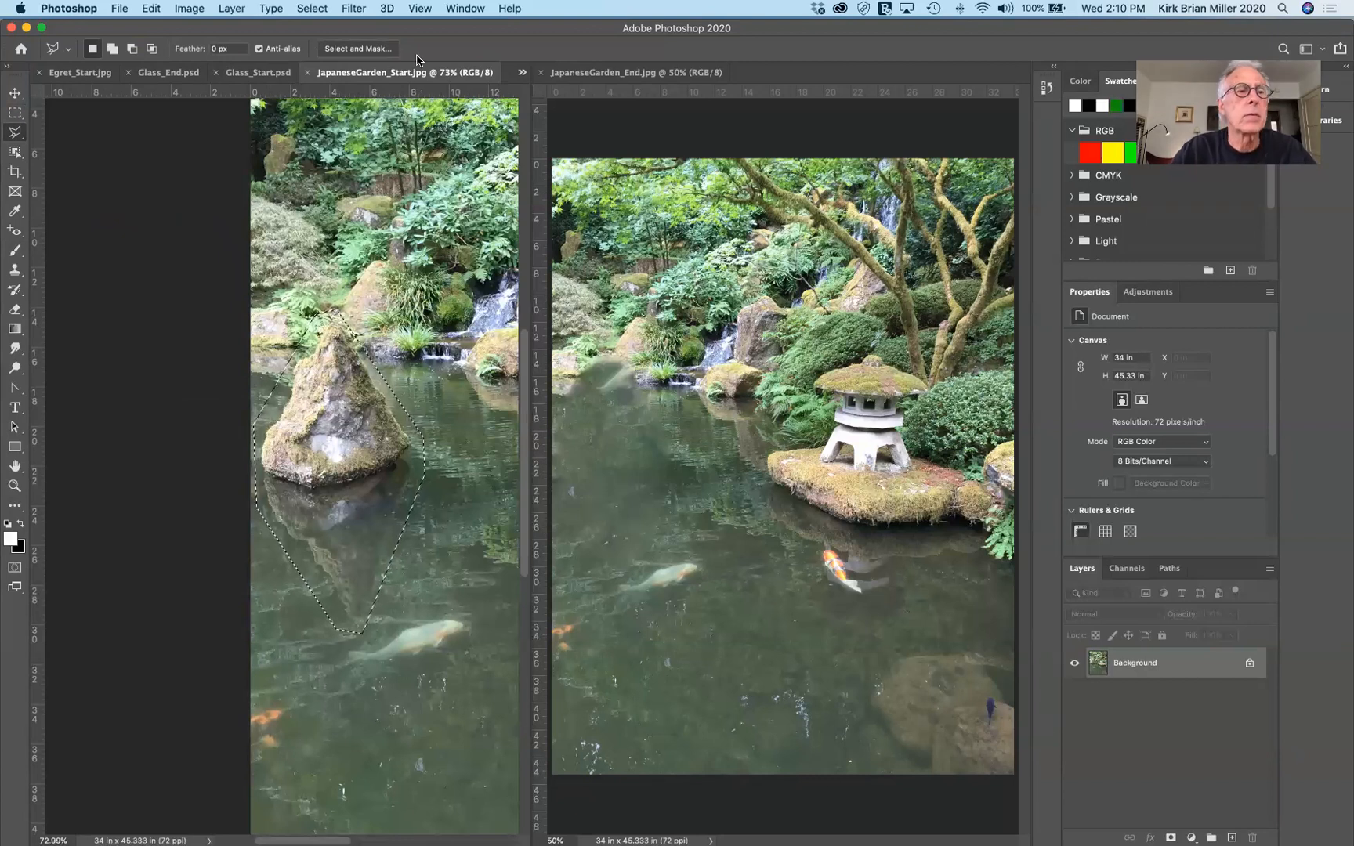
Start Content-Aware Fill on the rock selection and exclude the waterfall rocks, shoreline plants and bushes behind it from the sampling area
click(151, 8)
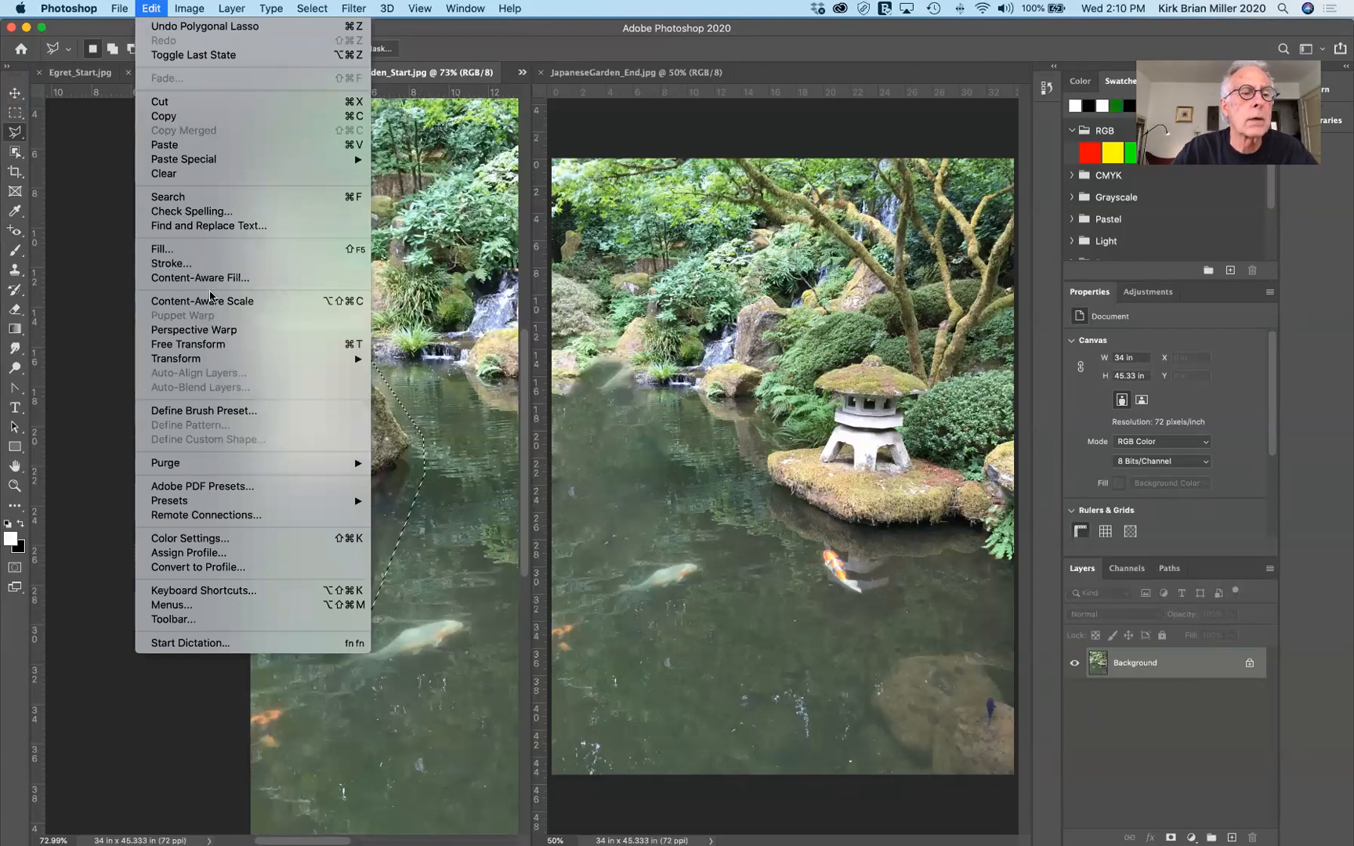
click(209, 282)
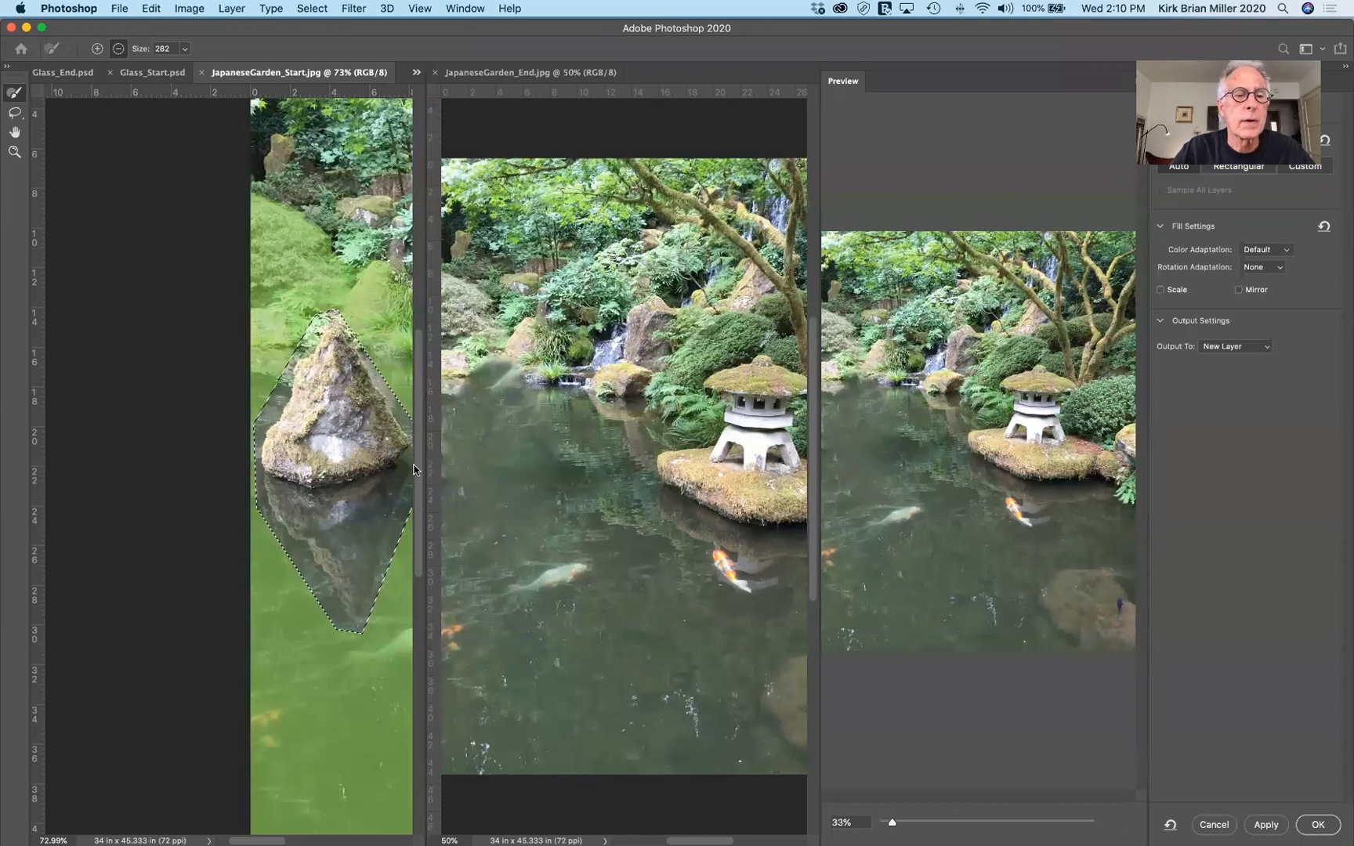
scroll(391, 486, right, 5)
scroll(379, 492, right, 5)
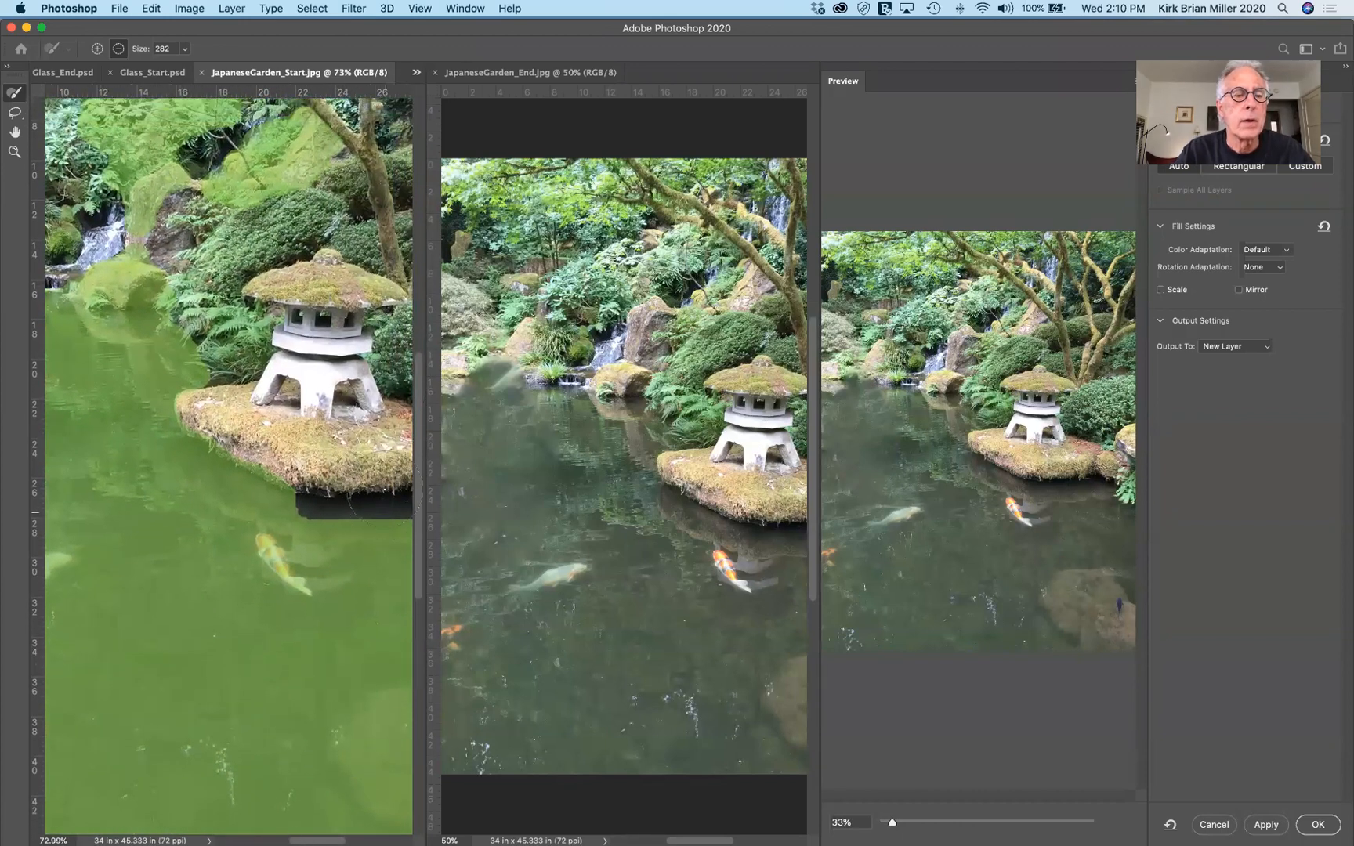
scroll(383, 489, right, 3)
scroll(383, 488, left, 8)
scroll(383, 488, down, 2)
scroll(384, 489, up, 3)
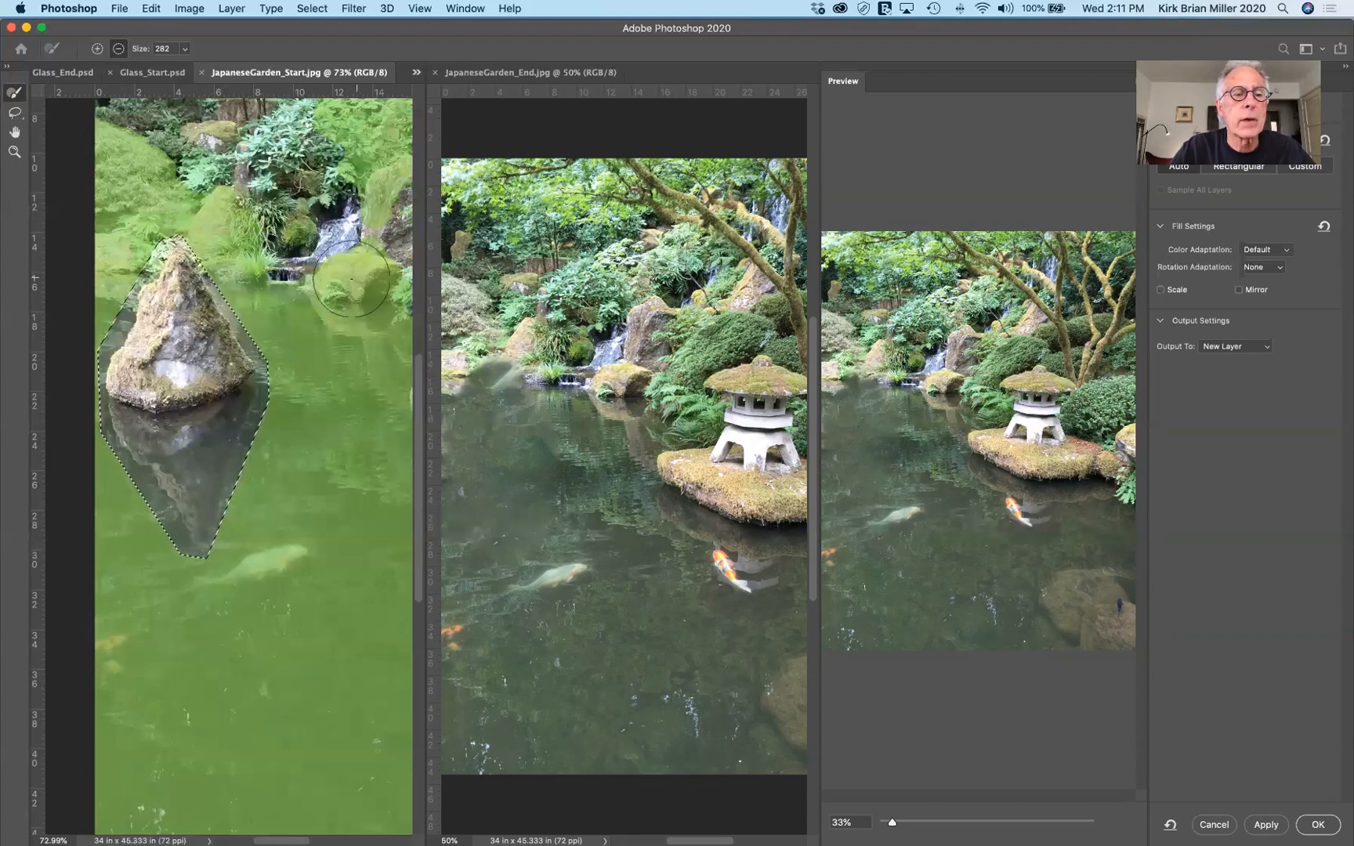
mouse_move(351, 279)
mouse_down()
mouse_move(369, 309)
mouse_move(364, 266)
mouse_move(388, 278)
mouse_move(330, 290)
mouse_move(360, 267)
mouse_move(344, 258)
mouse_move(329, 313)
mouse_move(349, 270)
mouse_move(362, 291)
mouse_up()
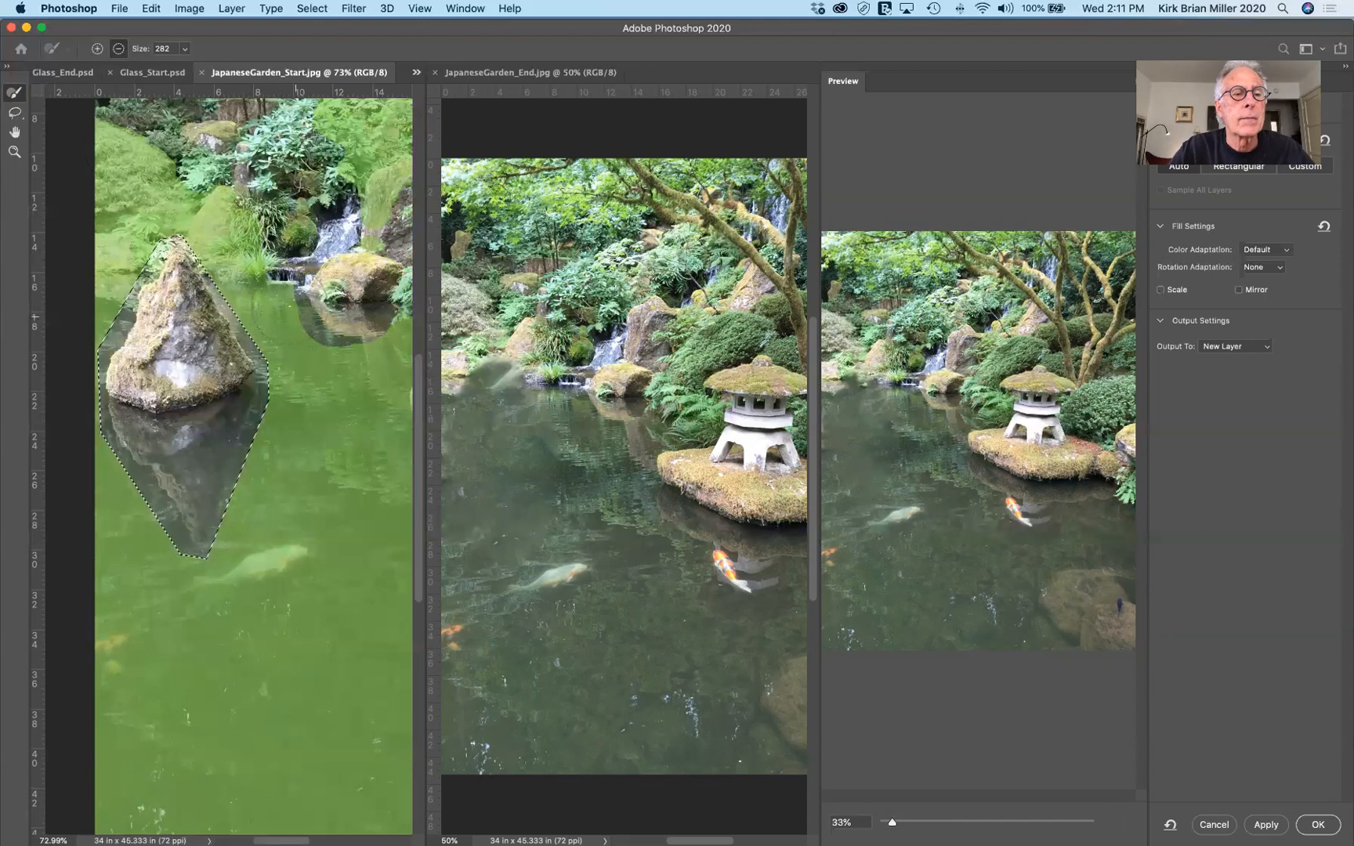
drag(252, 264, 238, 212)
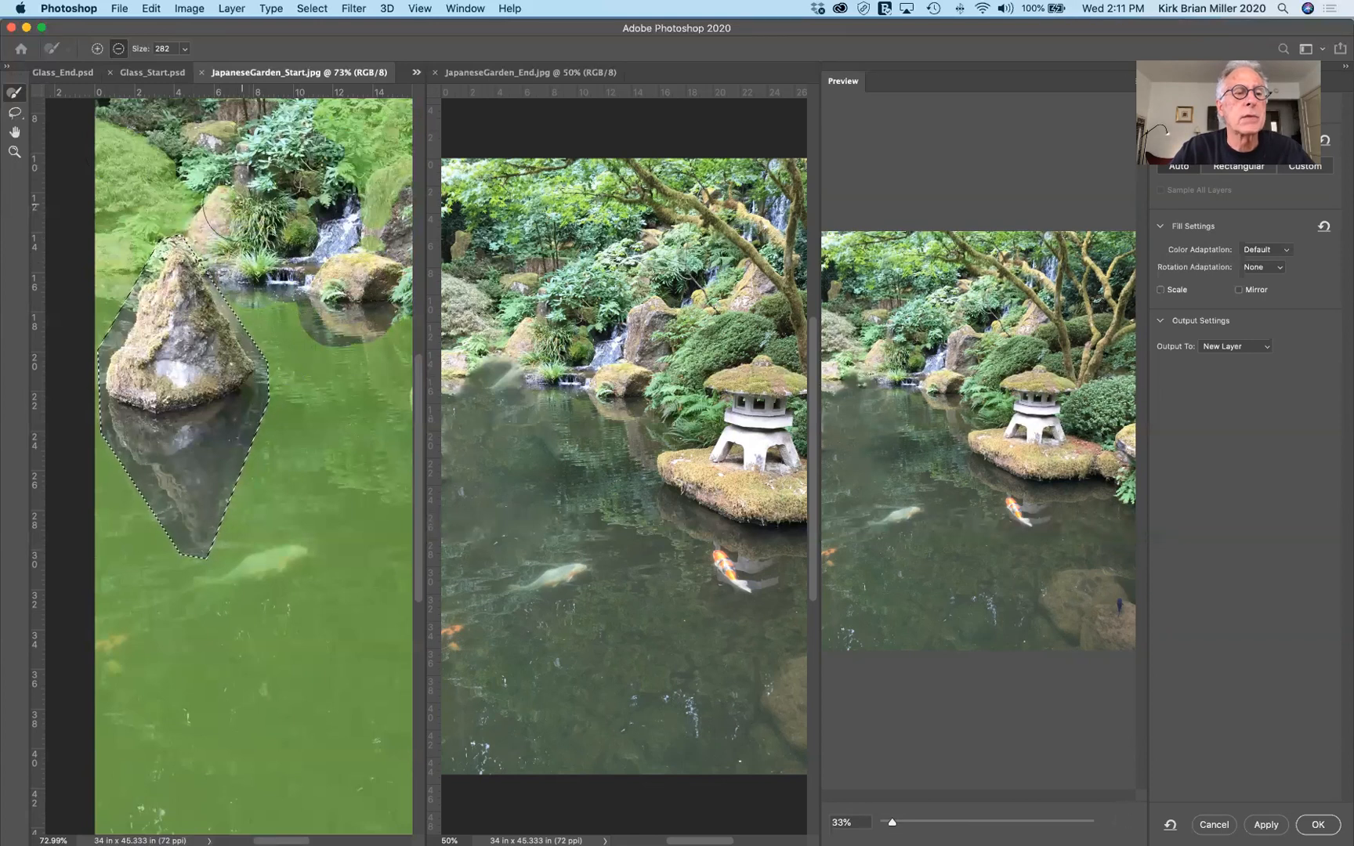
mouse_move(250, 149)
mouse_down()
mouse_move(372, 172)
mouse_move(368, 220)
mouse_move(376, 141)
mouse_move(343, 90)
mouse_up()
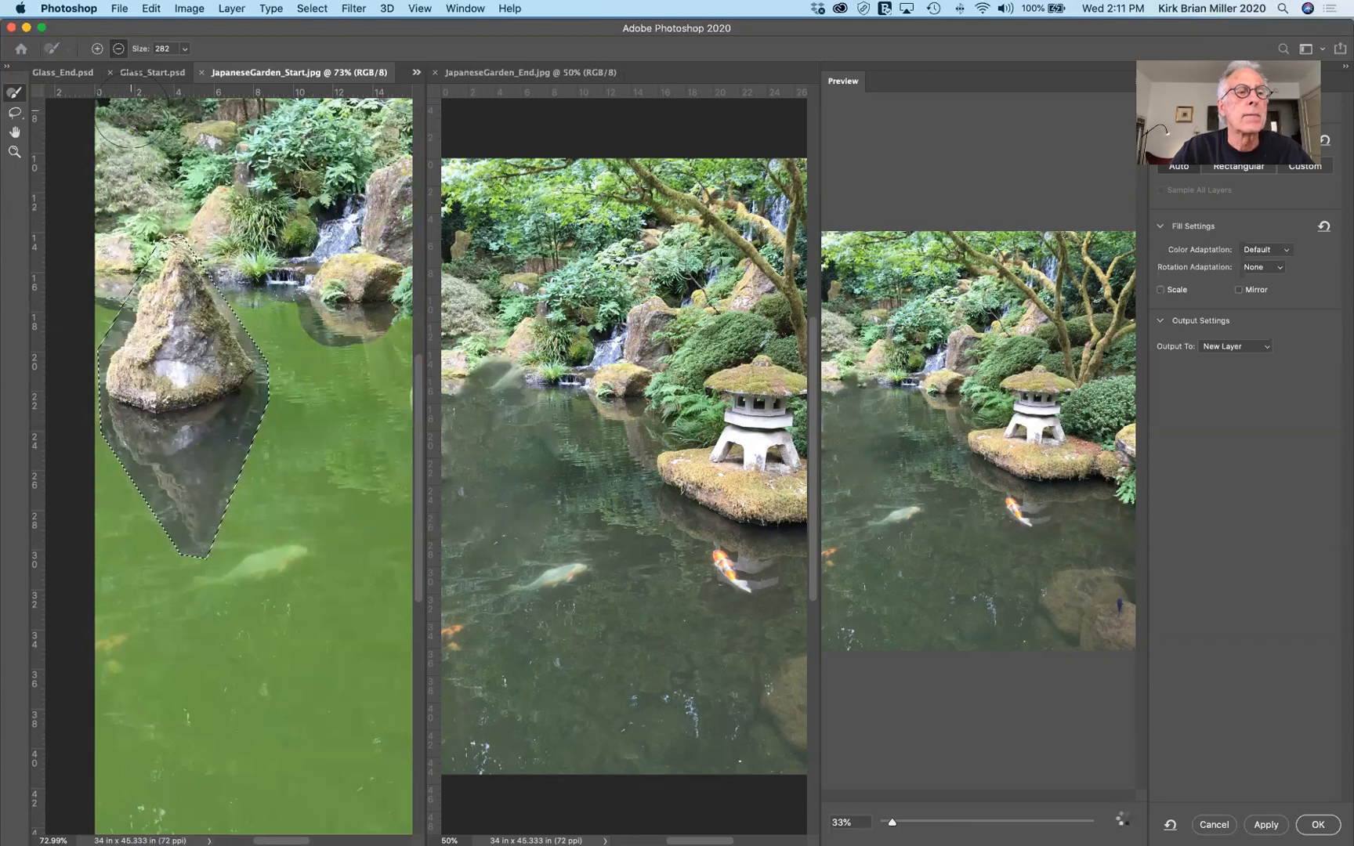
Exclude the water's edge along the ferns and lantern island from the sampling area and output the fill to a new layer
drag(891, 821, 958, 822)
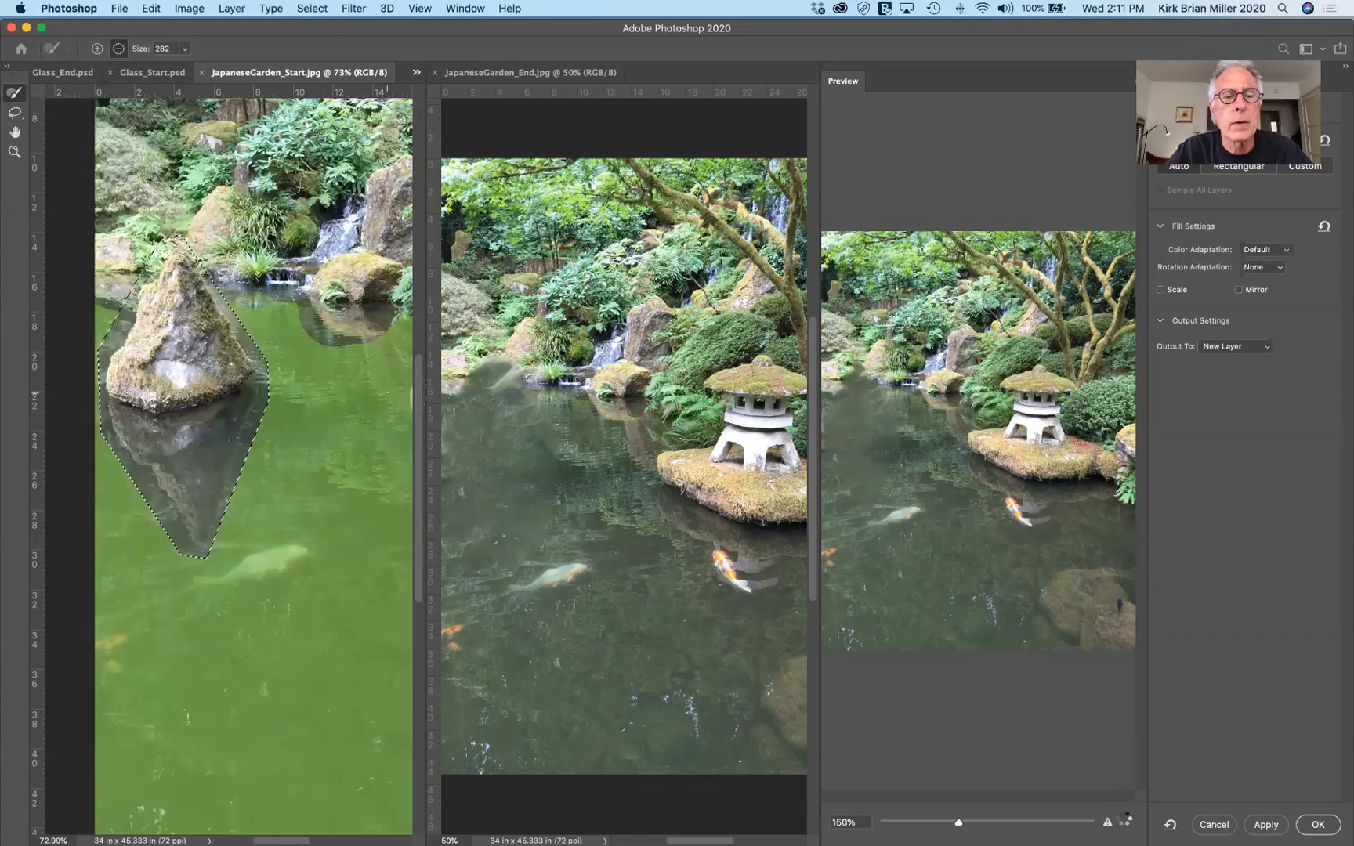
key(super+0)
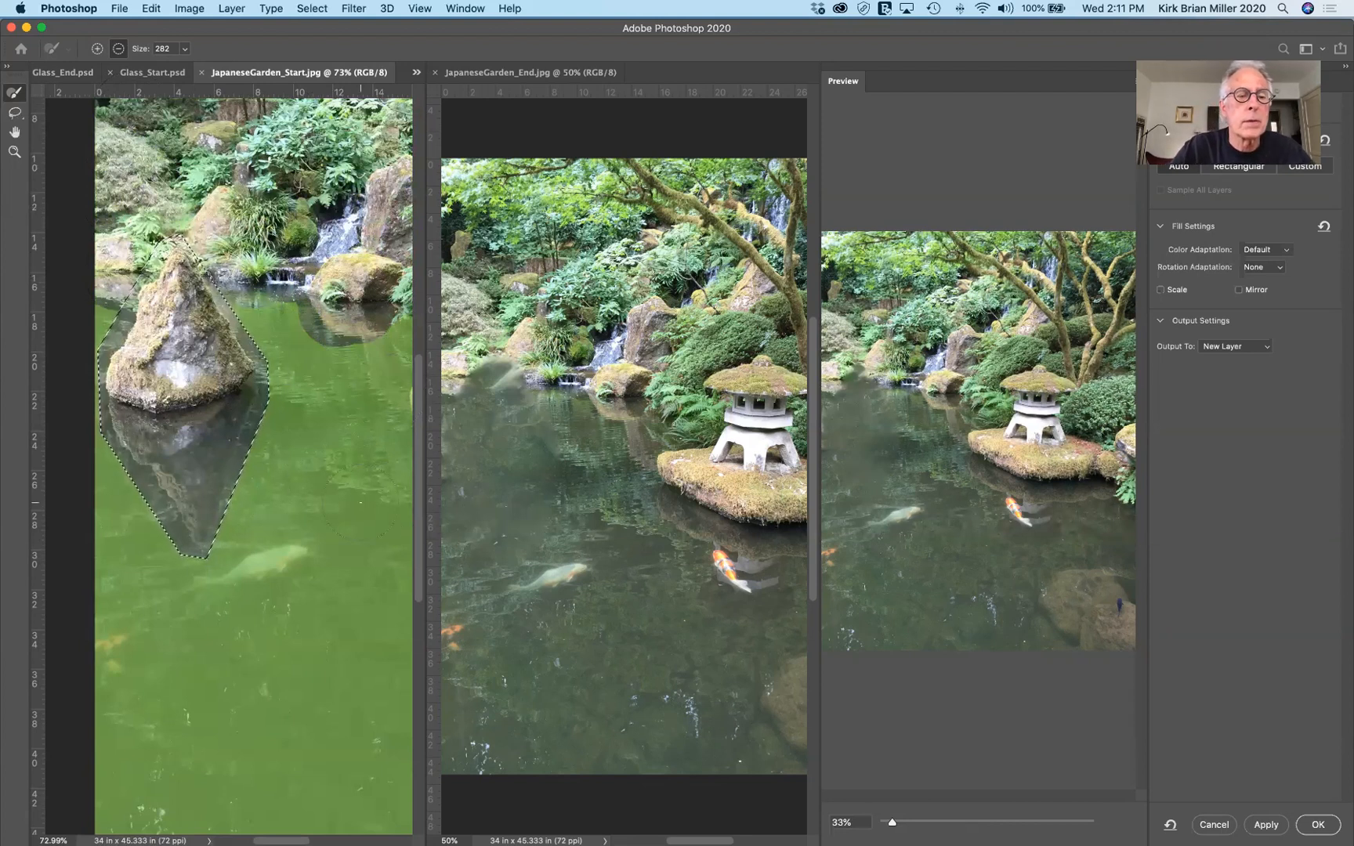
scroll(357, 510, right, 10)
scroll(357, 510, down, 2)
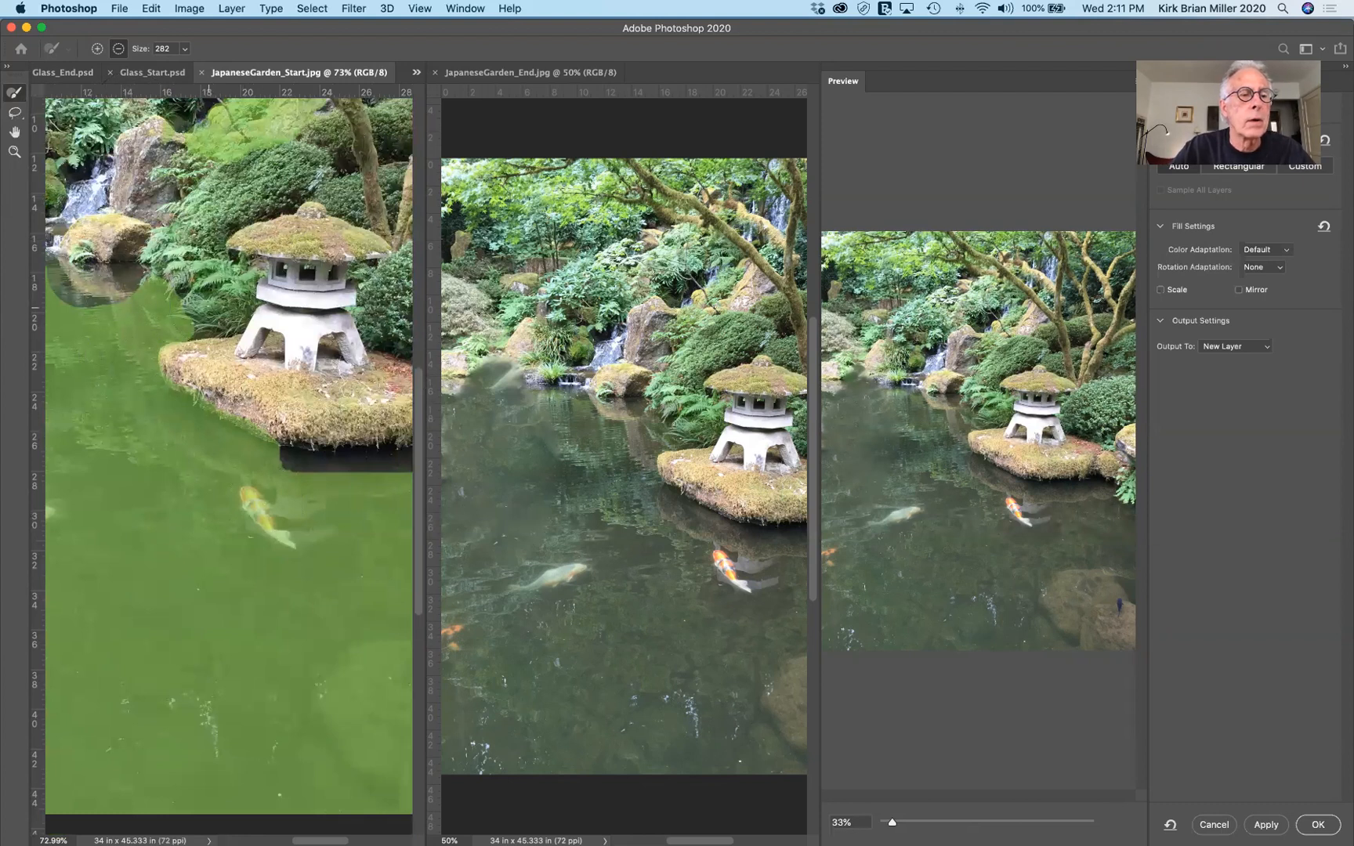
mouse_move(145, 296)
mouse_down()
mouse_move(205, 389)
mouse_move(274, 439)
mouse_move(328, 447)
mouse_up()
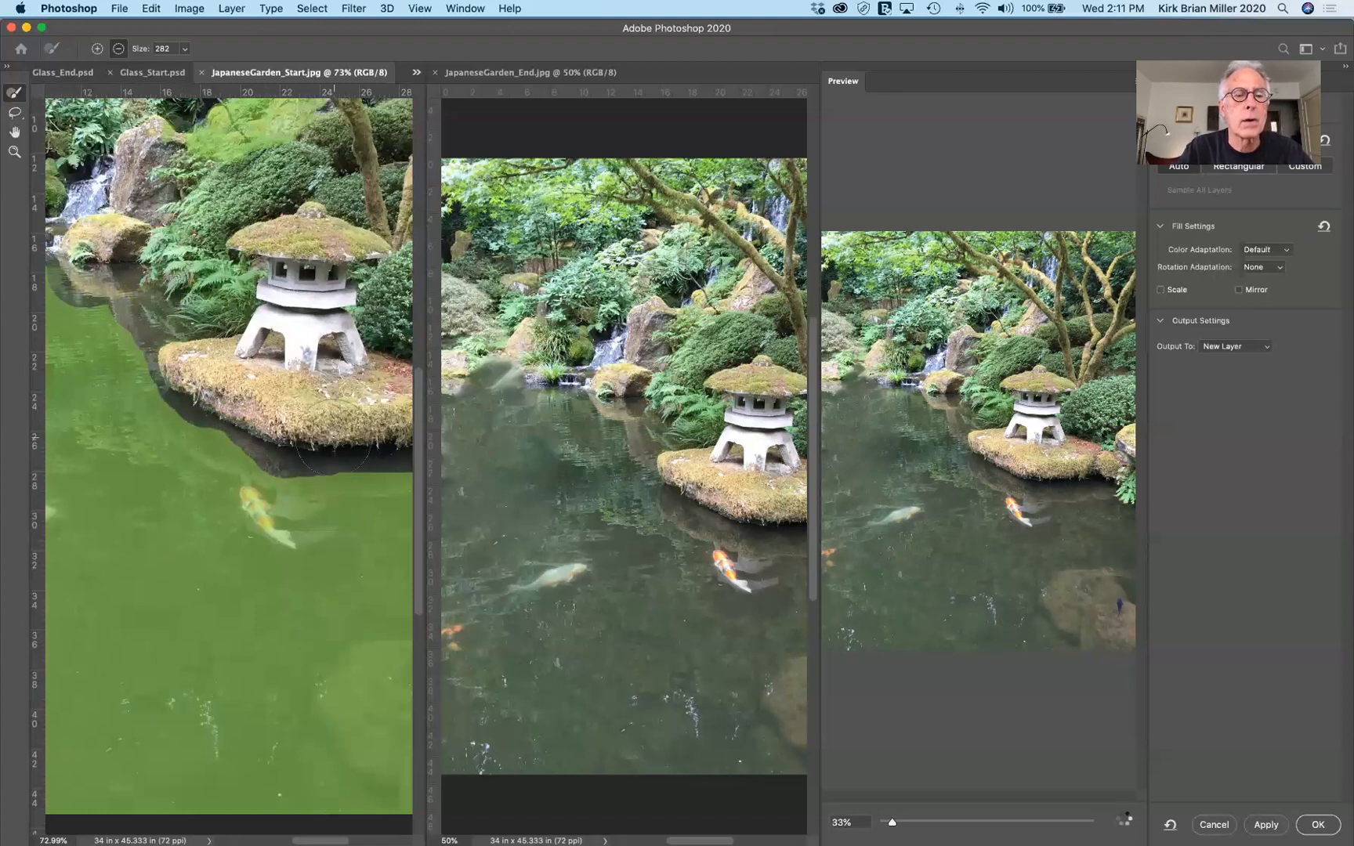
scroll(334, 452, left, 10)
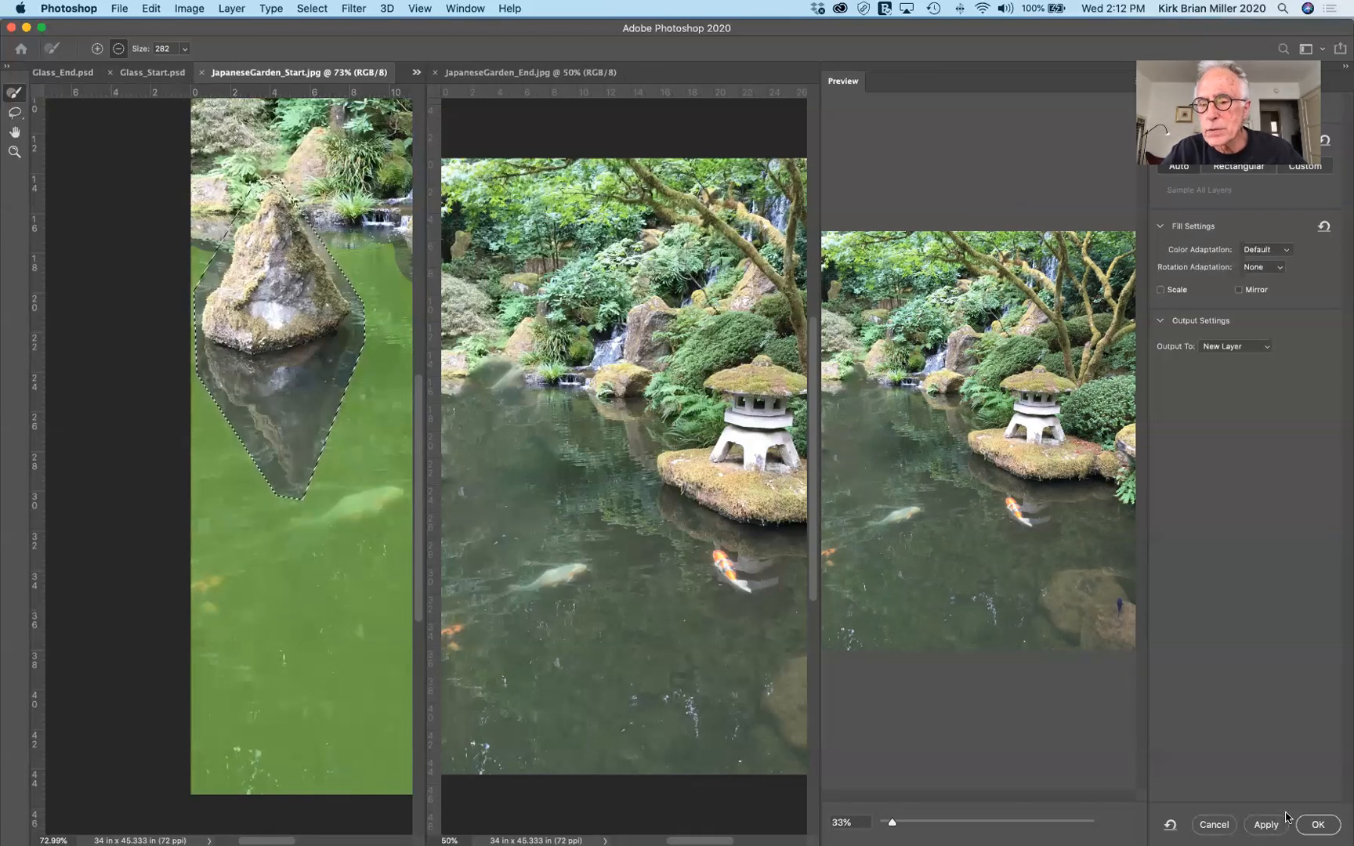
click(1319, 825)
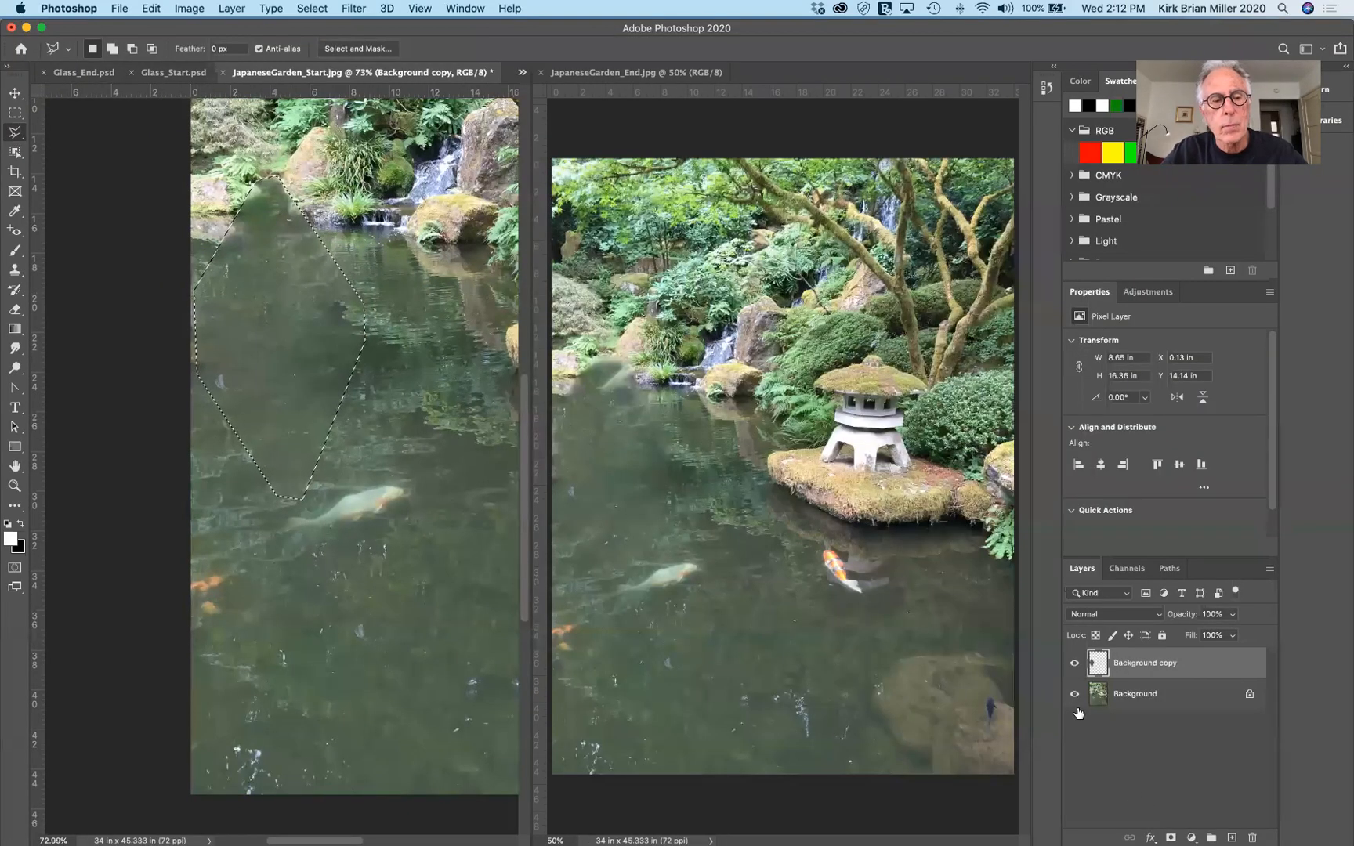
Compare the pond with and without the rock by toggling the visibility of the Background copy layer
click(1075, 663)
click(1075, 664)
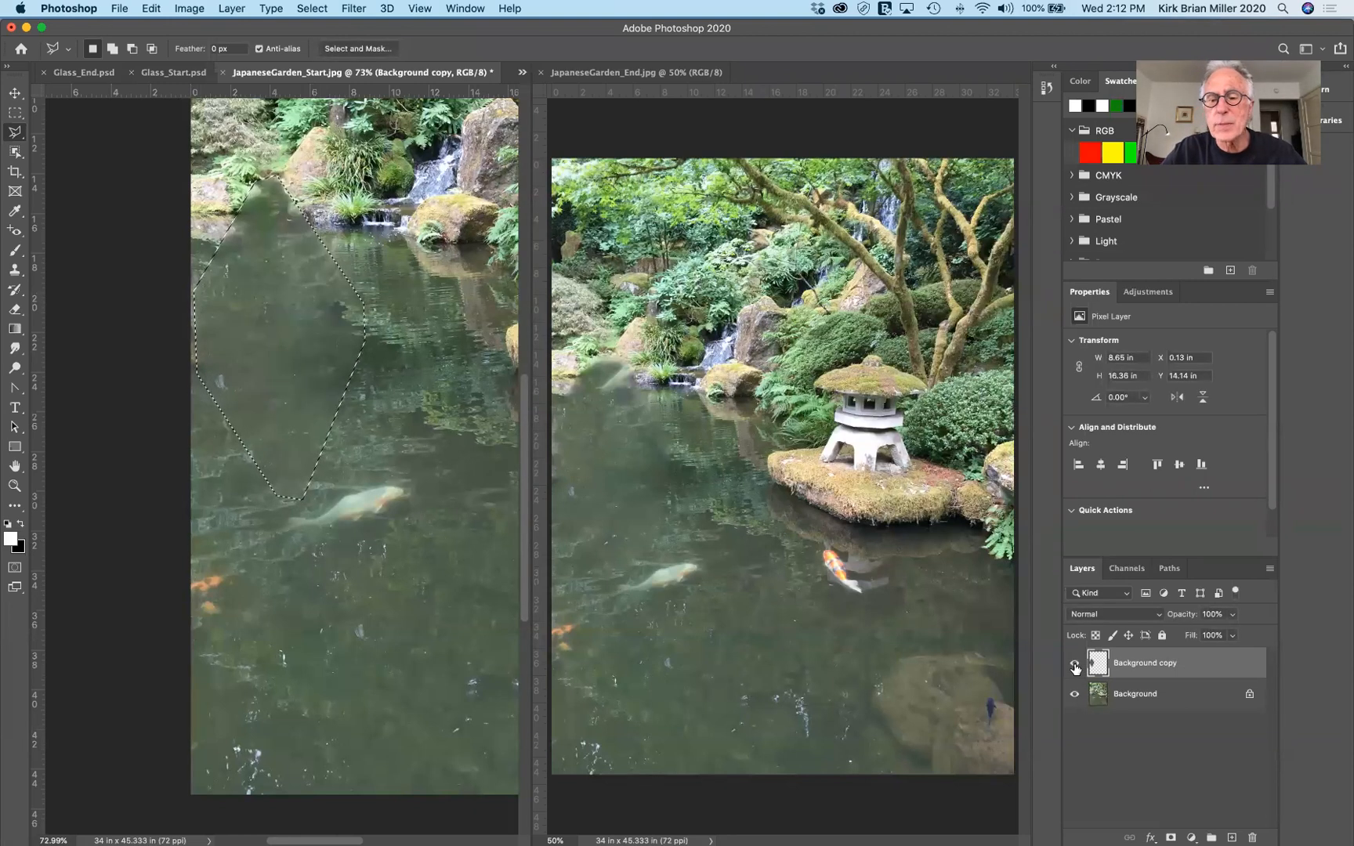
click(1075, 664)
click(1075, 664)
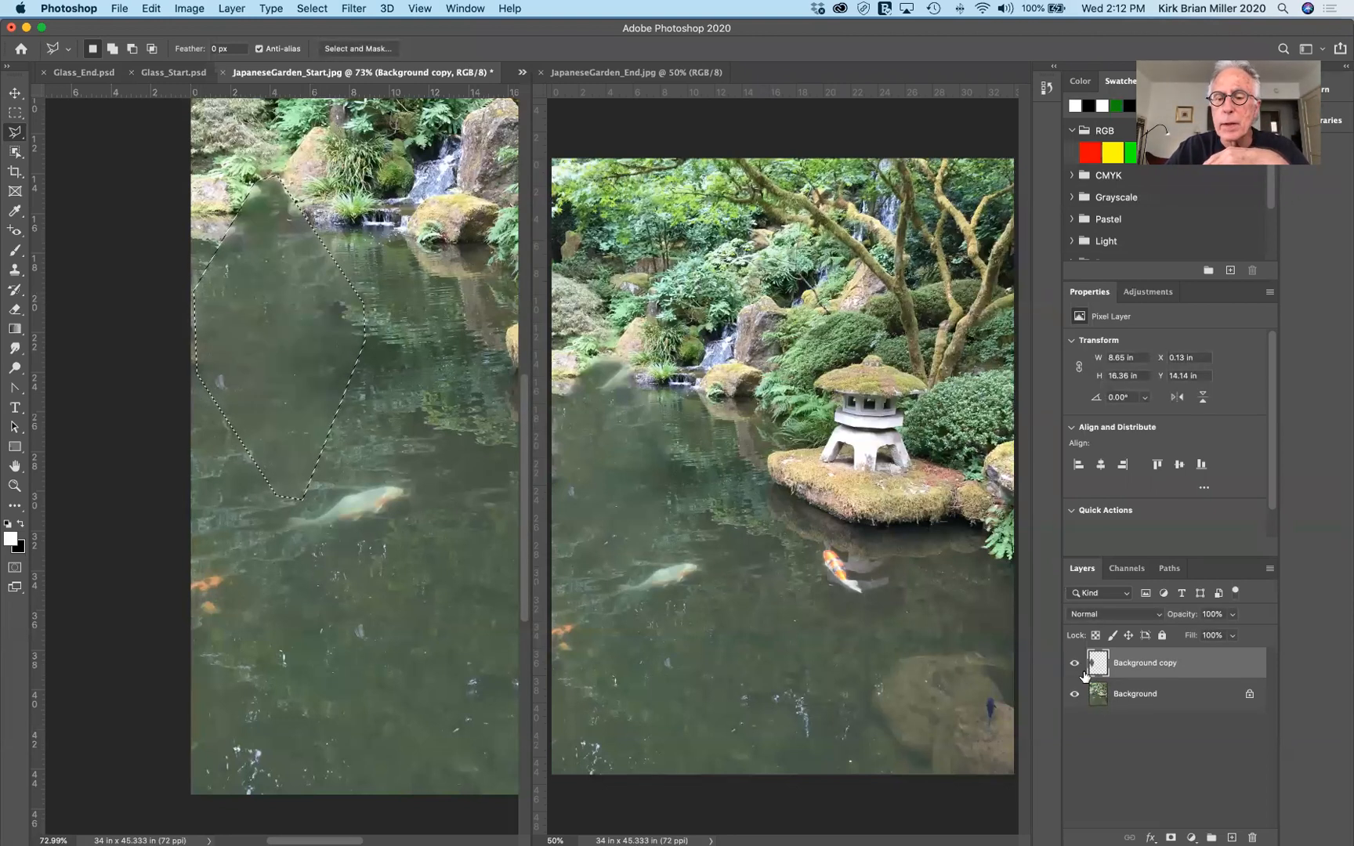
Stamp the visible layers into a new merged layer, hide Background copy and Background, and deselect the rock area
shift+click(1116, 700)
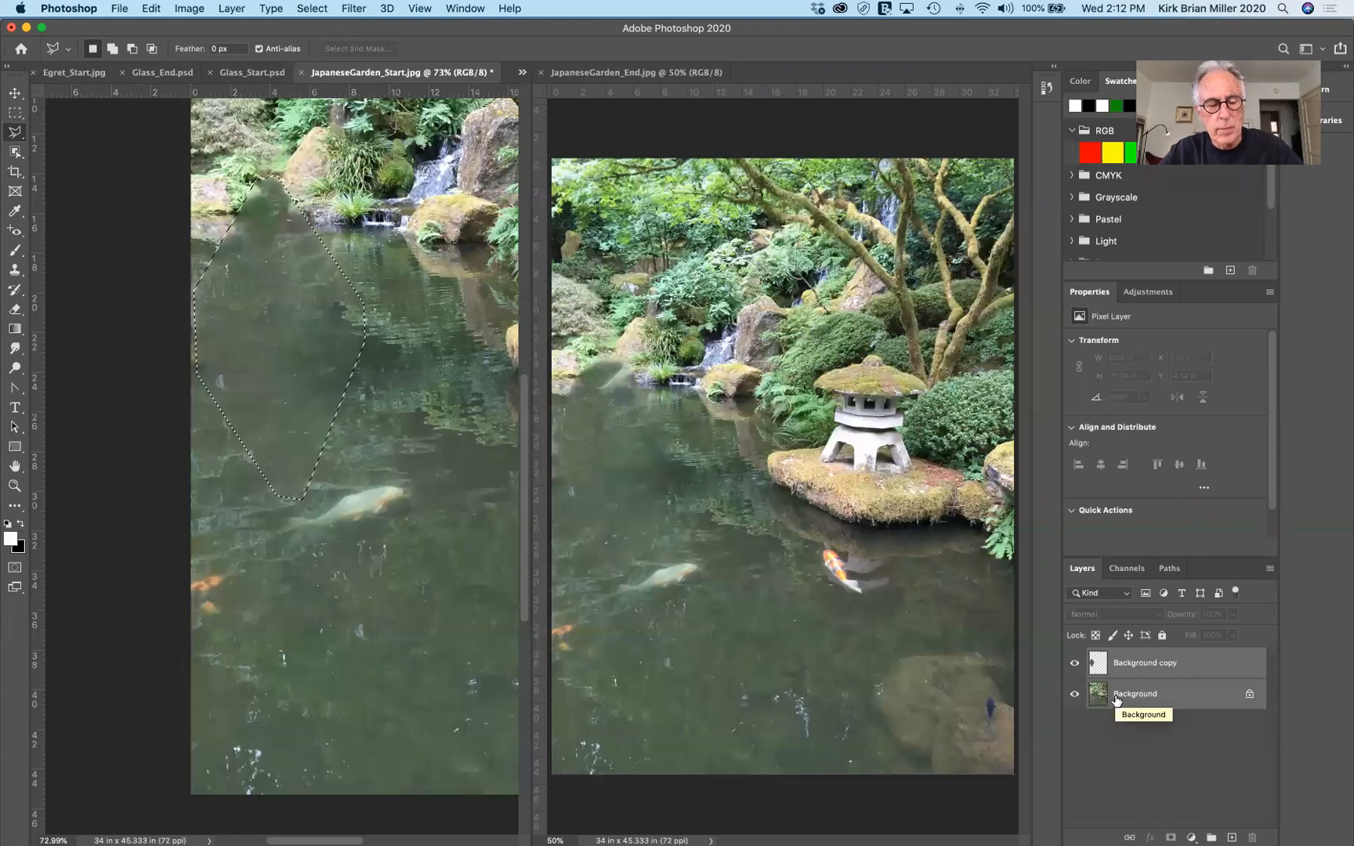
key(super+alt+shift+e)
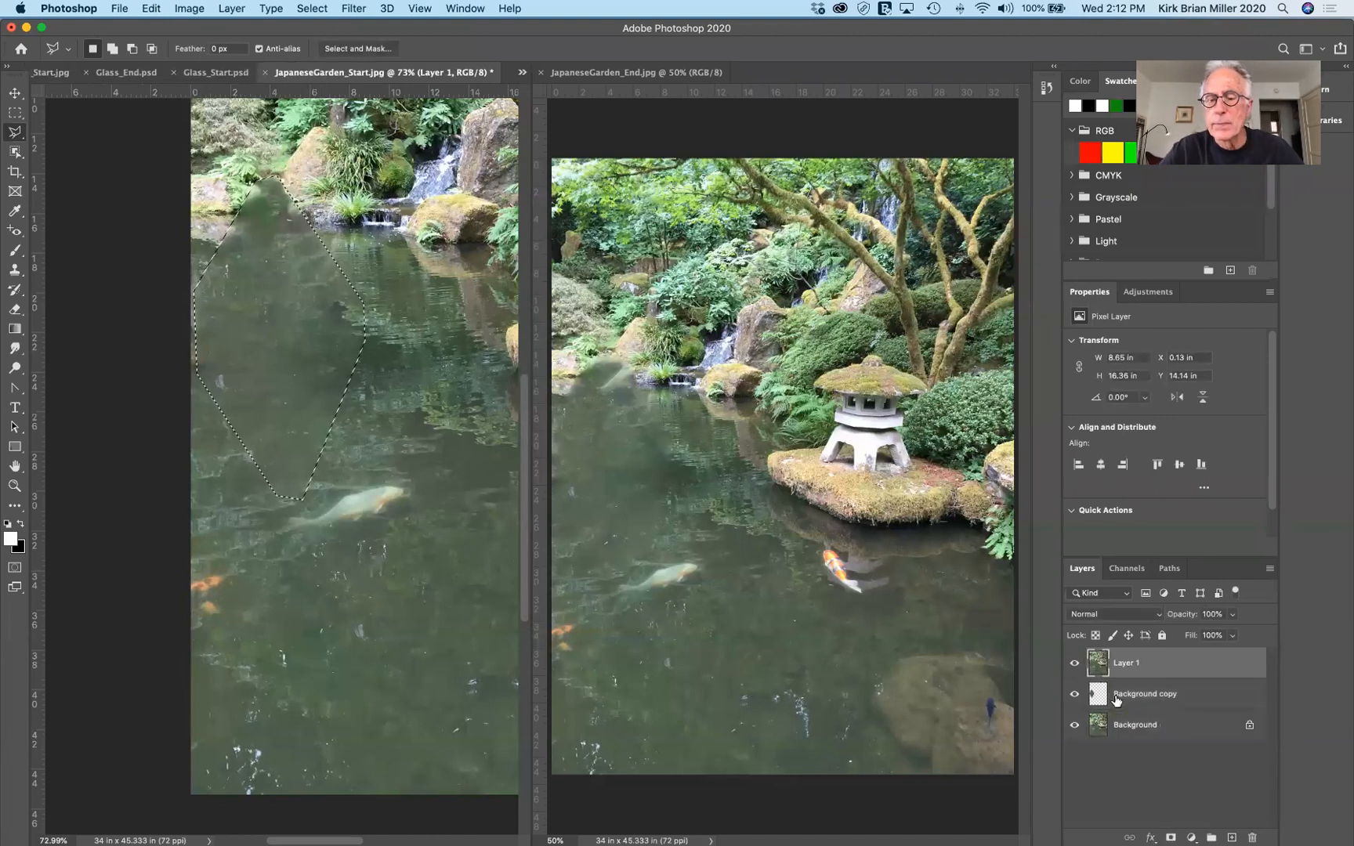
click(1074, 694)
click(1073, 725)
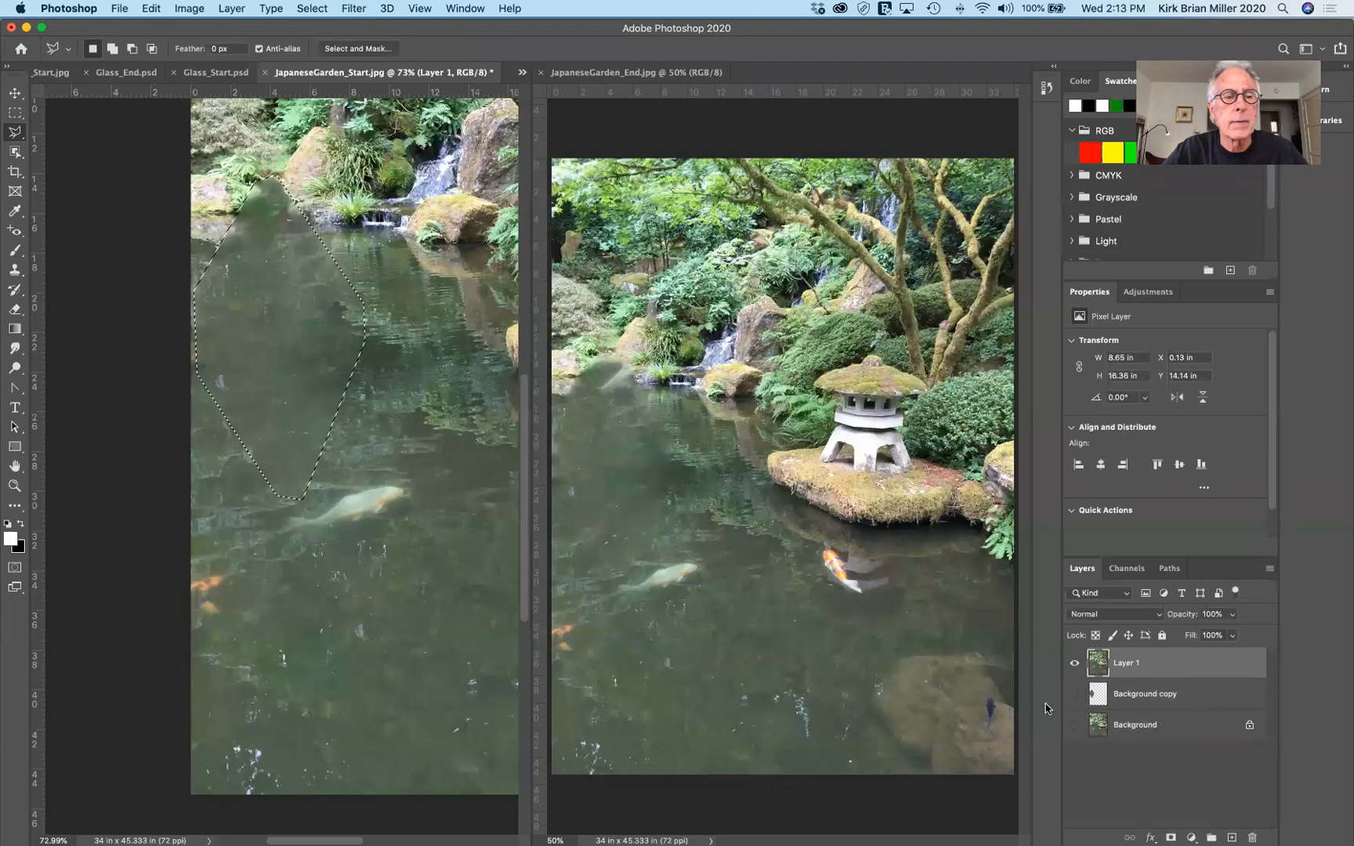
key(super+d)
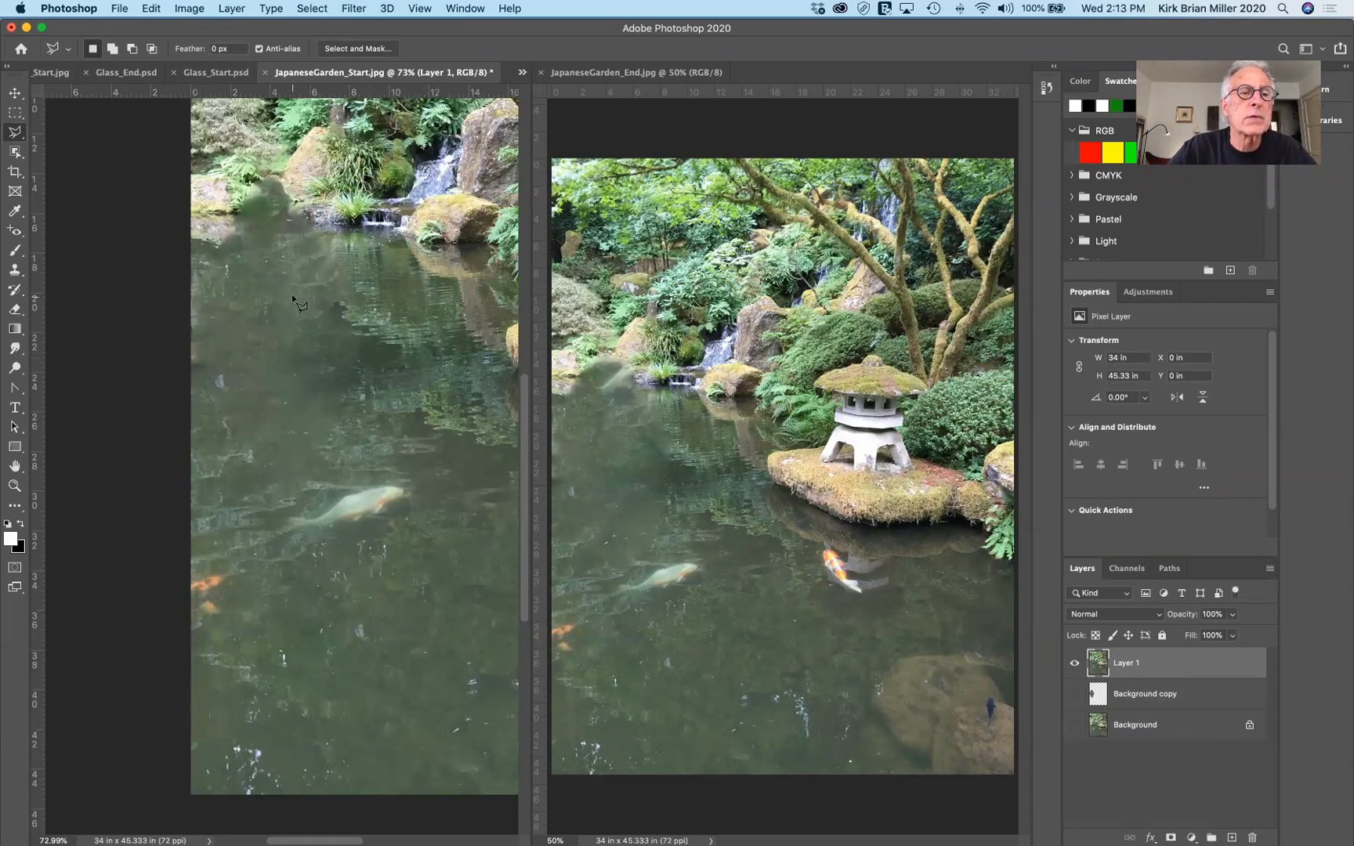
Outline the smudged shoreline patch above the removed rock, out to the image's left edge, with a Polygonal Lasso selection
scroll(293, 293, up, 2)
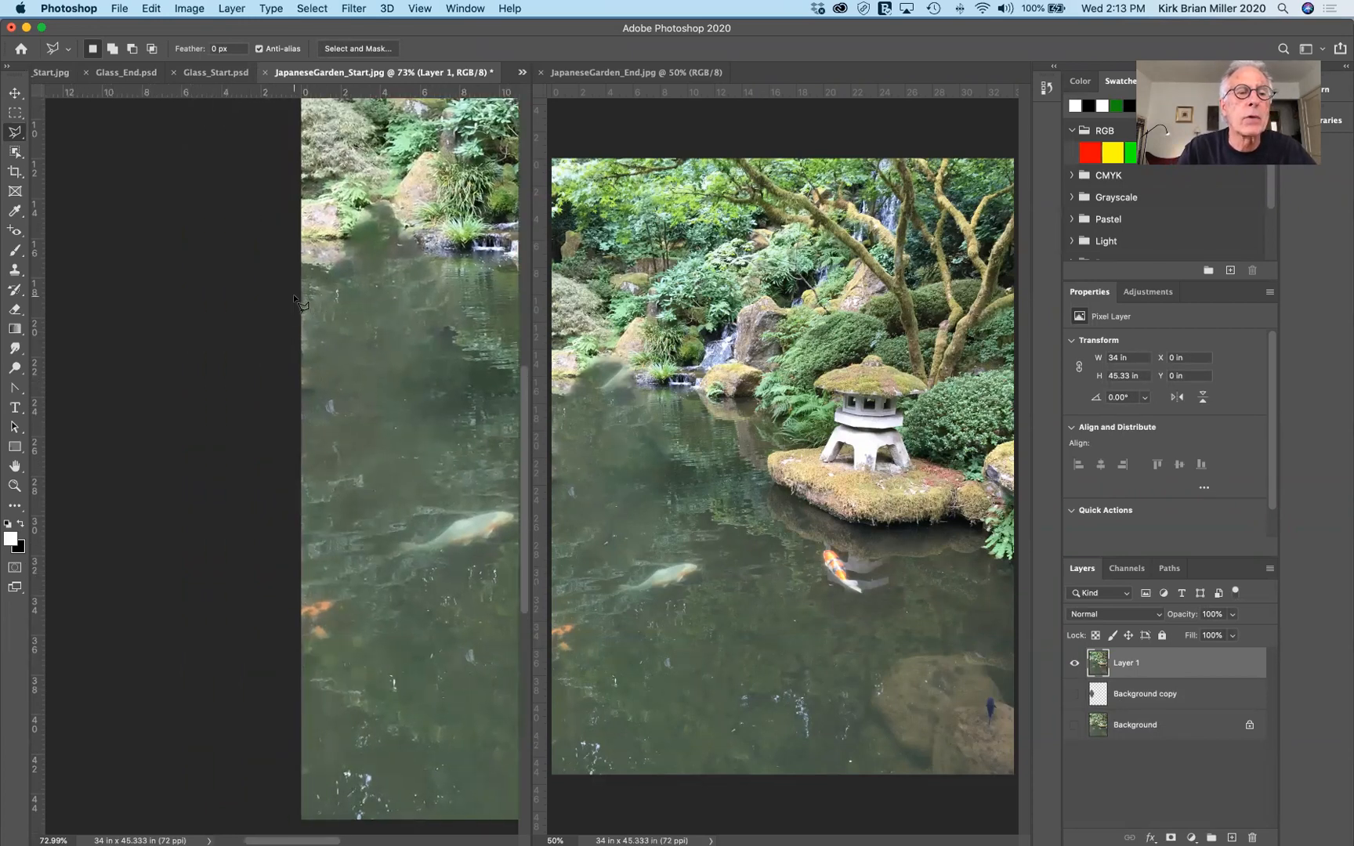
scroll(291, 293, up, 3)
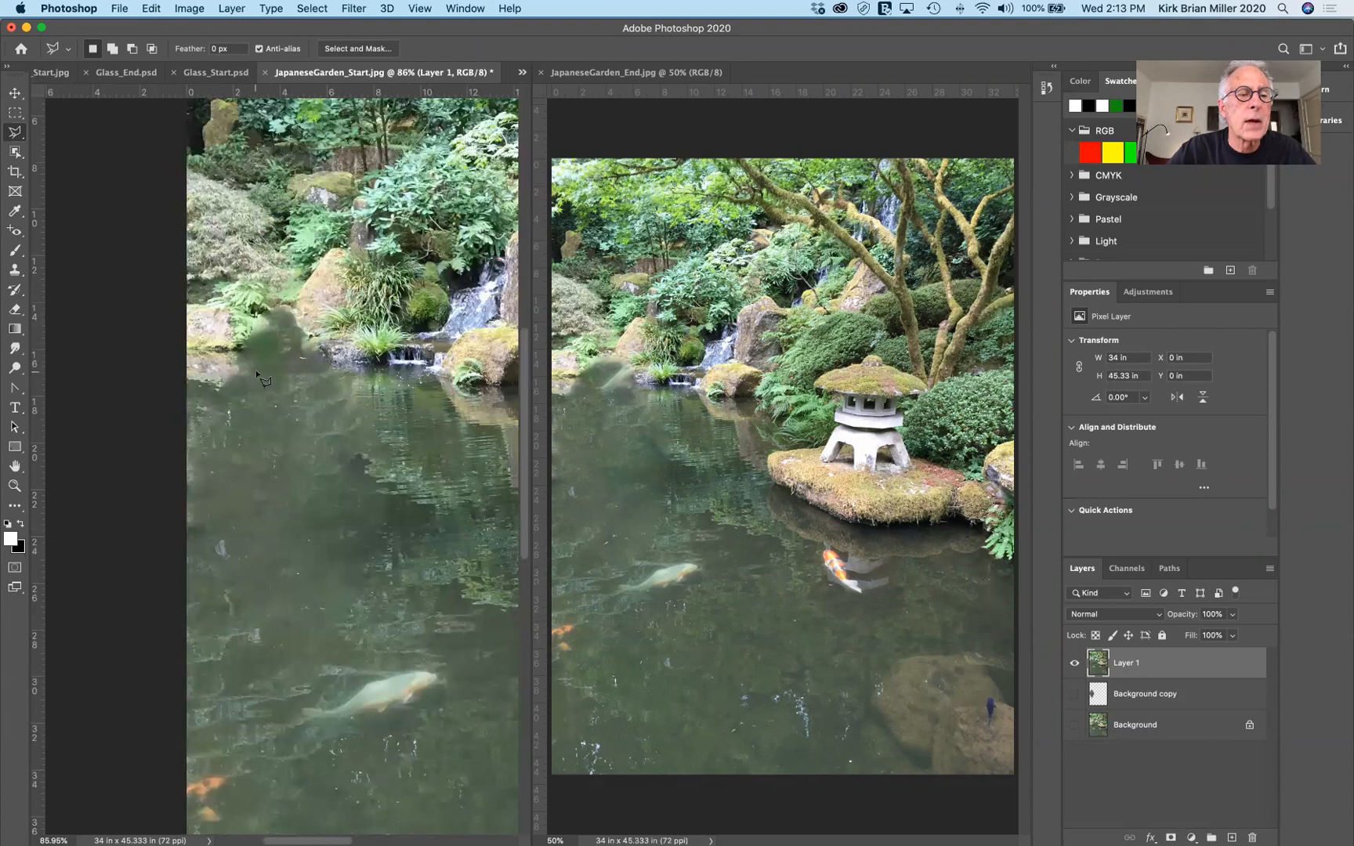
click(349, 377)
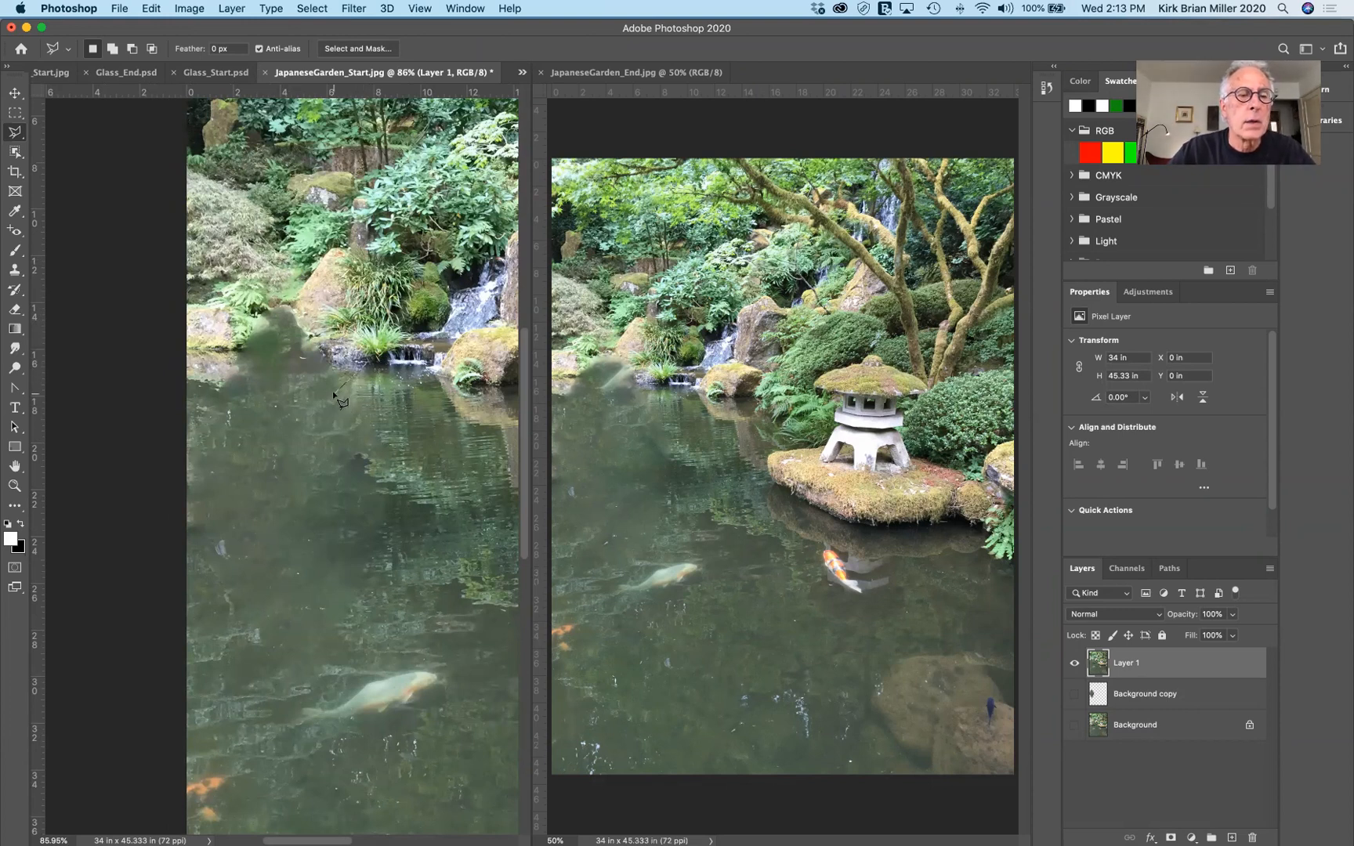
click(338, 392)
click(185, 395)
click(179, 285)
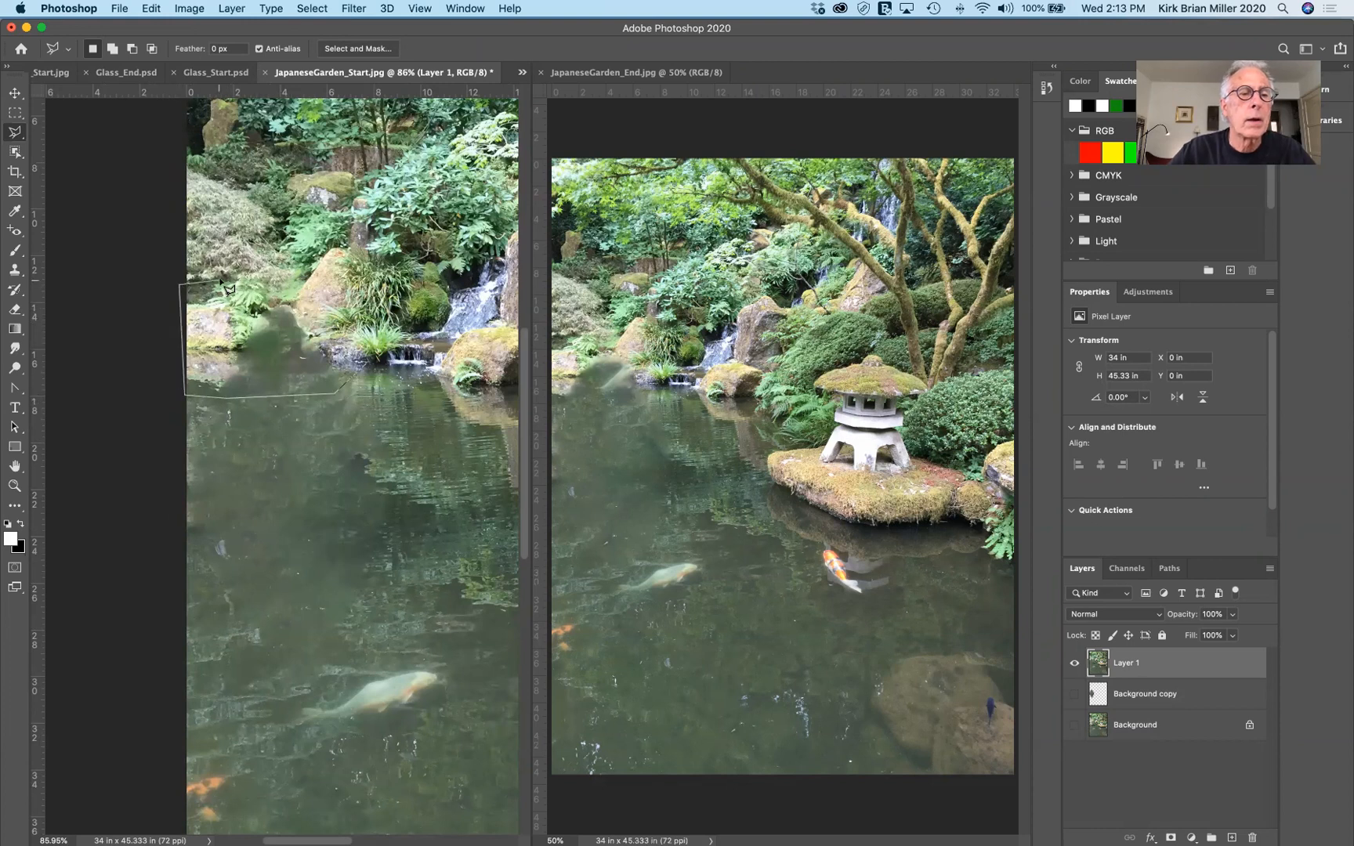
click(230, 277)
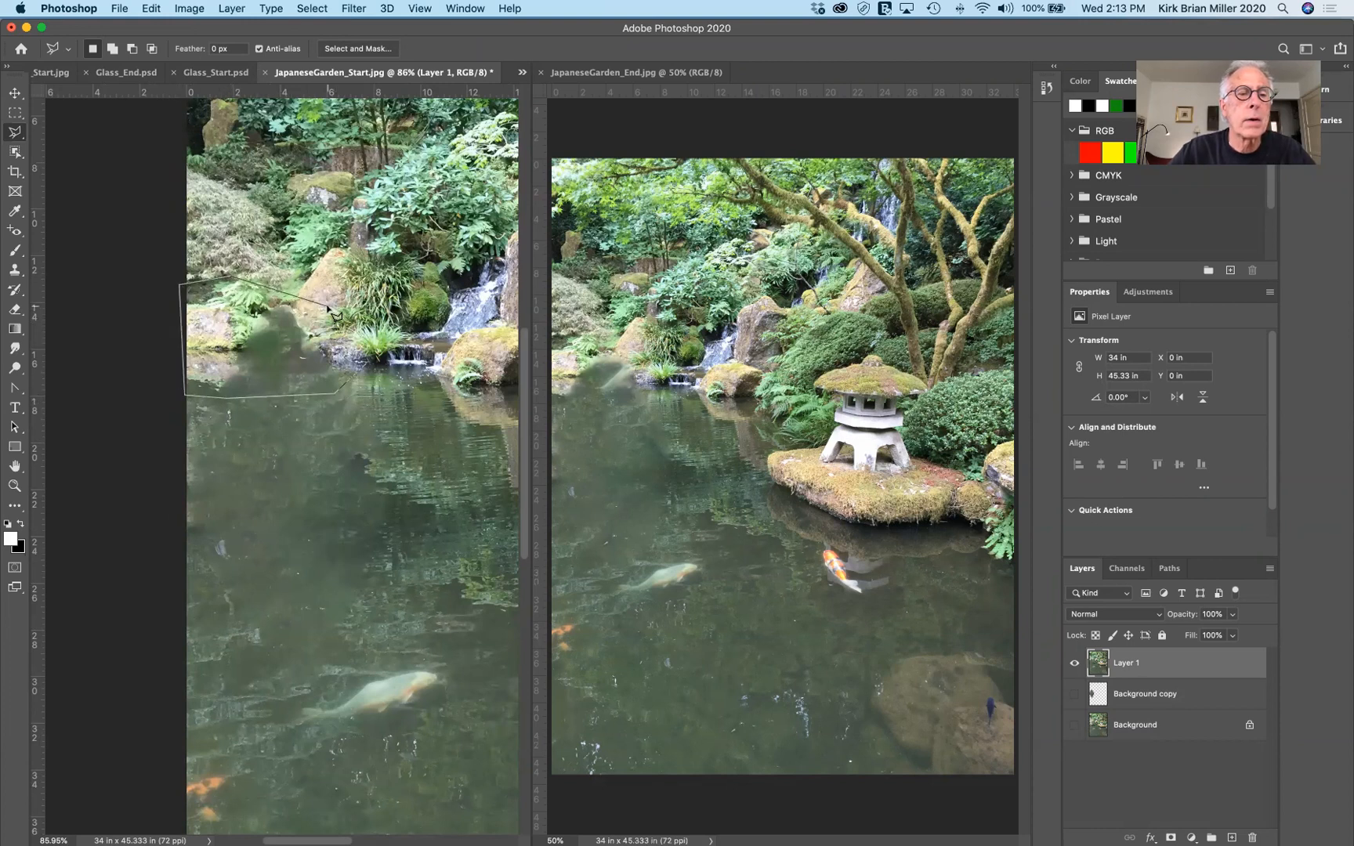
double_click(357, 335)
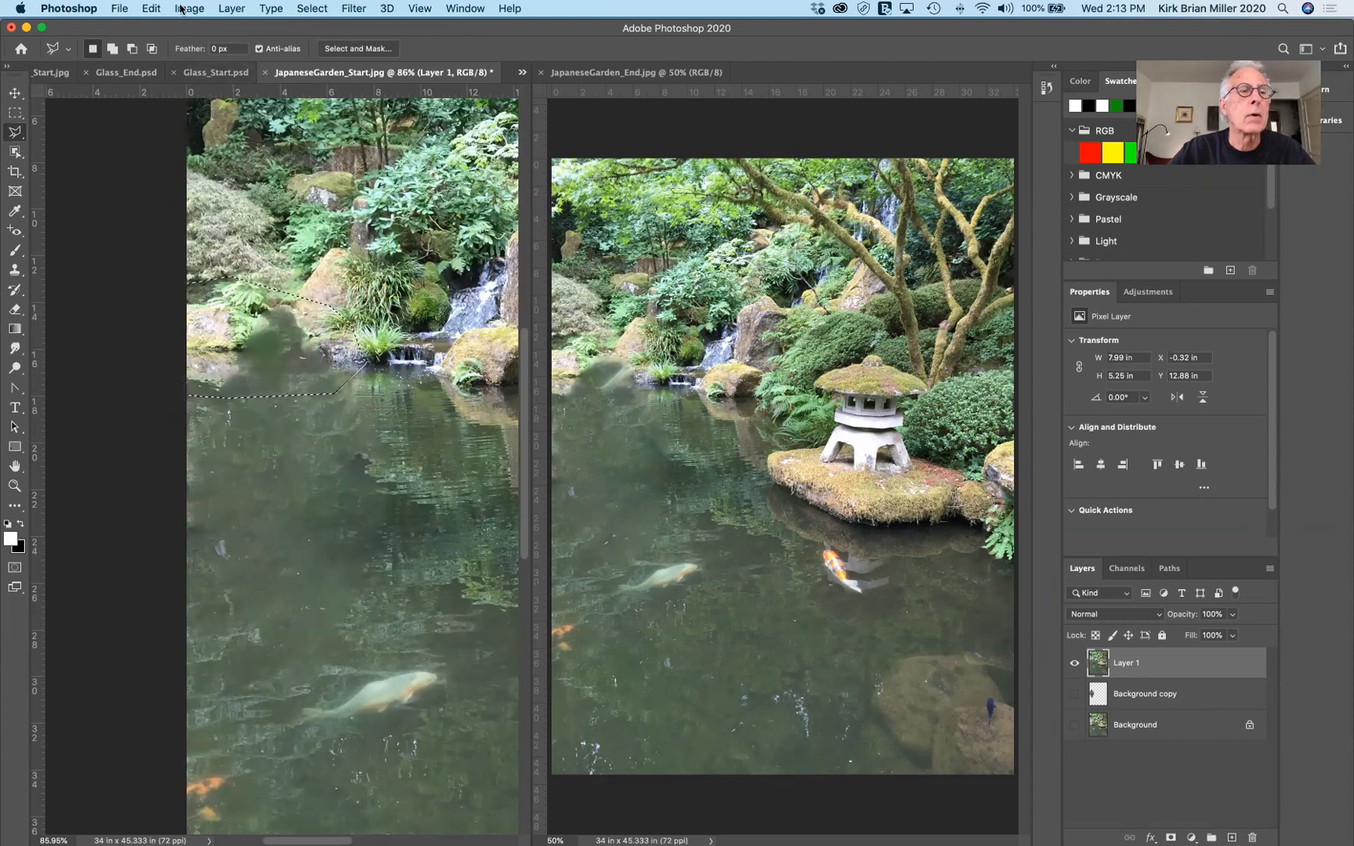
Fill the selected shoreline patch with Content-Aware Fill, output to a new layer
click(151, 8)
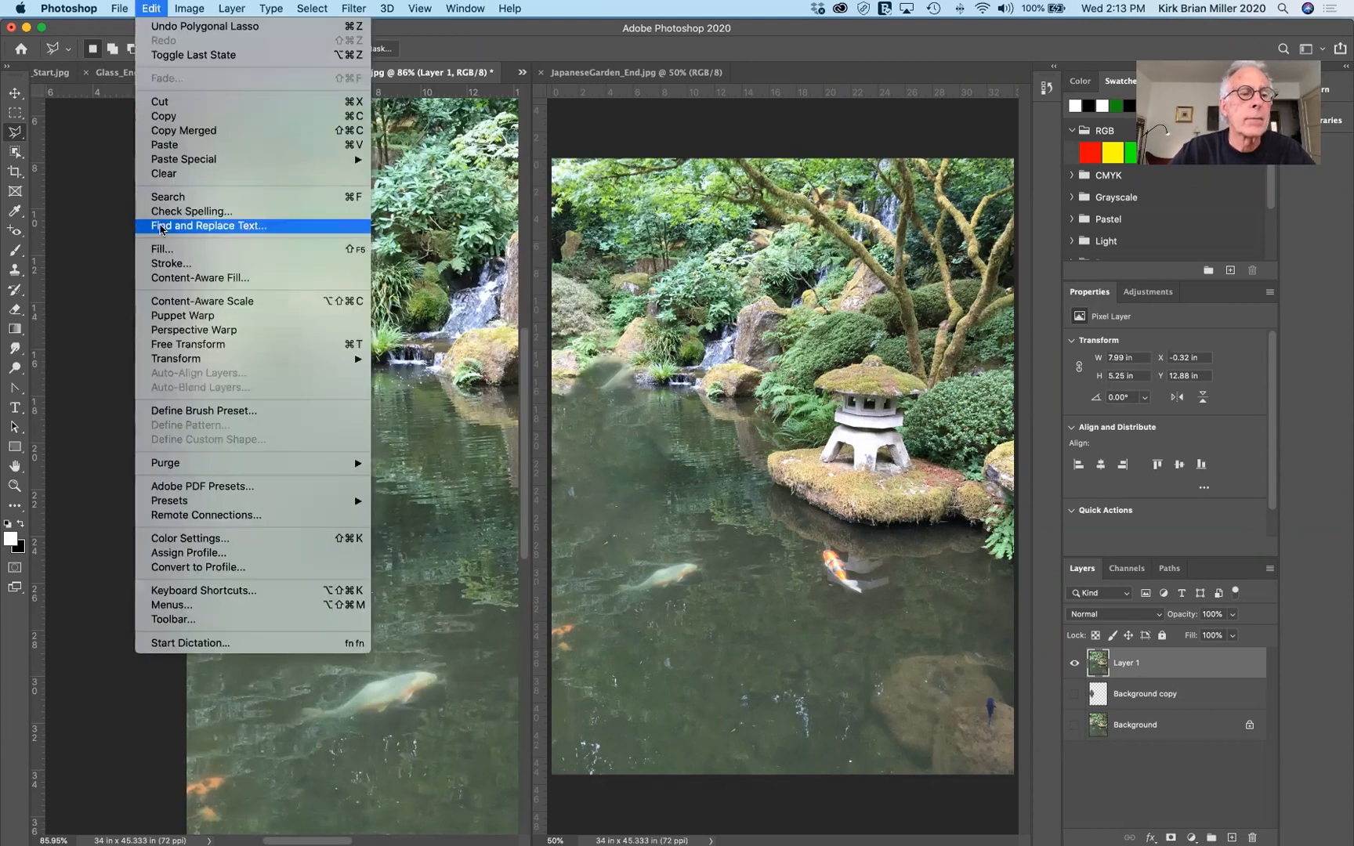
key(Escape)
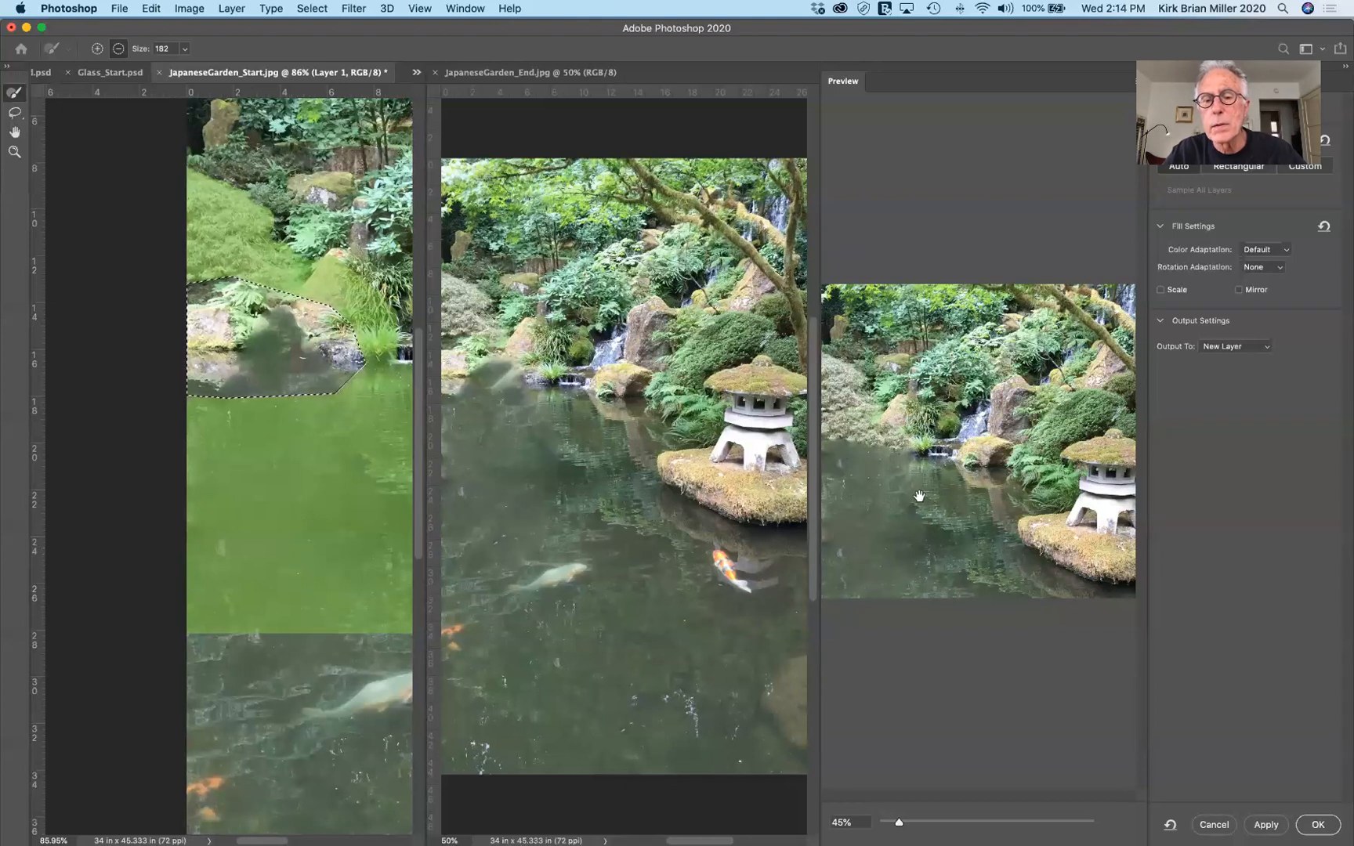
click(1319, 825)
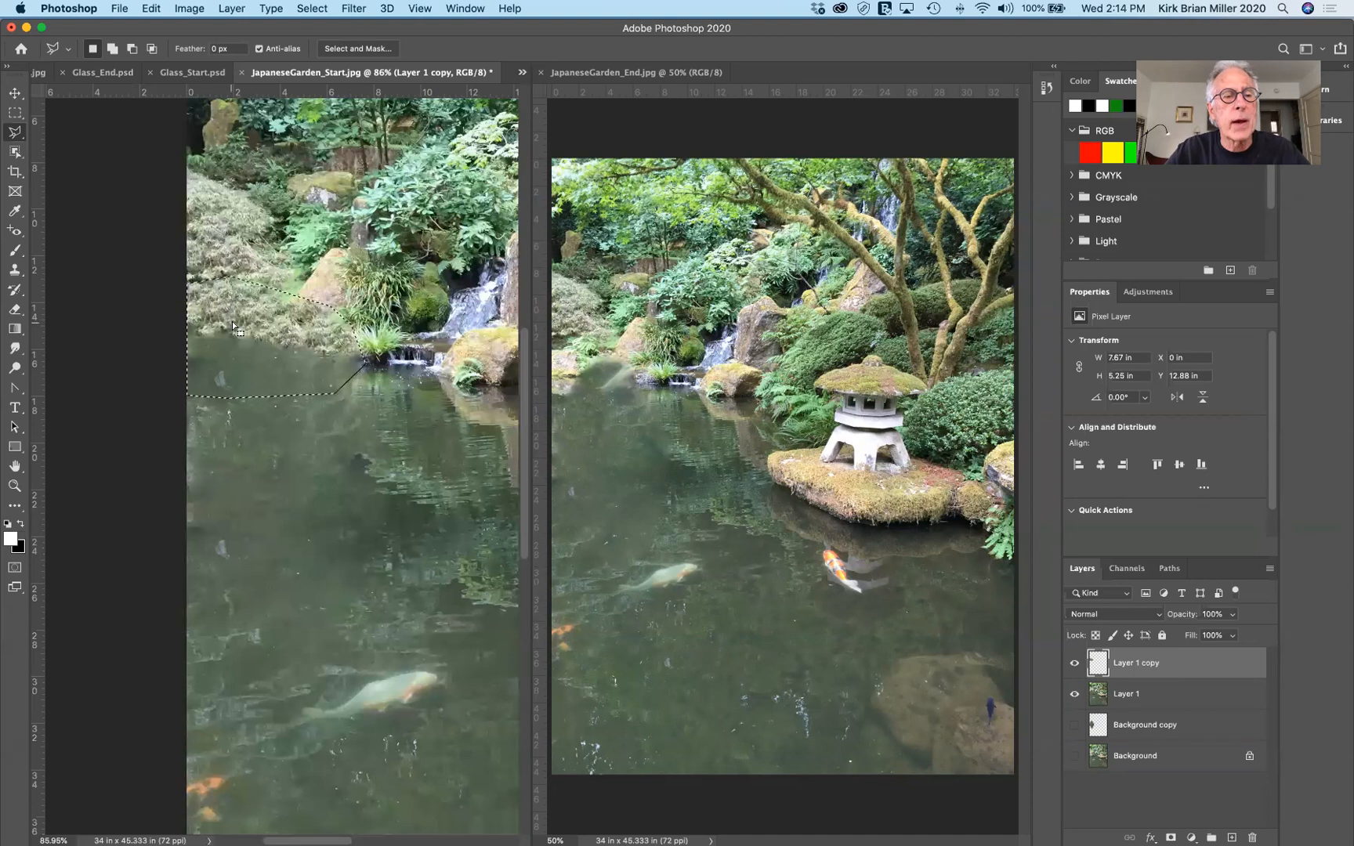
Deselect the filled shoreline patch and compare the pond with and without the fill by toggling the visibility of Layer 1 copy
click(199, 333)
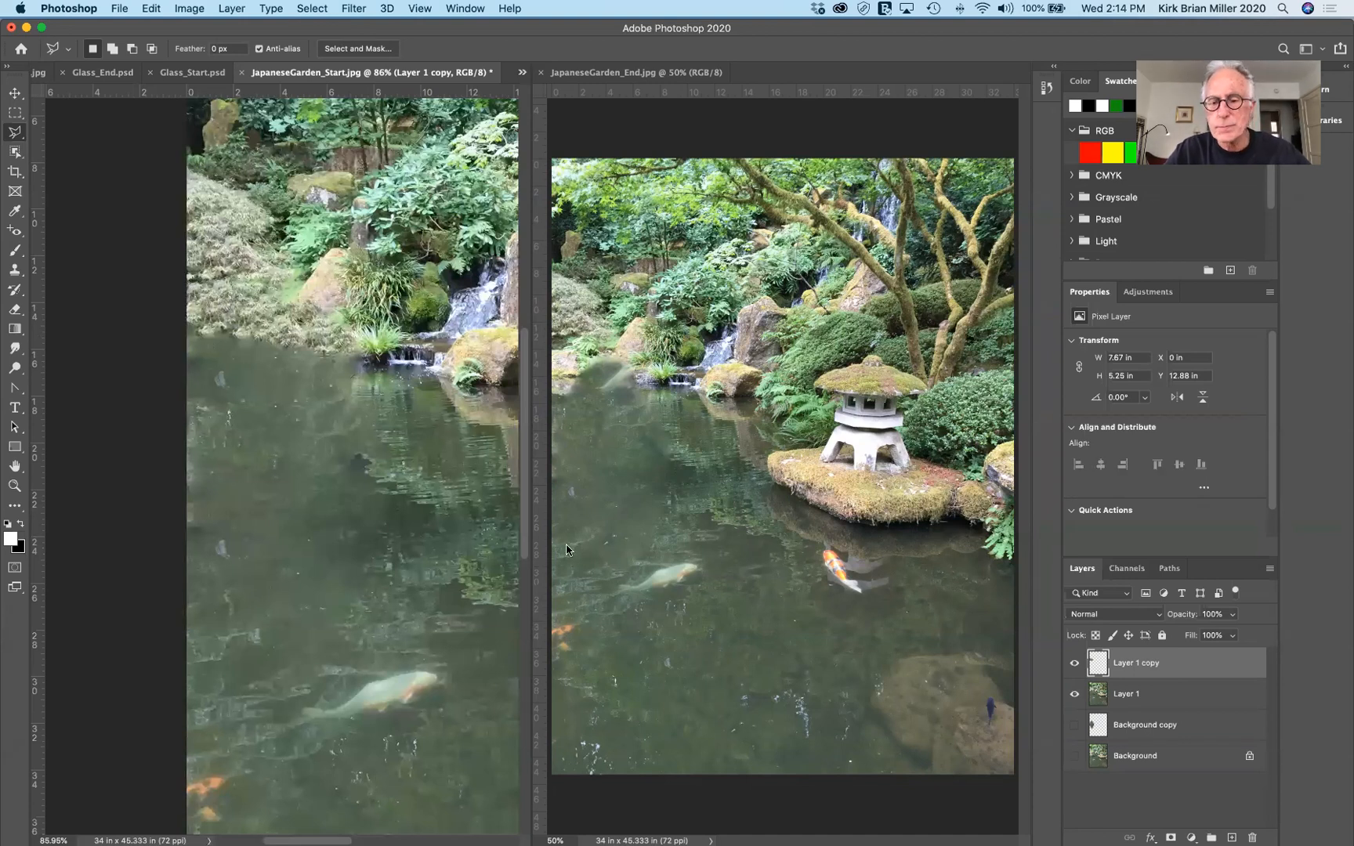
click(1073, 662)
click(1073, 663)
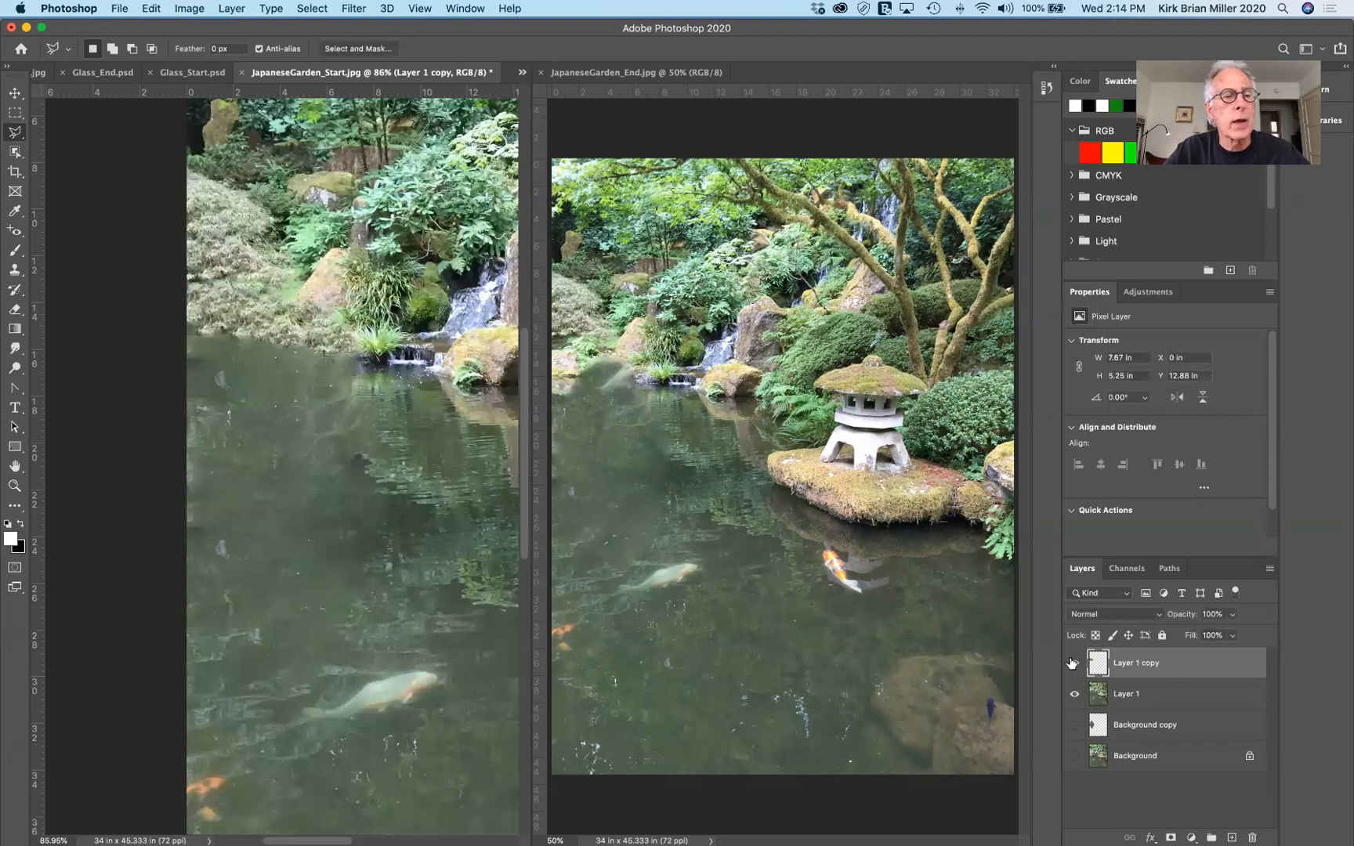
click(1074, 663)
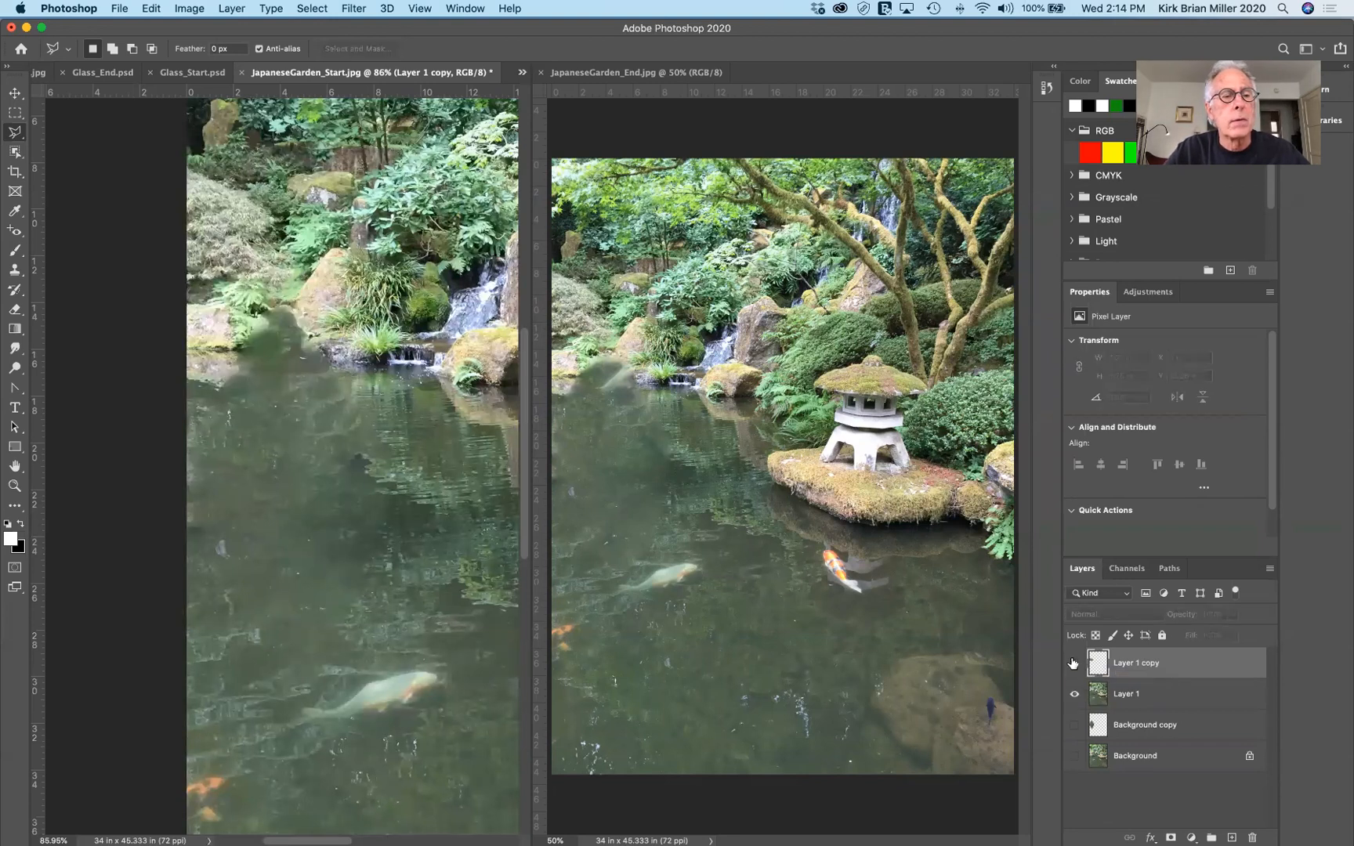
click(1073, 663)
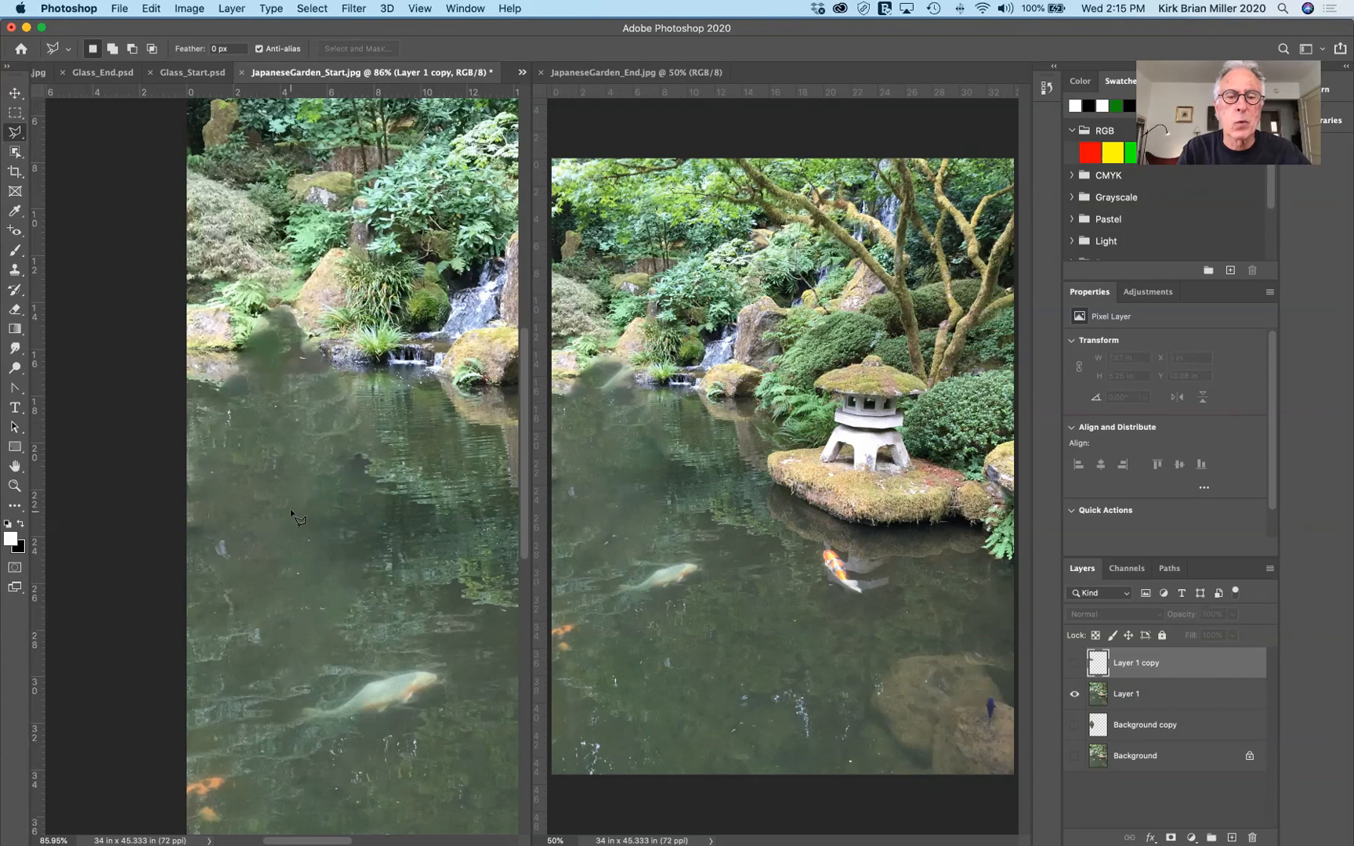
scroll(291, 511, down, 2)
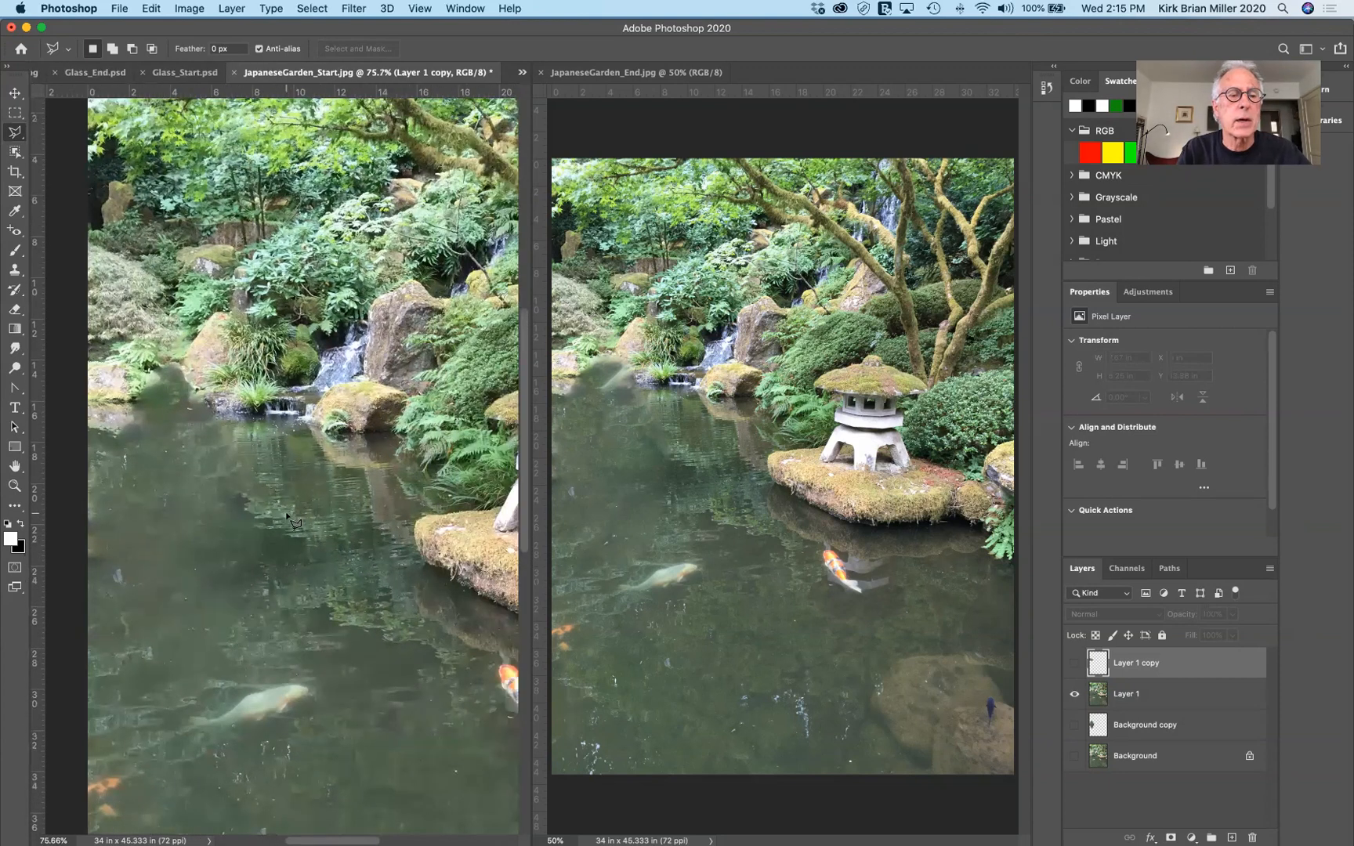
scroll(290, 509, down, 3)
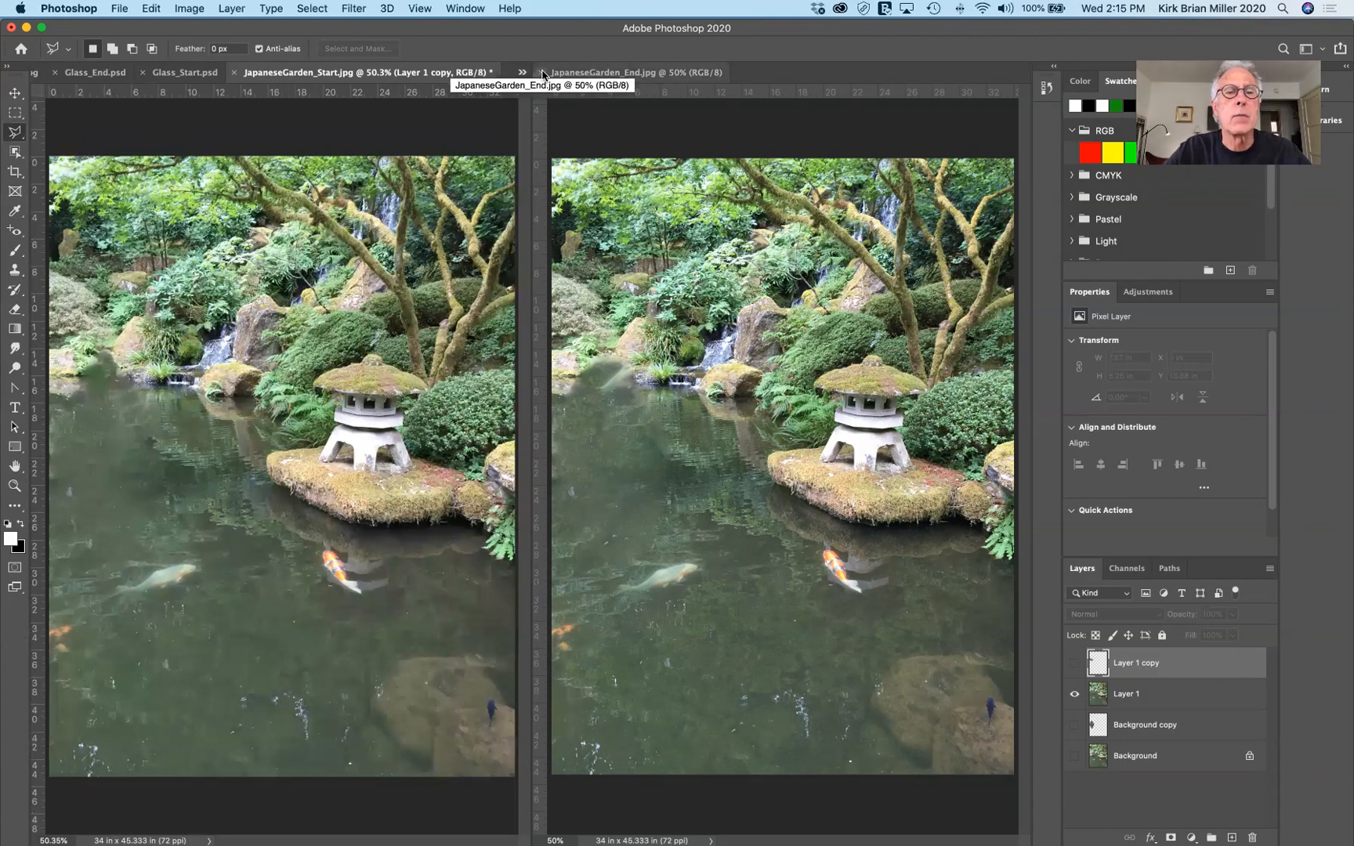
Close JapaneseGarden_End.jpg and JapaneseGarden_Start.jpg, discarding the changes to the start file
click(541, 72)
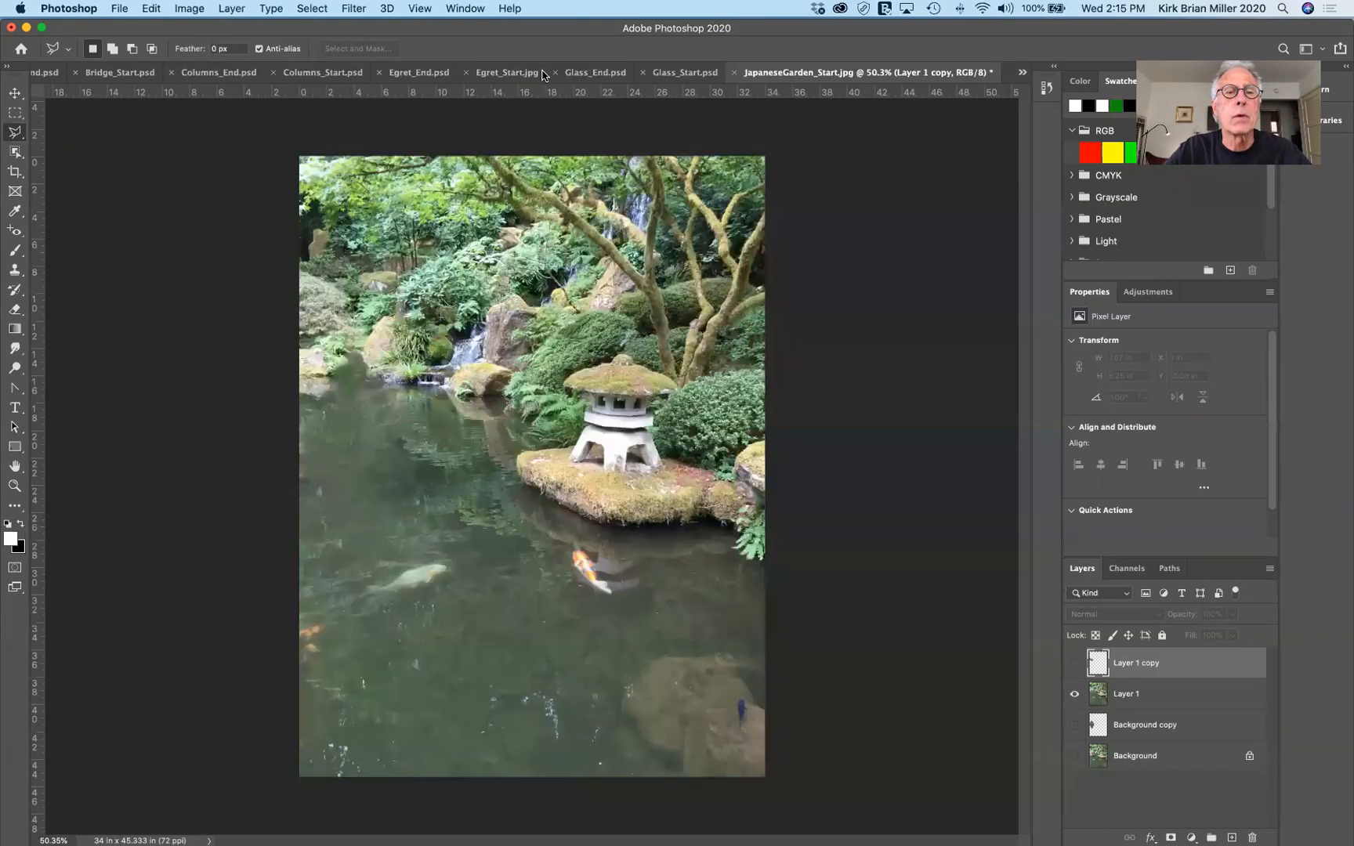
click(732, 73)
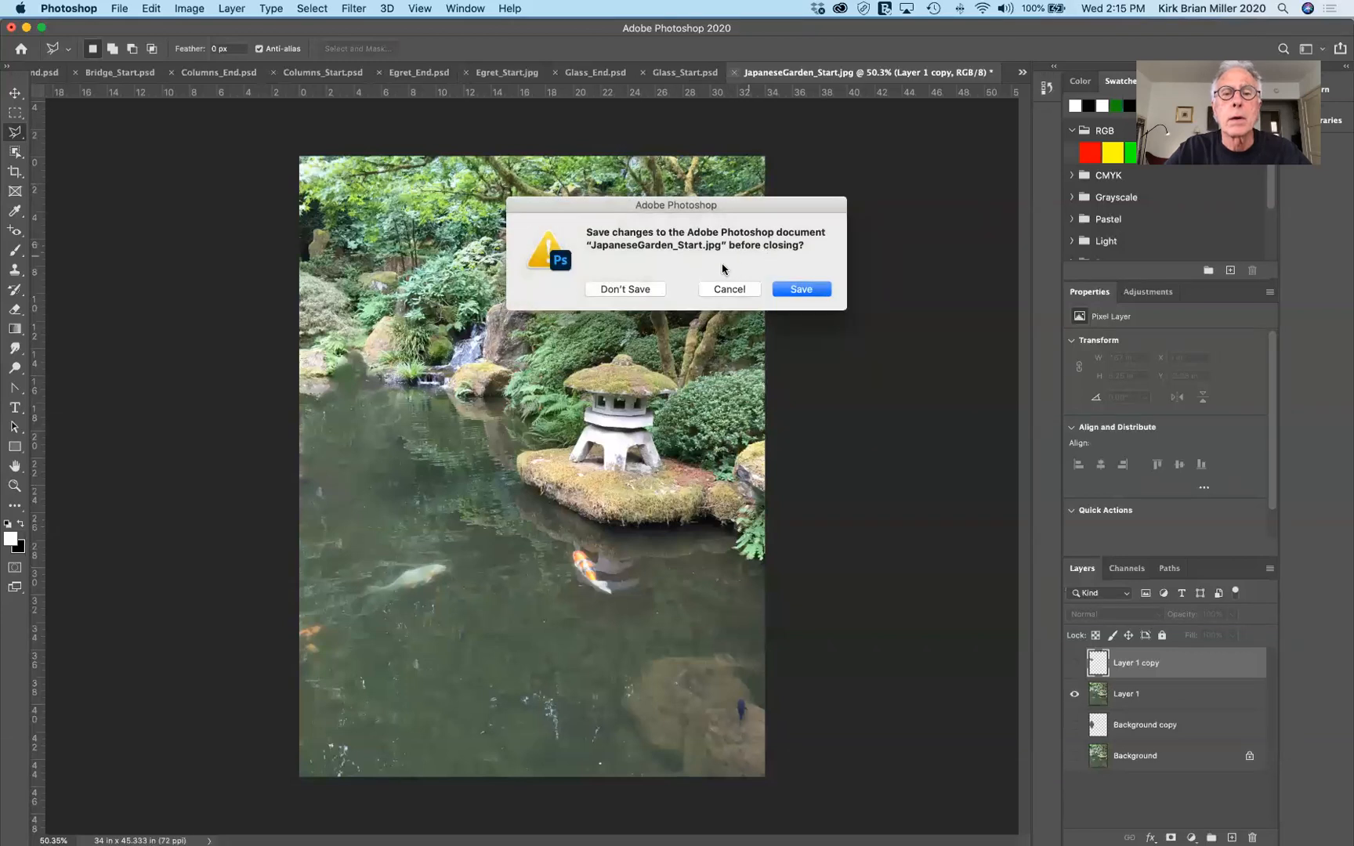
click(650, 289)
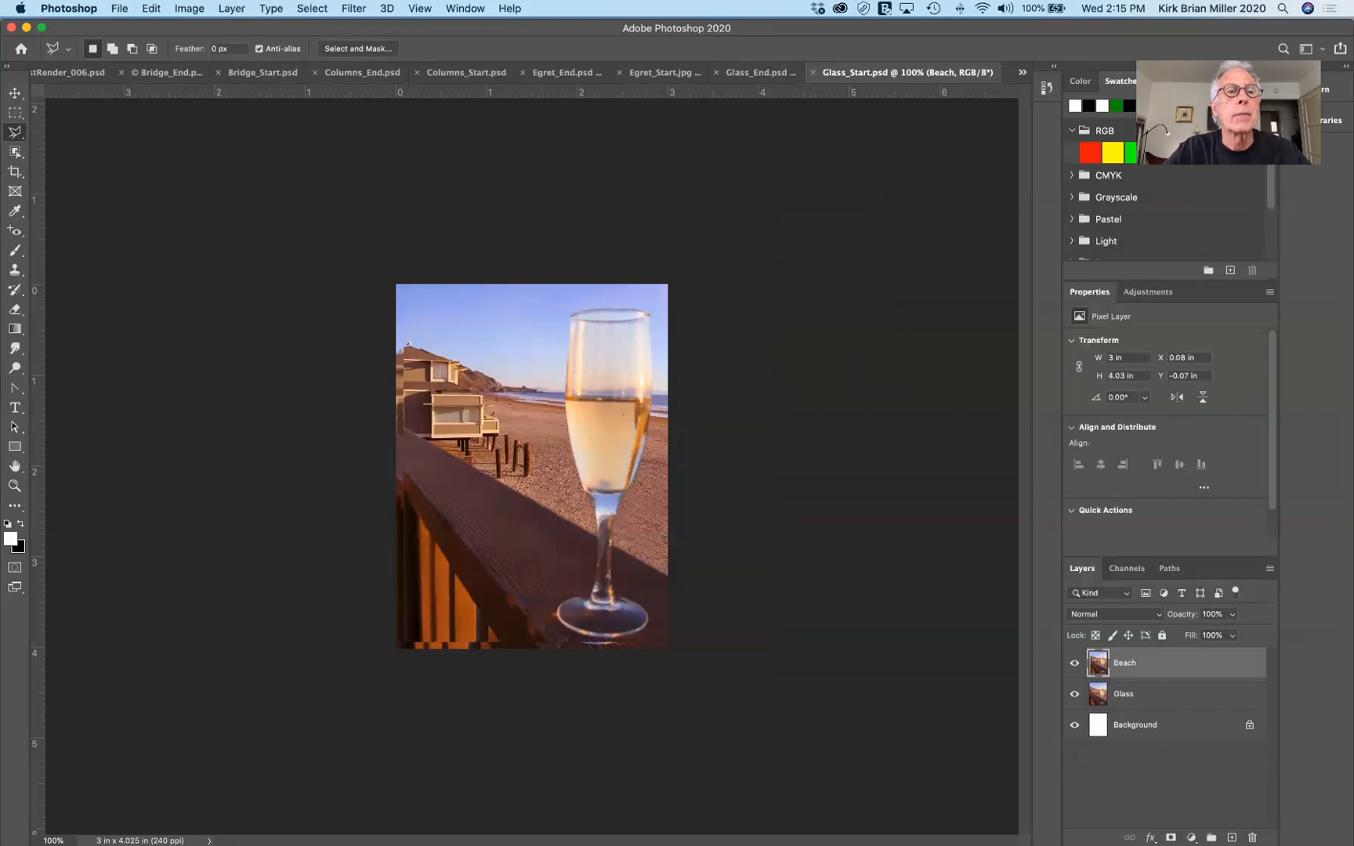
Arrange Glass_Start.psd and Glass_End.psd side by side in a 2-up Vertical layout and enlarge the finished glass image for viewing
click(451, 9)
mouse_move(470, 26)
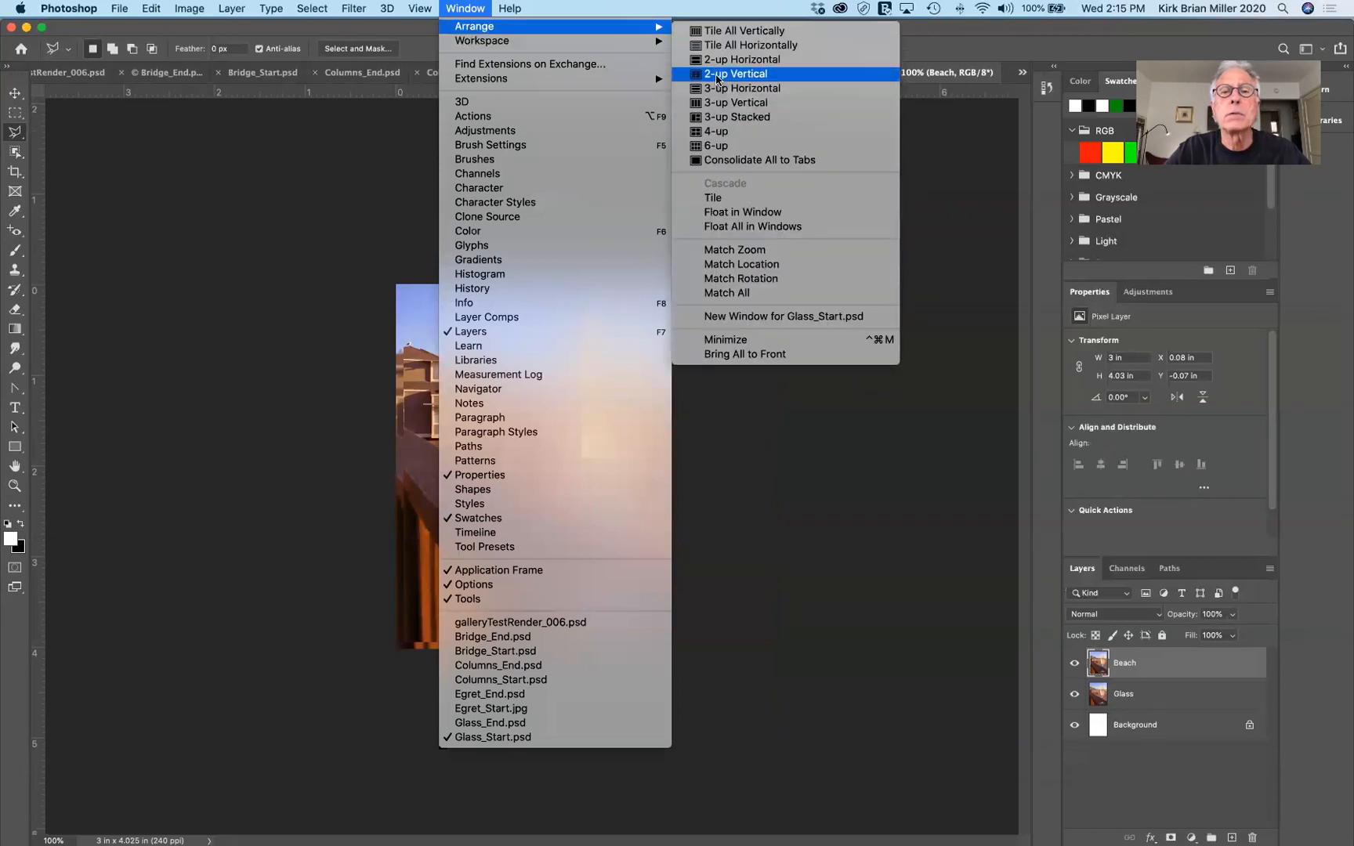
click(716, 74)
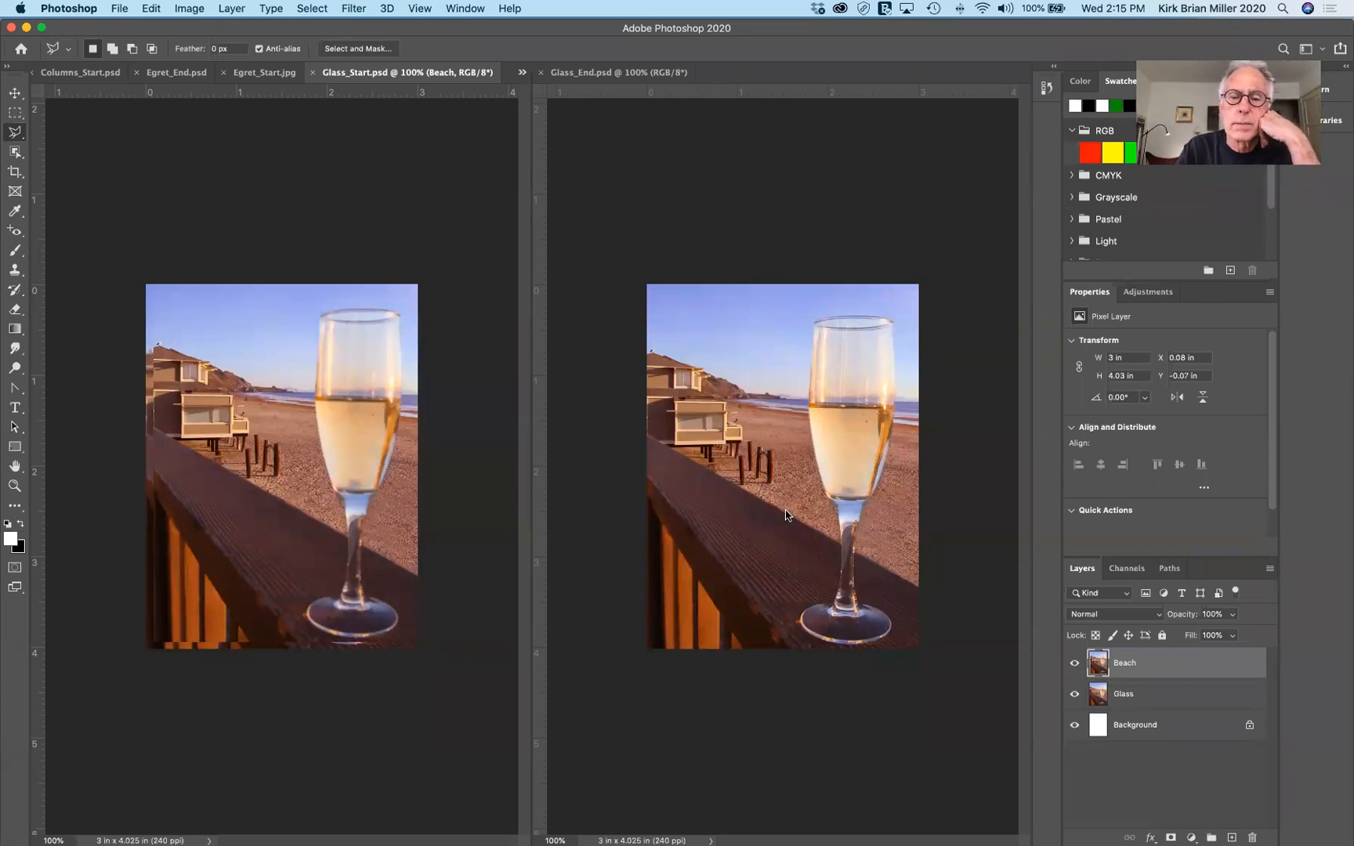
click(809, 602)
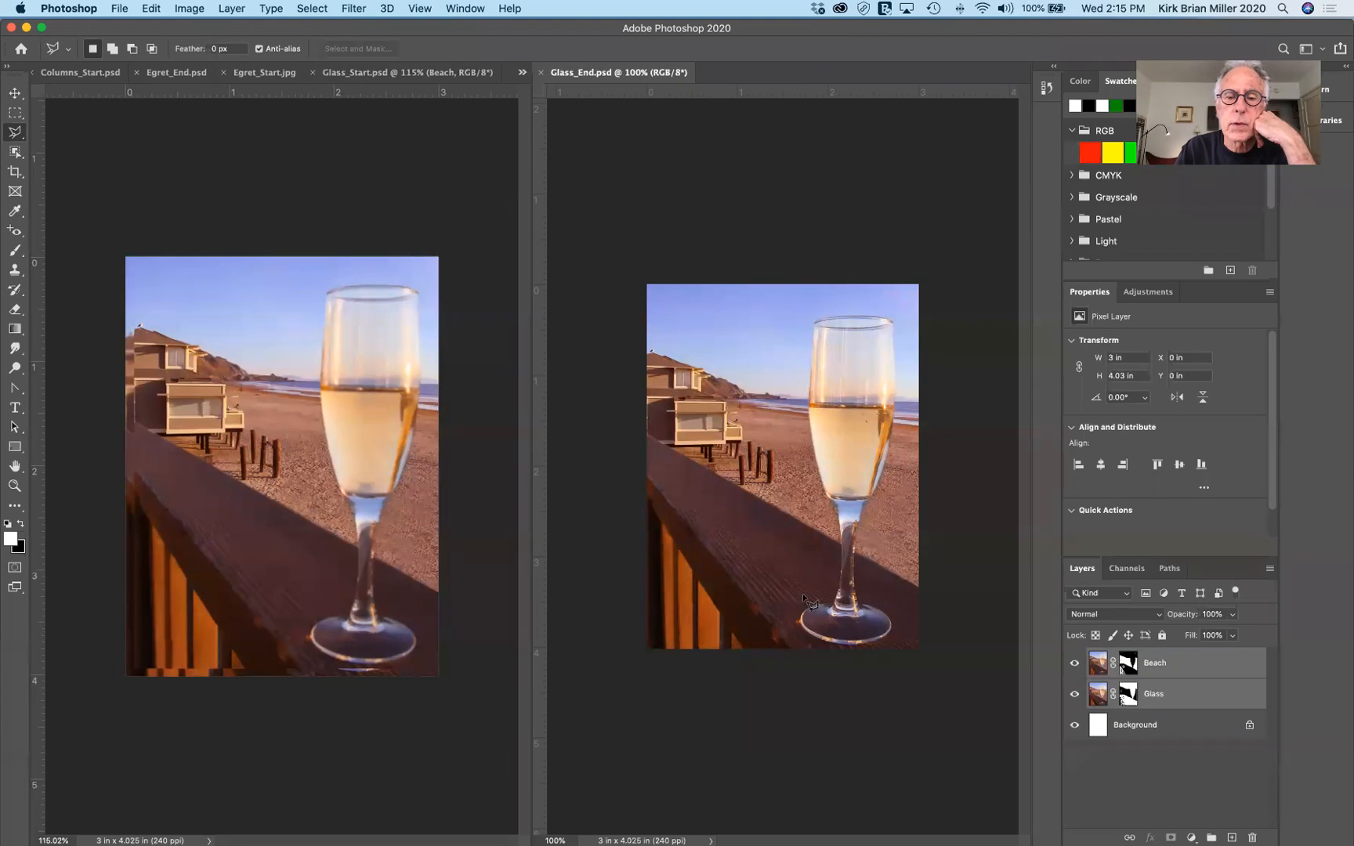
scroll(801, 588, up, 5)
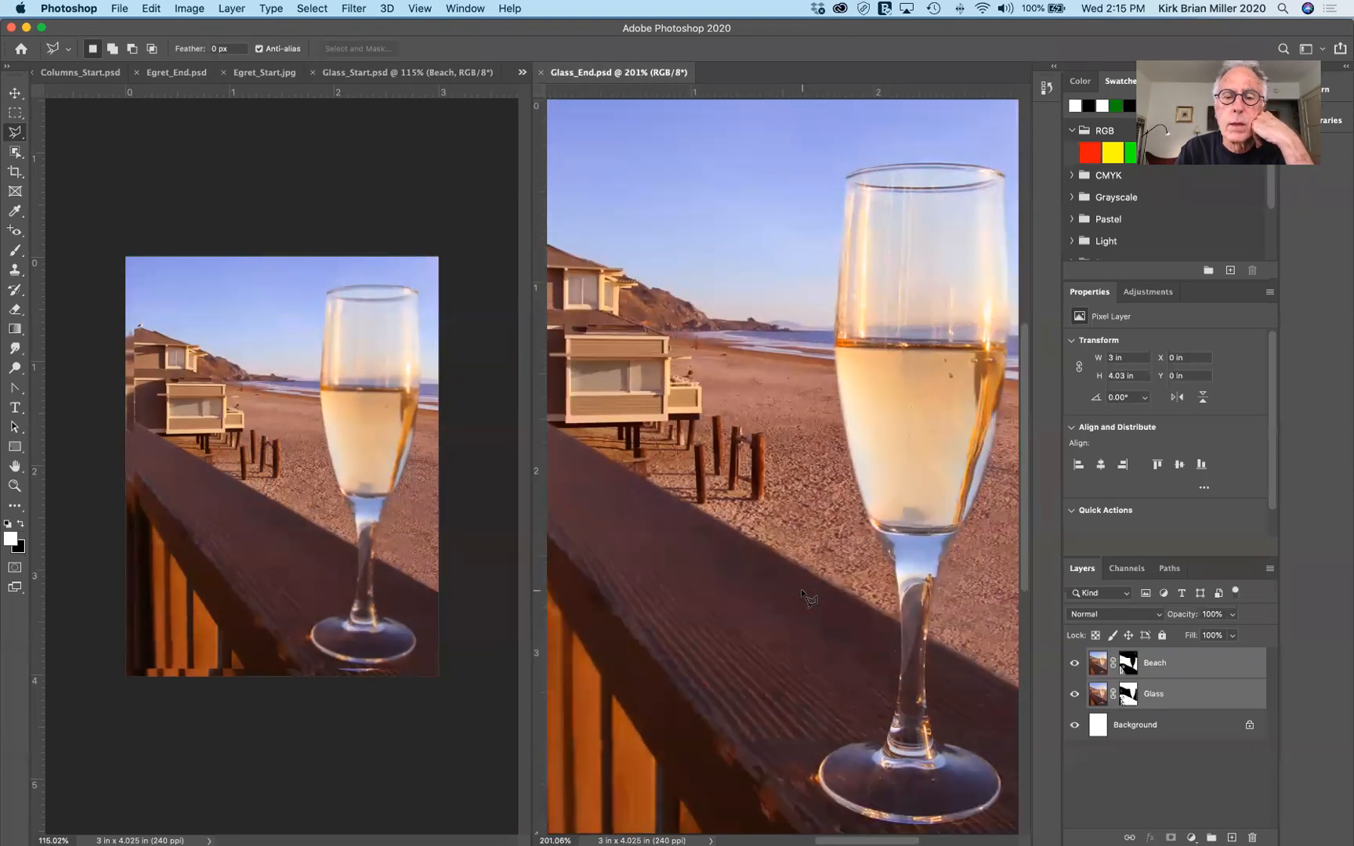
scroll(800, 589, down, 2)
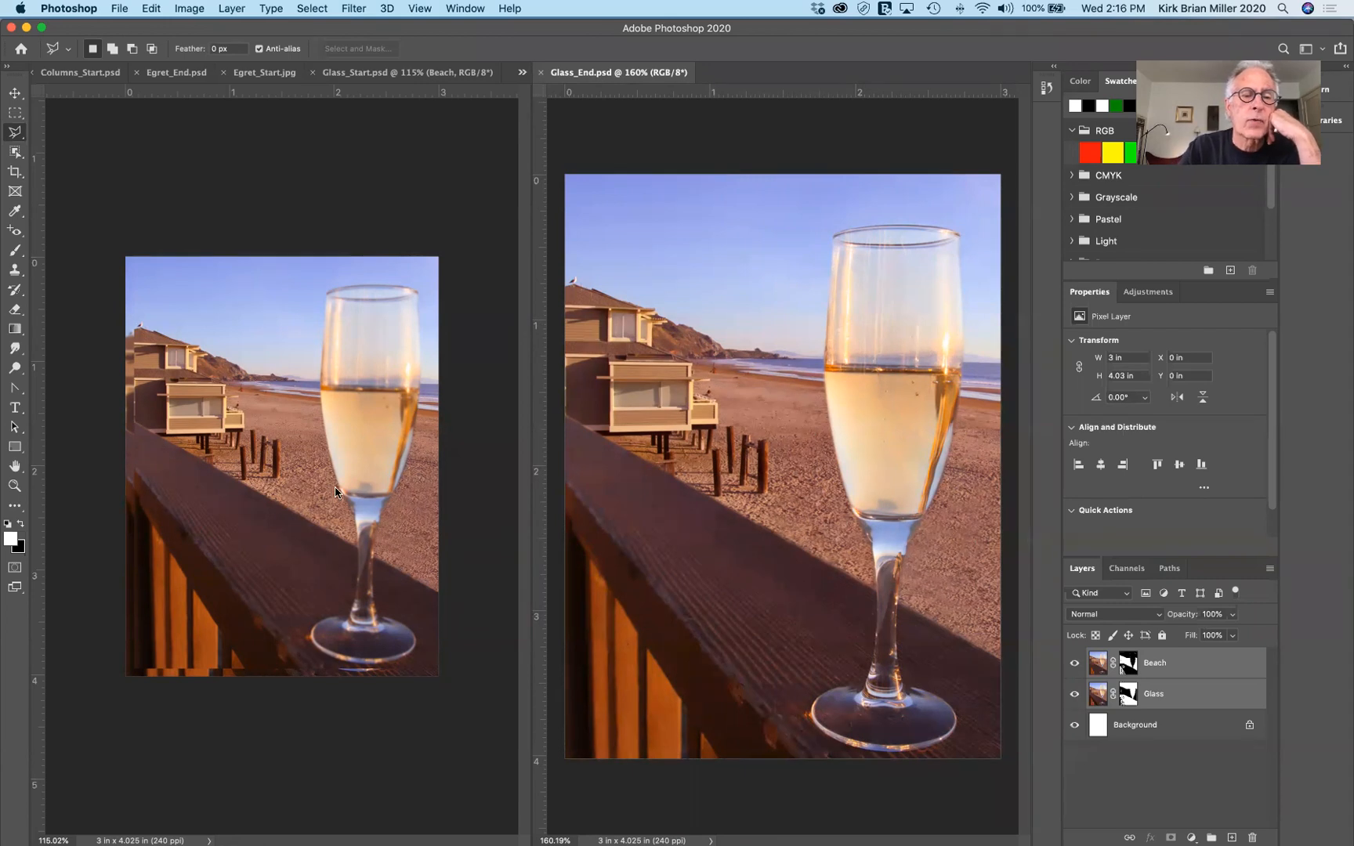
Compare the focus and position of the Beach and Glass layers in Glass_Start.psd by toggling the Beach layer's visibility, leaving it shown
click(467, 480)
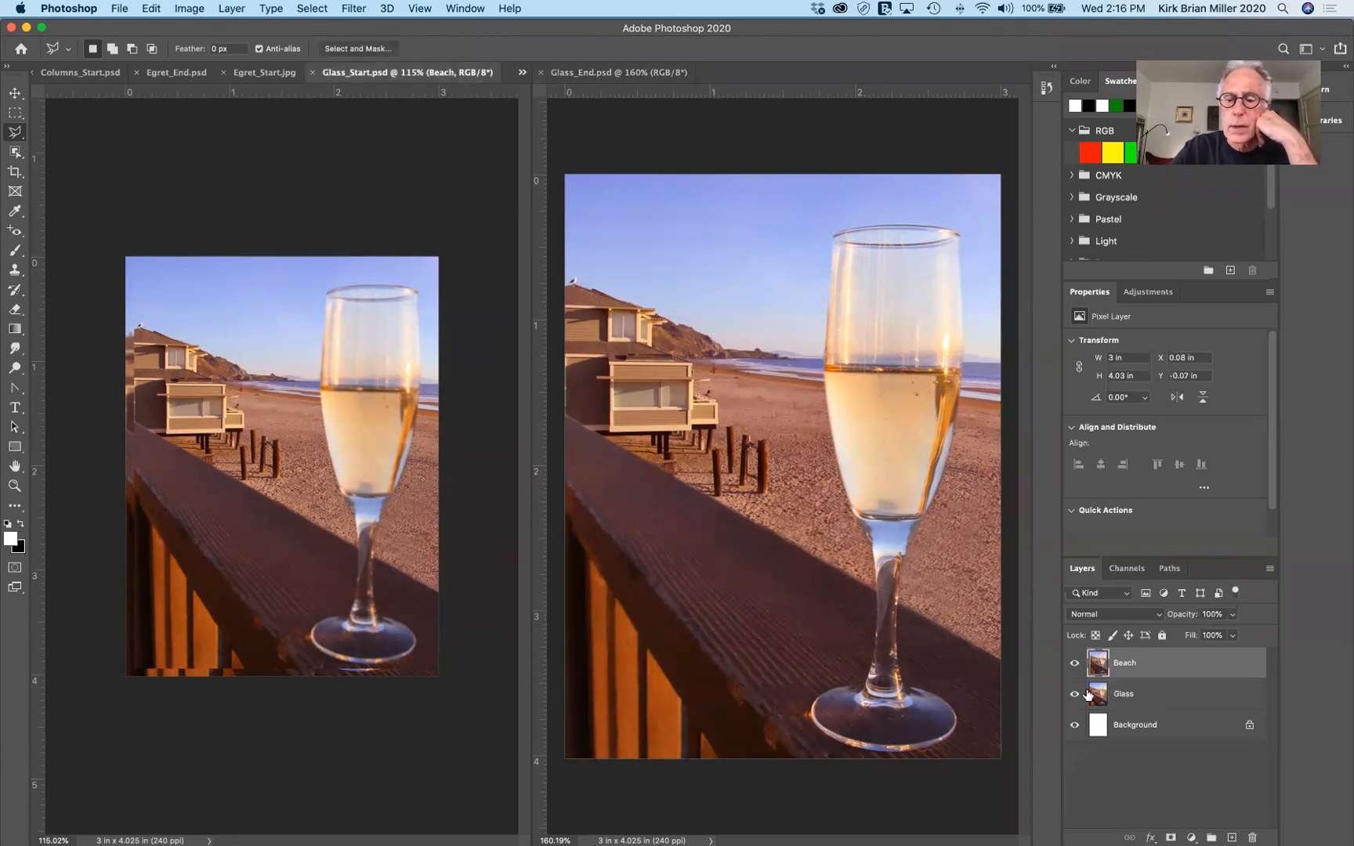
click(1075, 664)
click(1075, 664)
click(1075, 663)
click(1075, 663)
click(1075, 664)
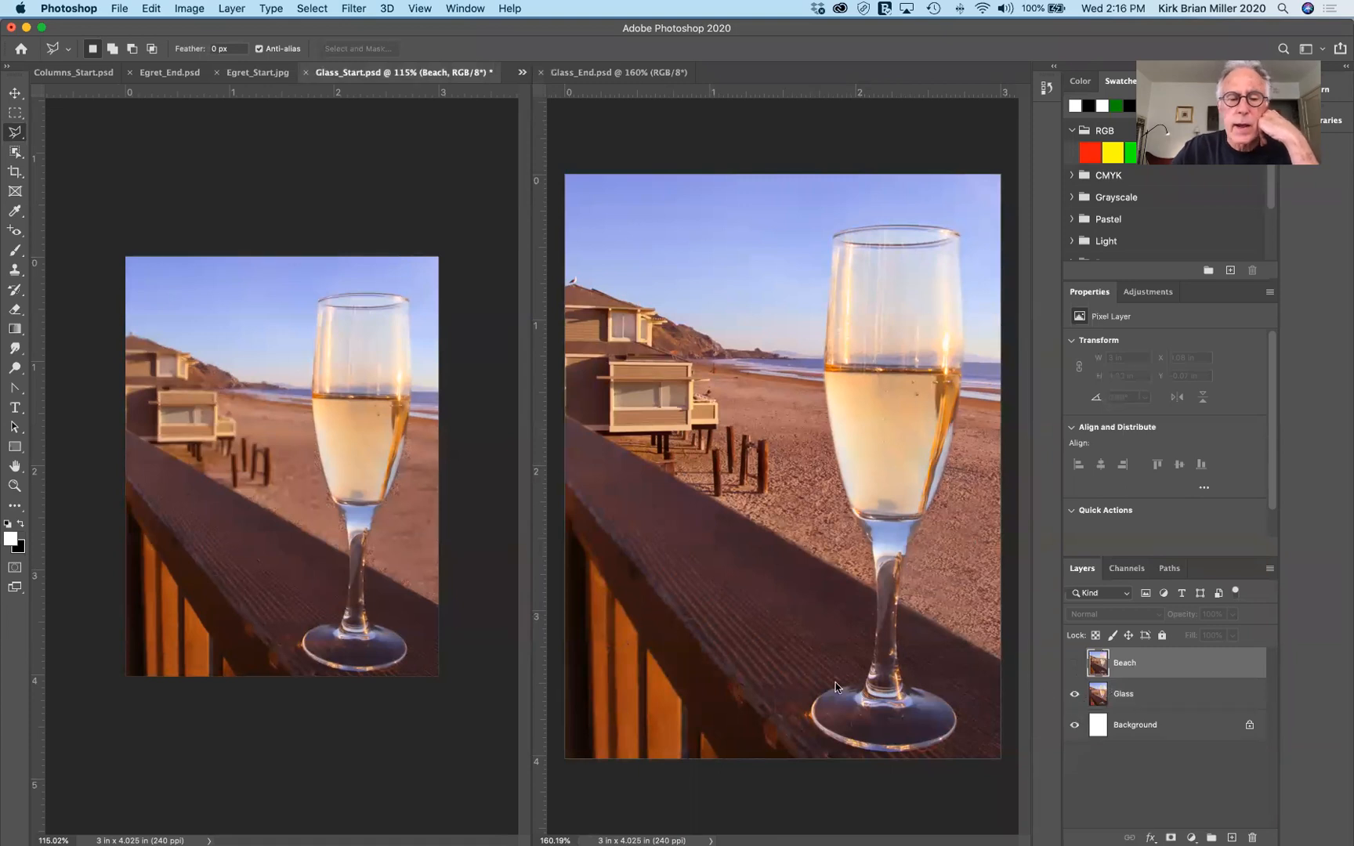
key(super+equal)
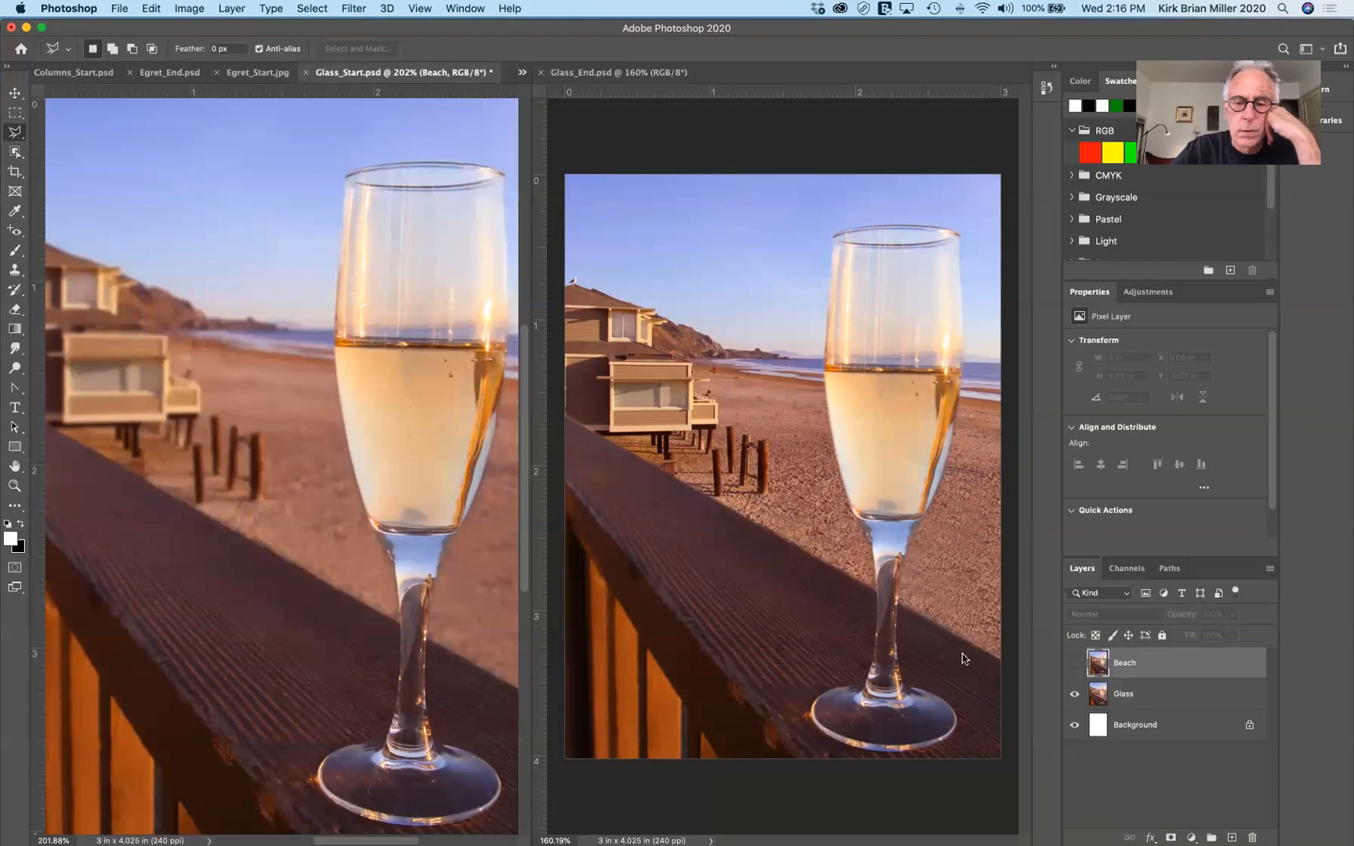
click(1074, 663)
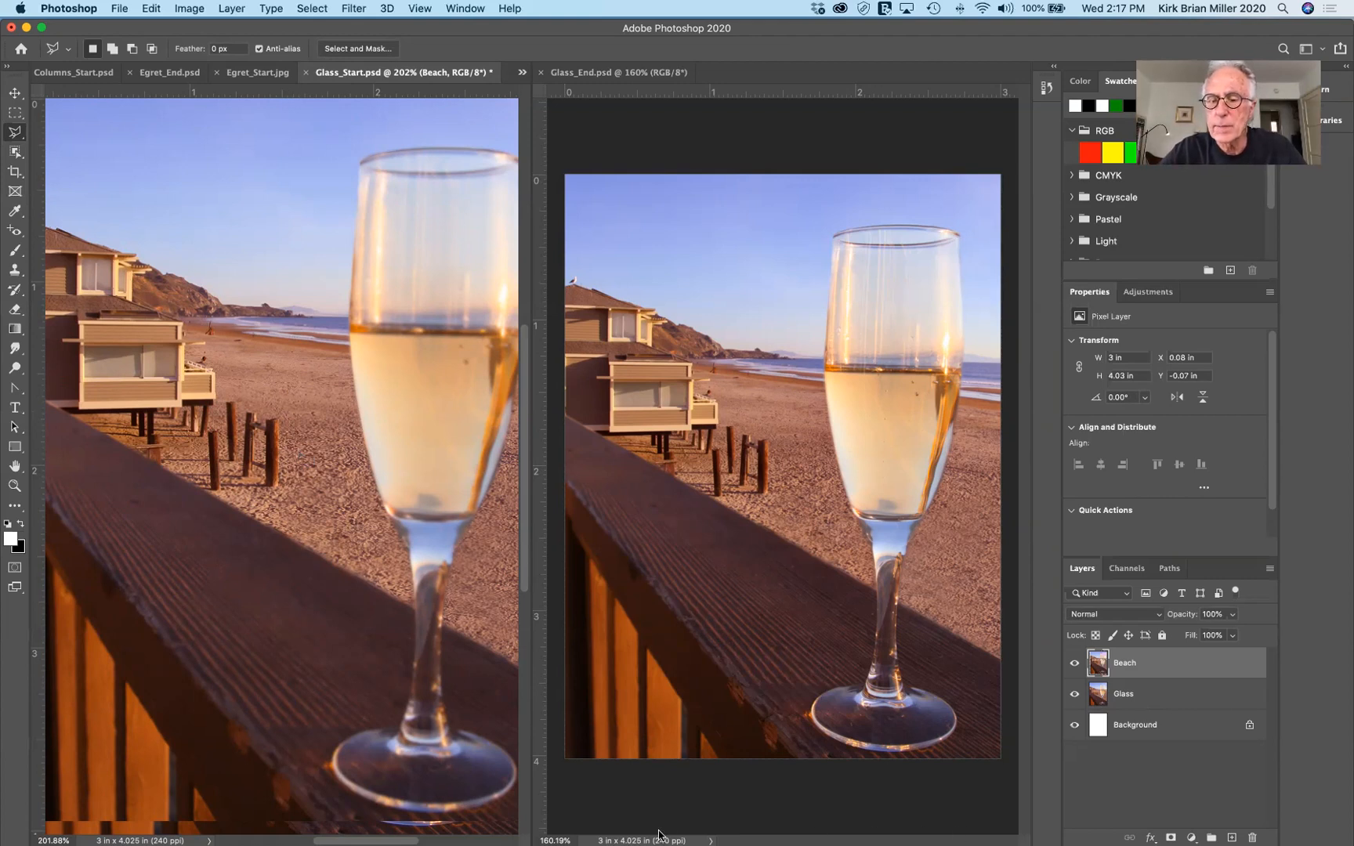
click(1076, 663)
click(1076, 664)
click(1077, 664)
click(1076, 664)
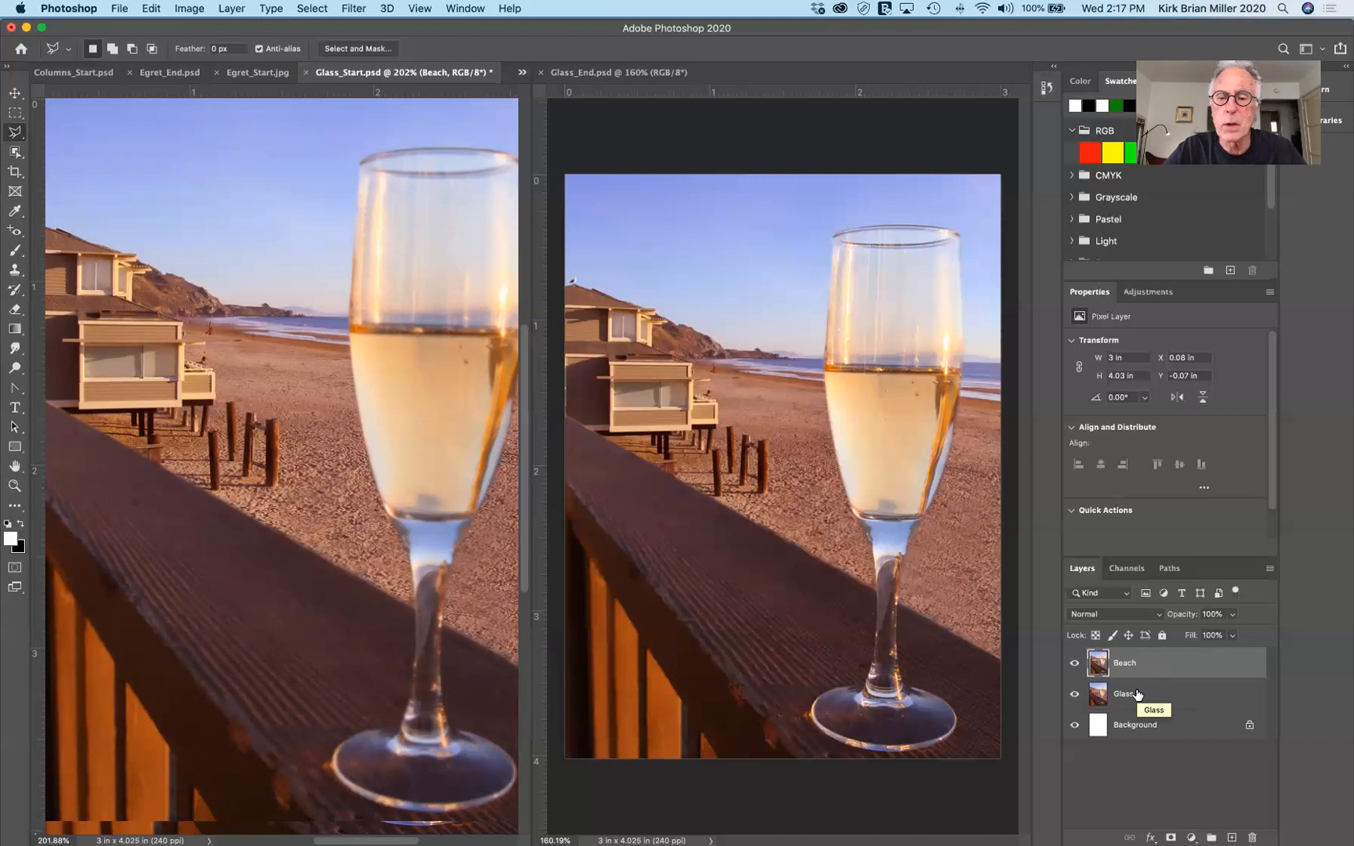
Select the Beach and Glass layers together and align them with Auto-Align Layers using the Auto projection
shift+click(1177, 698)
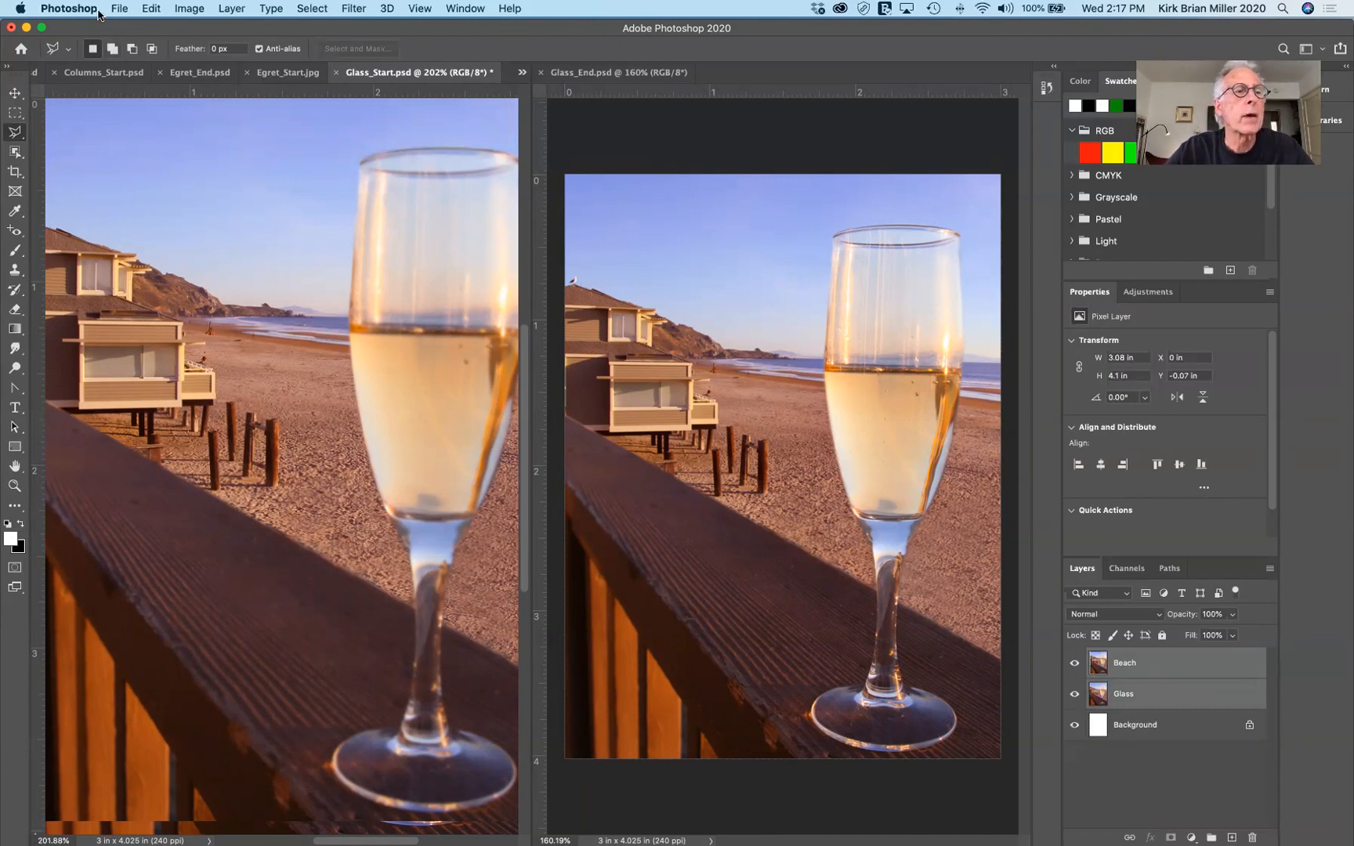
click(146, 10)
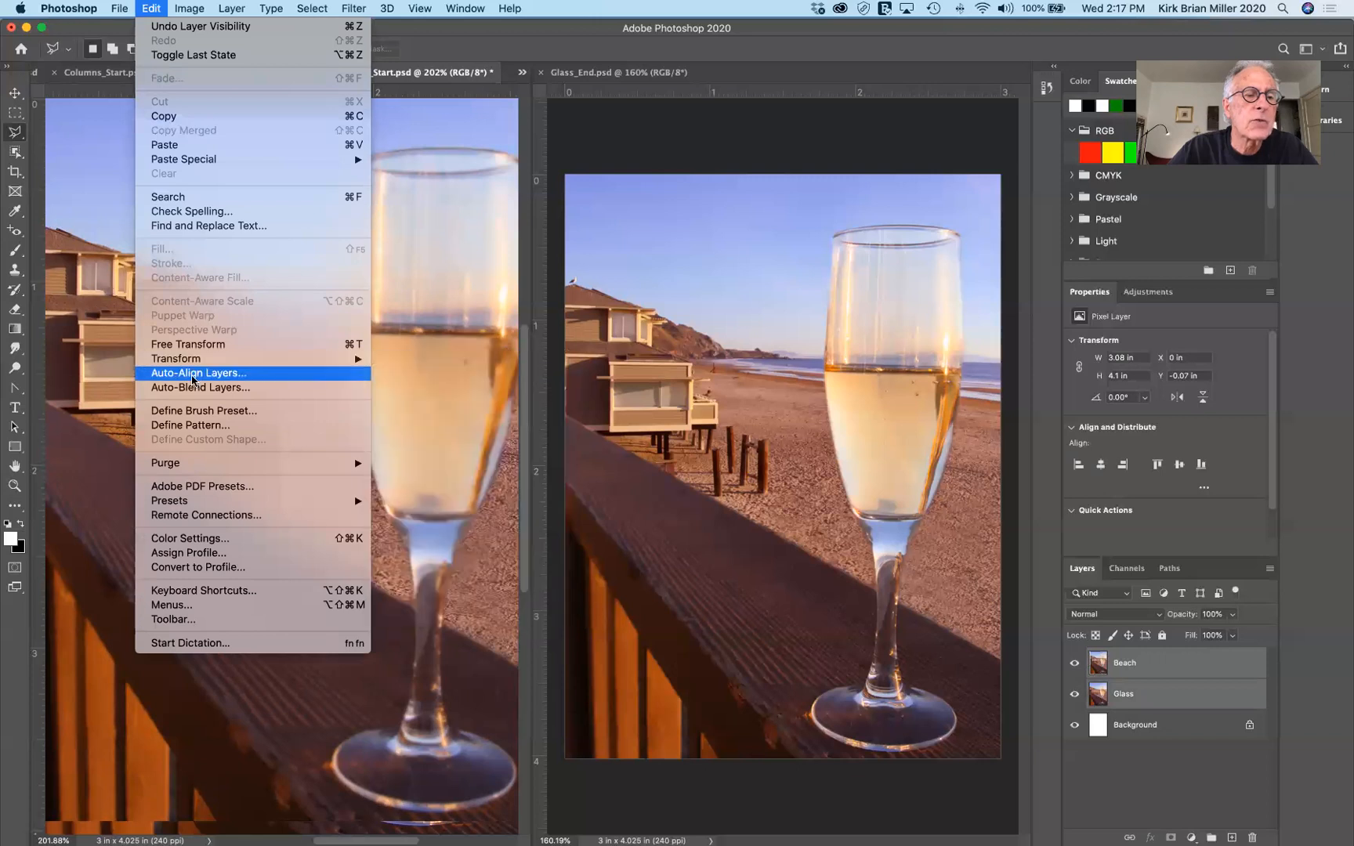
click(192, 377)
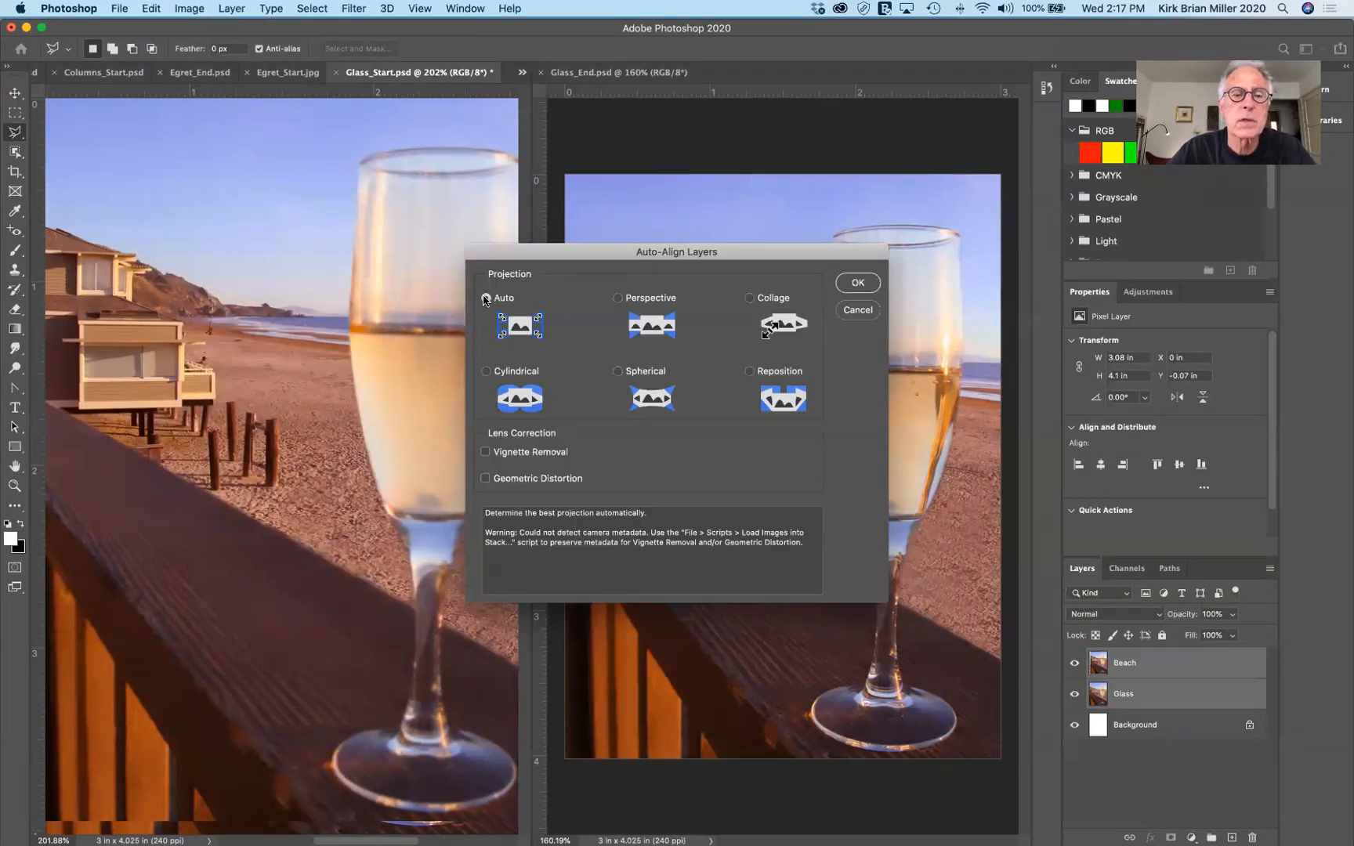
click(869, 285)
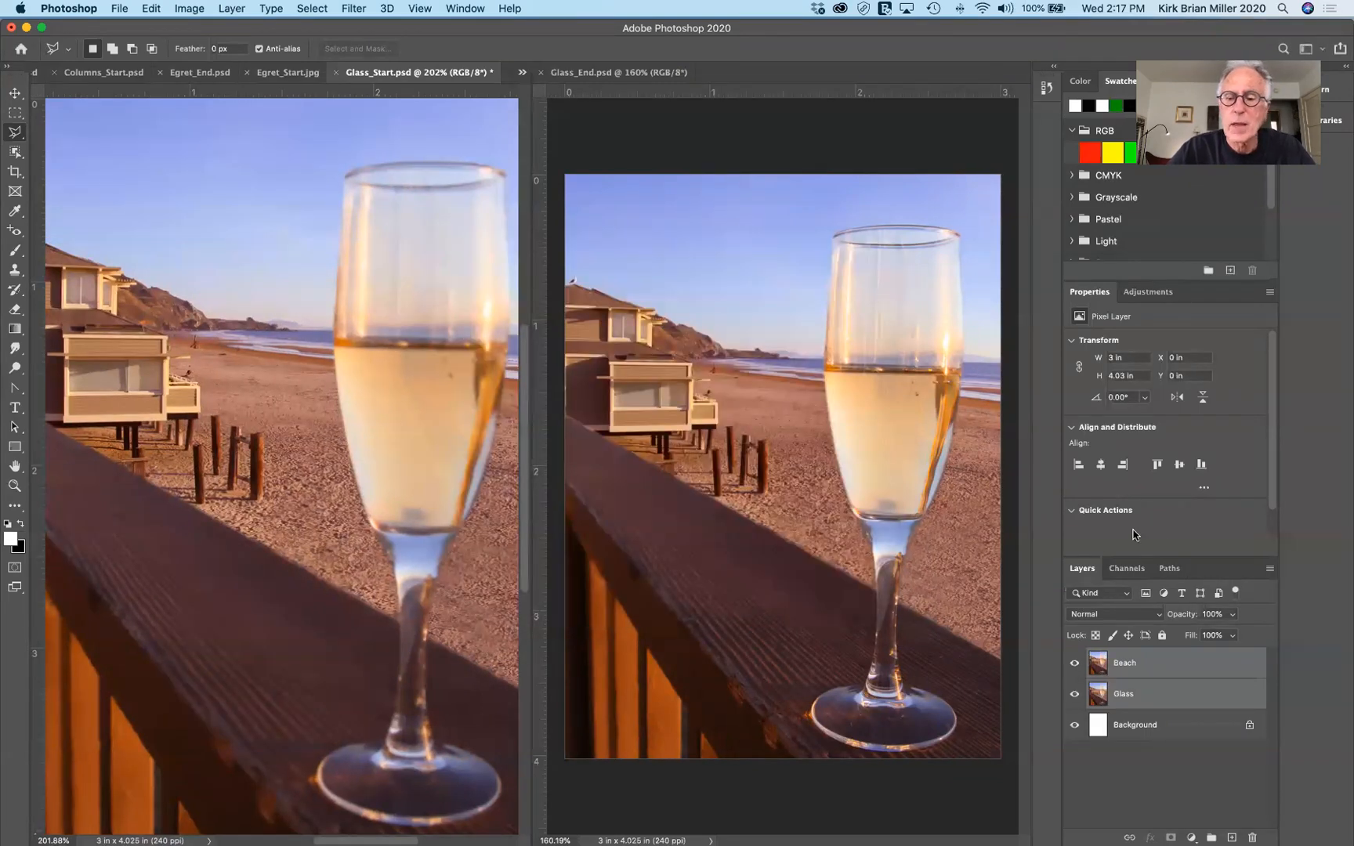
Check the alignment of the two photos by toggling the Beach layer off and on
click(1075, 664)
click(1074, 665)
click(1075, 665)
click(1075, 664)
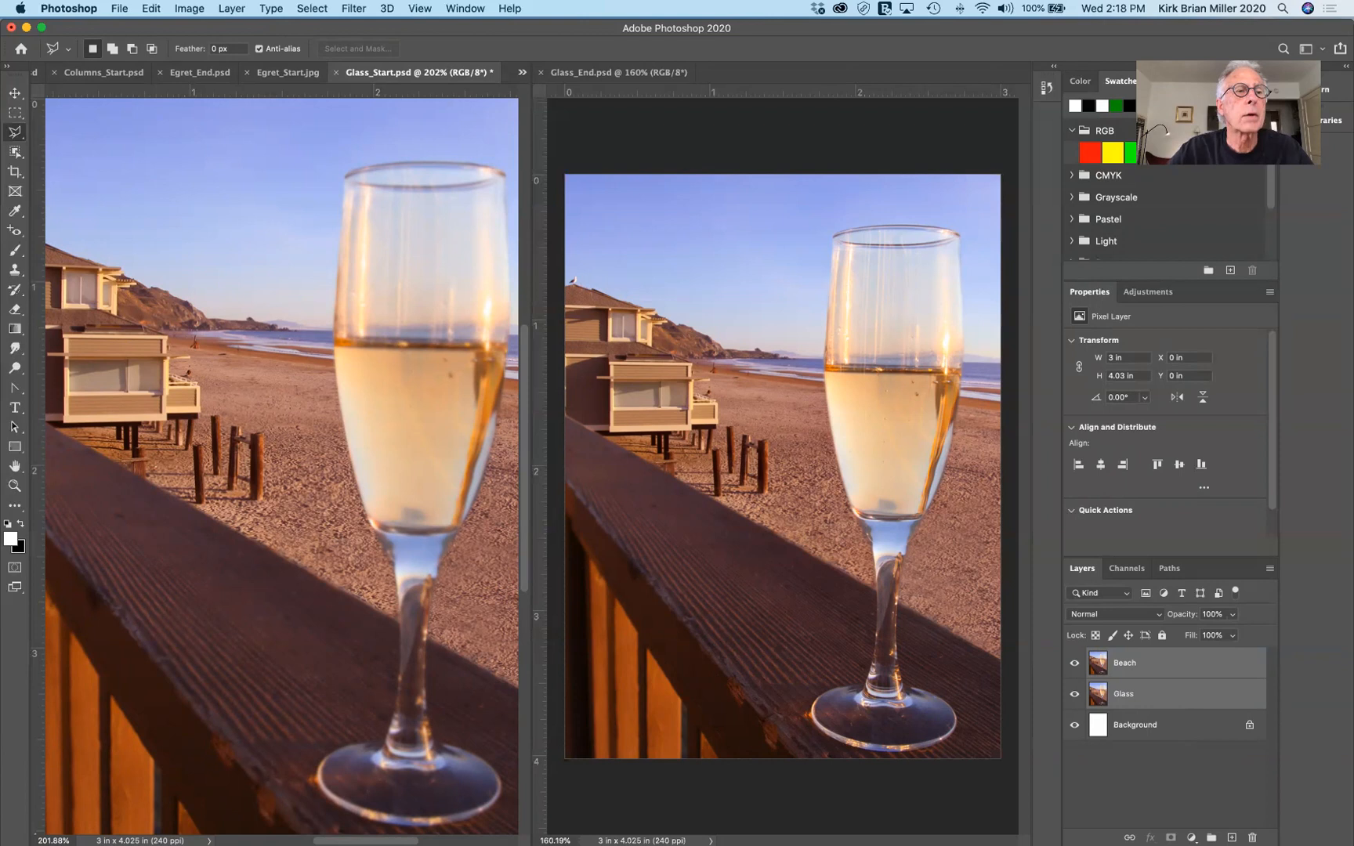
Blend the Beach and Glass layers with Auto-Blend Layers, using the Stack Images method with Seamless Tones and Colors
click(151, 9)
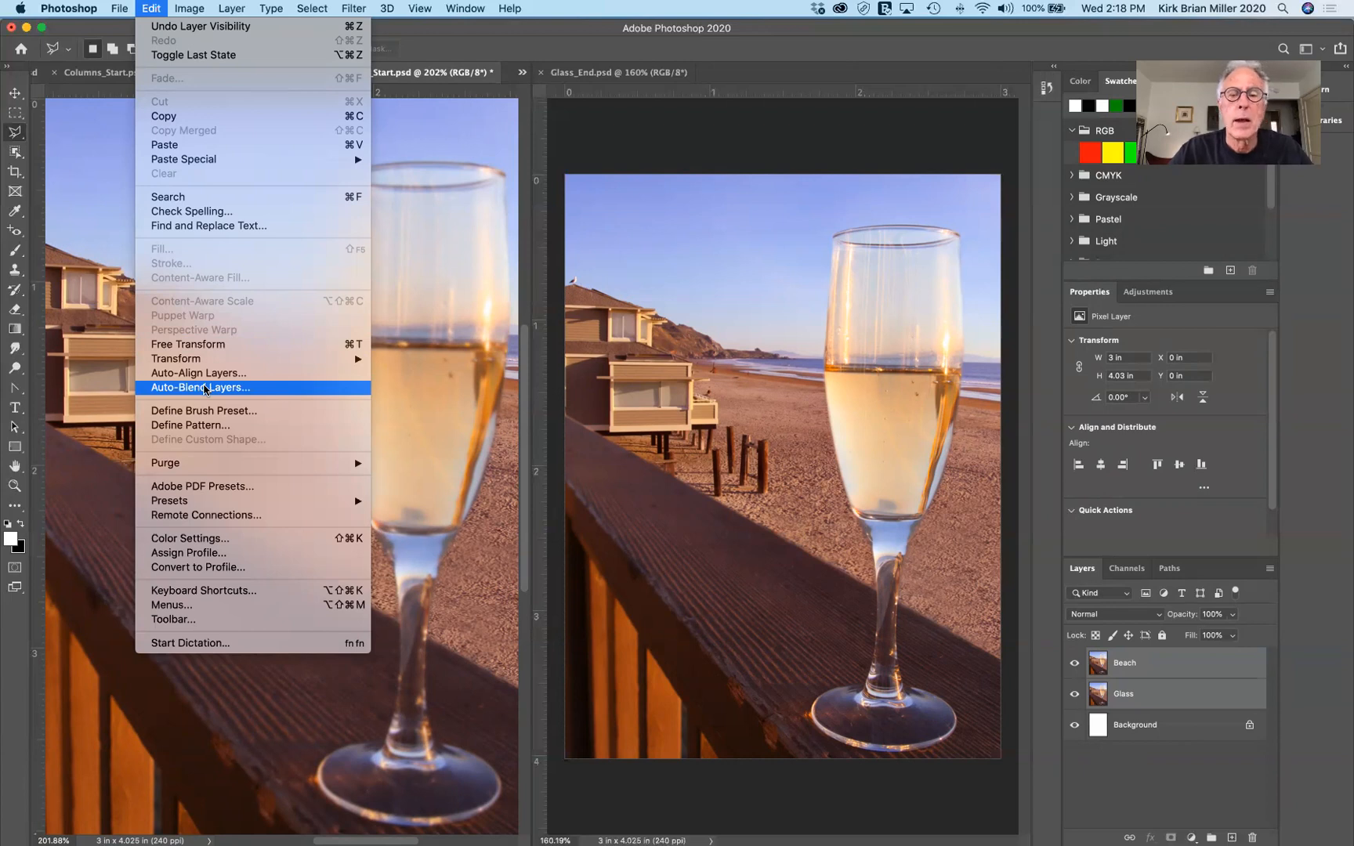
click(205, 388)
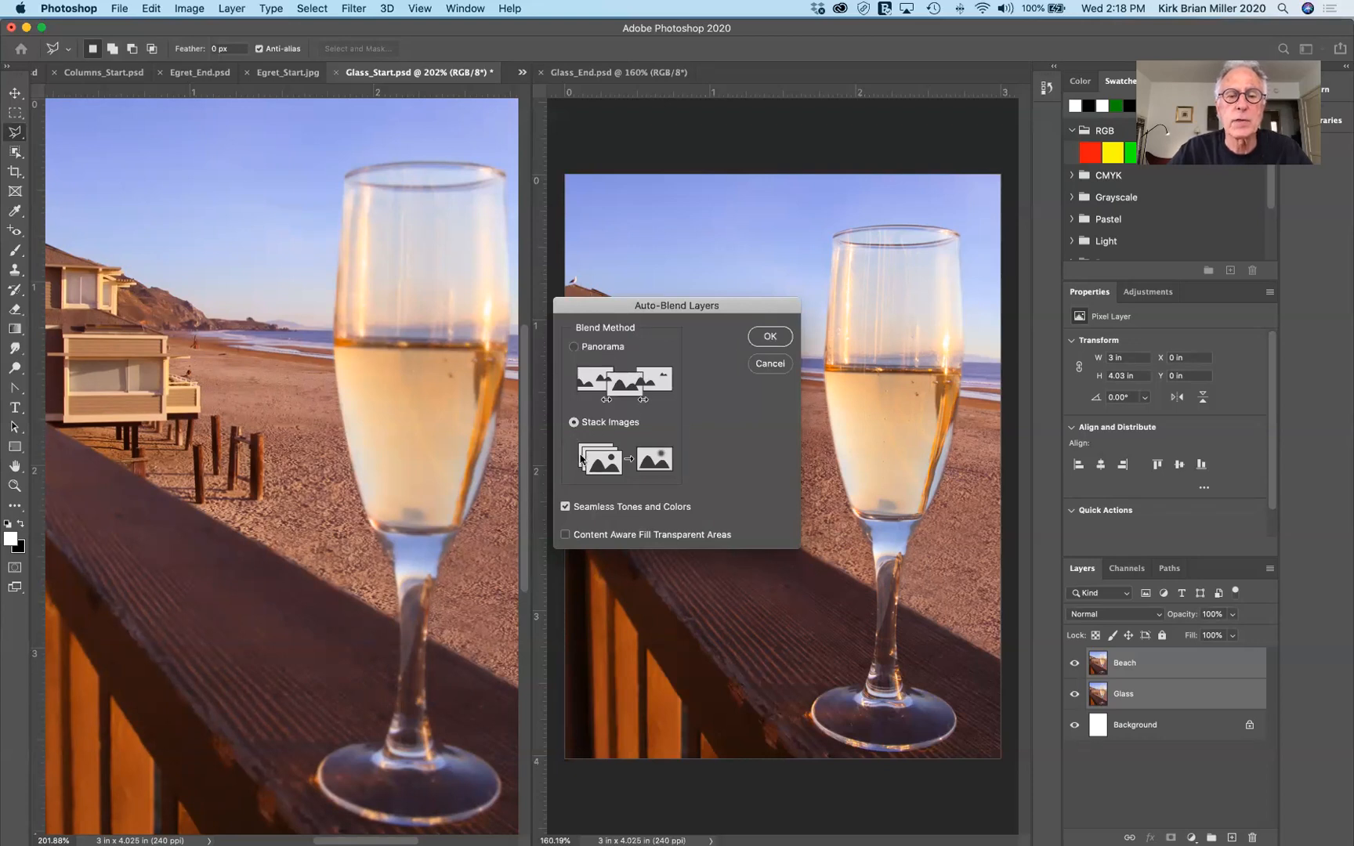
click(772, 336)
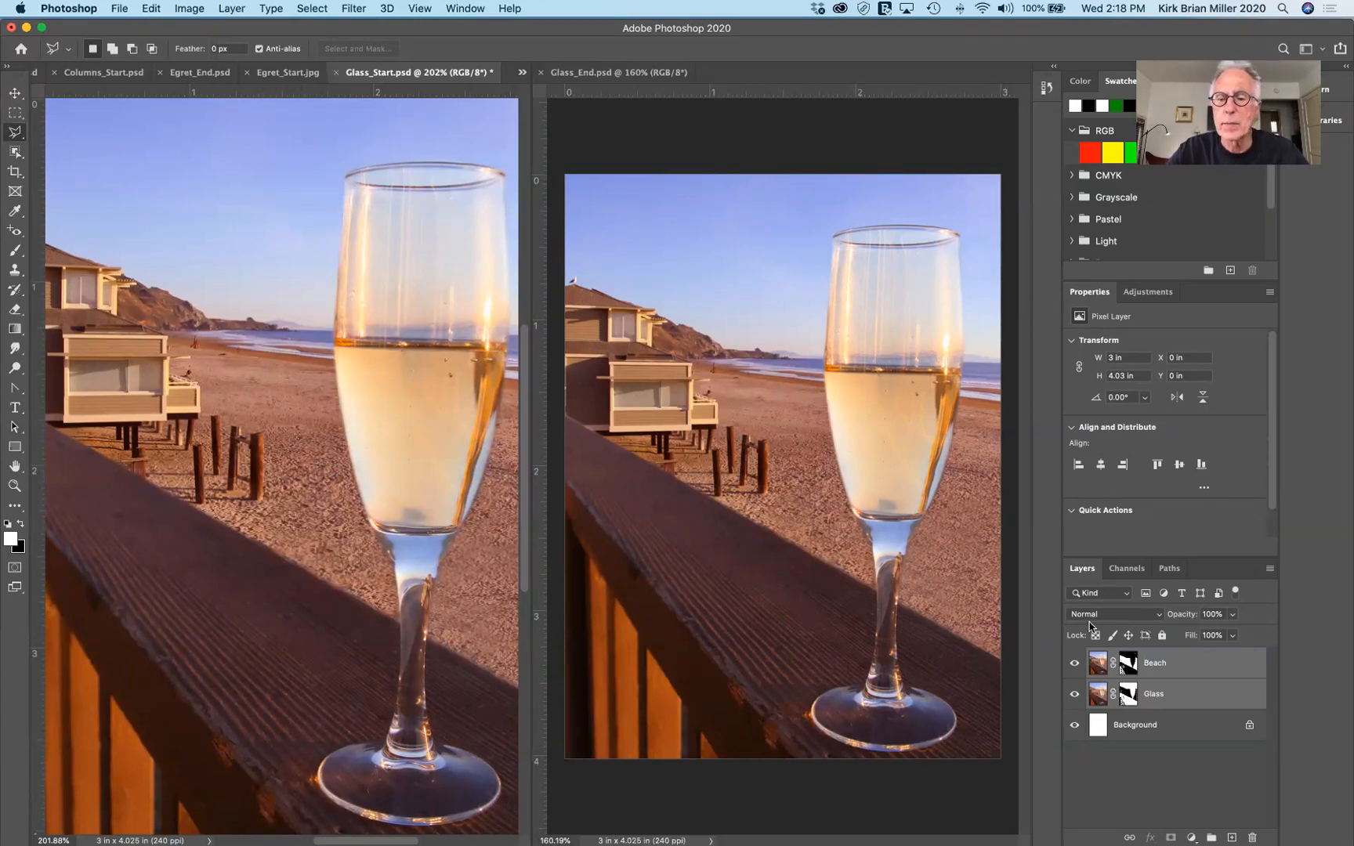
Examine which areas each masked layer contributes to the blend by toggling the visibility of the Beach layer
click(1075, 663)
click(1075, 663)
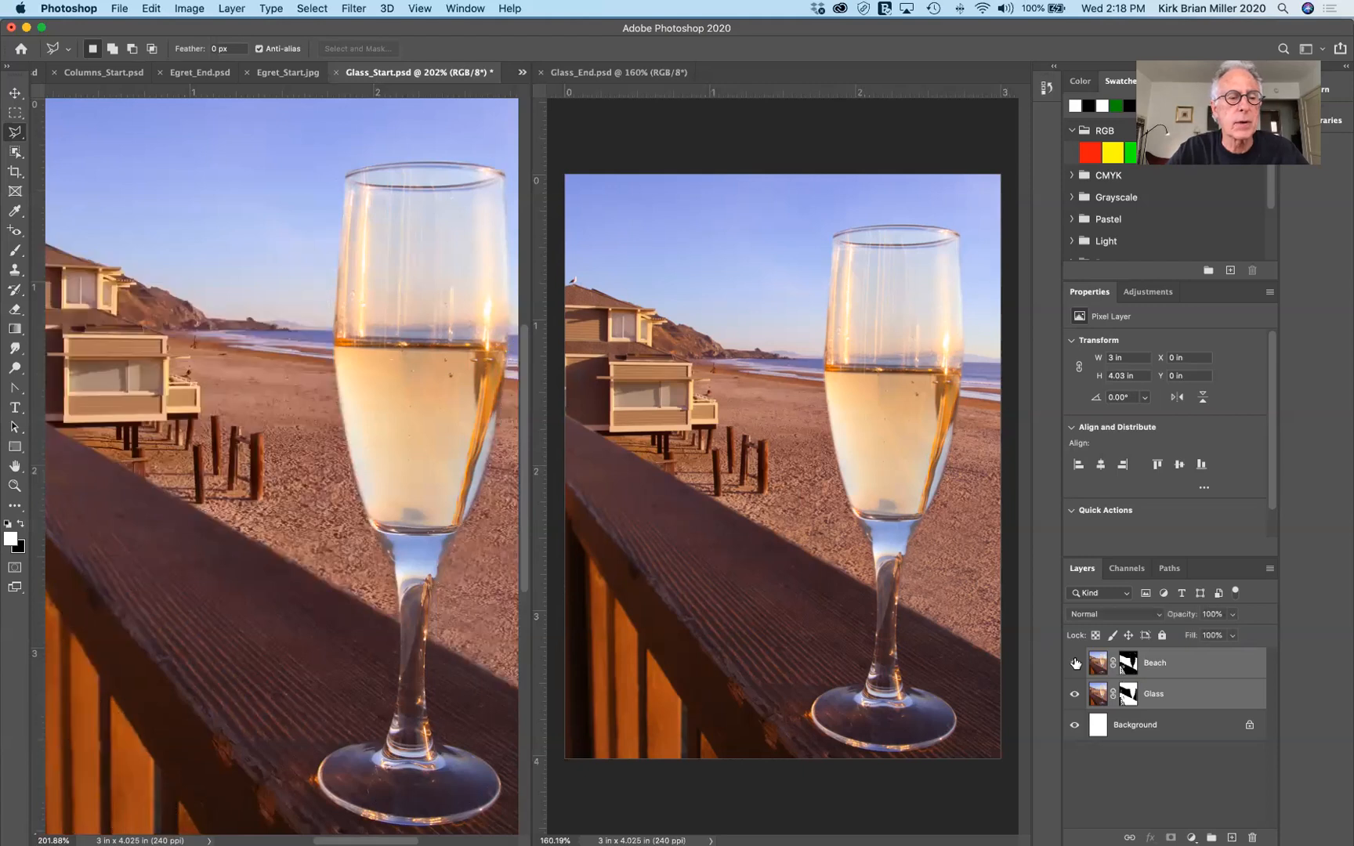
click(1075, 663)
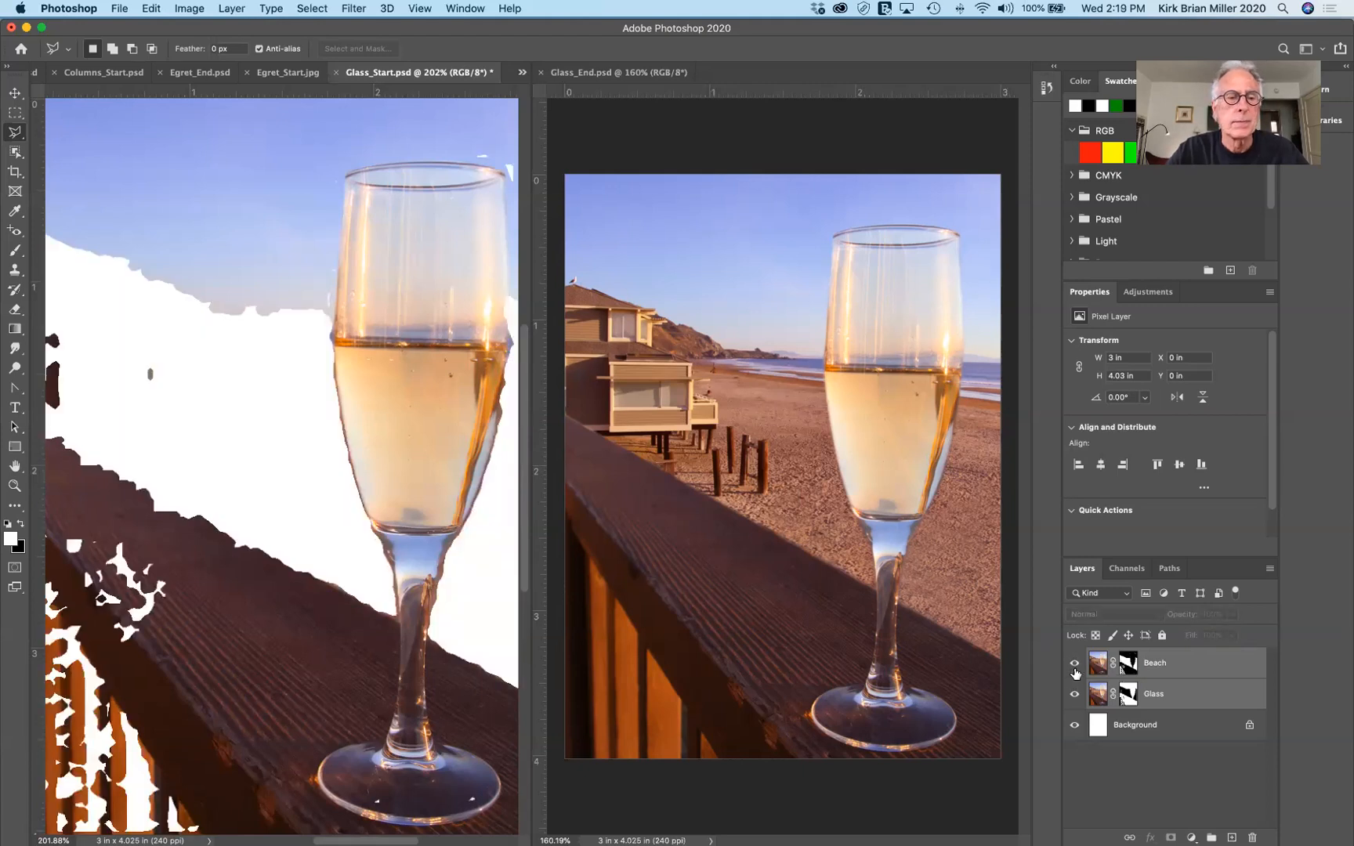
click(1076, 665)
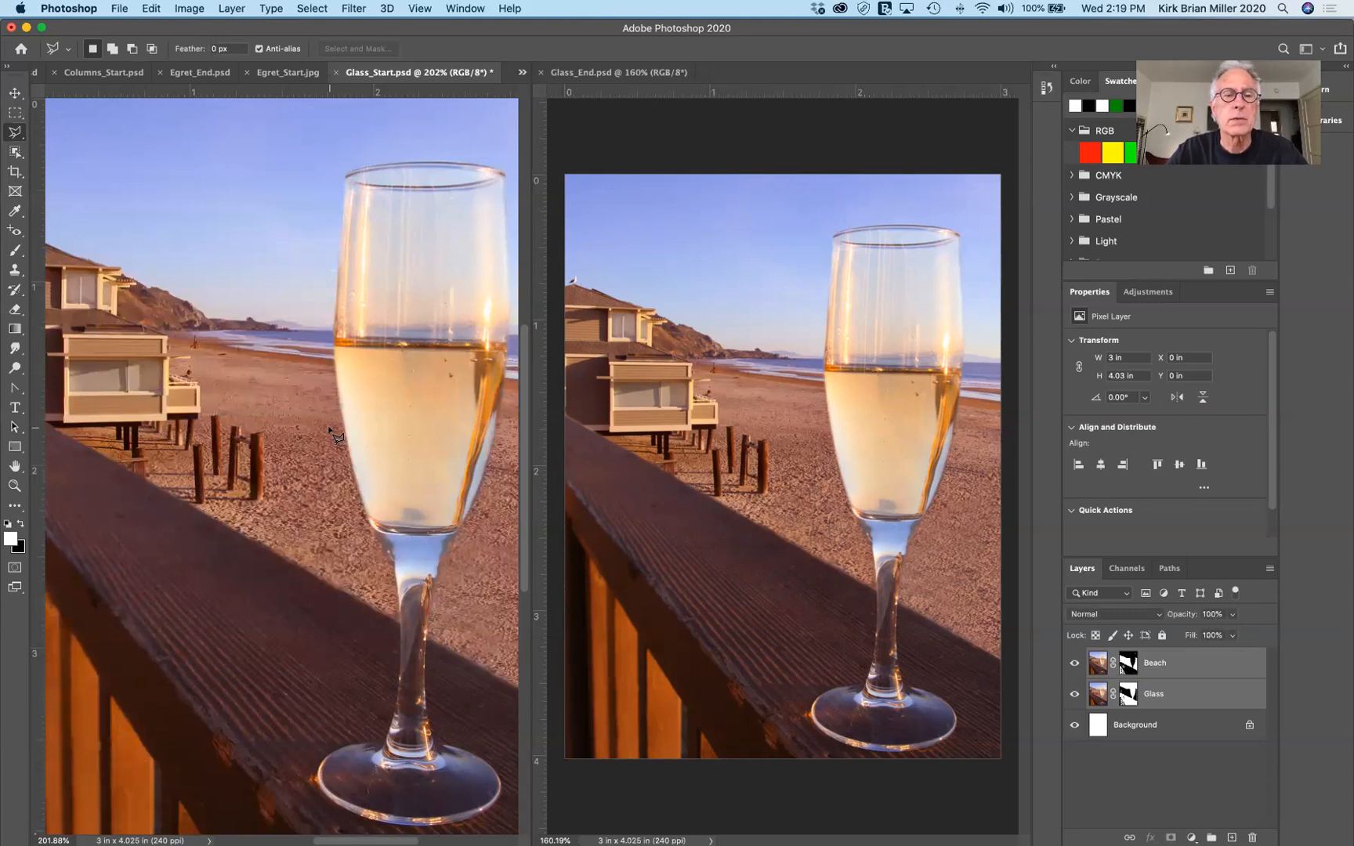
Close Glass_End.psd and Glass_Start.psd without saving the changes
click(542, 73)
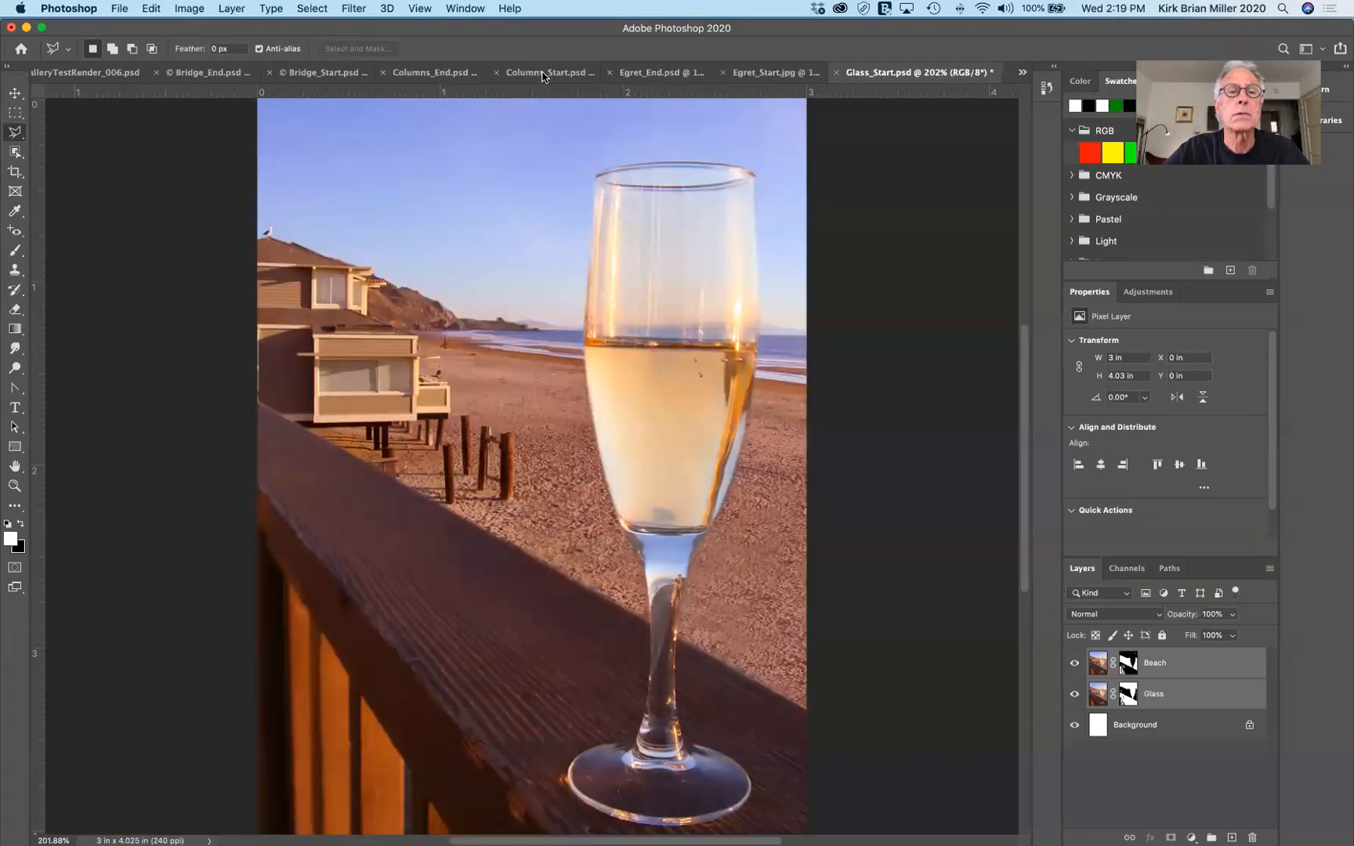
click(837, 72)
click(641, 287)
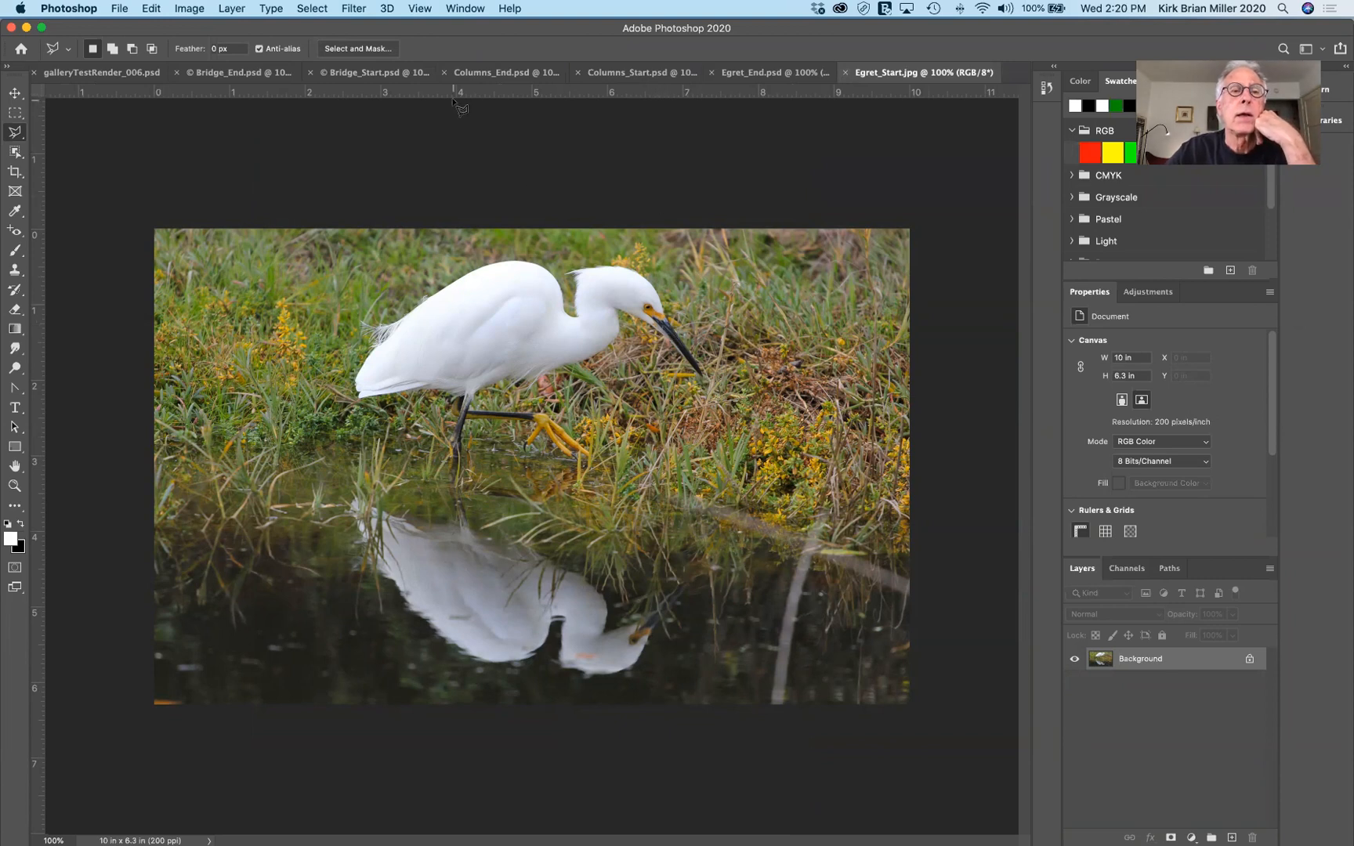
Arrange Egret_Start.jpg and Egret_End.psd side by side in a 2-up Vertical layout, with the start image zoomed out to 66.7%
click(470, 10)
mouse_move(480, 29)
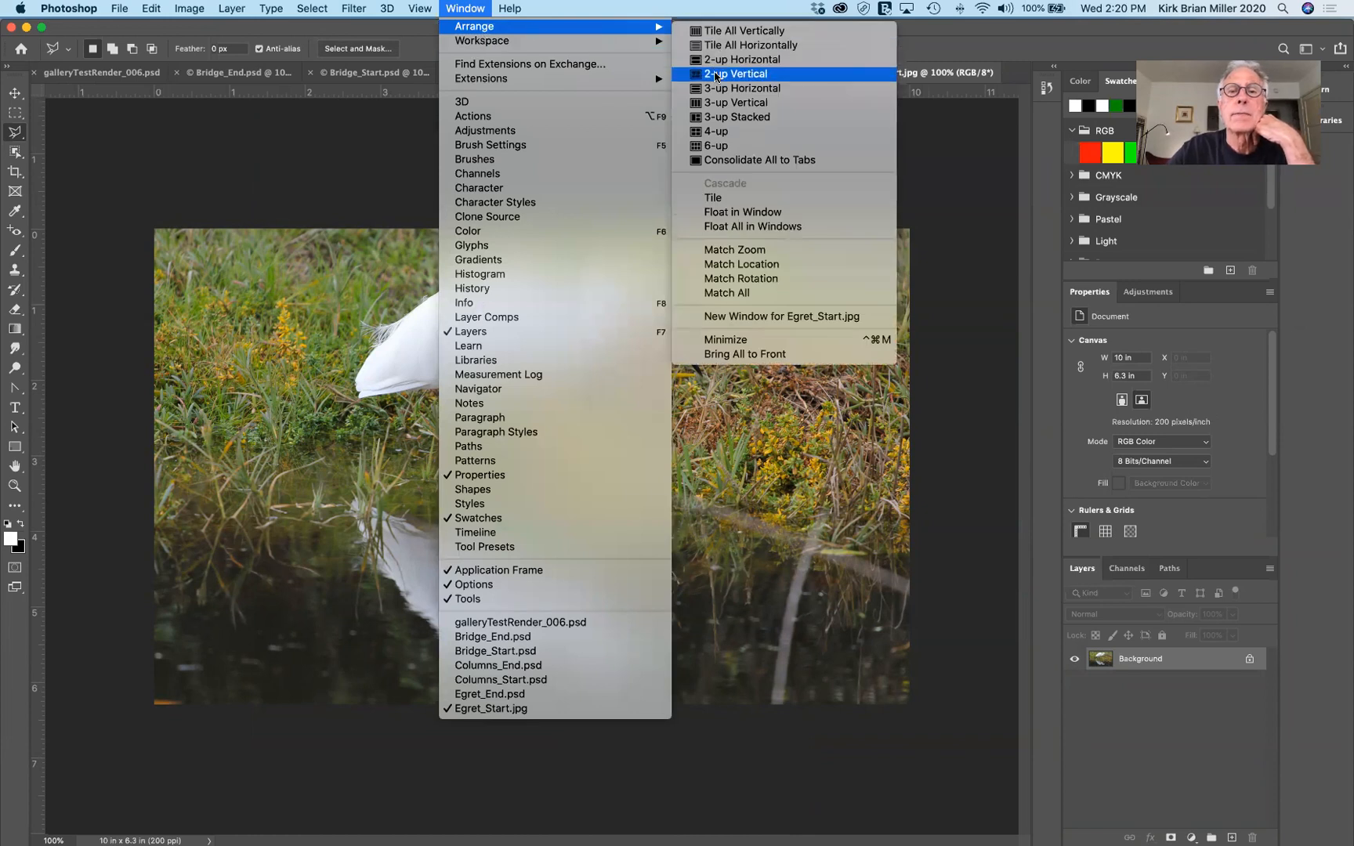
click(715, 74)
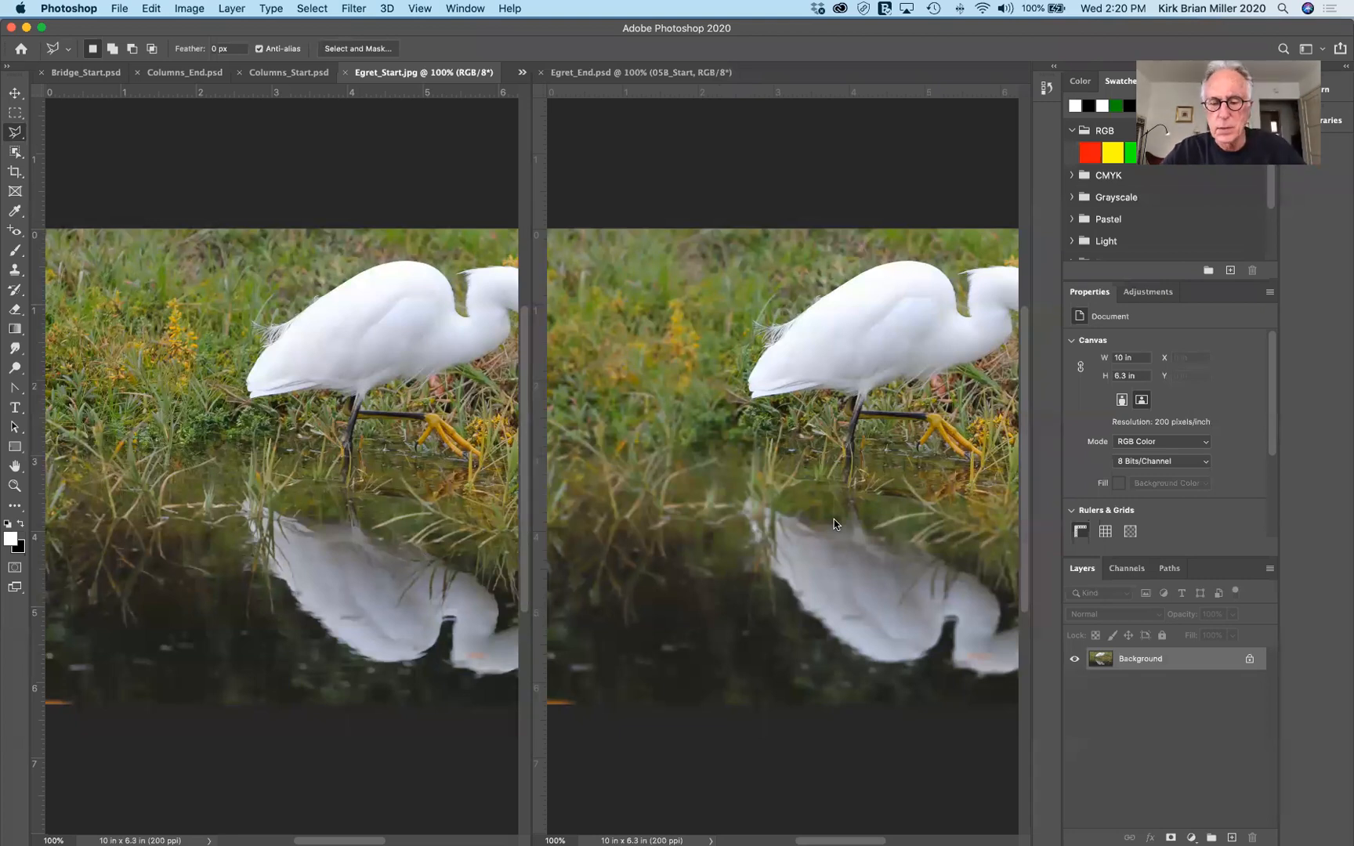
key(super+minus)
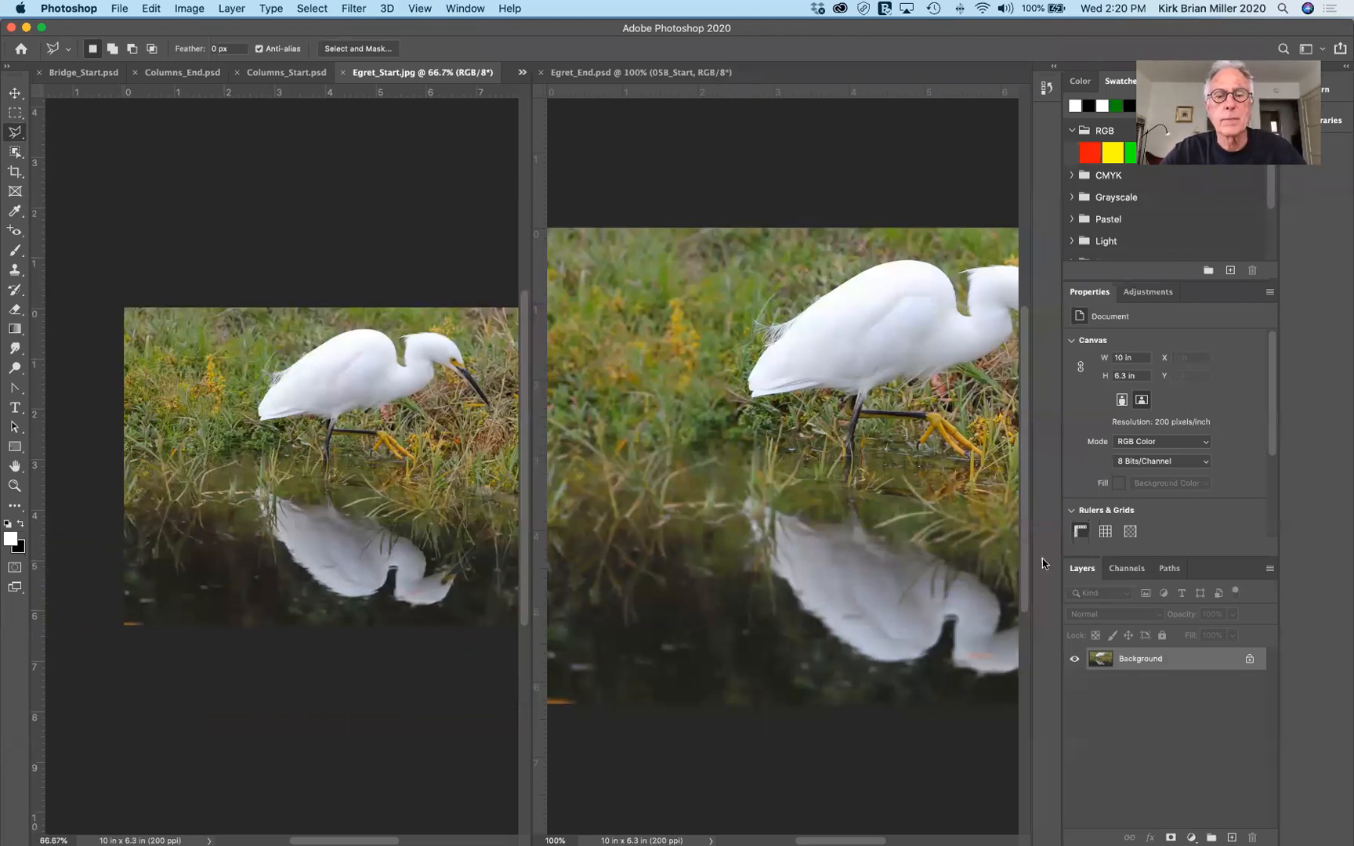
Compare the egret start photo with the selectively blurred end version, fitting the whole start image in its half of the layout
click(970, 513)
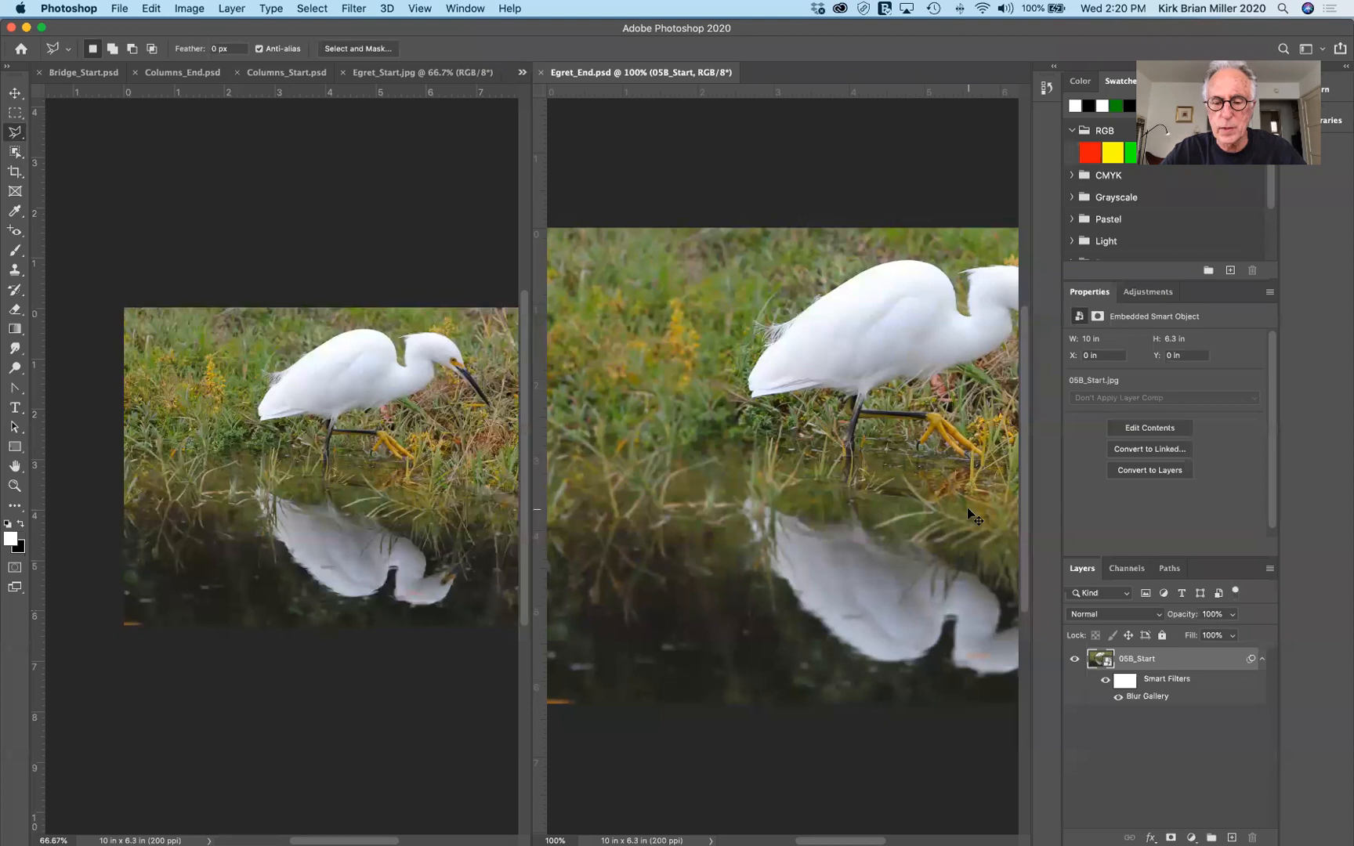
key(super+minus)
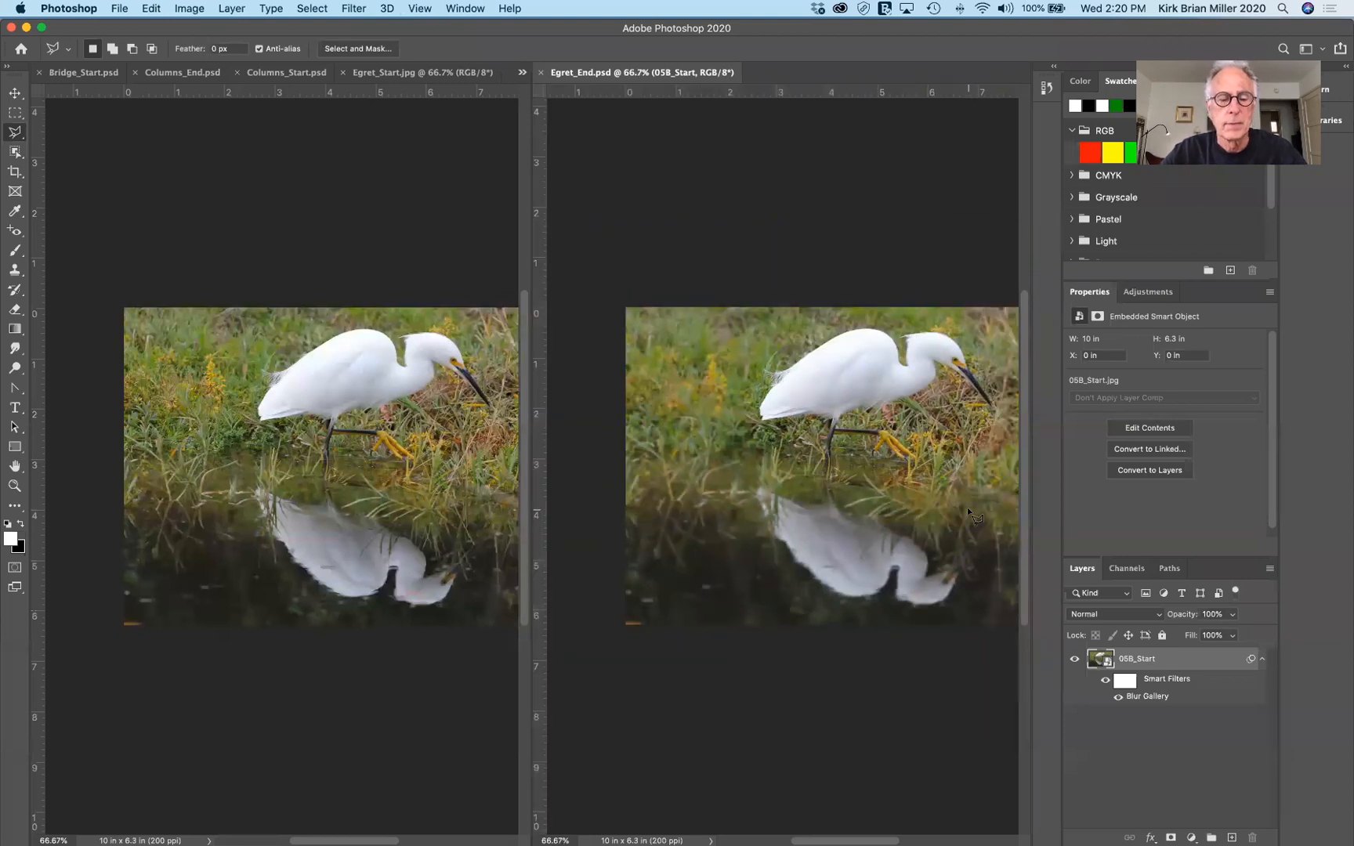
scroll(967, 507, right, 5)
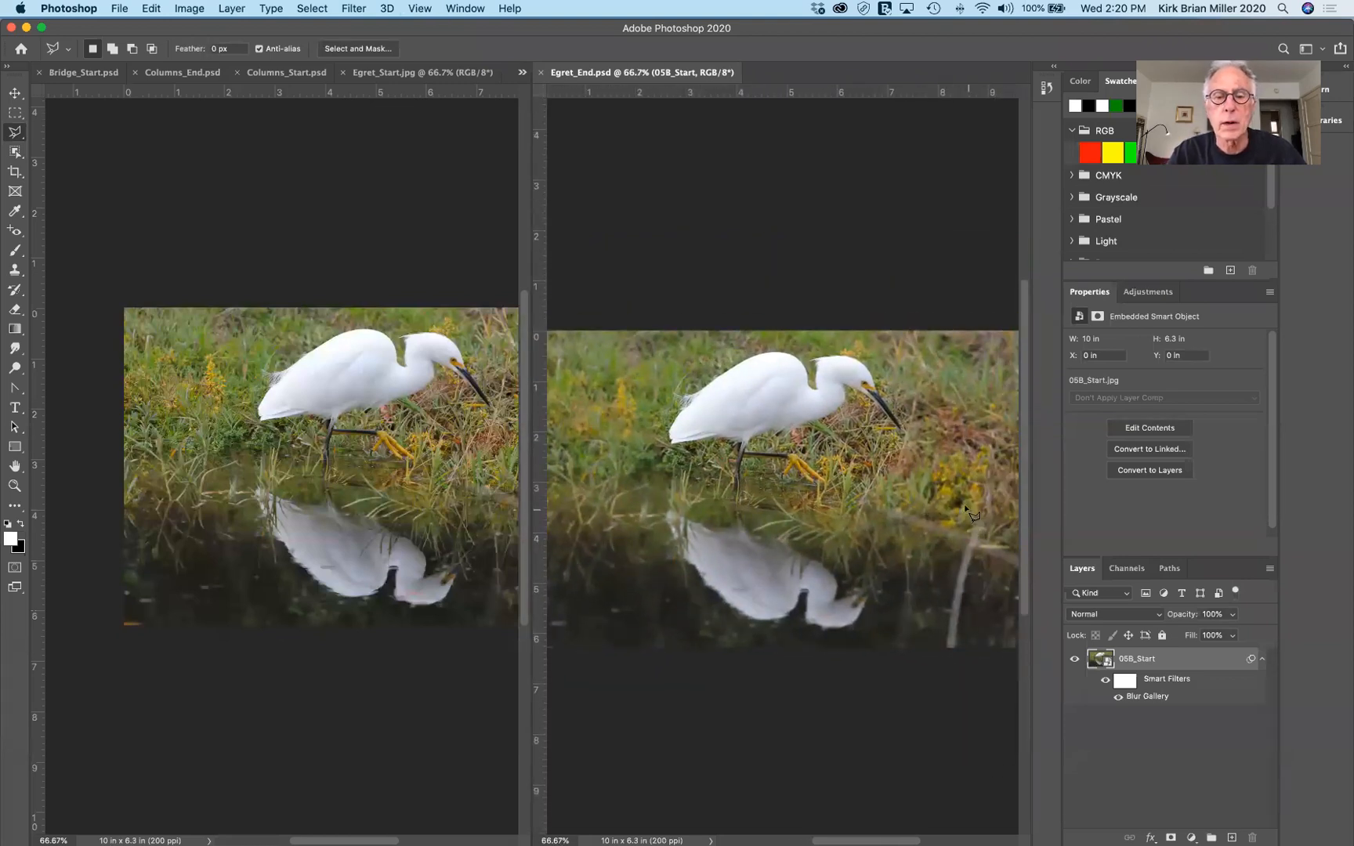
scroll(967, 507, up, 3)
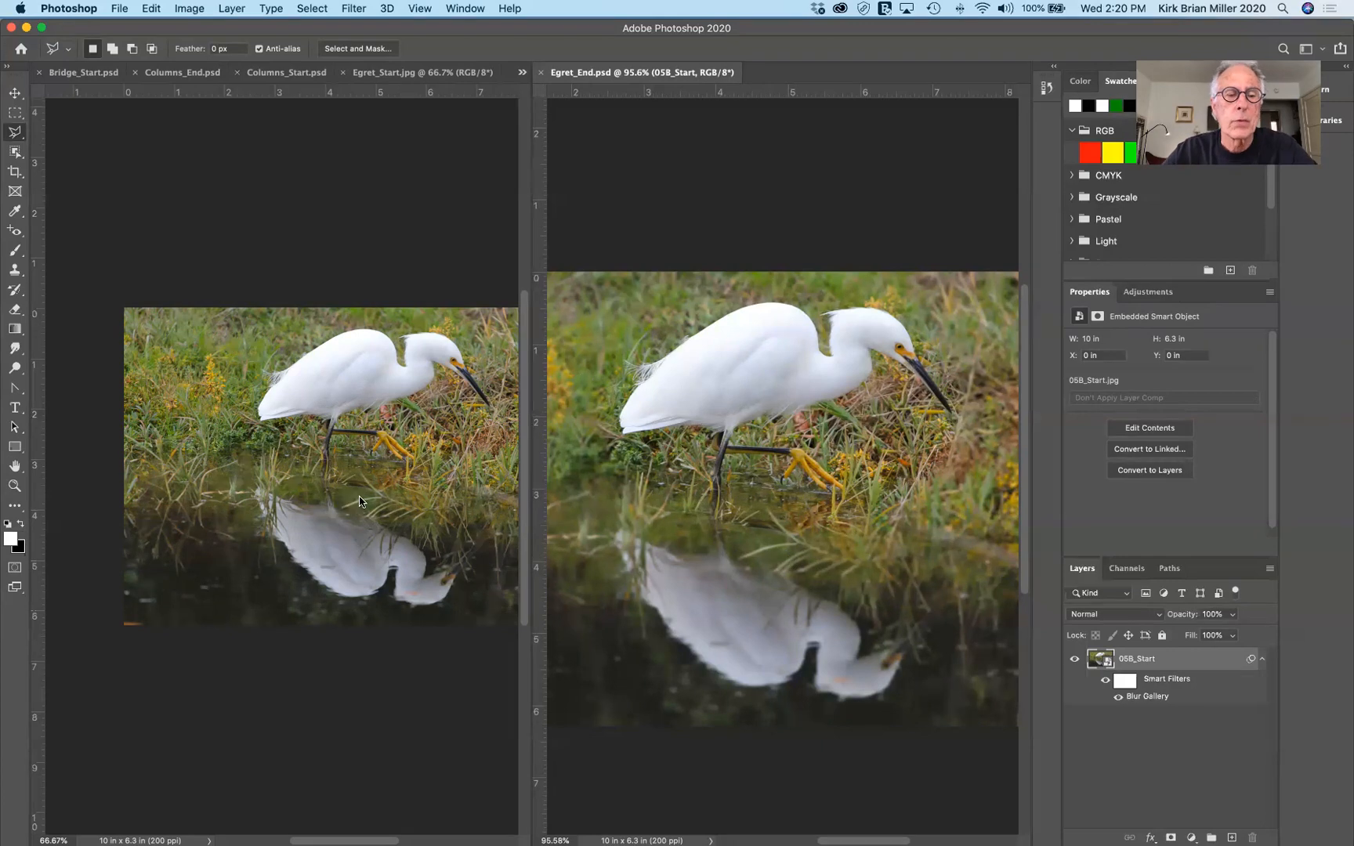
scroll(360, 502, right, 3)
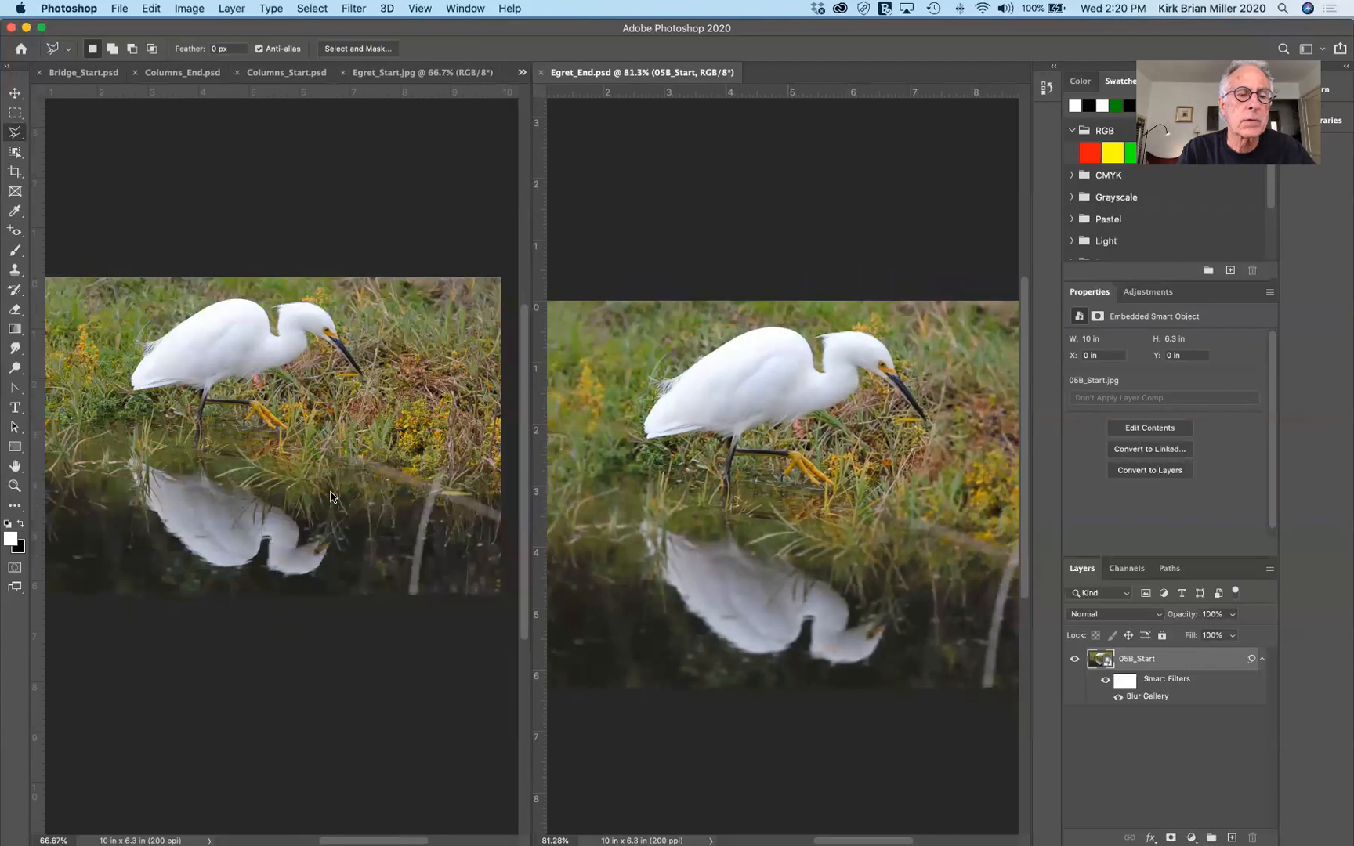
click(271, 509)
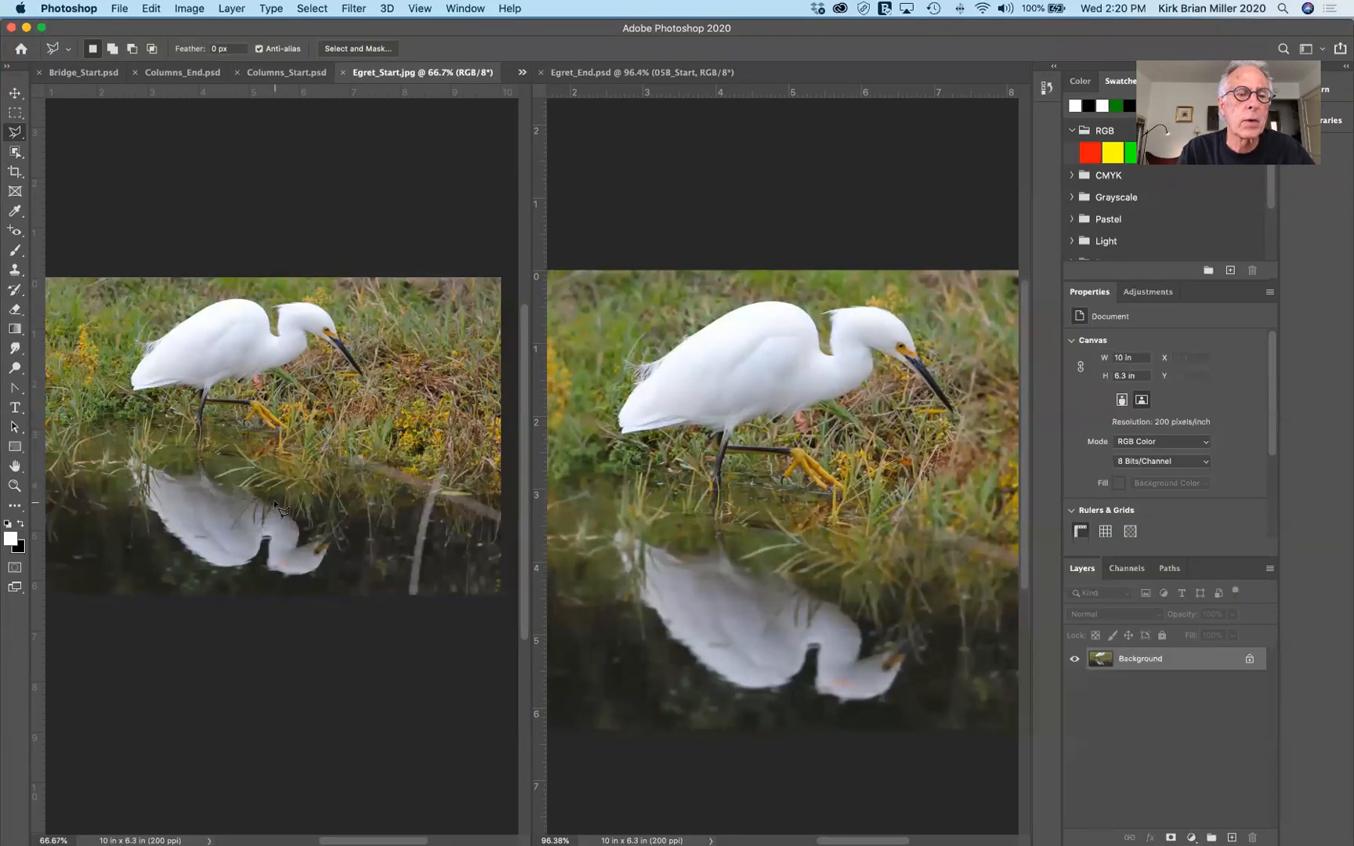
scroll(276, 508, down, 2)
scroll(276, 508, left, 2)
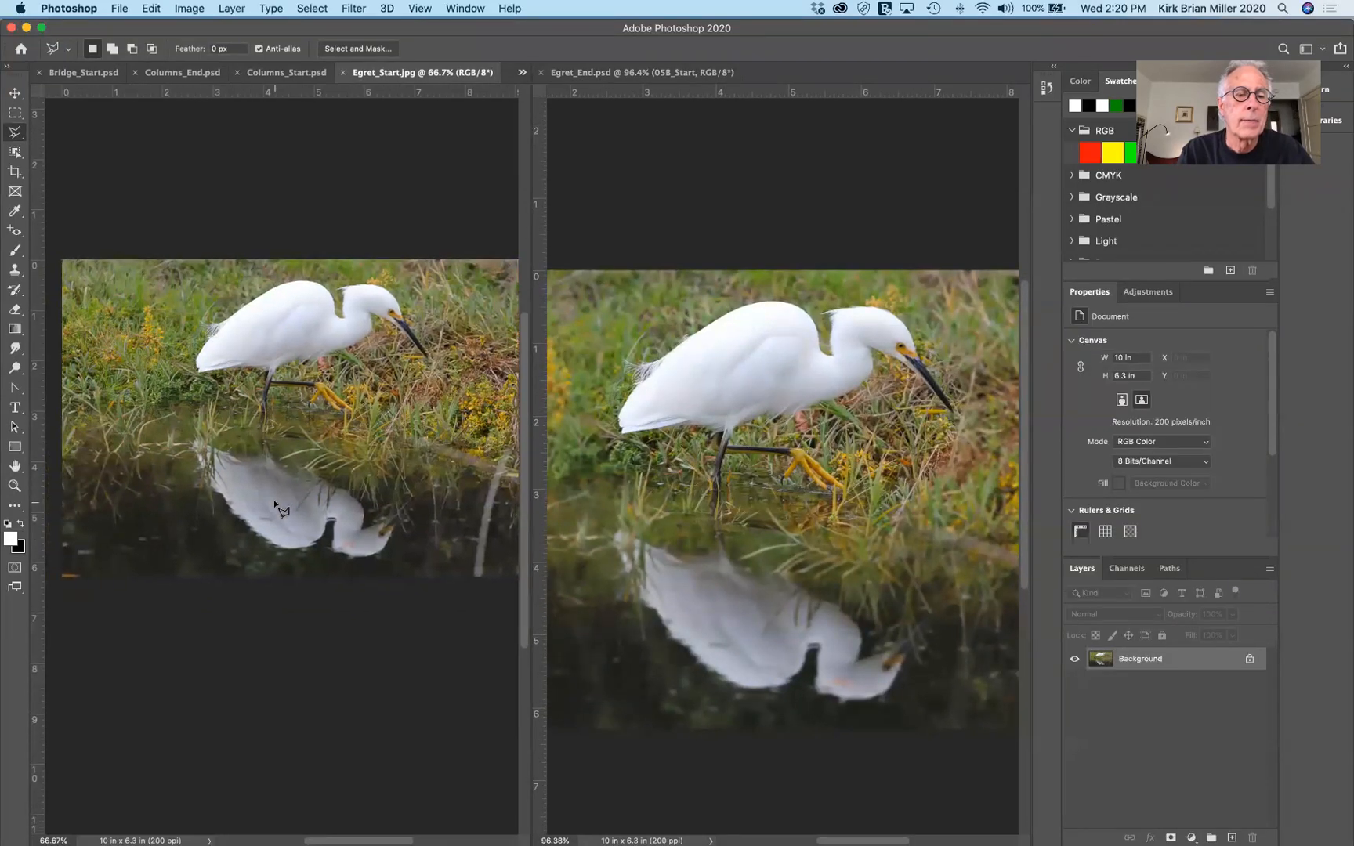
scroll(273, 502, down, 2)
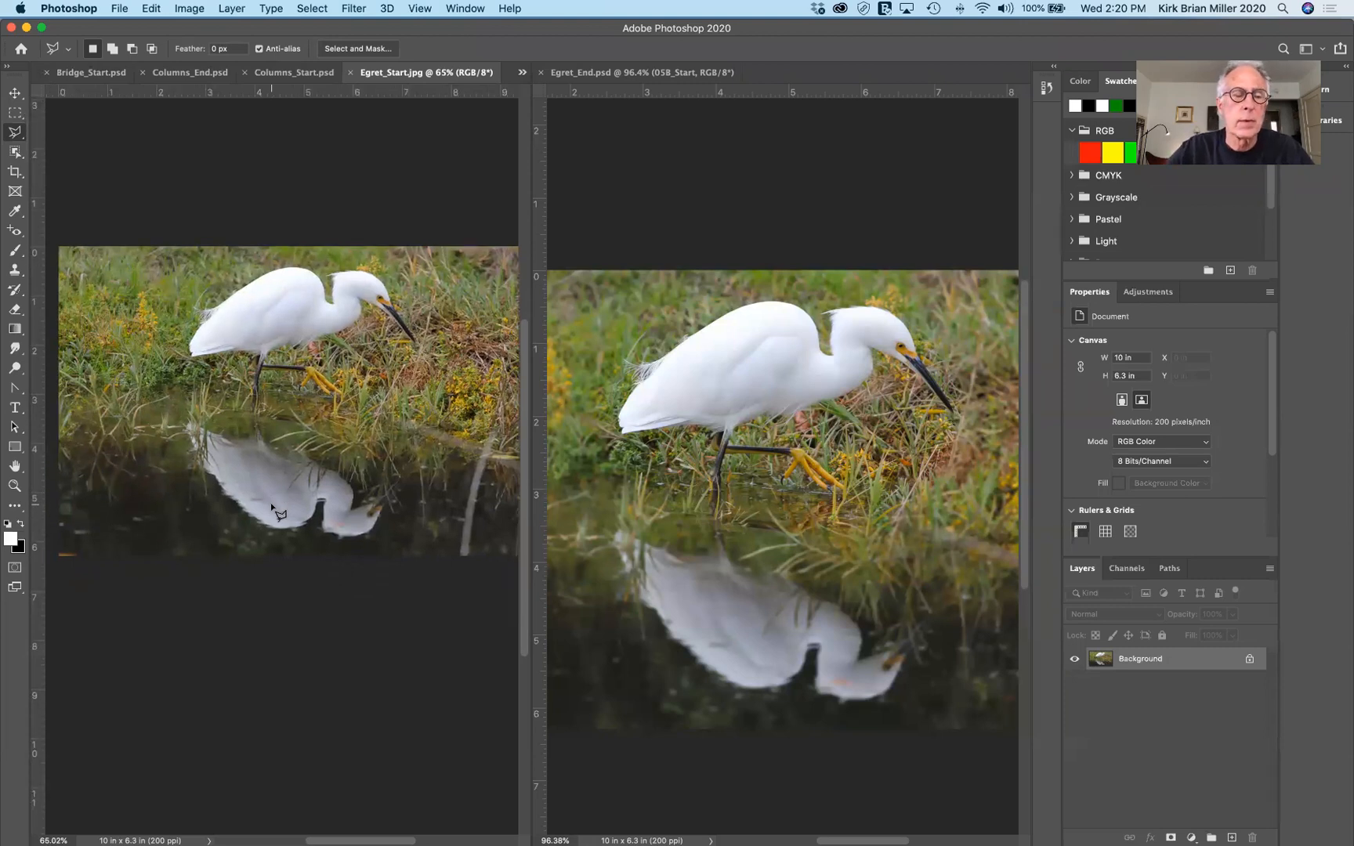
scroll(272, 509, down, 3)
scroll(268, 511, up, 1)
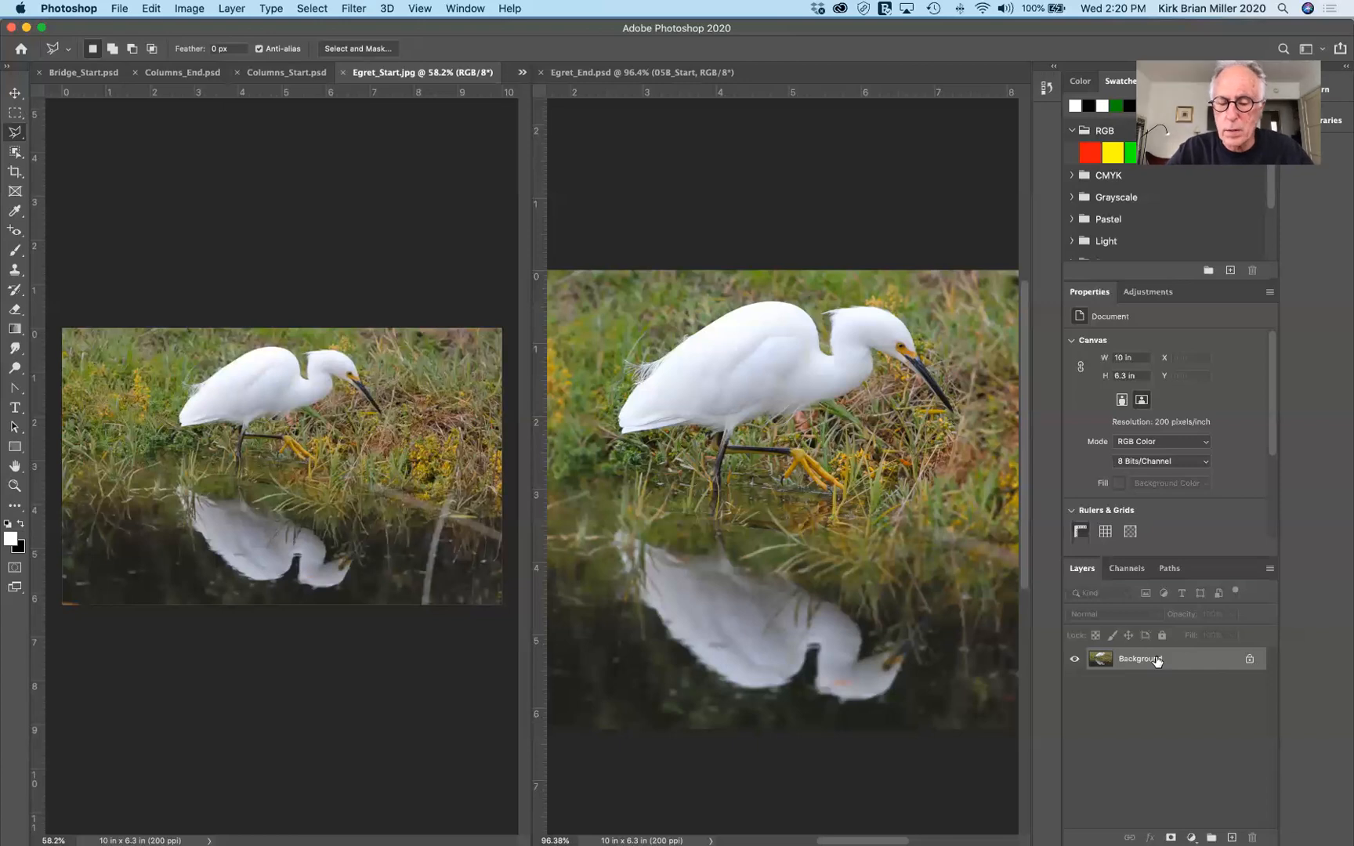
Duplicate the Background layer of Egret_Start.jpg and hide the original Background
key(super+j)
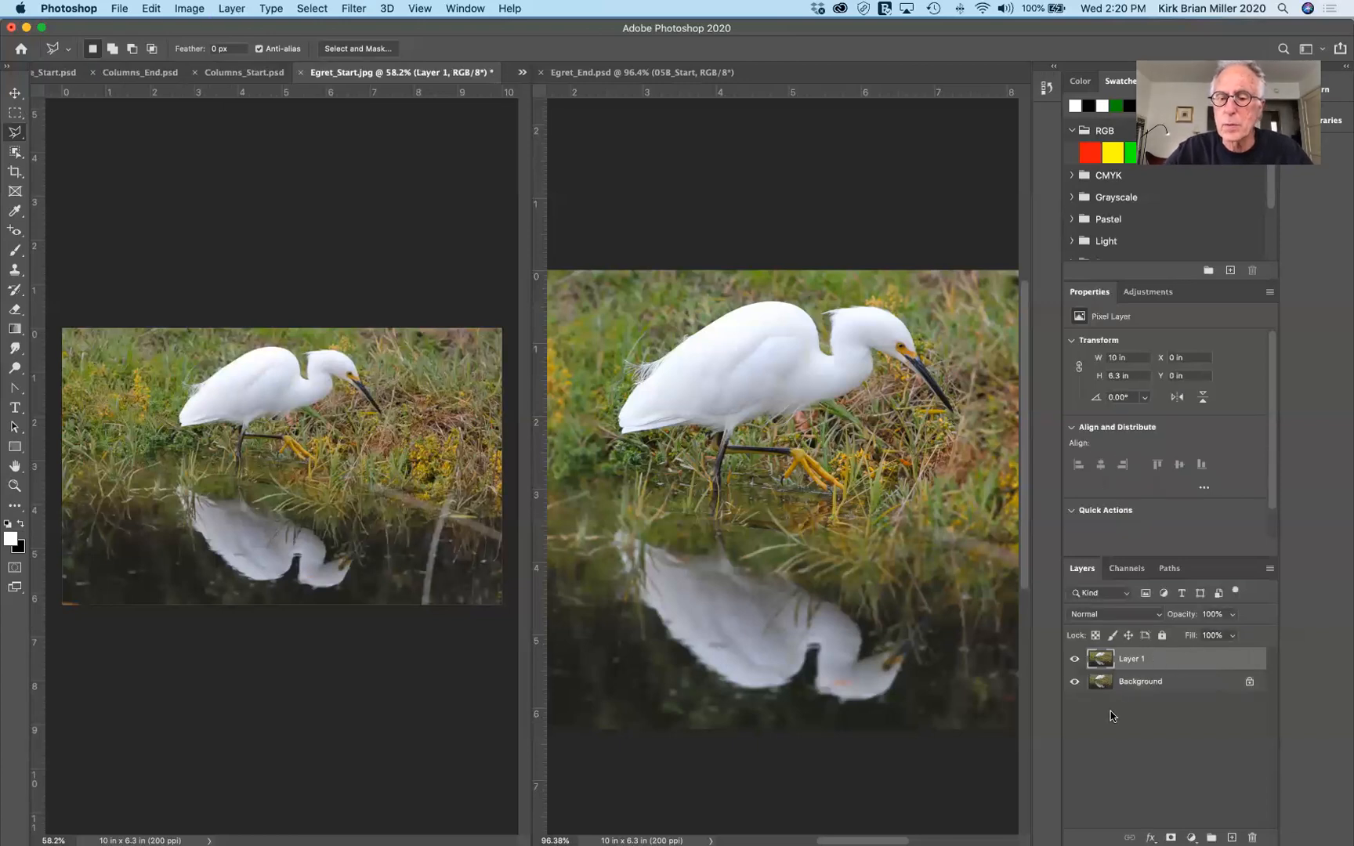
click(1073, 682)
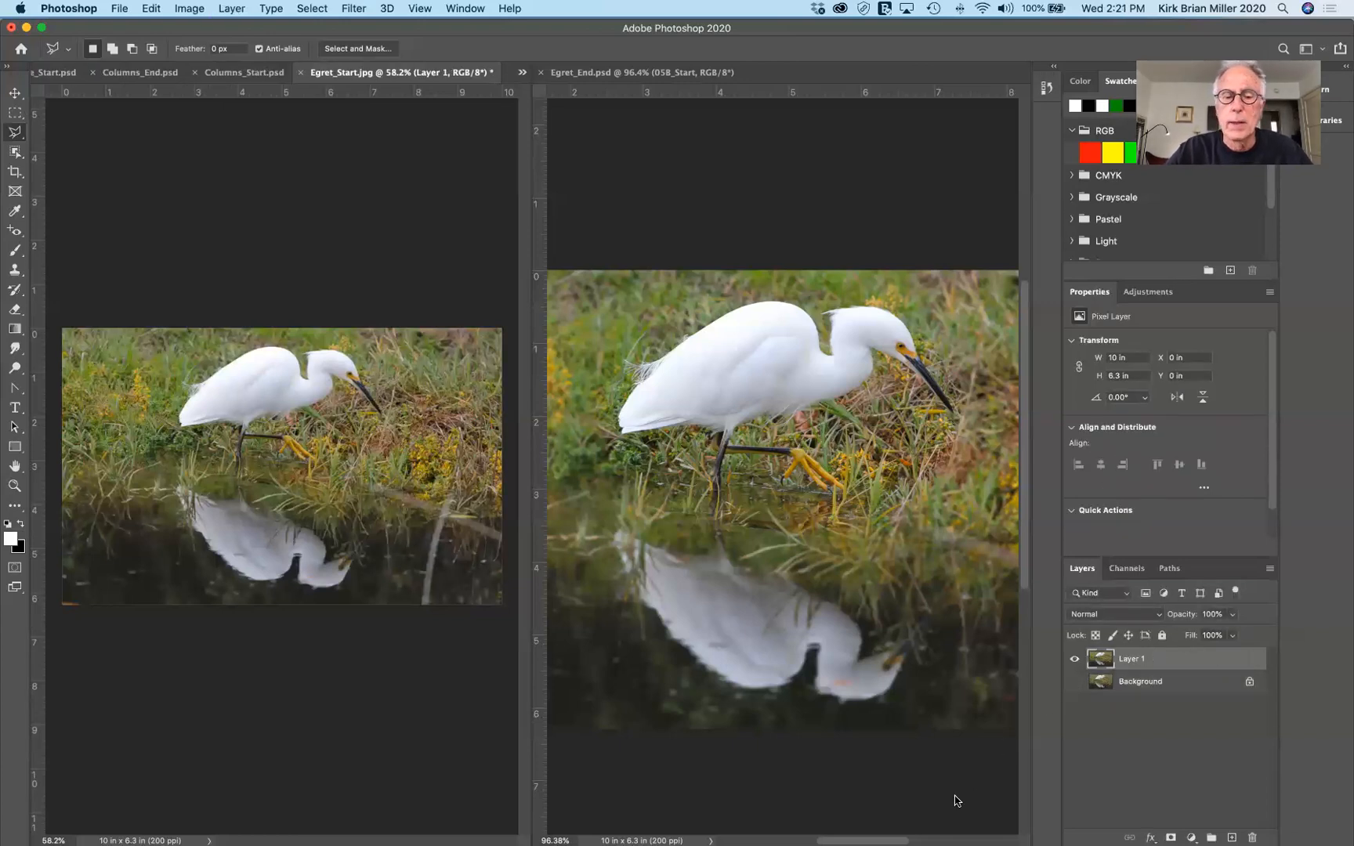
Start an Iris Blur on the duplicate layer, centre its ellipse on the egret, and widen both the ellipse and its sharp inner area
click(350, 9)
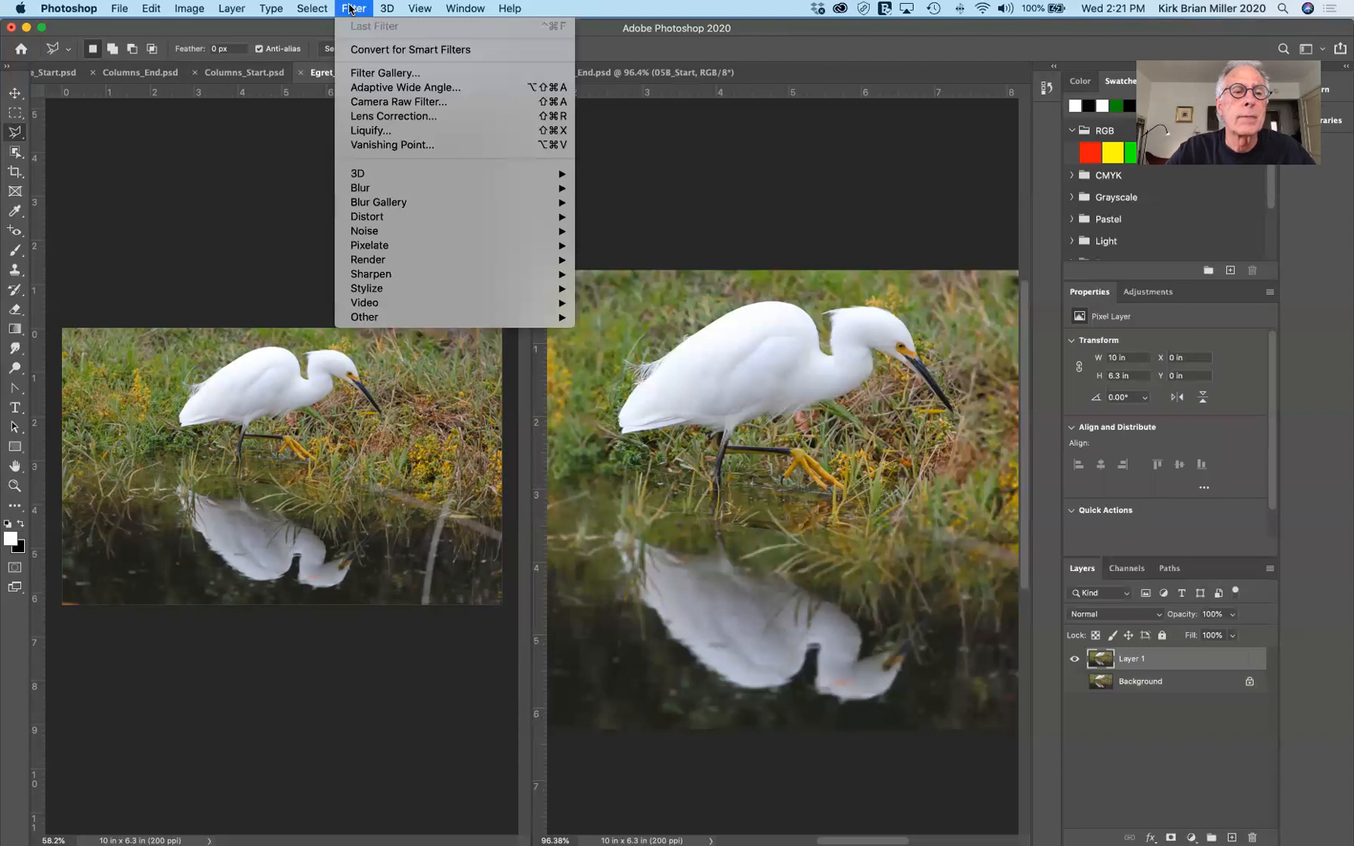
mouse_move(423, 206)
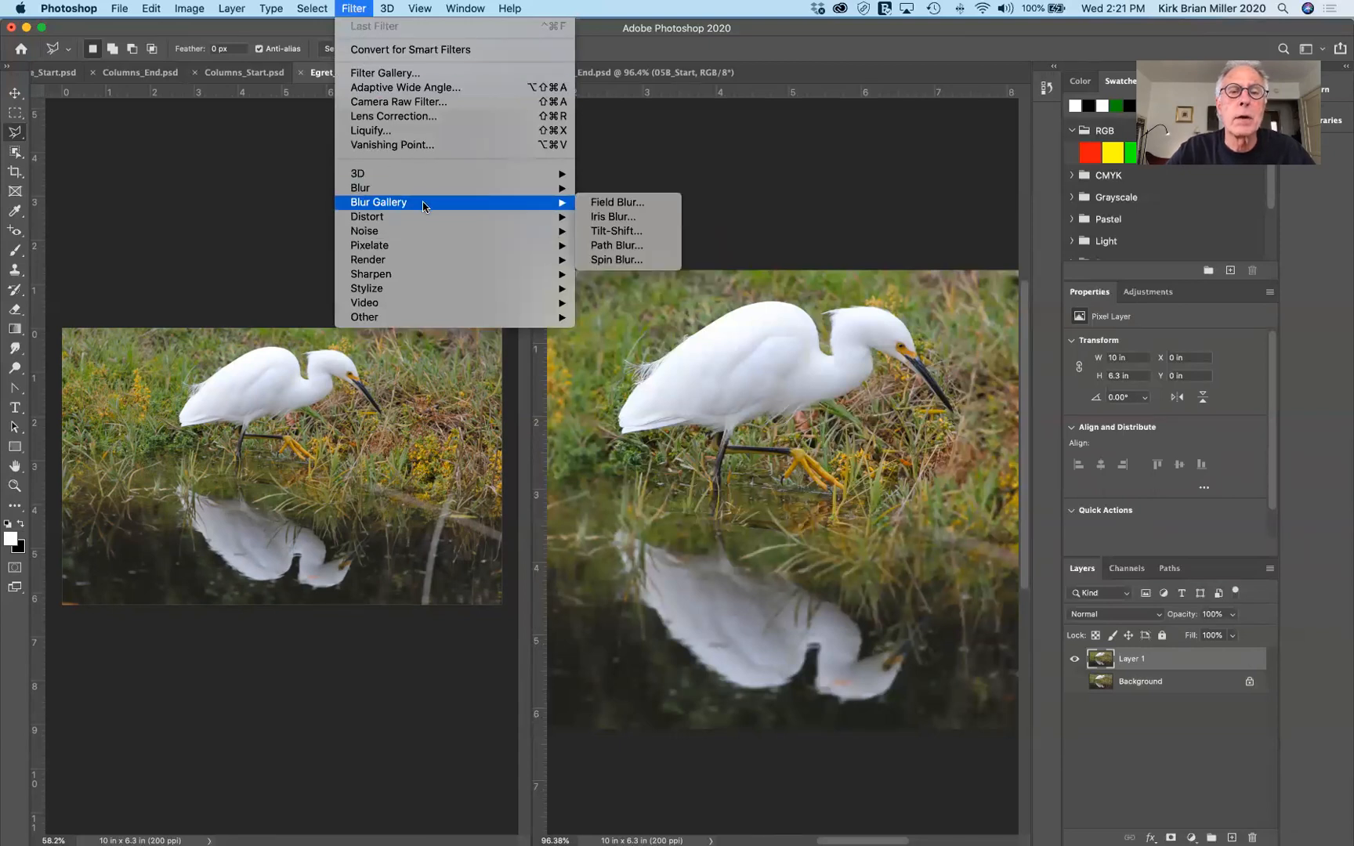
click(614, 218)
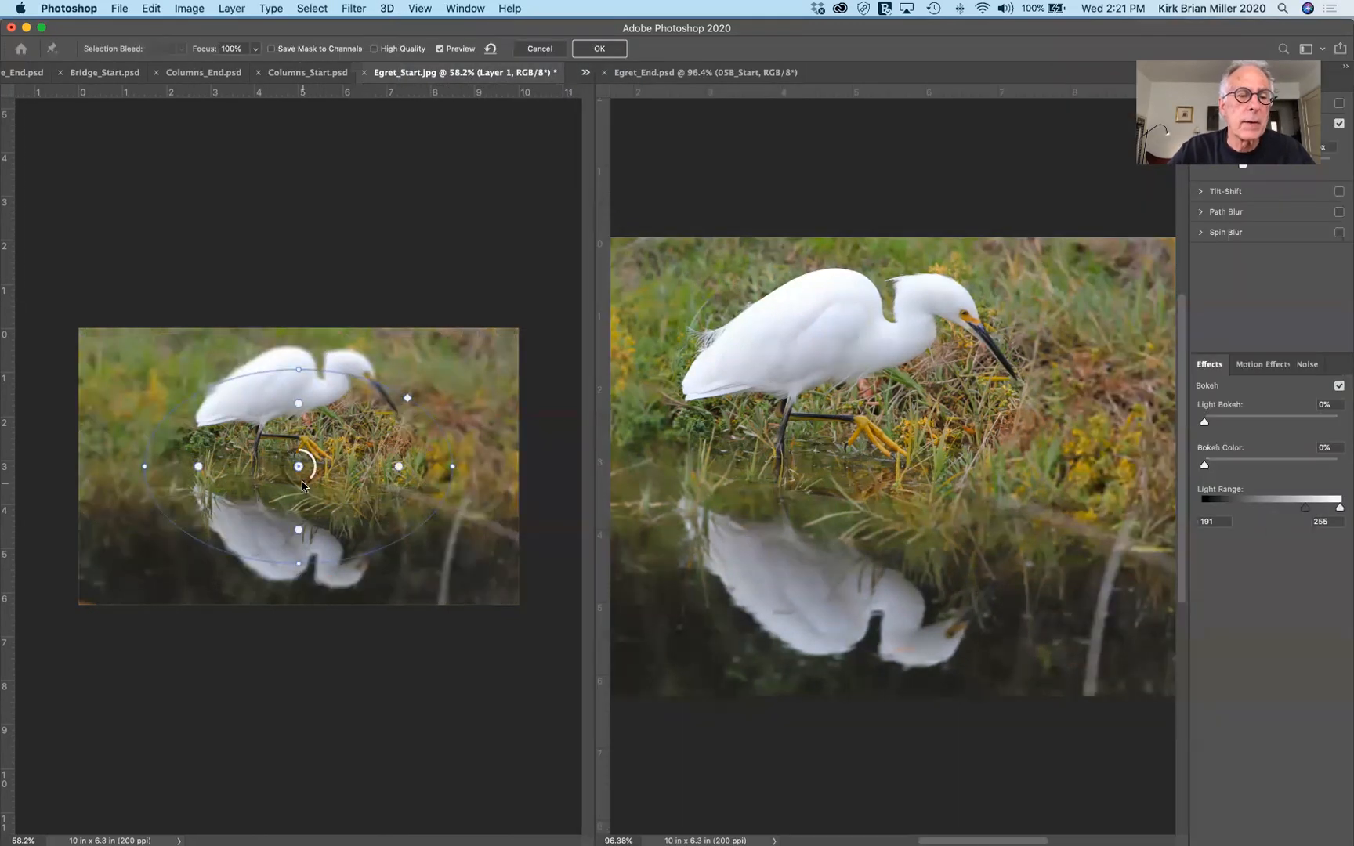
drag(306, 501, 321, 466)
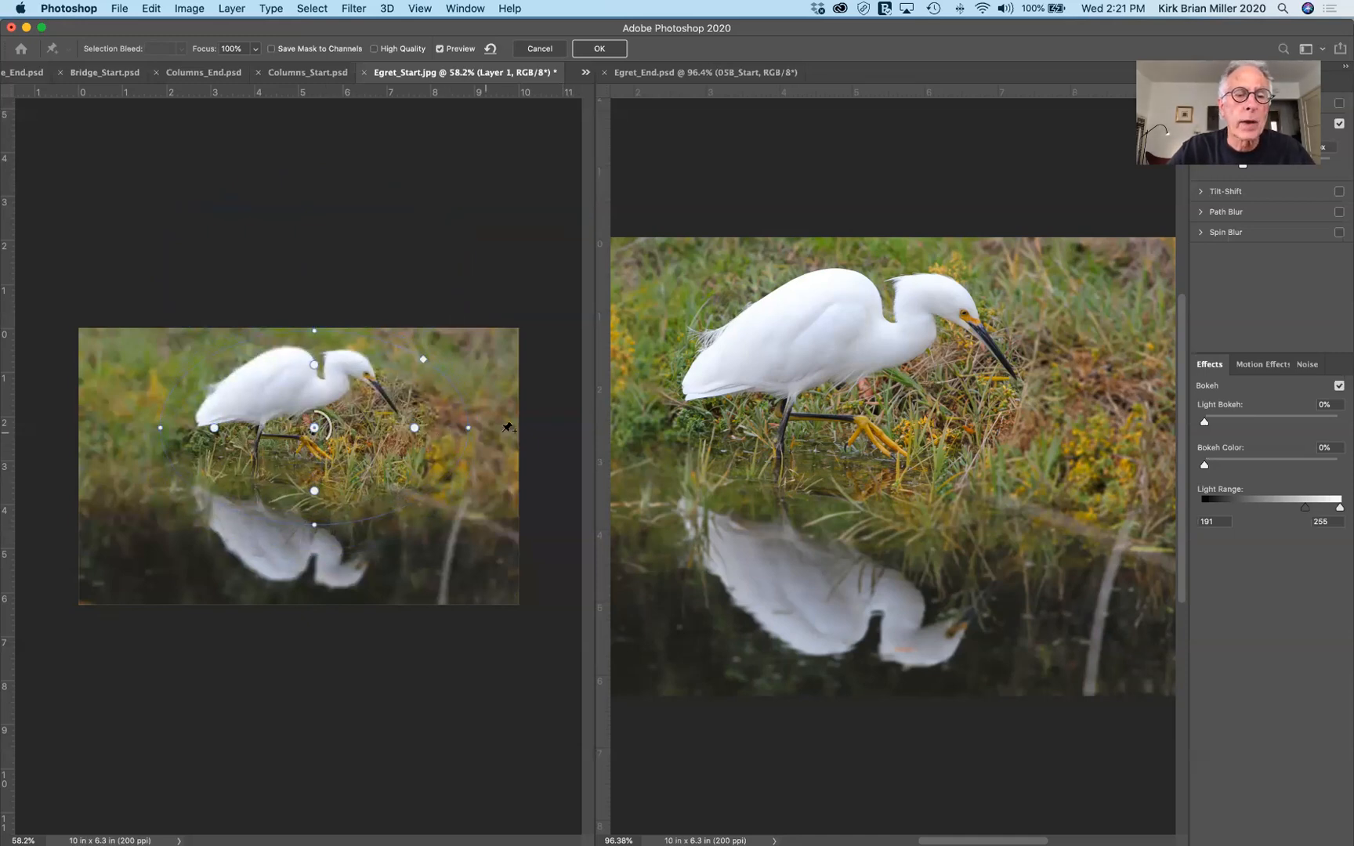
drag(469, 430, 474, 429)
drag(472, 430, 481, 430)
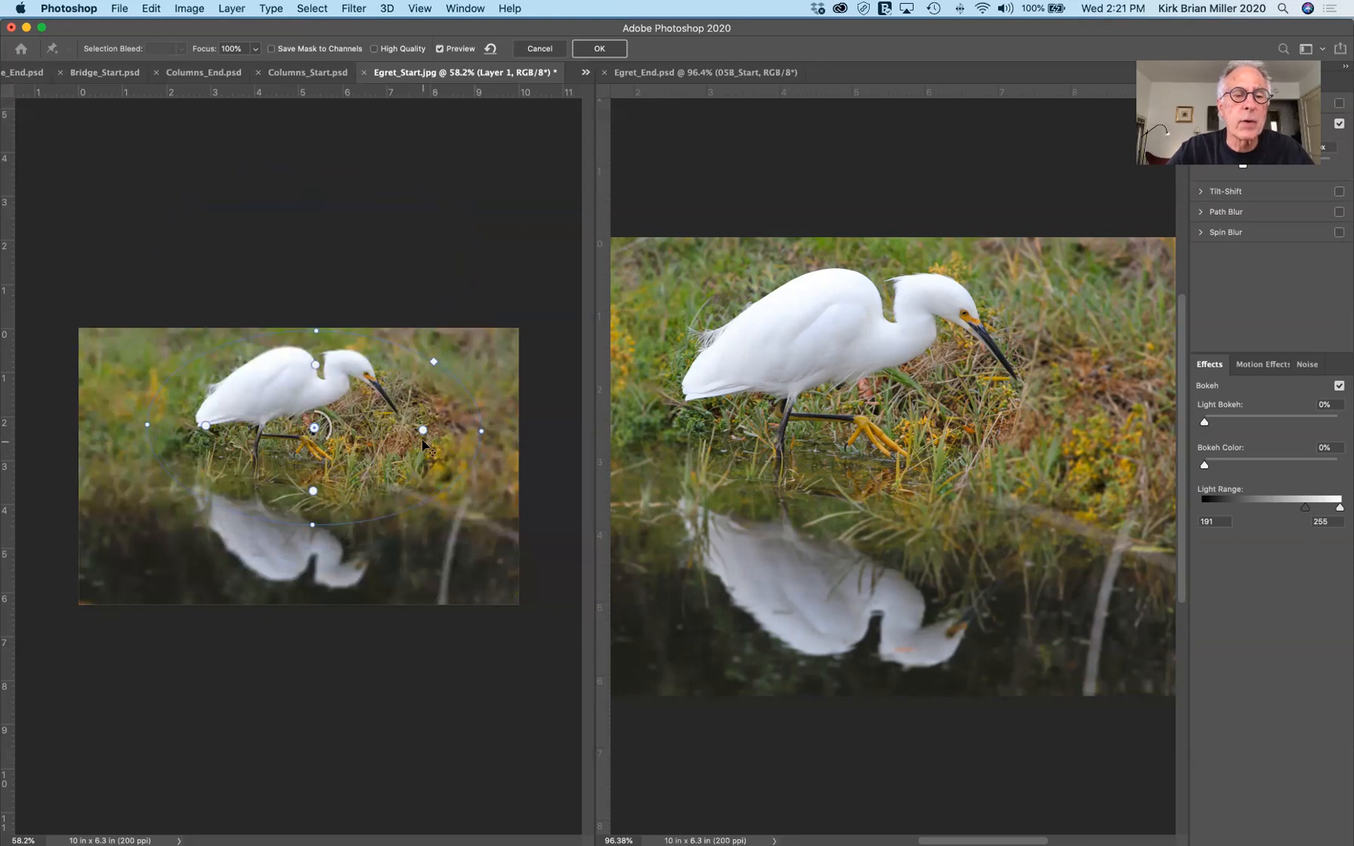
drag(423, 431, 449, 431)
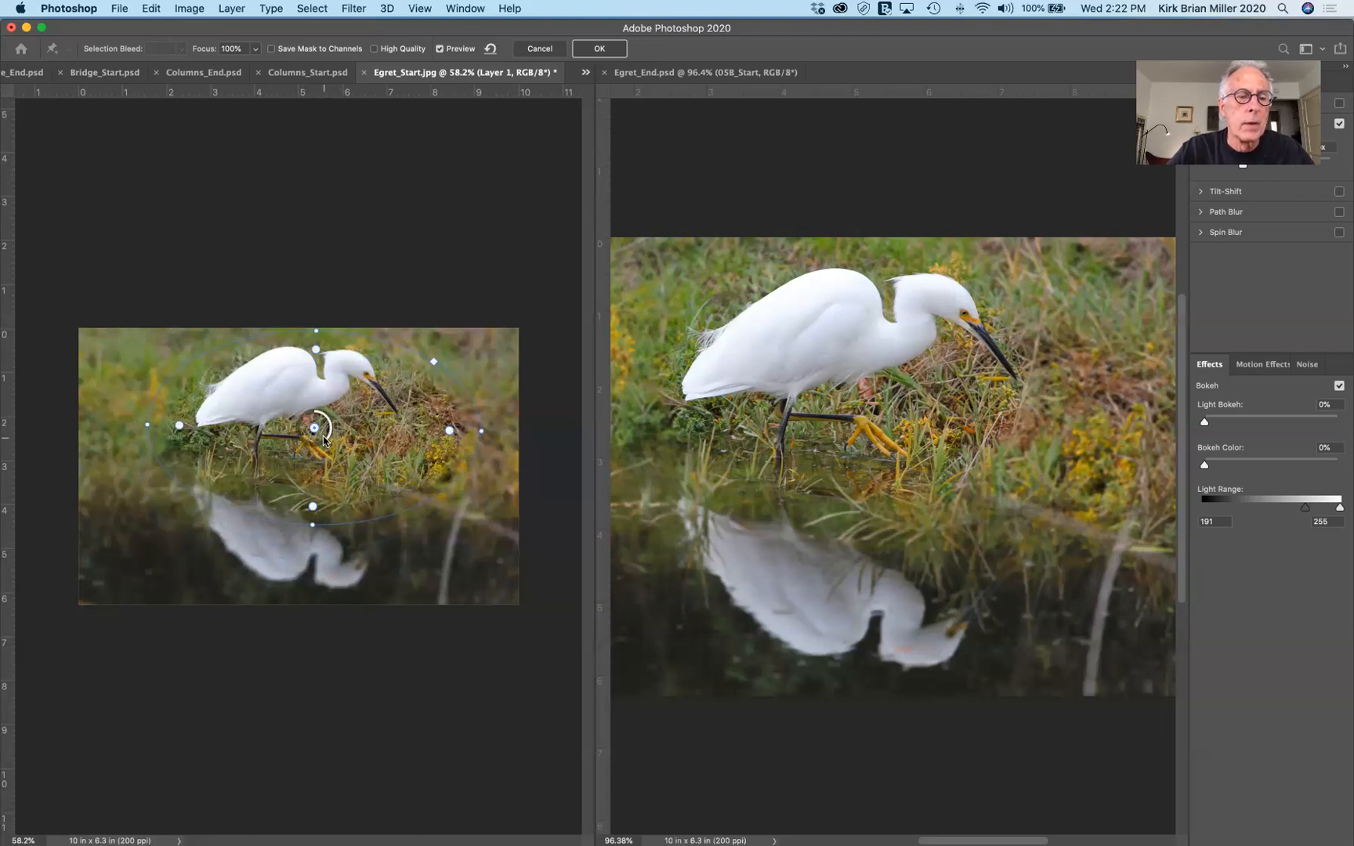
Adjust the Iris Blur strength to a light blur around the egret and apply the filter
drag(329, 443, 301, 429)
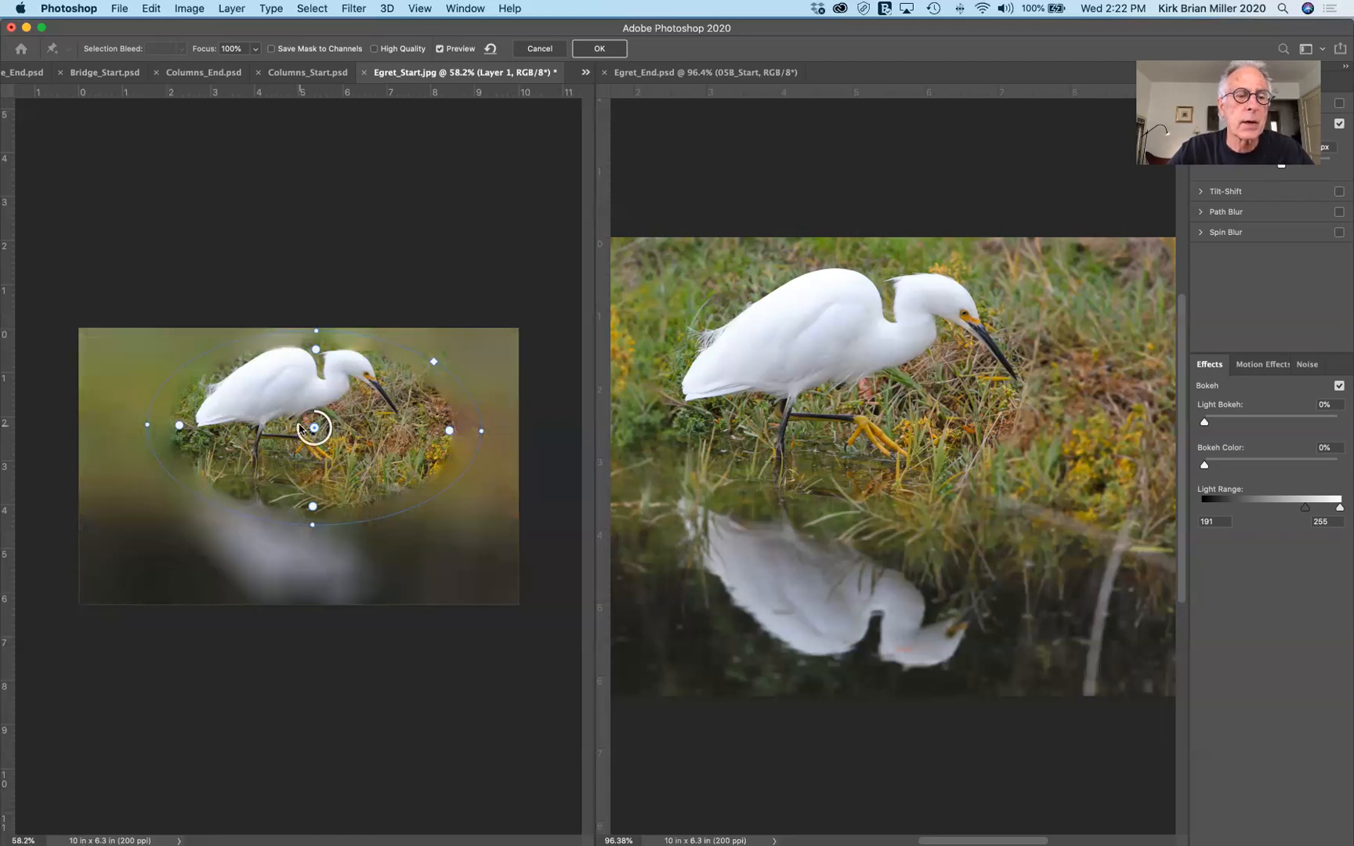
mouse_move(300, 430)
mouse_down()
mouse_move(318, 448)
mouse_move(326, 429)
mouse_up()
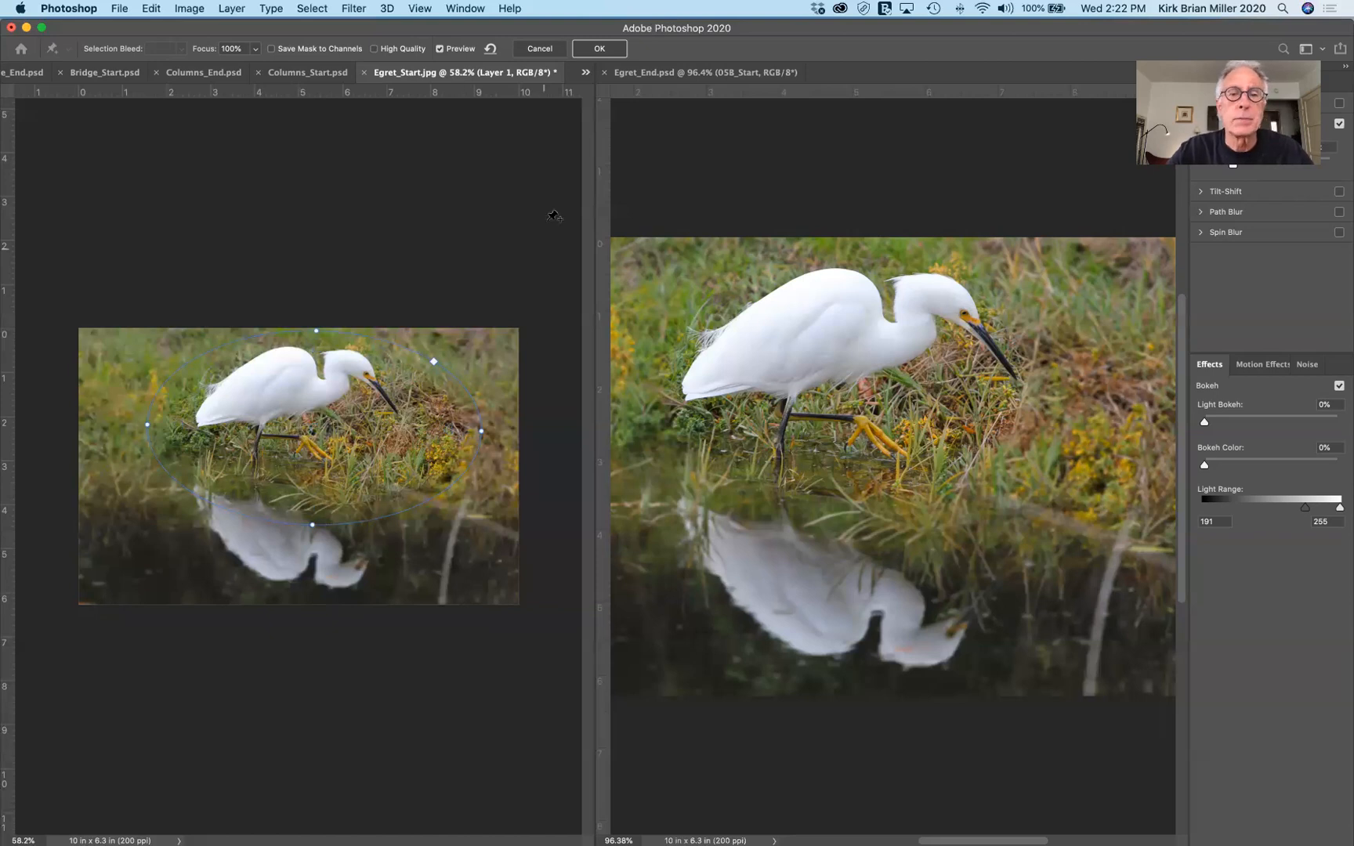
click(599, 48)
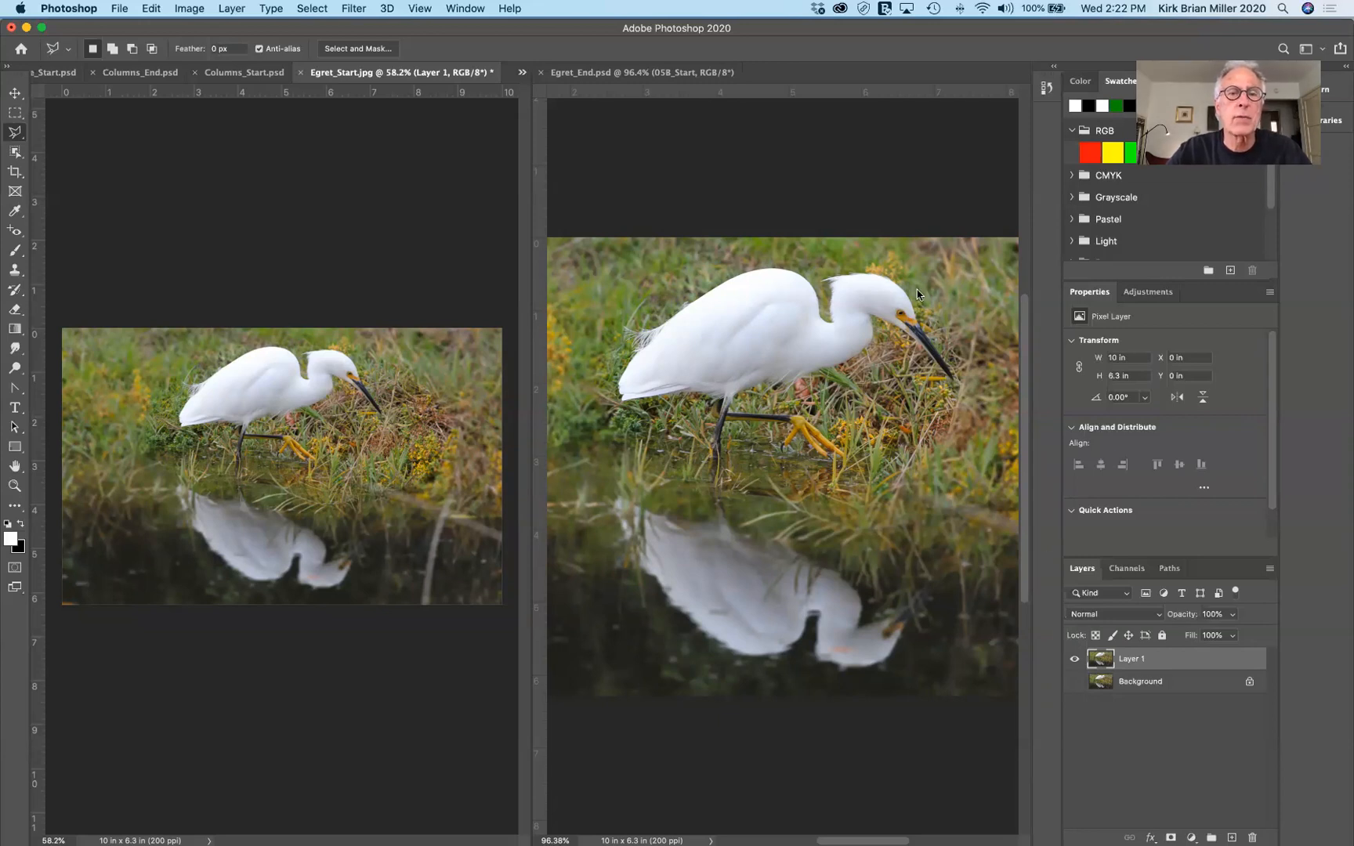
Close Egret_End.psd, and close Egret_Start.jpg without saving its changes
click(541, 73)
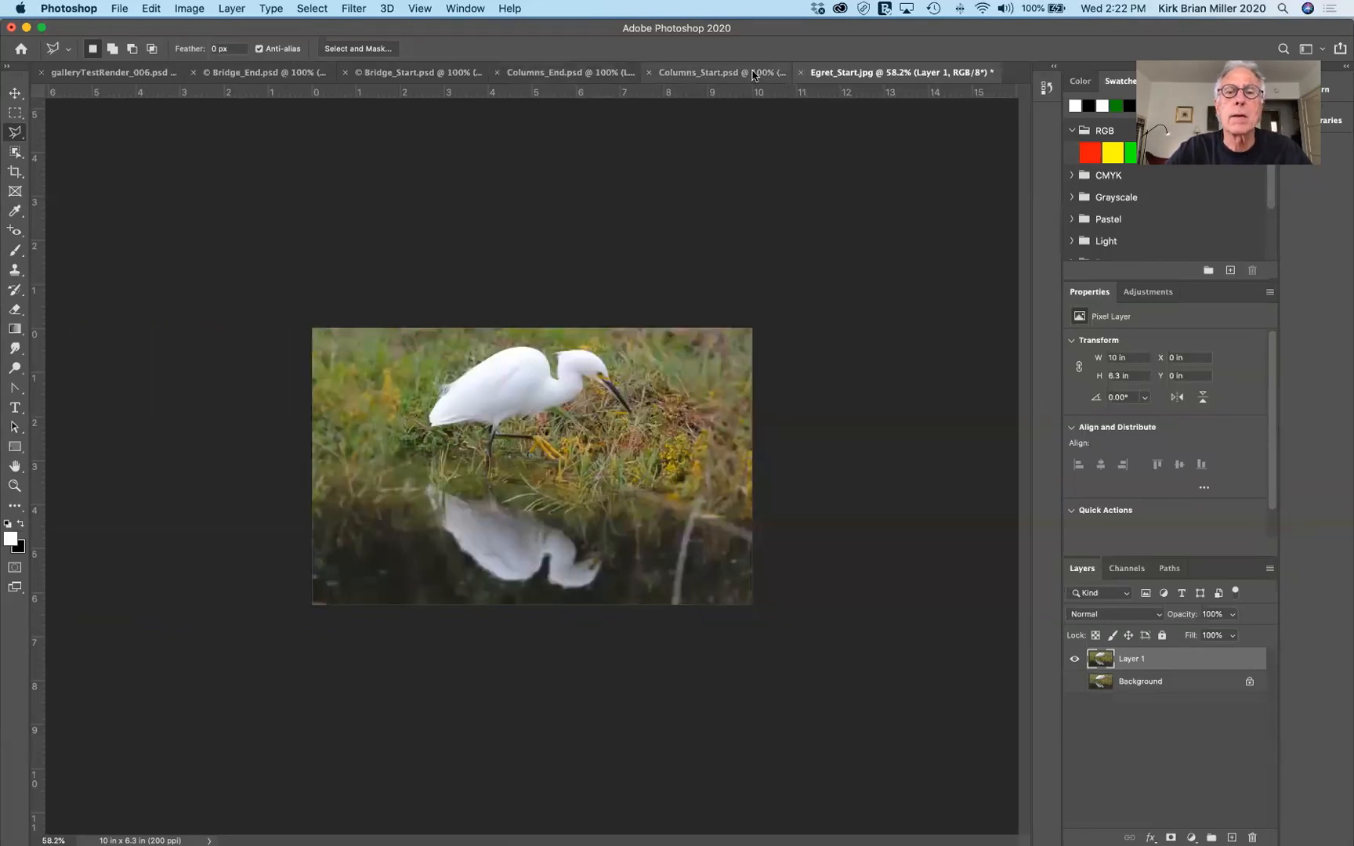
click(802, 75)
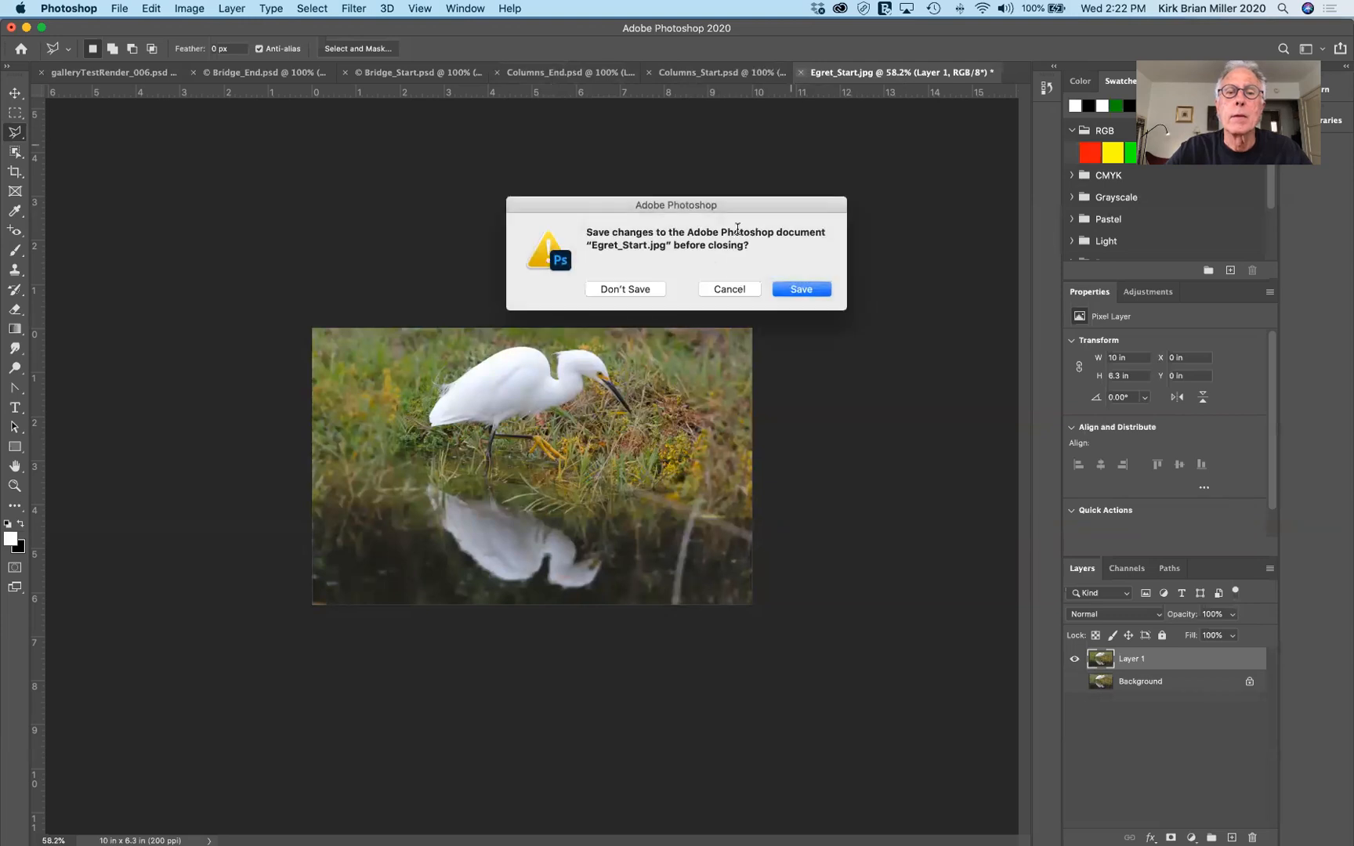
click(656, 290)
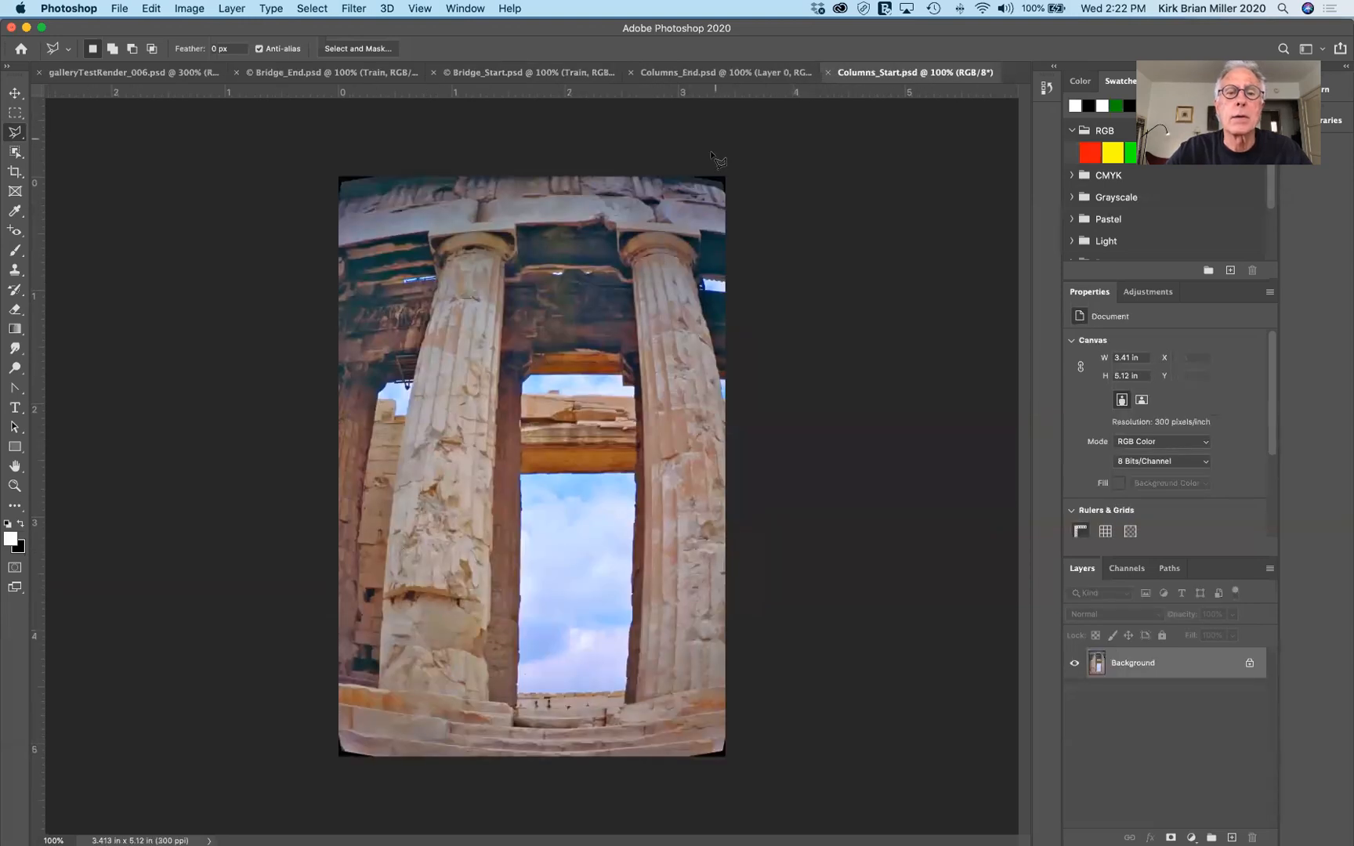
Arrange Columns_Start.psd and Columns_End.psd side by side in a 2-up Vertical layout
click(742, 76)
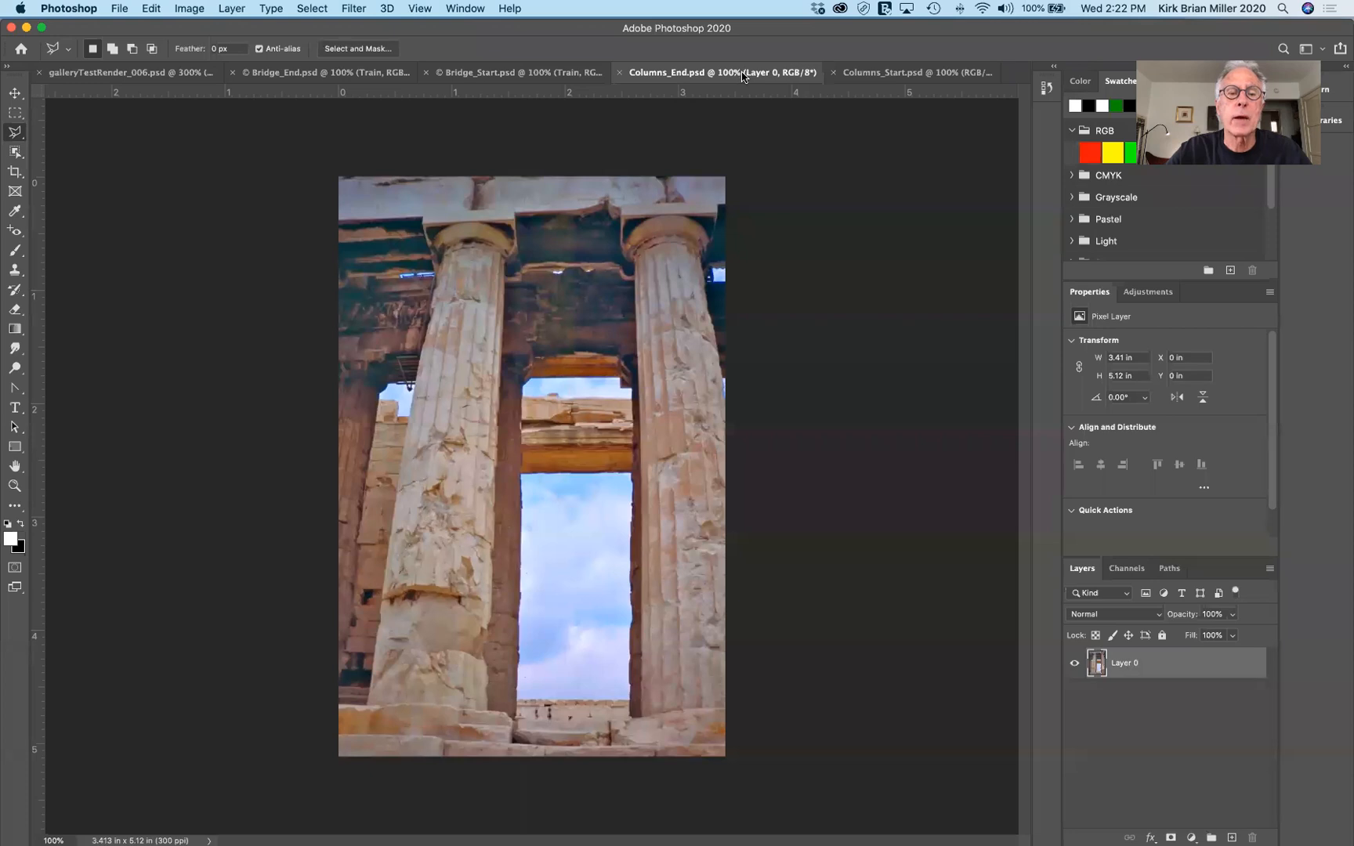
click(599, 76)
click(707, 76)
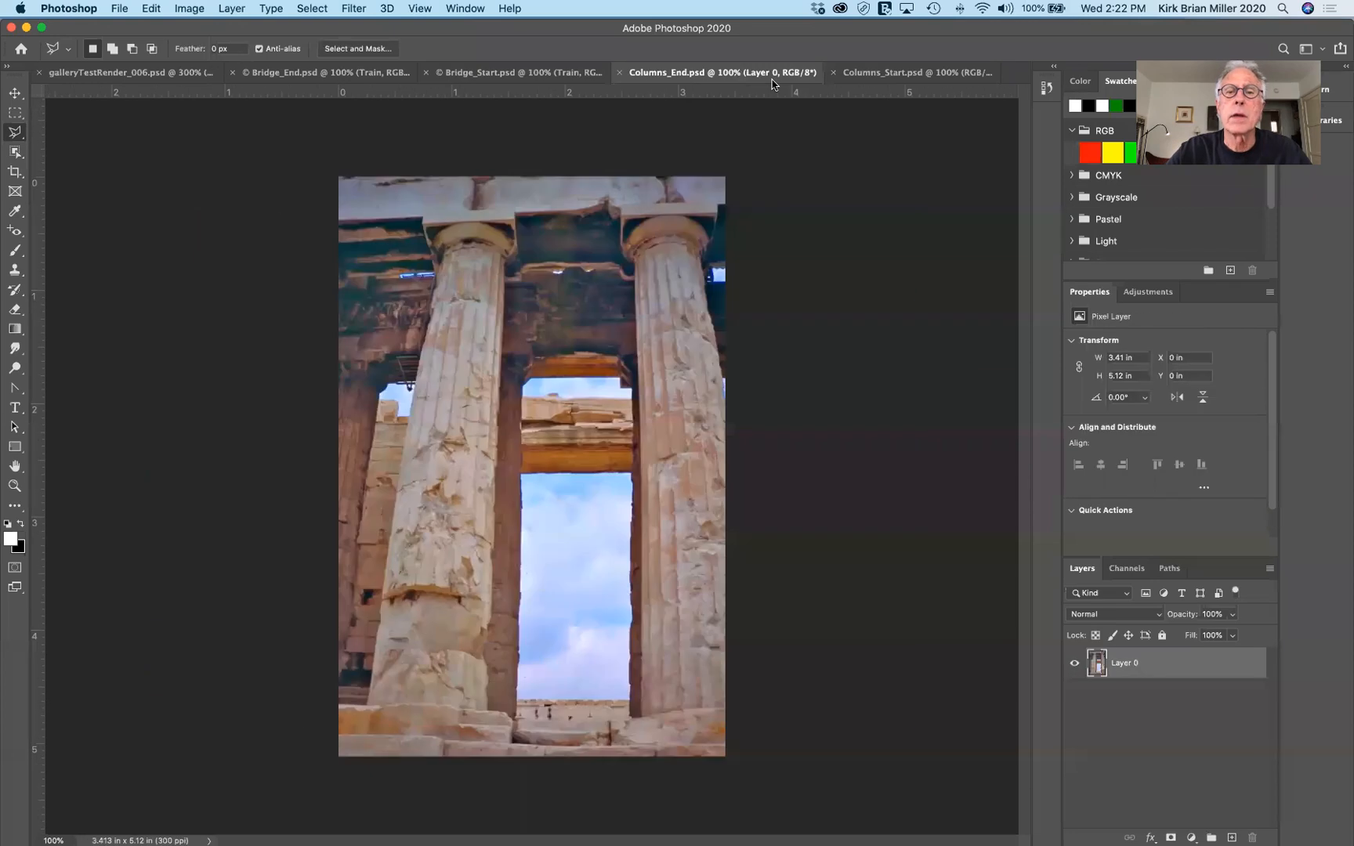
click(882, 76)
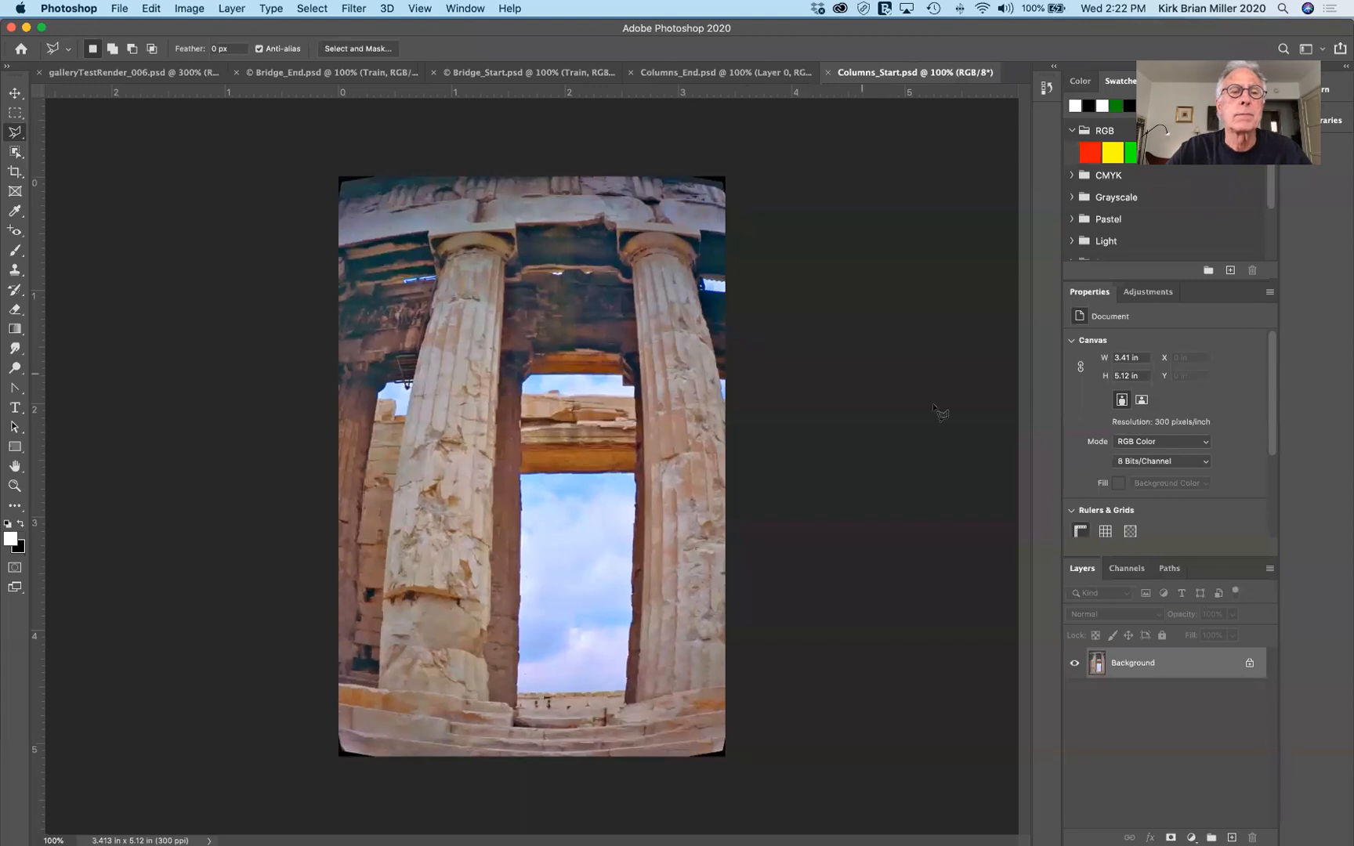
click(468, 9)
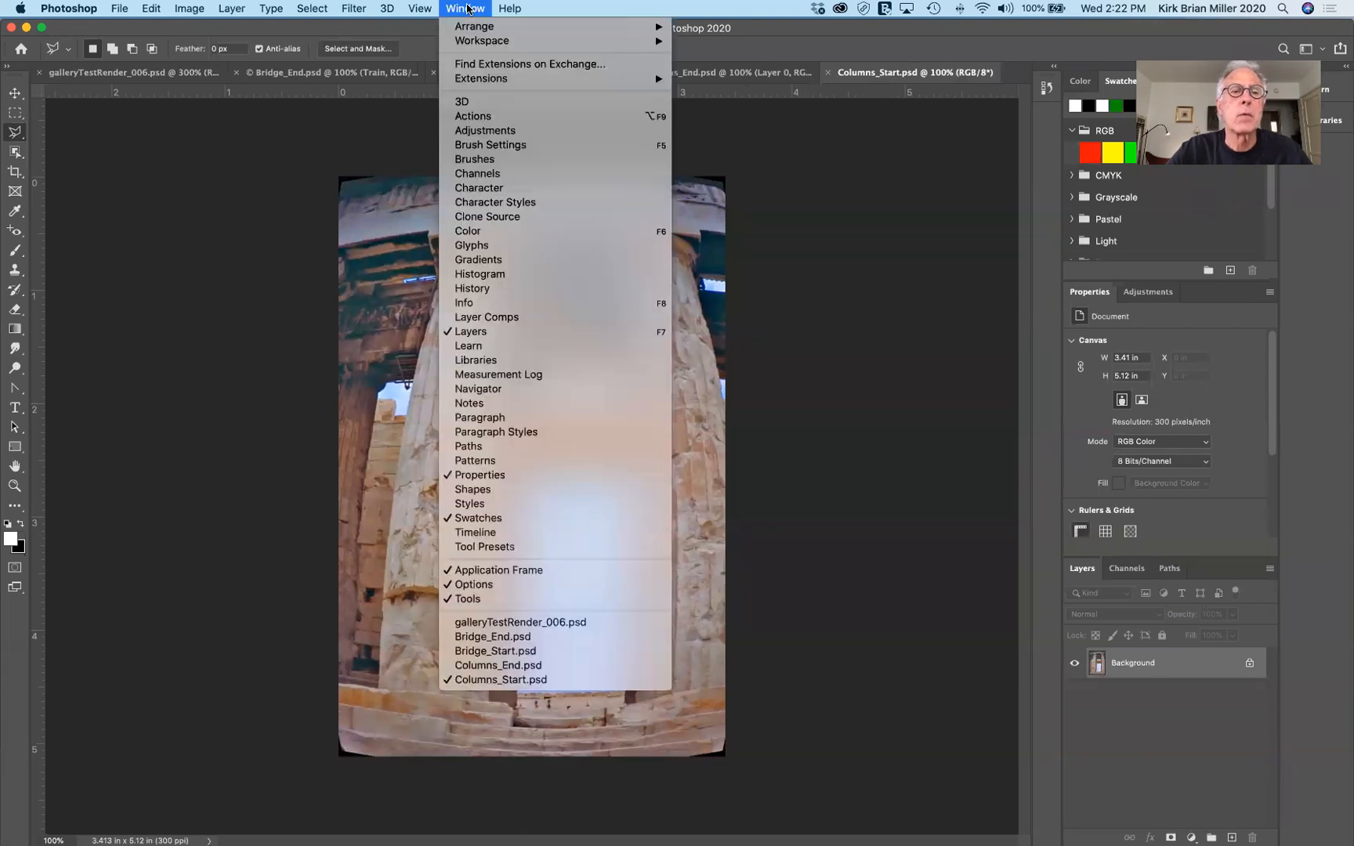
mouse_move(502, 27)
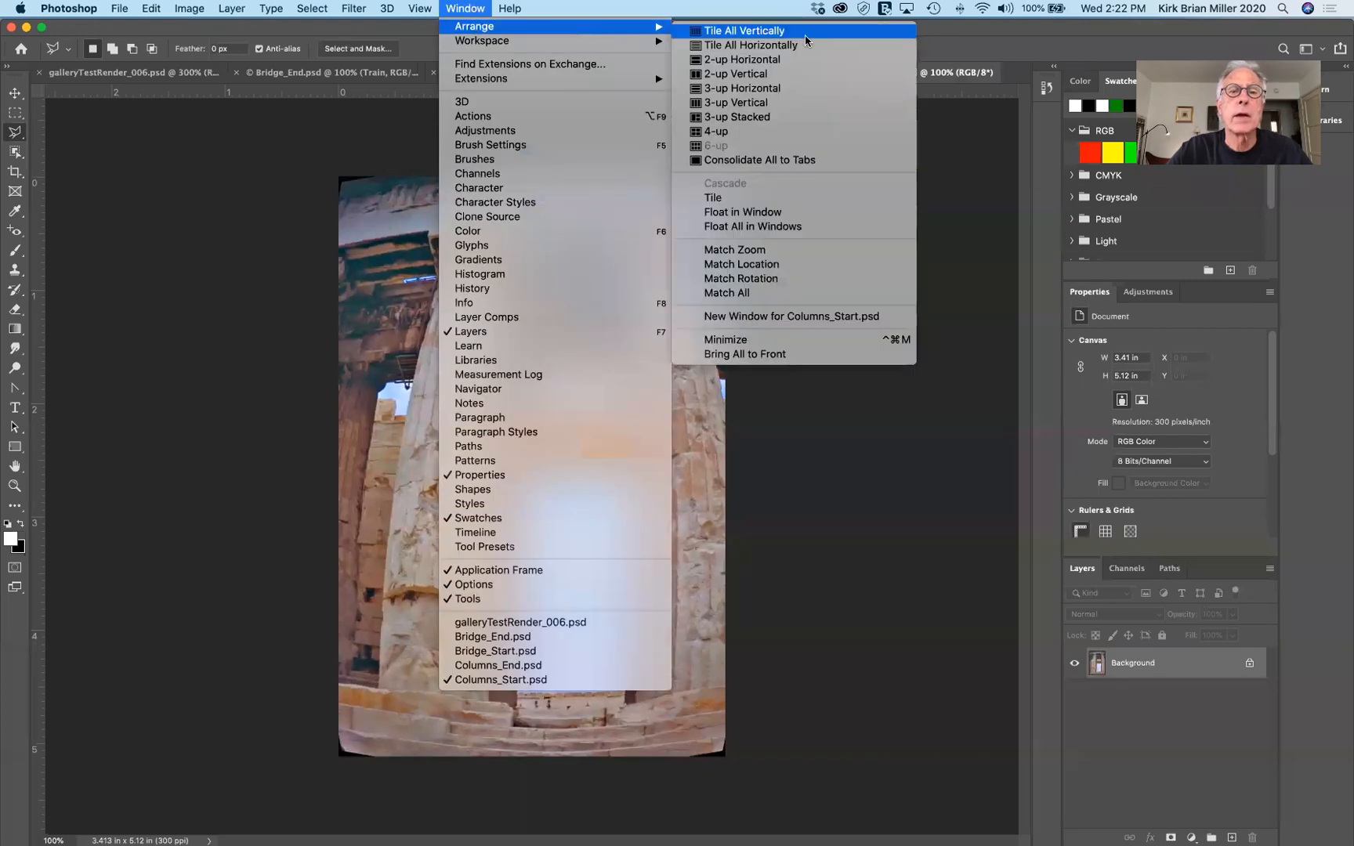
click(770, 75)
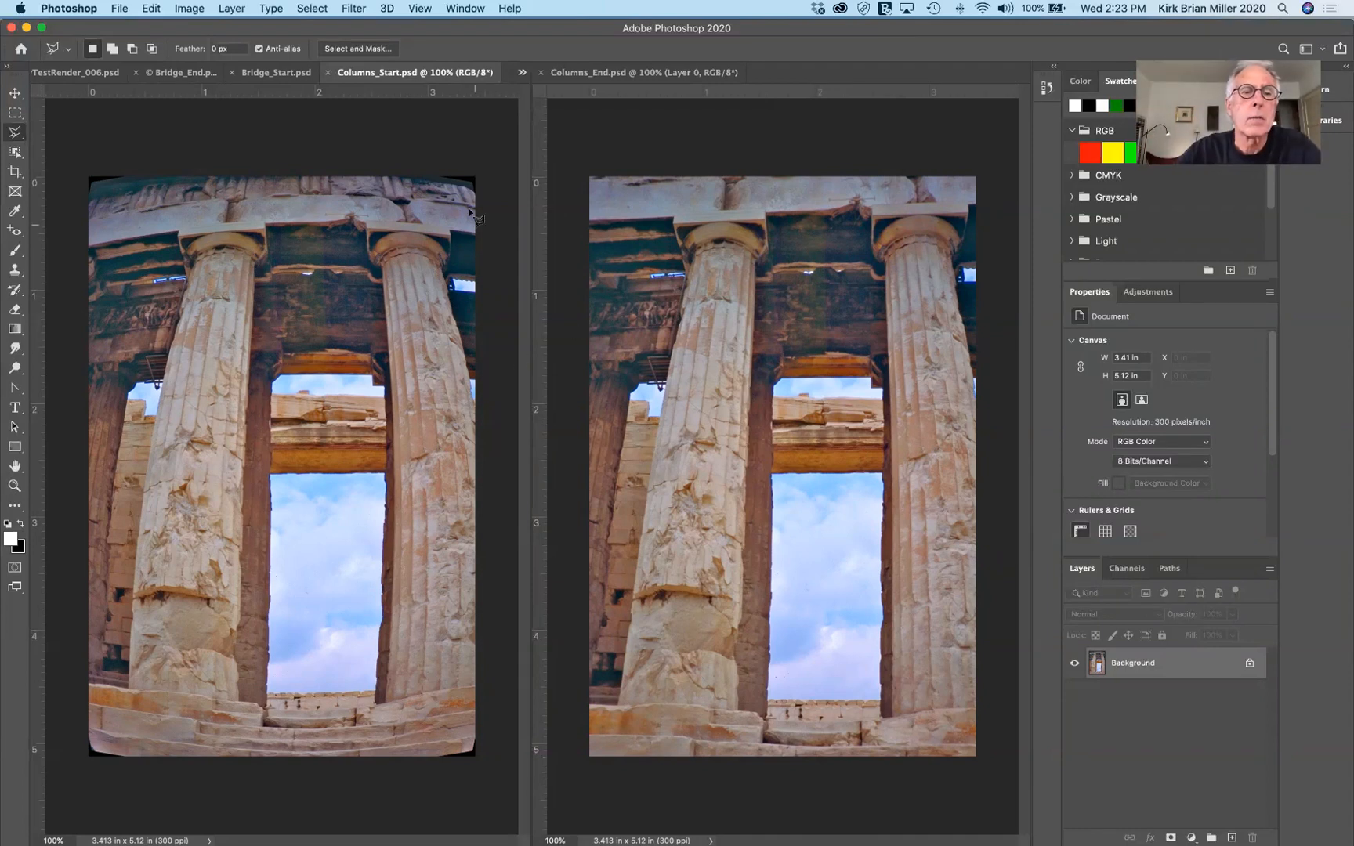
click(445, 169)
double_click(270, 135)
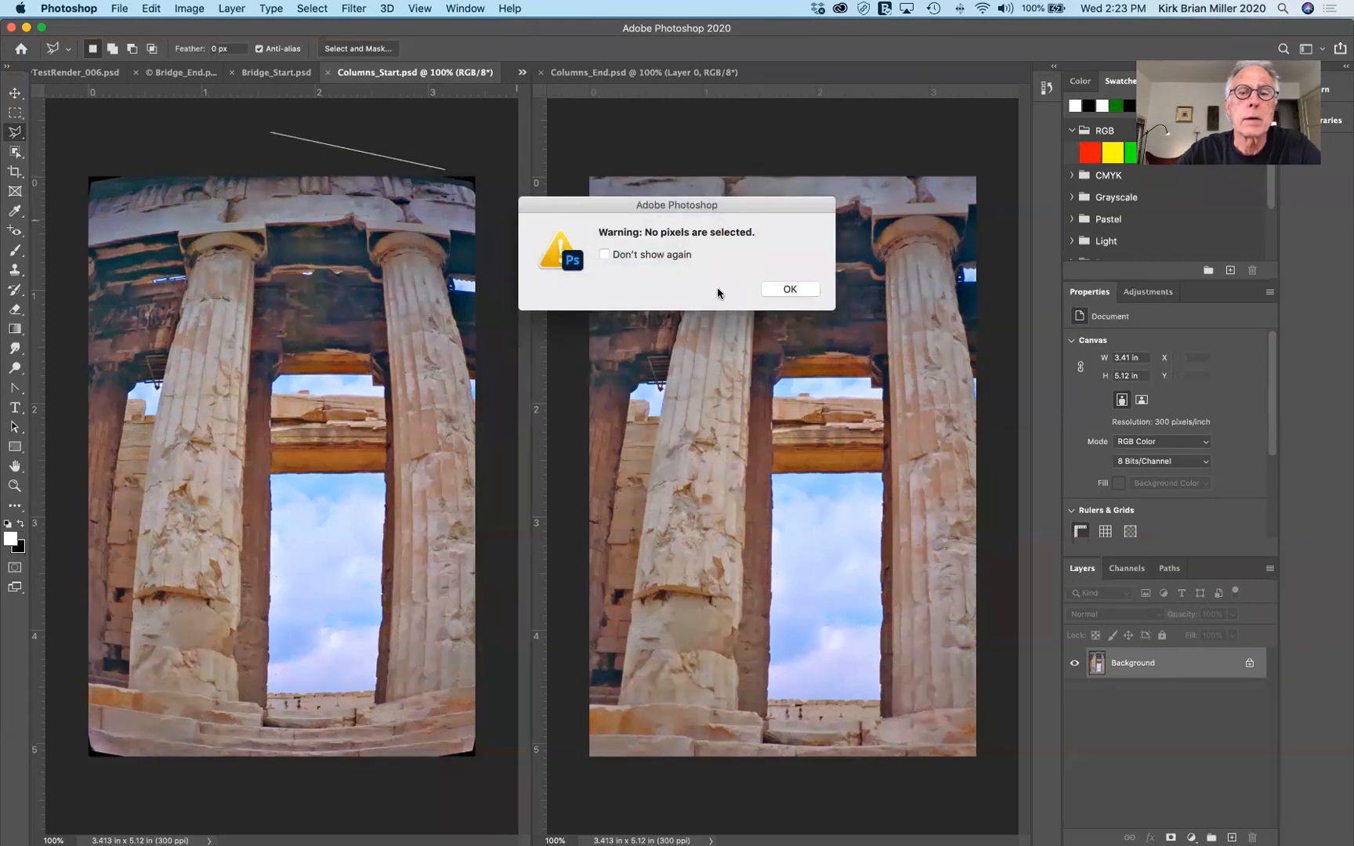
click(799, 290)
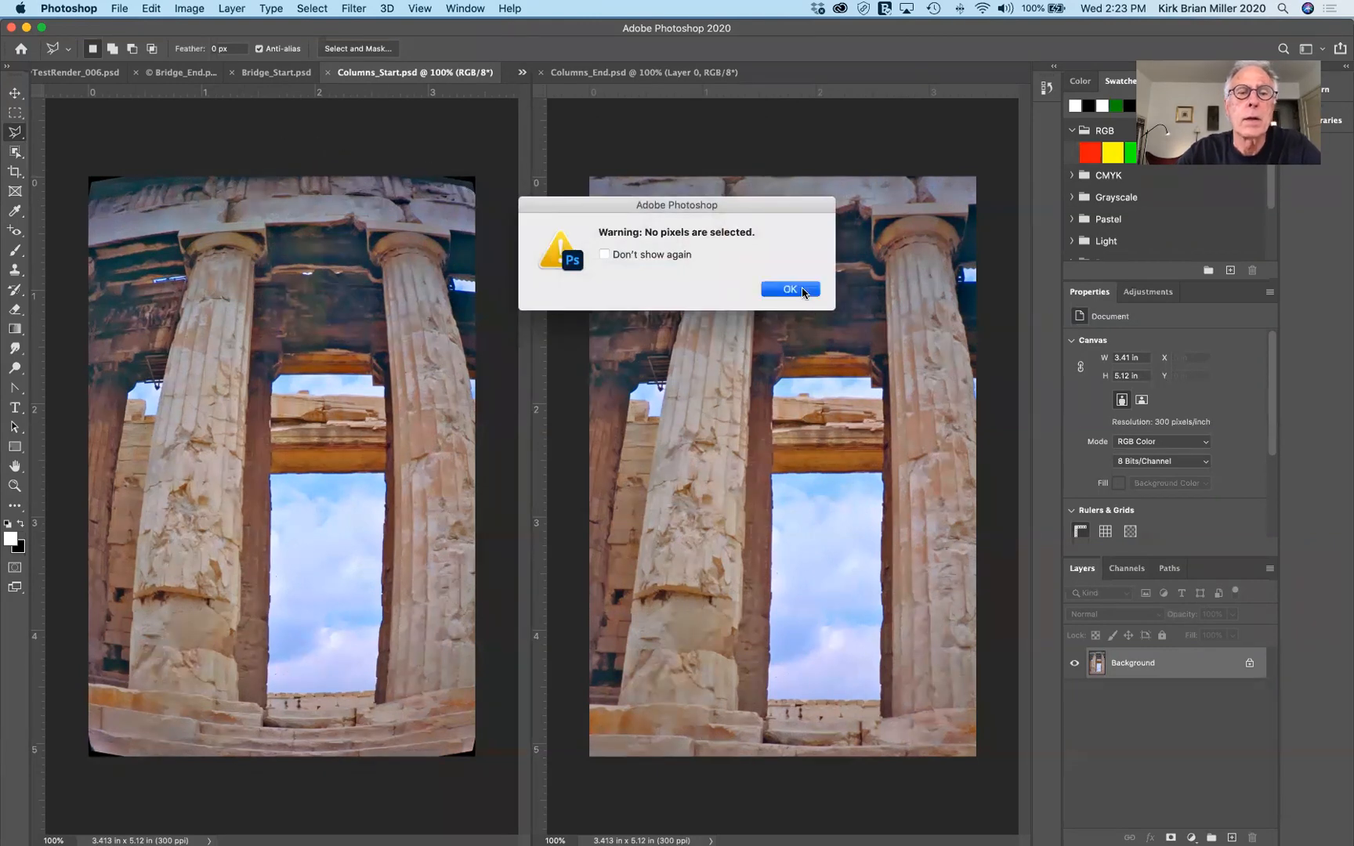
Start a custom Lens Correction on Columns_Start.psd and set Remove Distortion to +94.00 to straighten the barrel-distorted columns
click(14, 93)
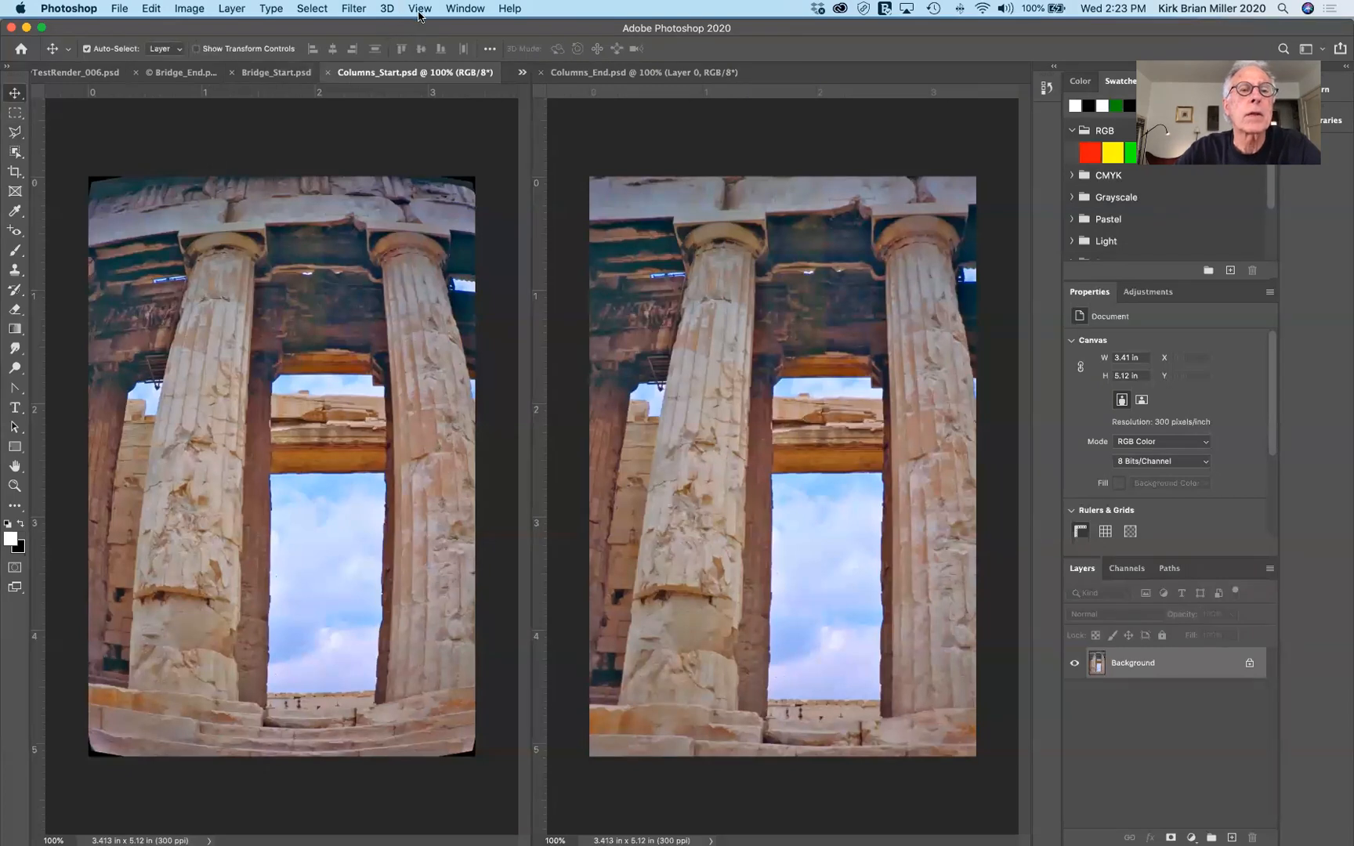
click(357, 9)
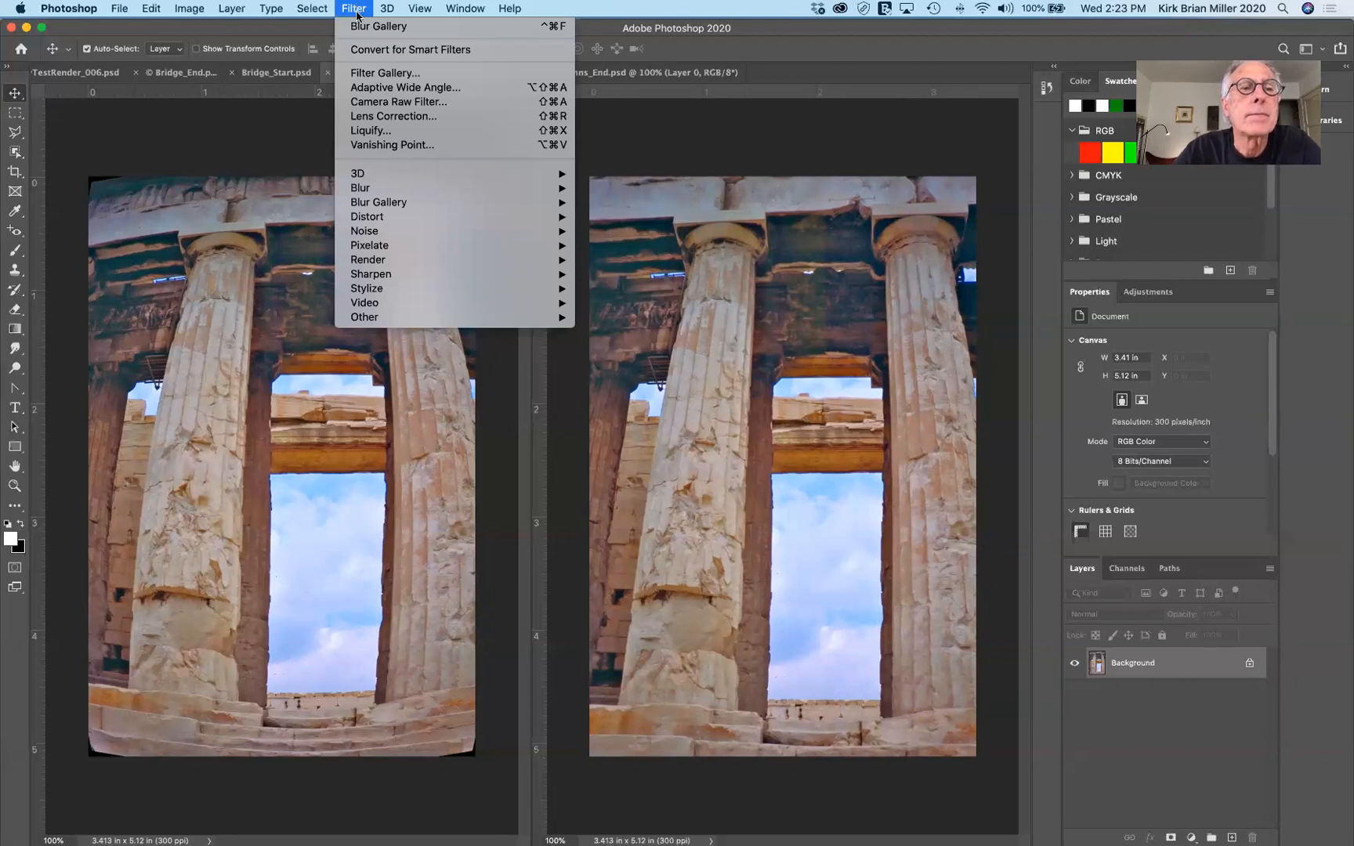
click(389, 116)
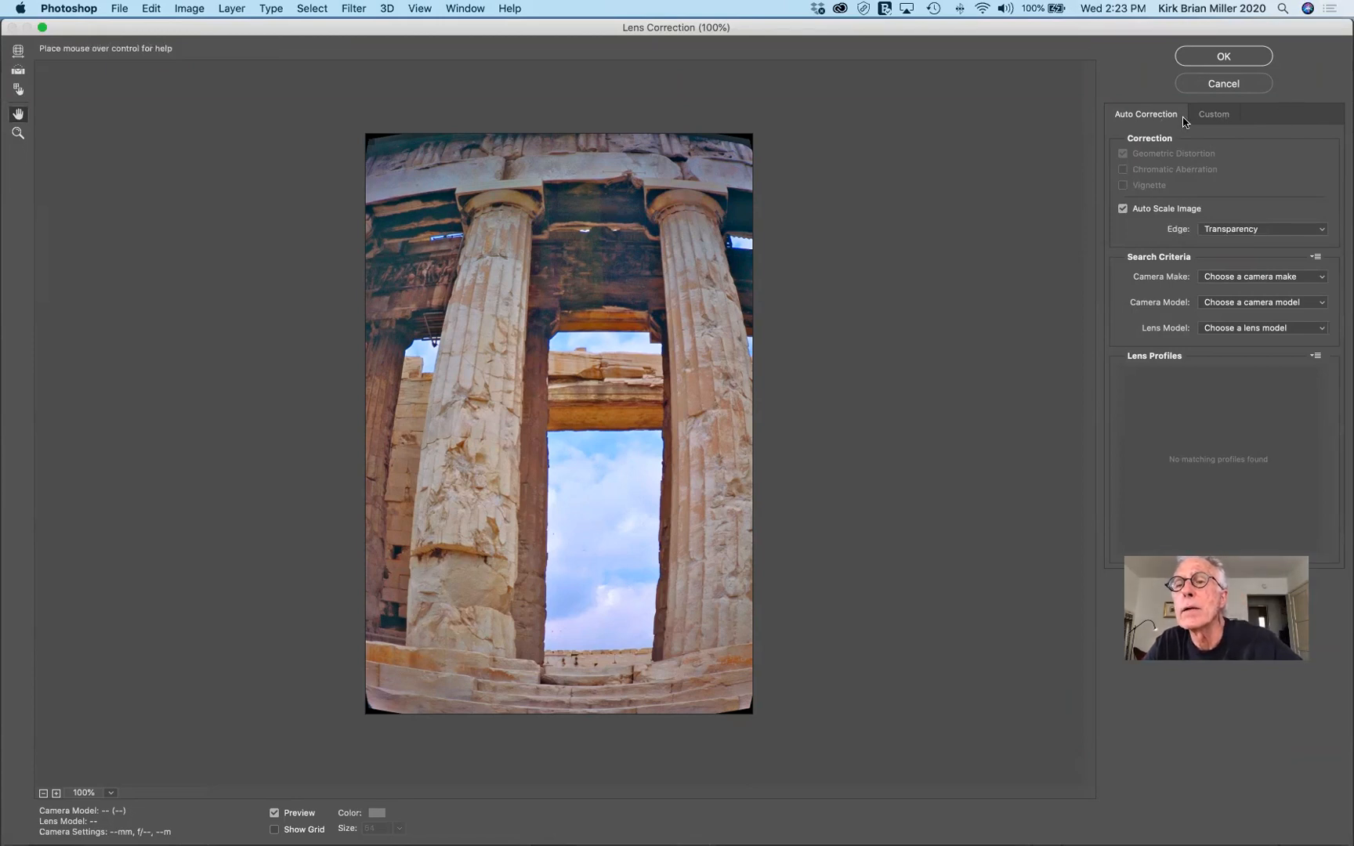
click(1217, 120)
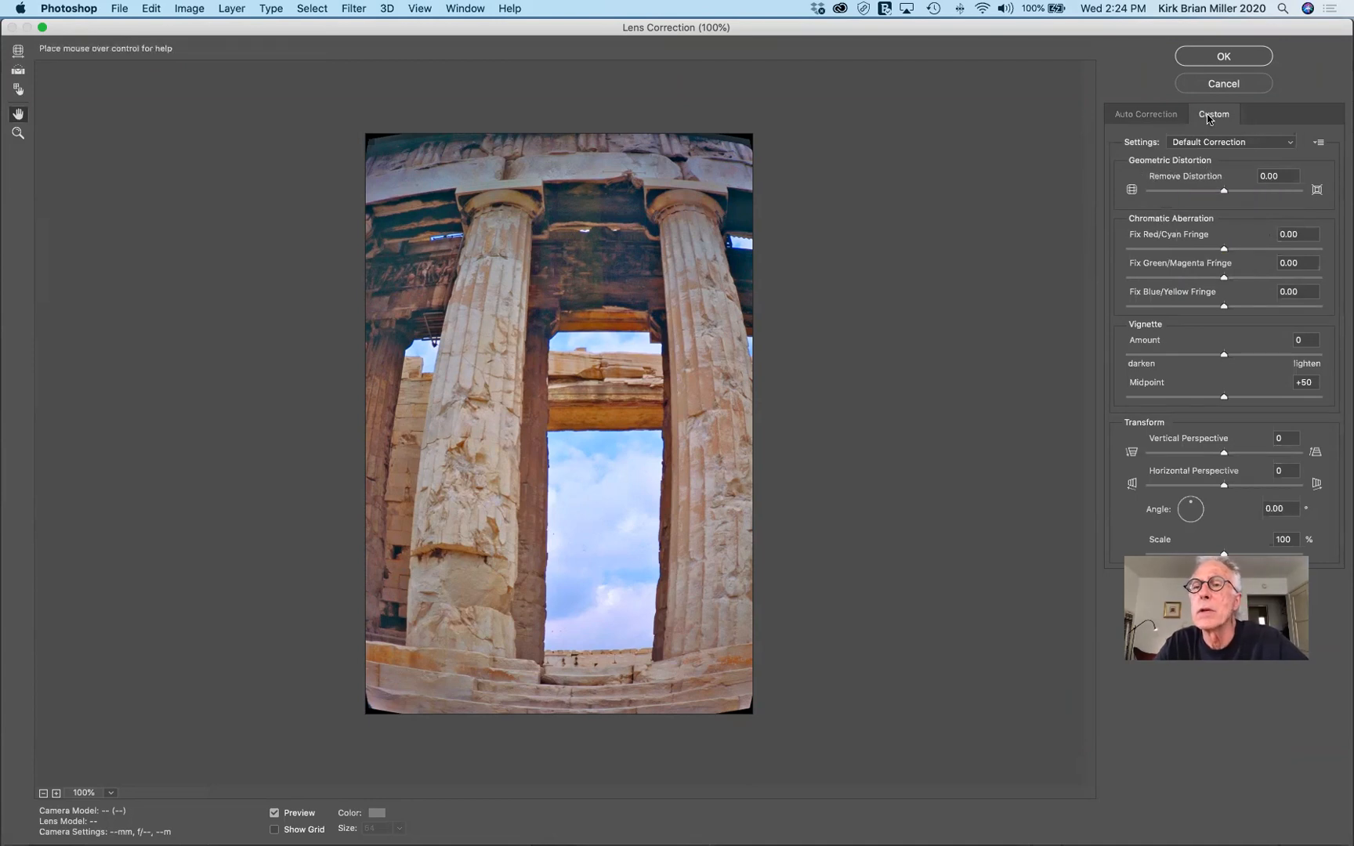
click(1159, 116)
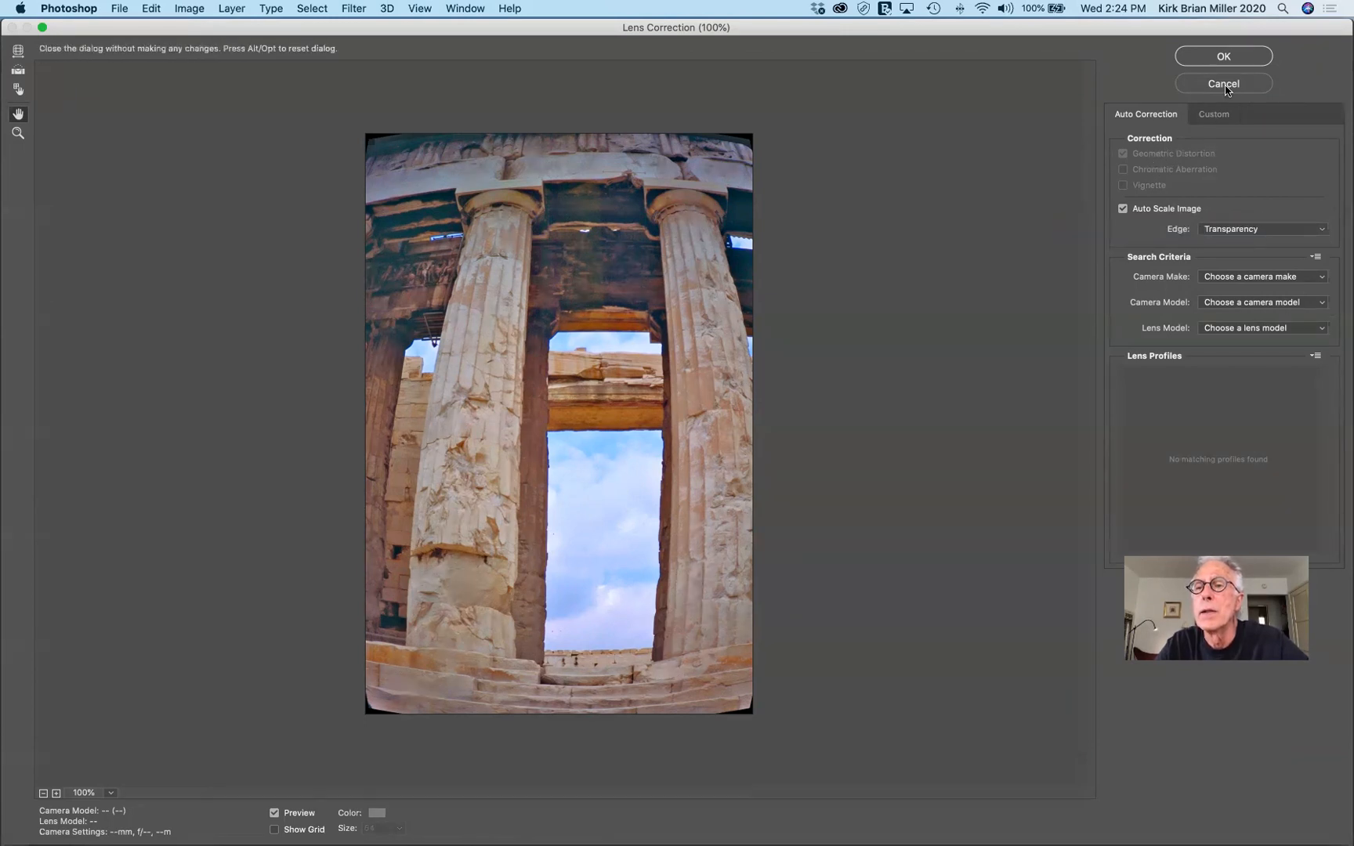
click(1228, 116)
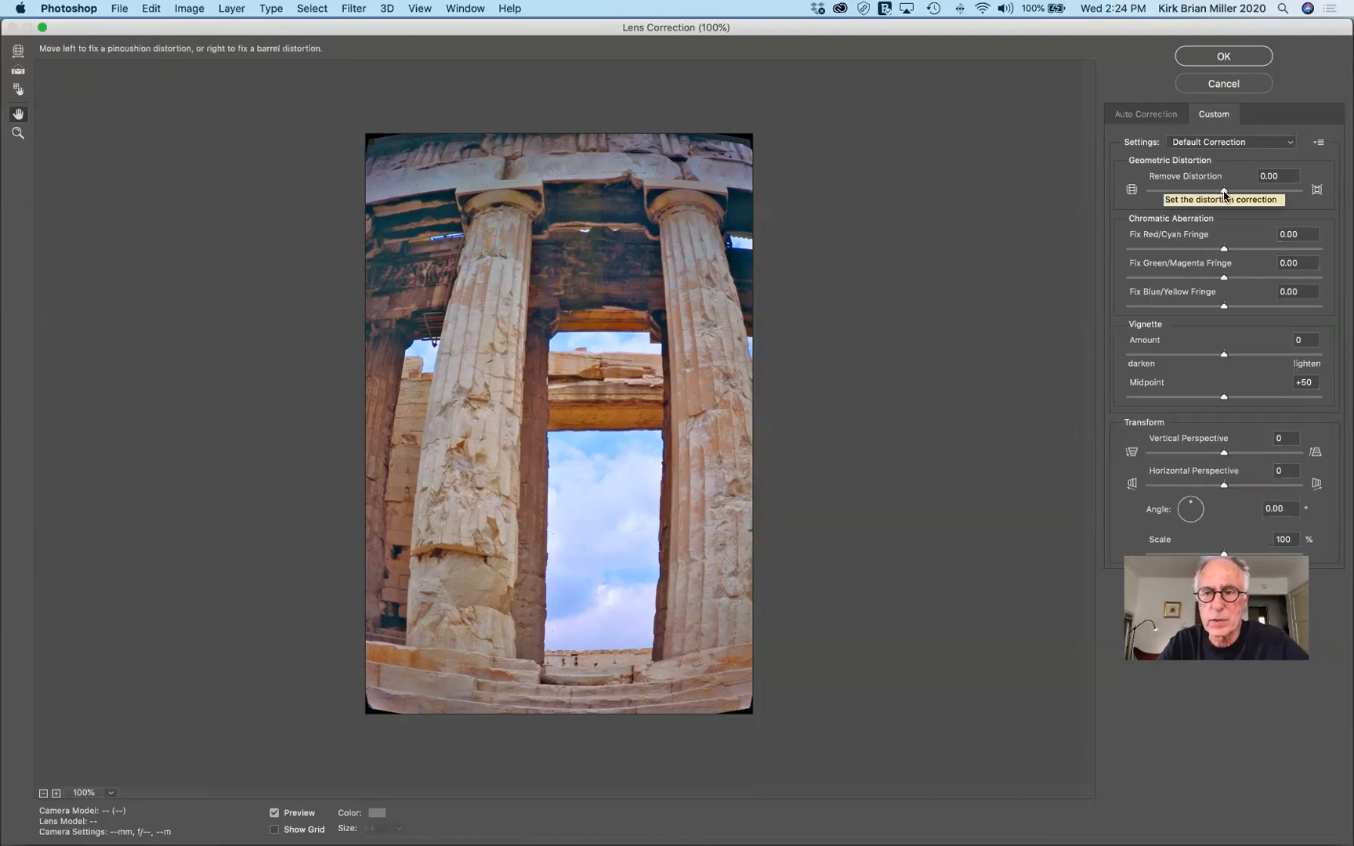
drag(1224, 193, 1195, 195)
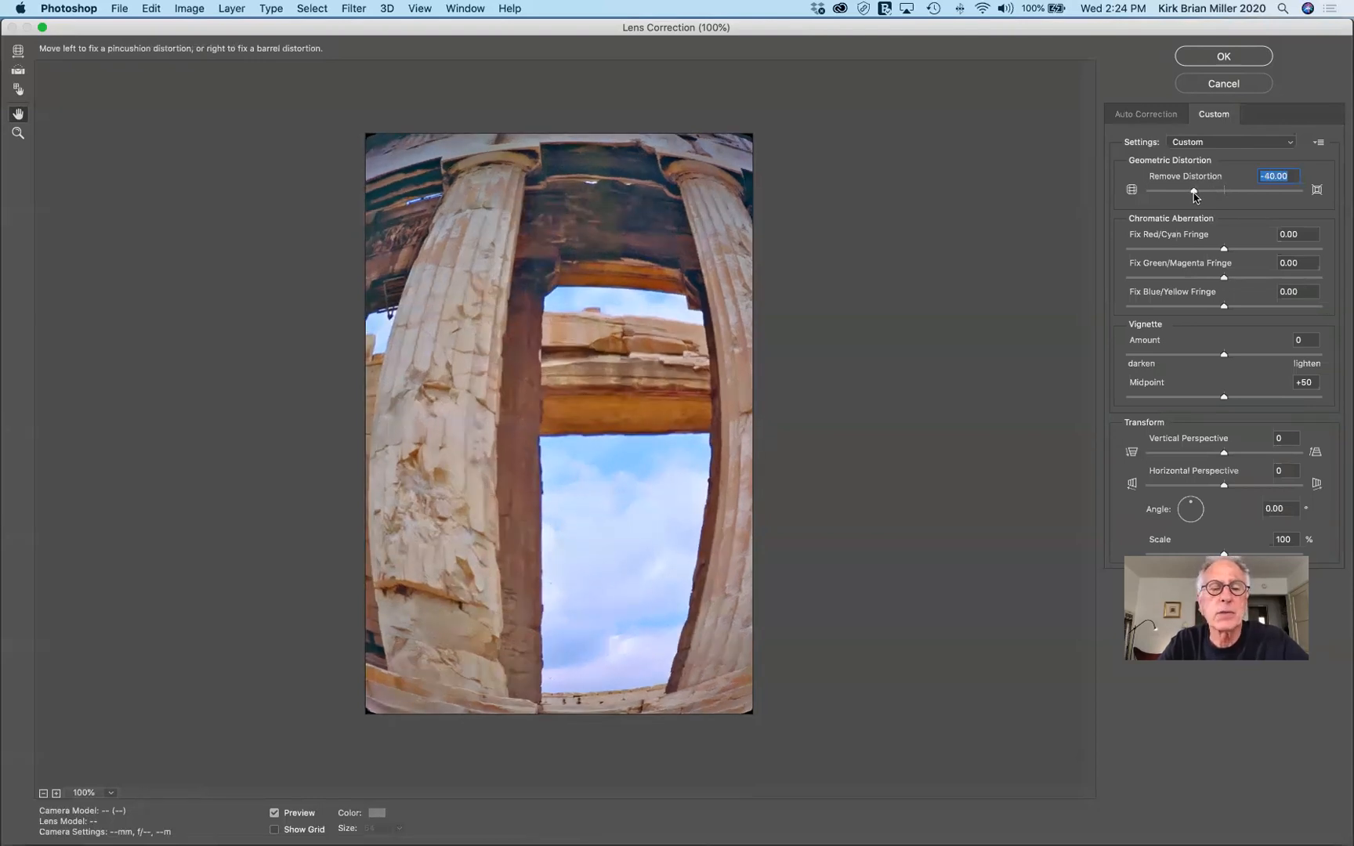
drag(1194, 195, 1295, 188)
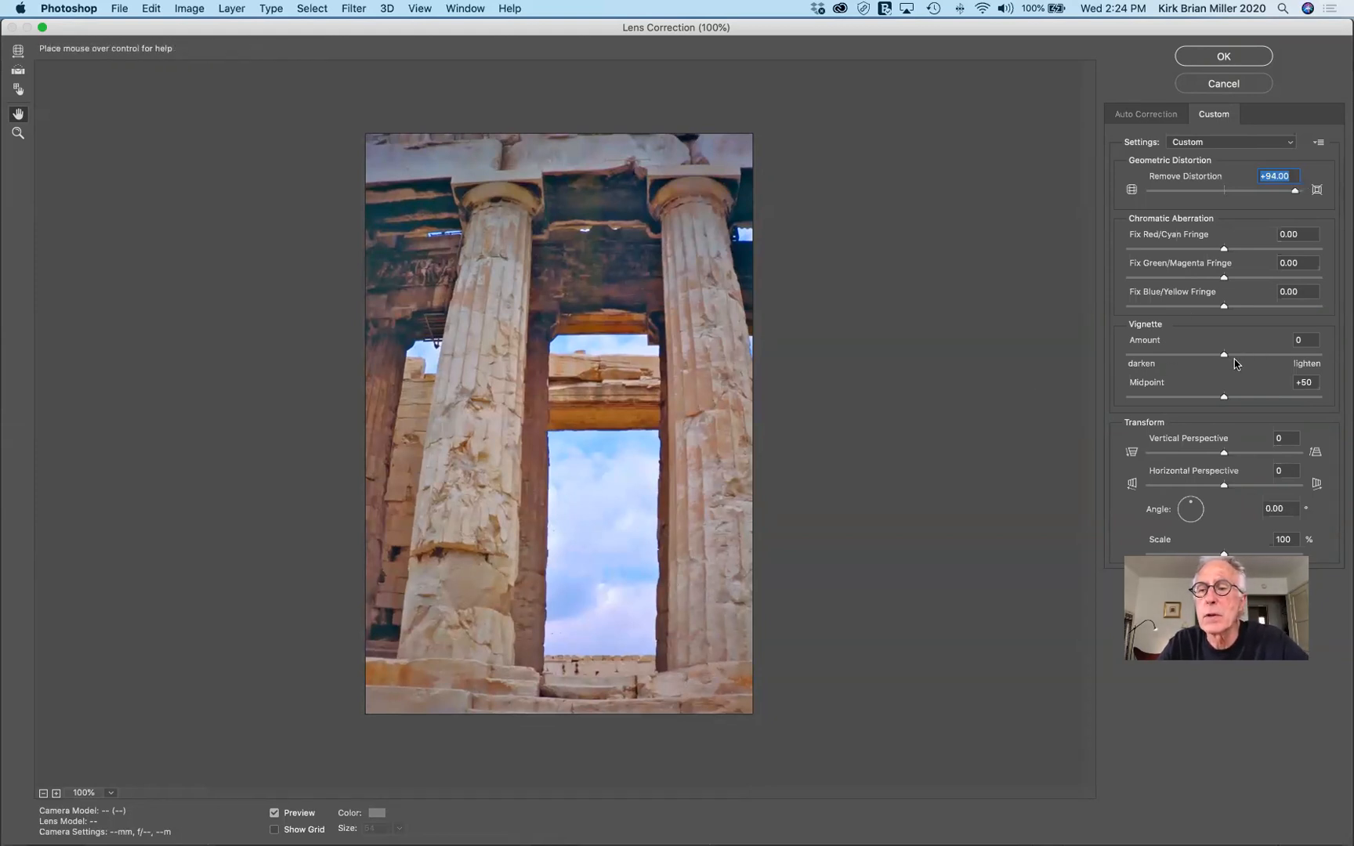
Set the vignette amount to +42 and the vertical perspective to -12, and apply the lens correction
drag(1224, 357, 1264, 363)
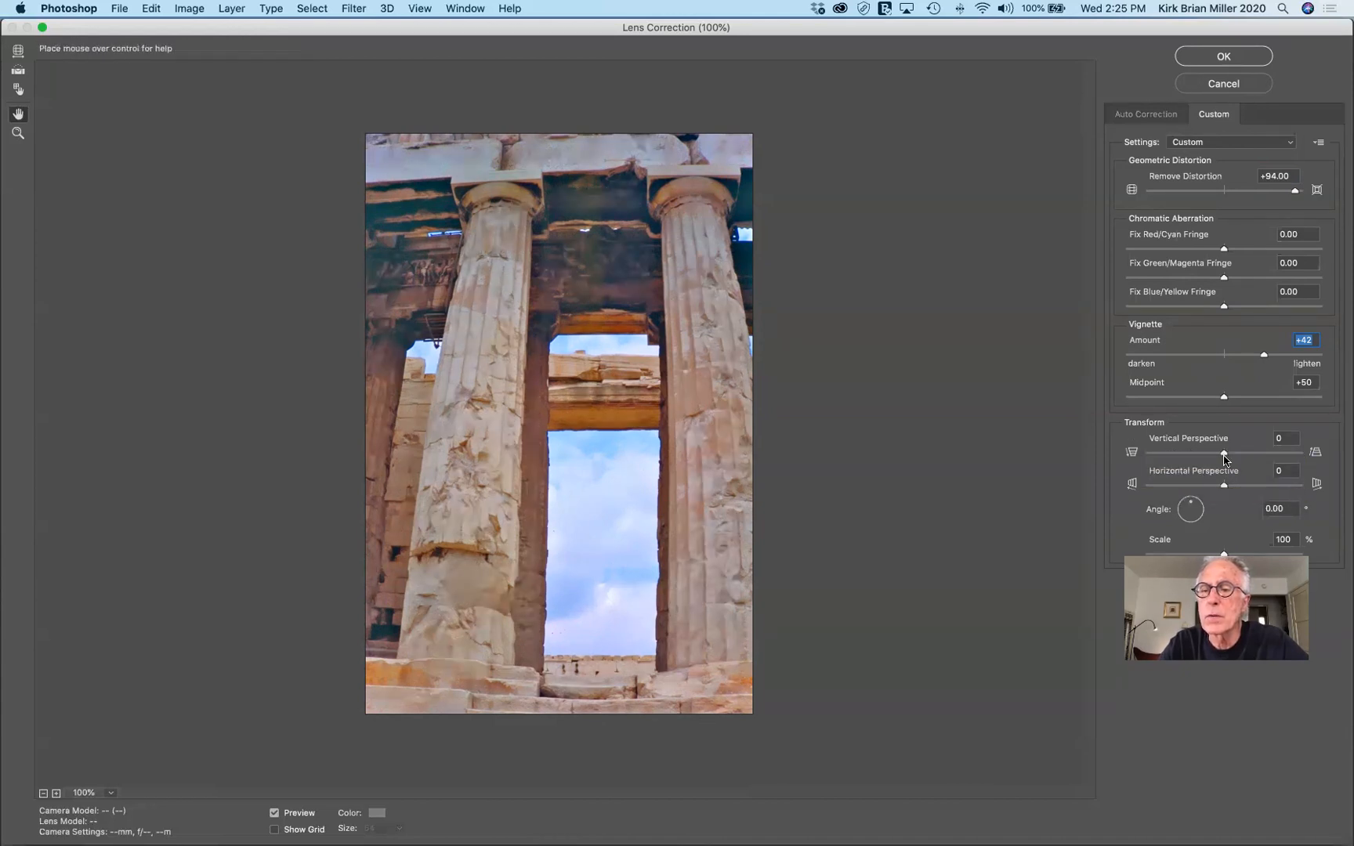
mouse_move(1224, 454)
mouse_down()
mouse_move(1257, 452)
mouse_move(1216, 449)
mouse_up()
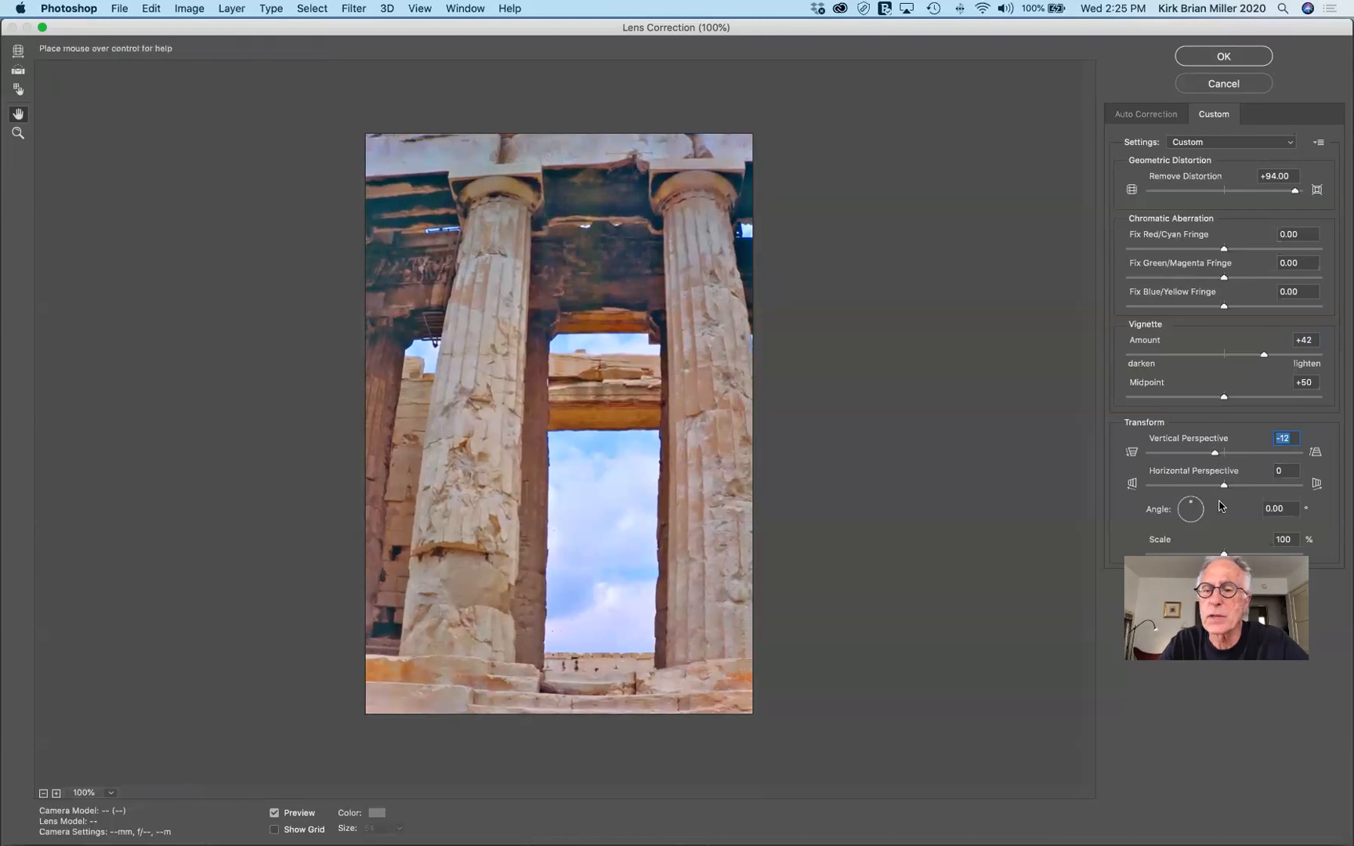
mouse_move(1225, 487)
mouse_down()
mouse_move(1263, 485)
mouse_move(1175, 486)
mouse_move(1222, 494)
mouse_up()
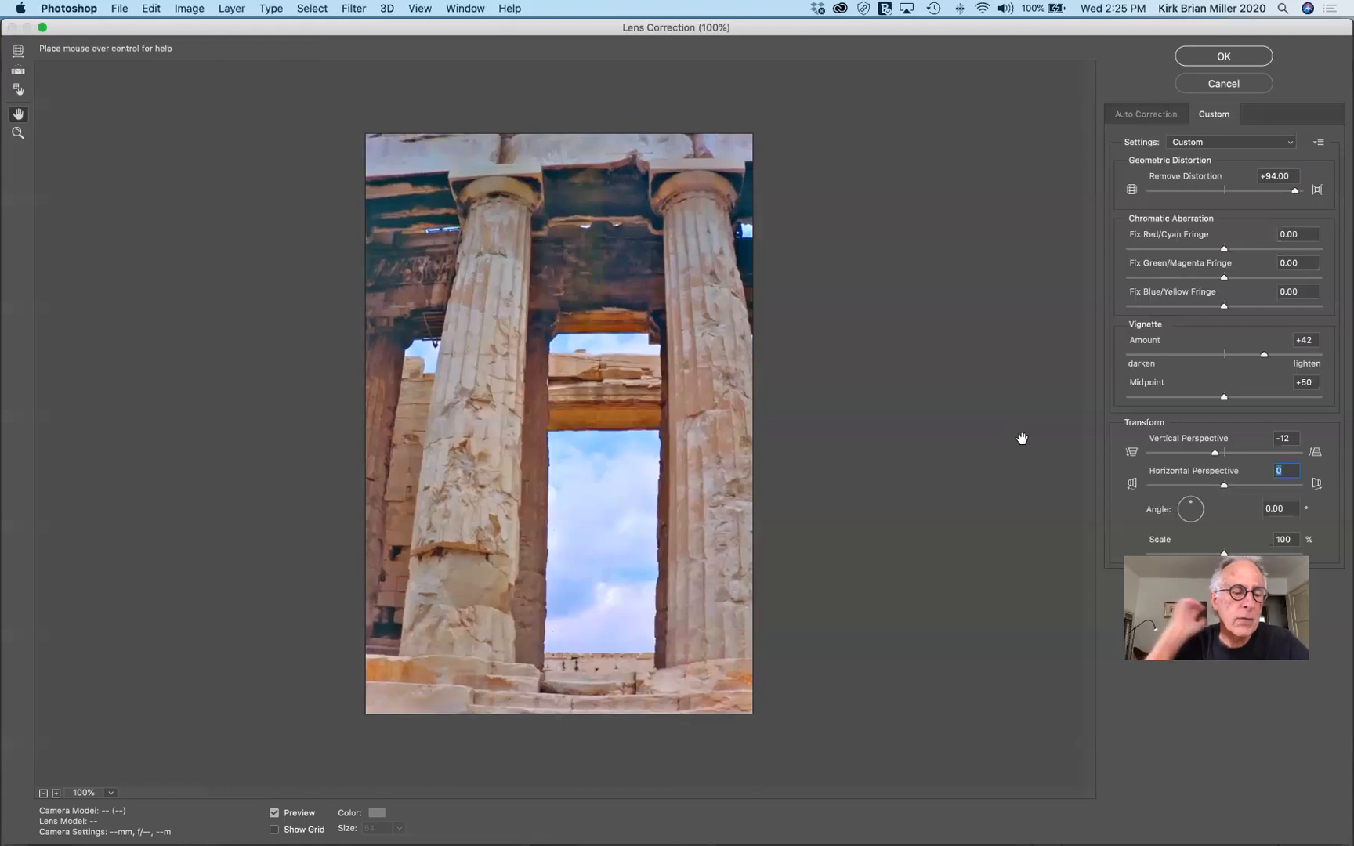
click(1226, 57)
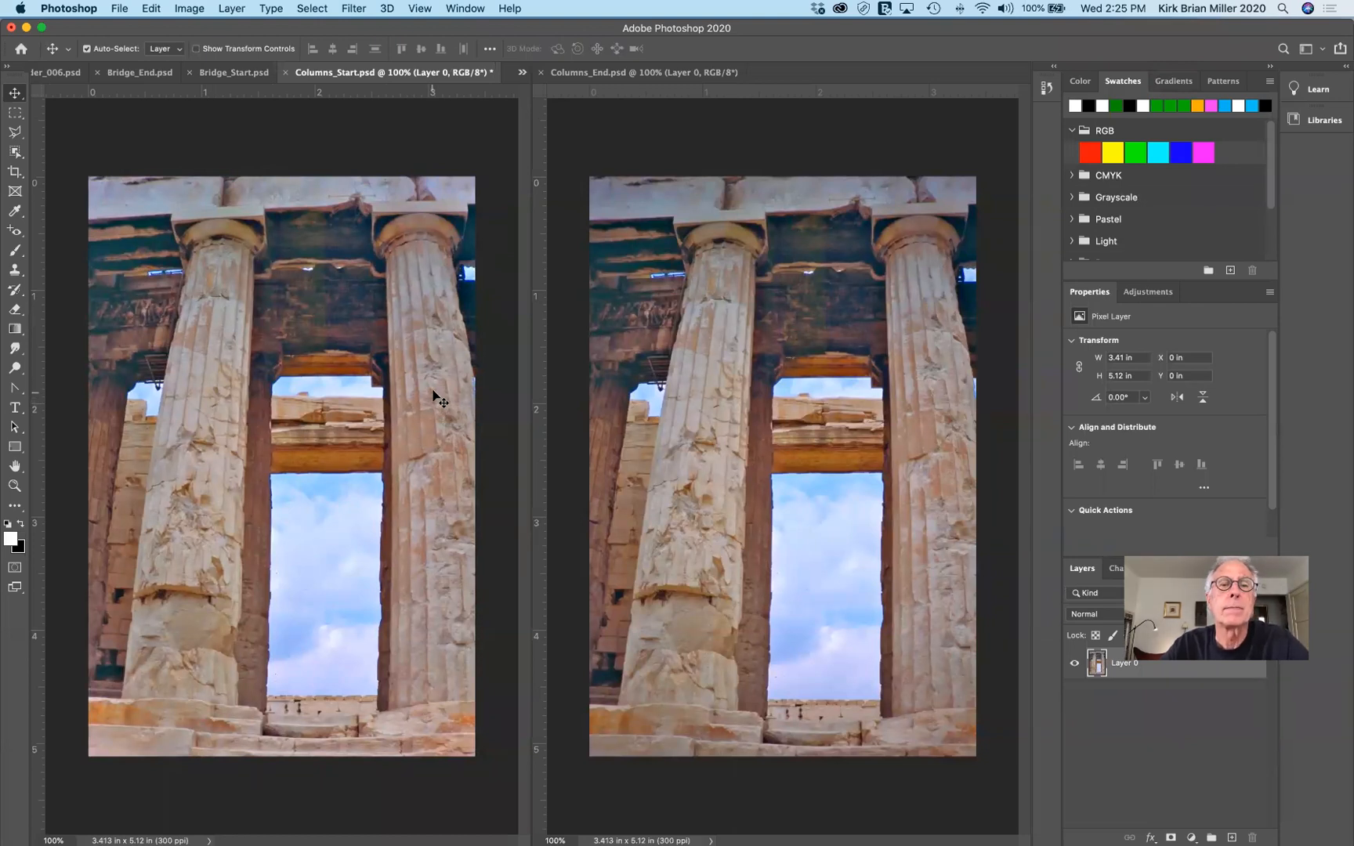
Close Columns_End.psd, and close Columns_Start.psd without saving its changes
click(543, 75)
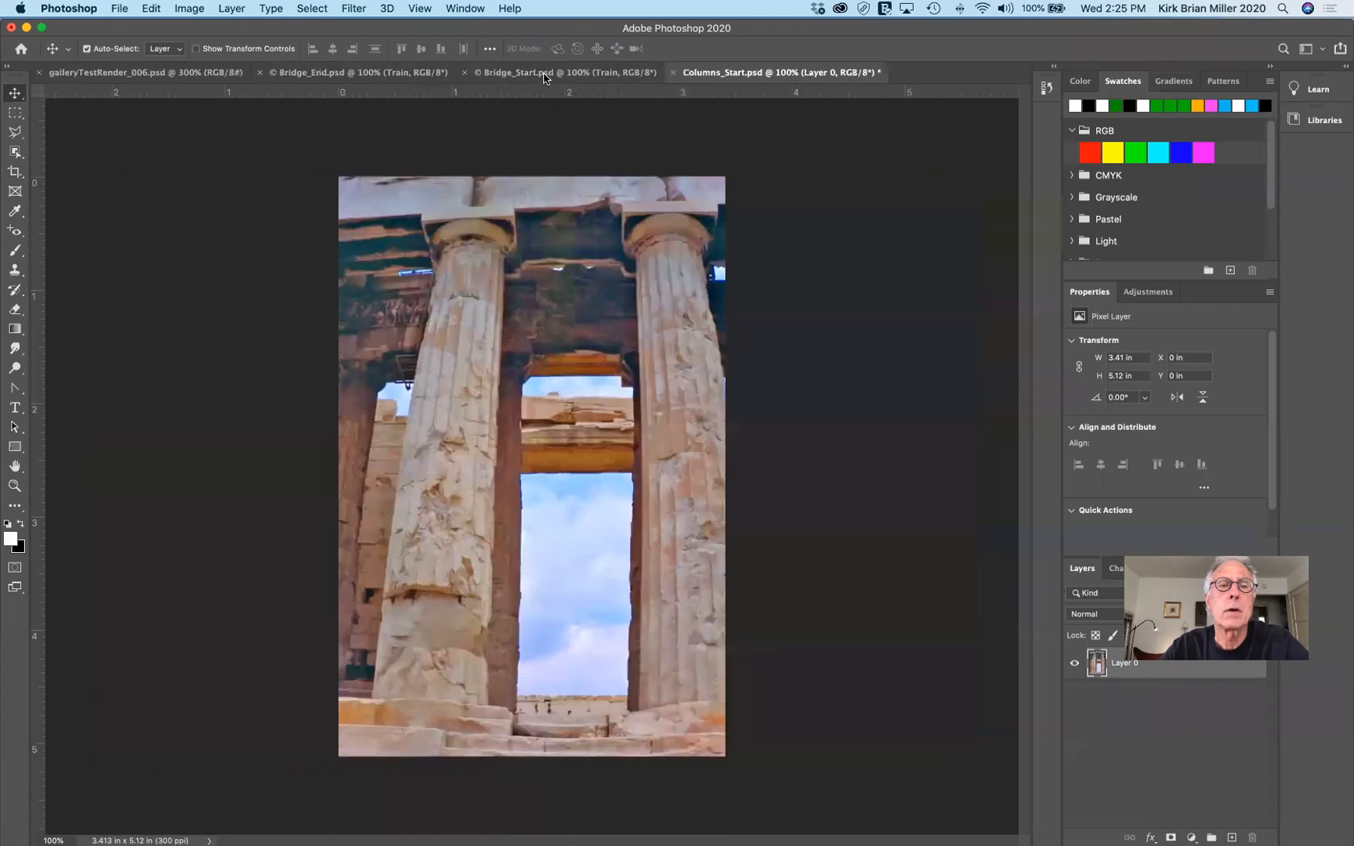
click(672, 72)
click(624, 291)
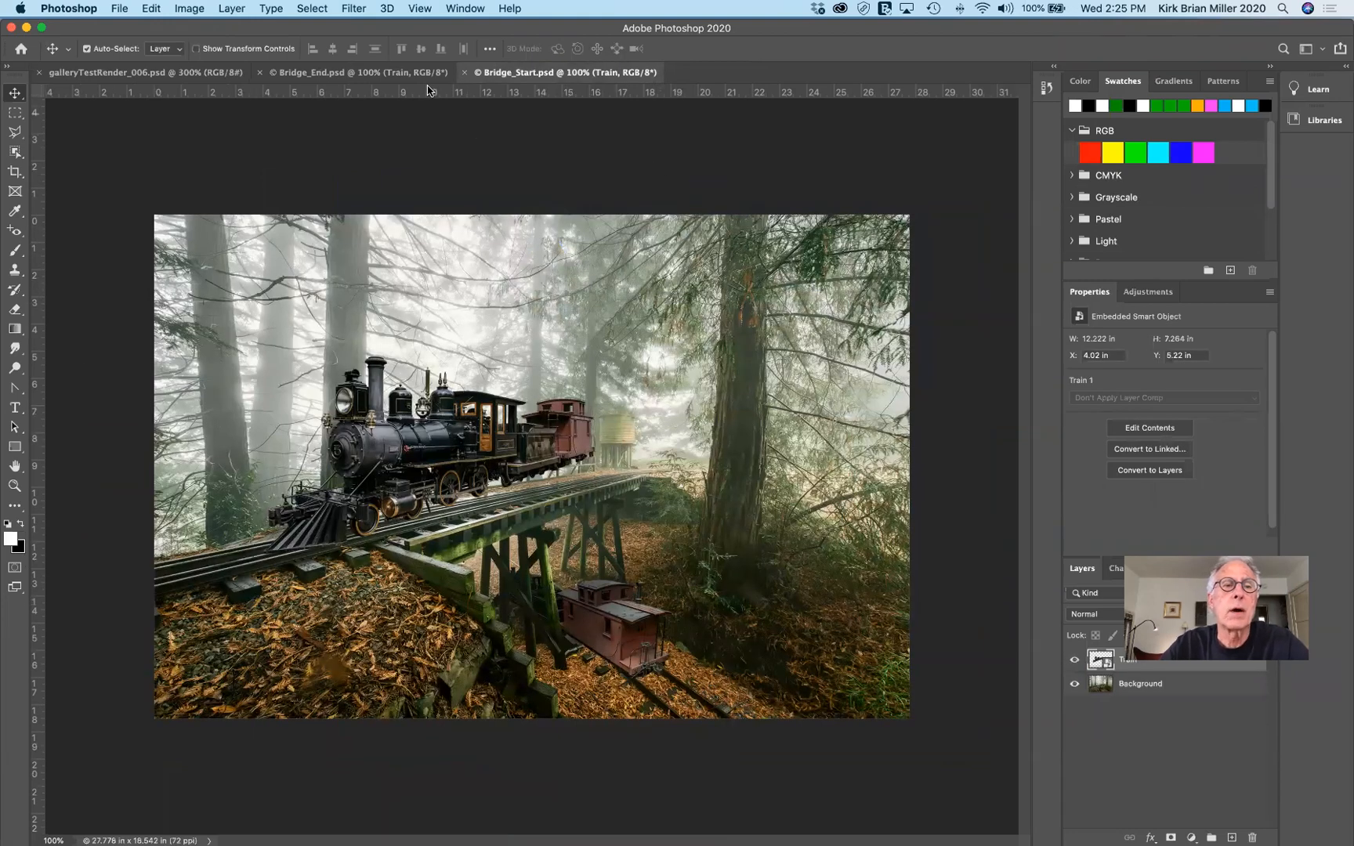
Check Bridge_End.psd, return to Bridge_Start.psd, start a Perspective Warp on the Train layer and draw a plane over the train
click(389, 76)
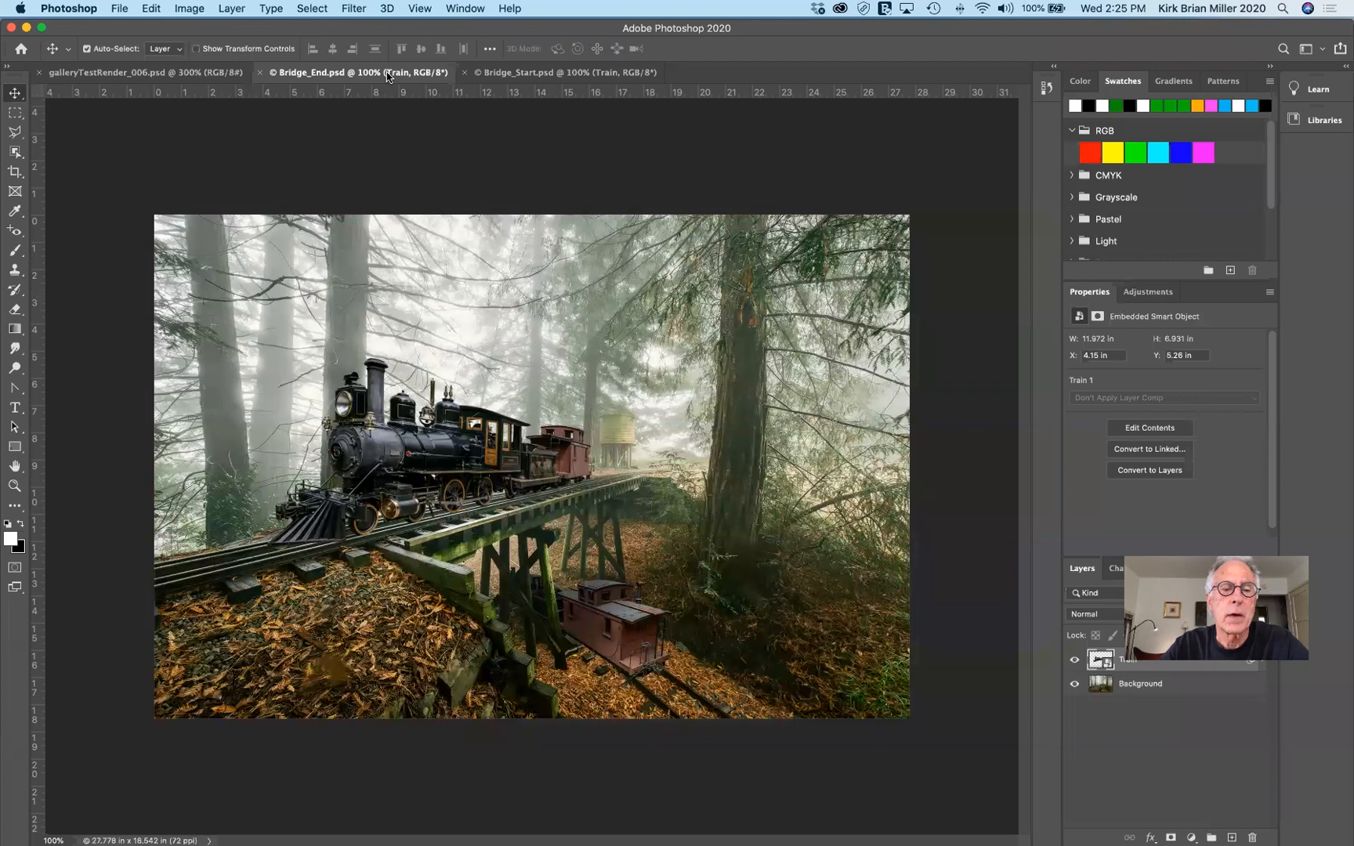
click(504, 77)
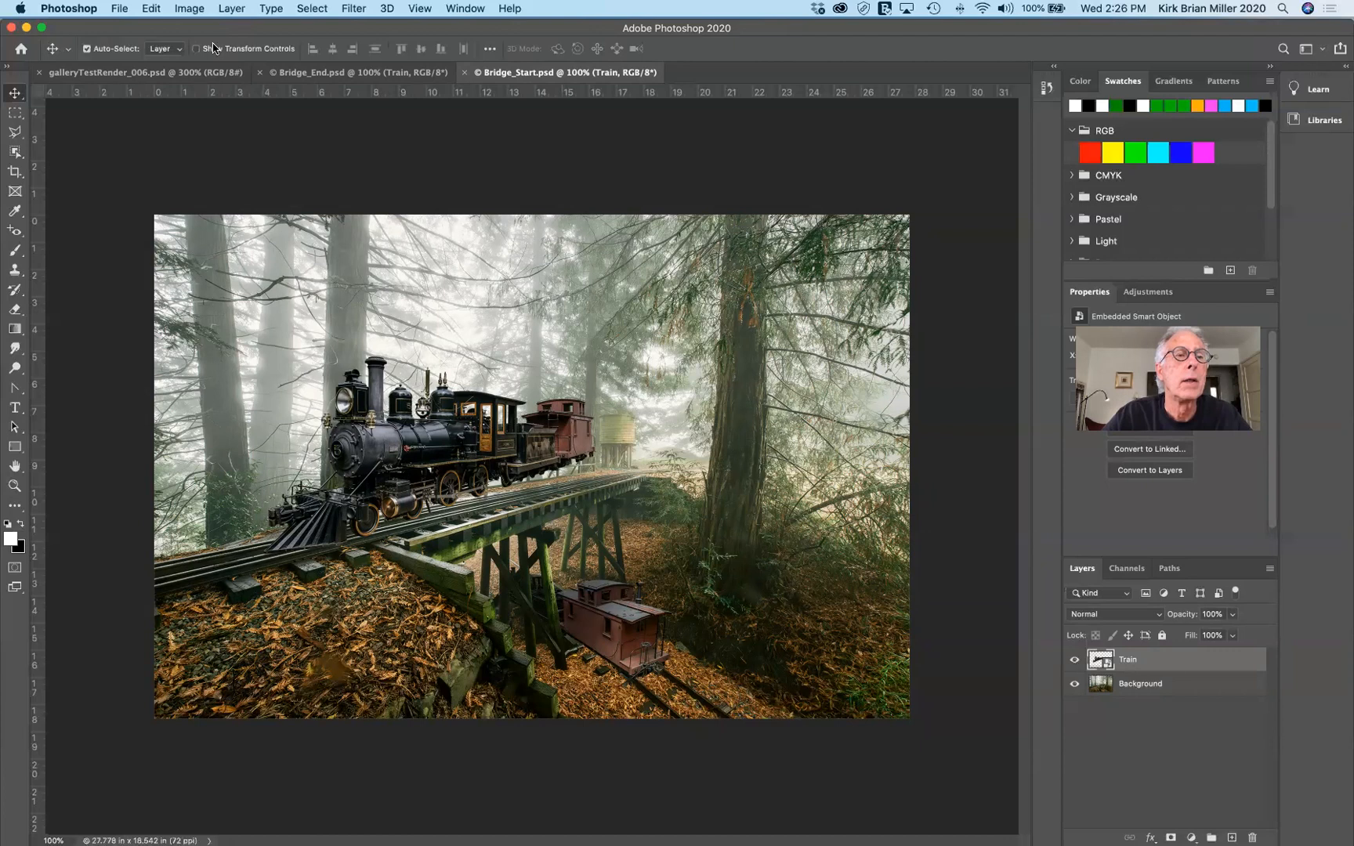
click(191, 9)
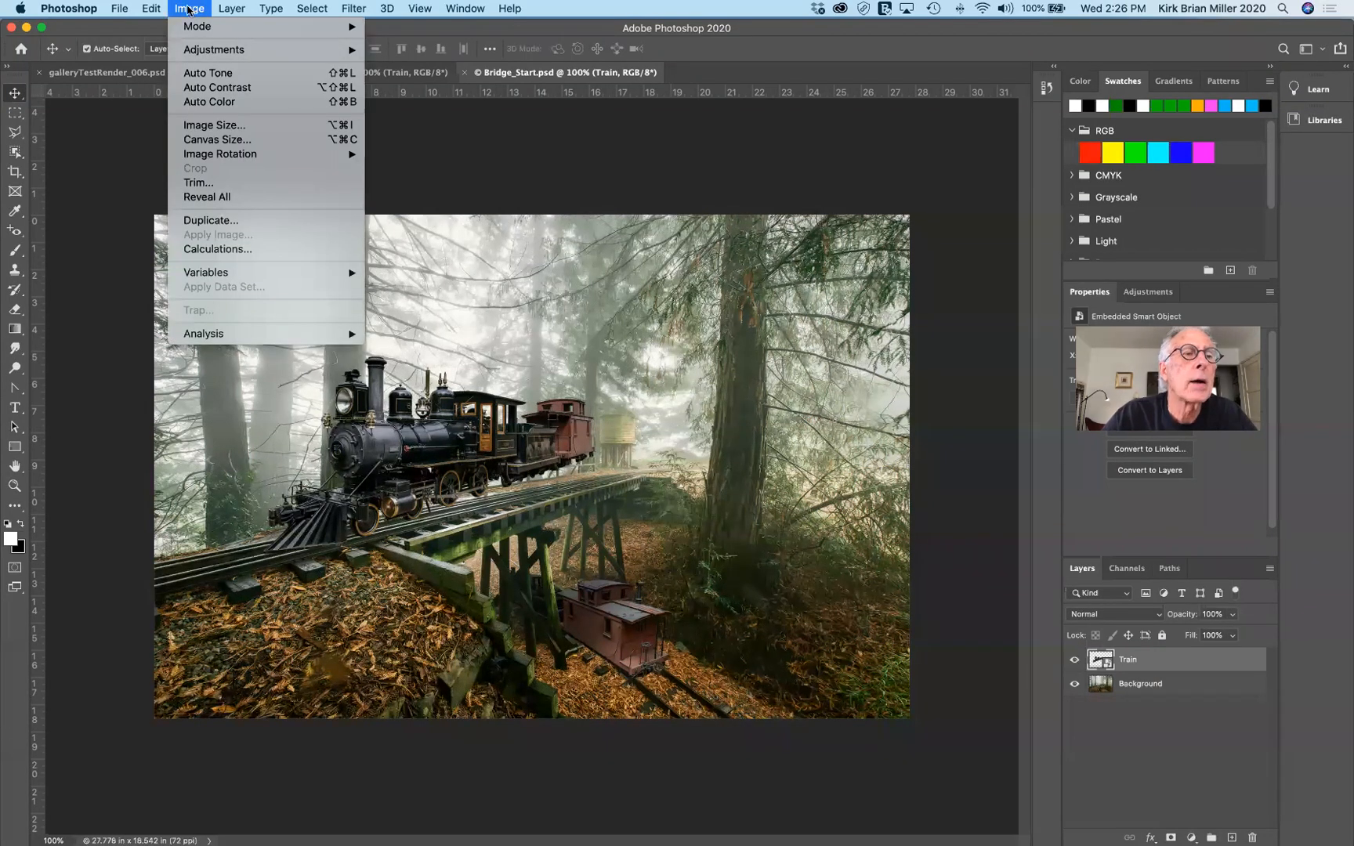
mouse_move(154, 9)
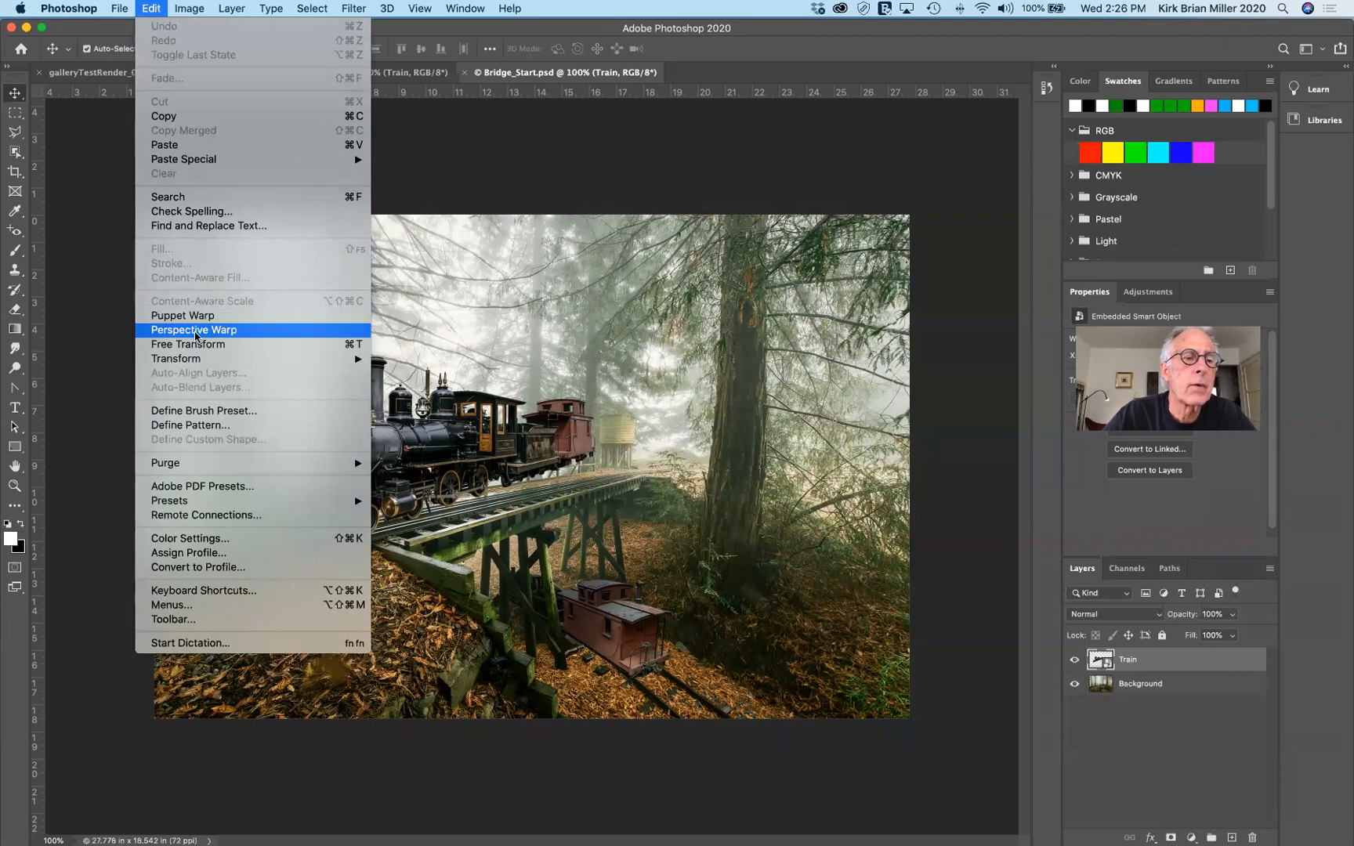
click(195, 329)
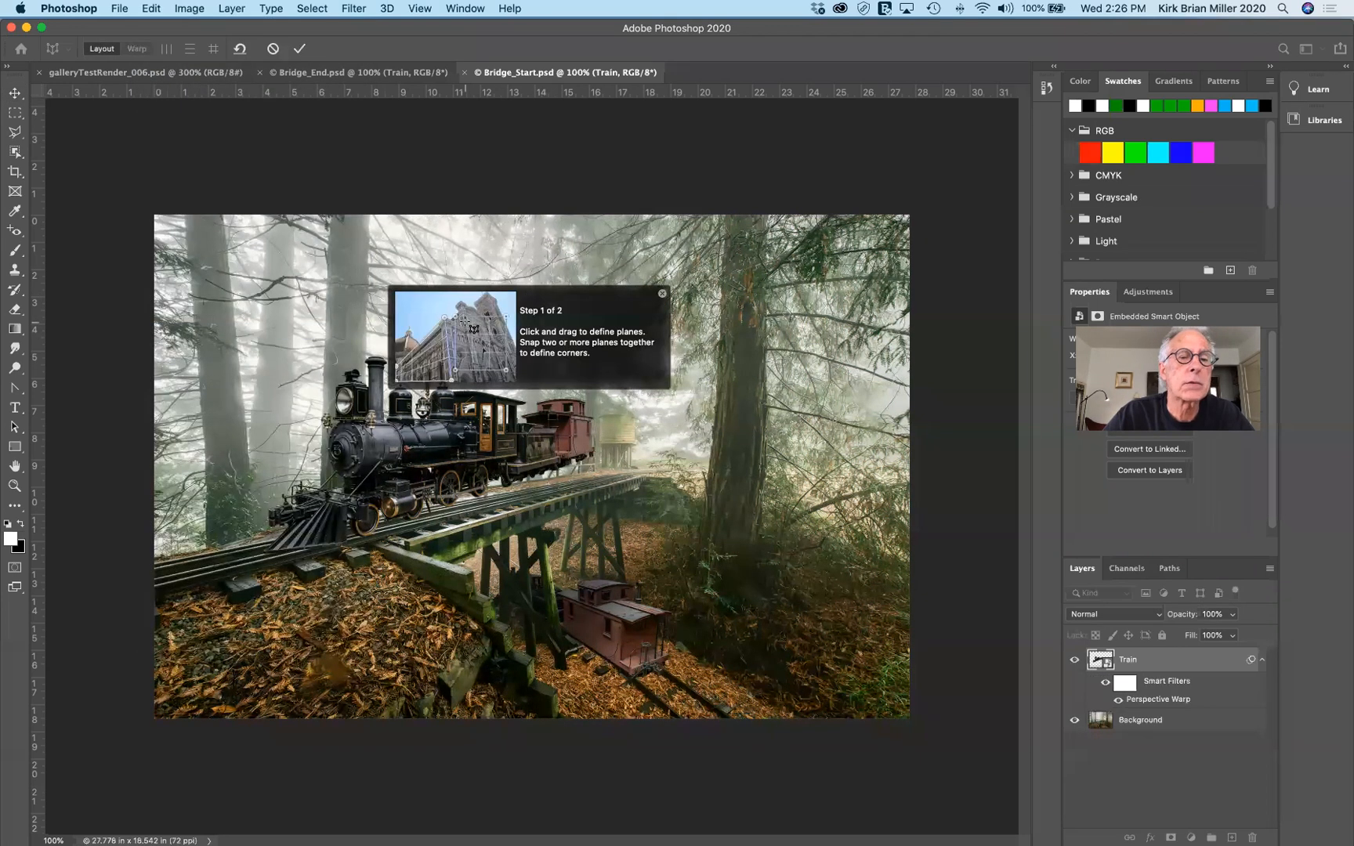
click(663, 294)
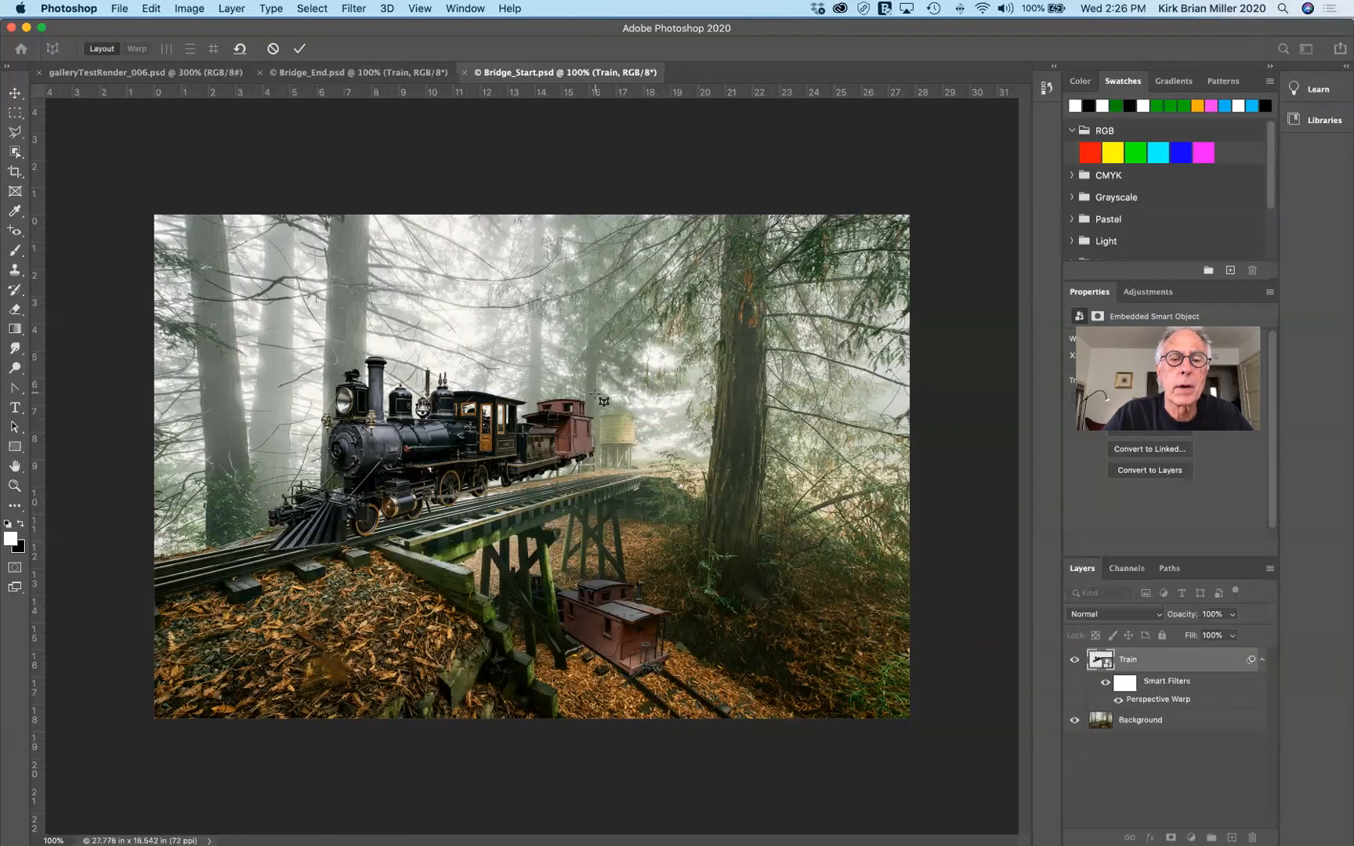
drag(594, 398, 301, 473)
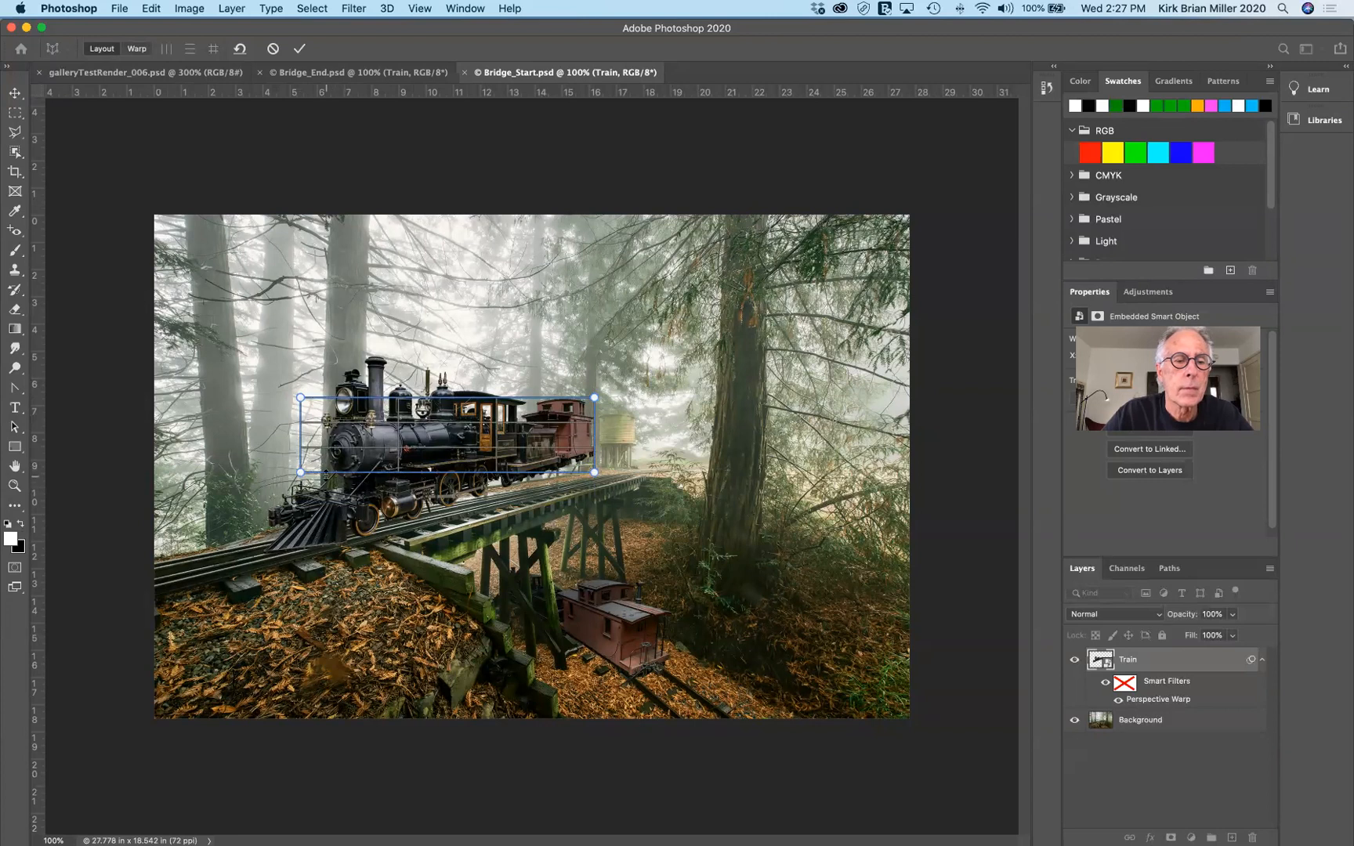
Fit the plane's corners to the train, from the smokestack top and front wheels back to the rear car's upper and lower edges
drag(301, 472, 293, 502)
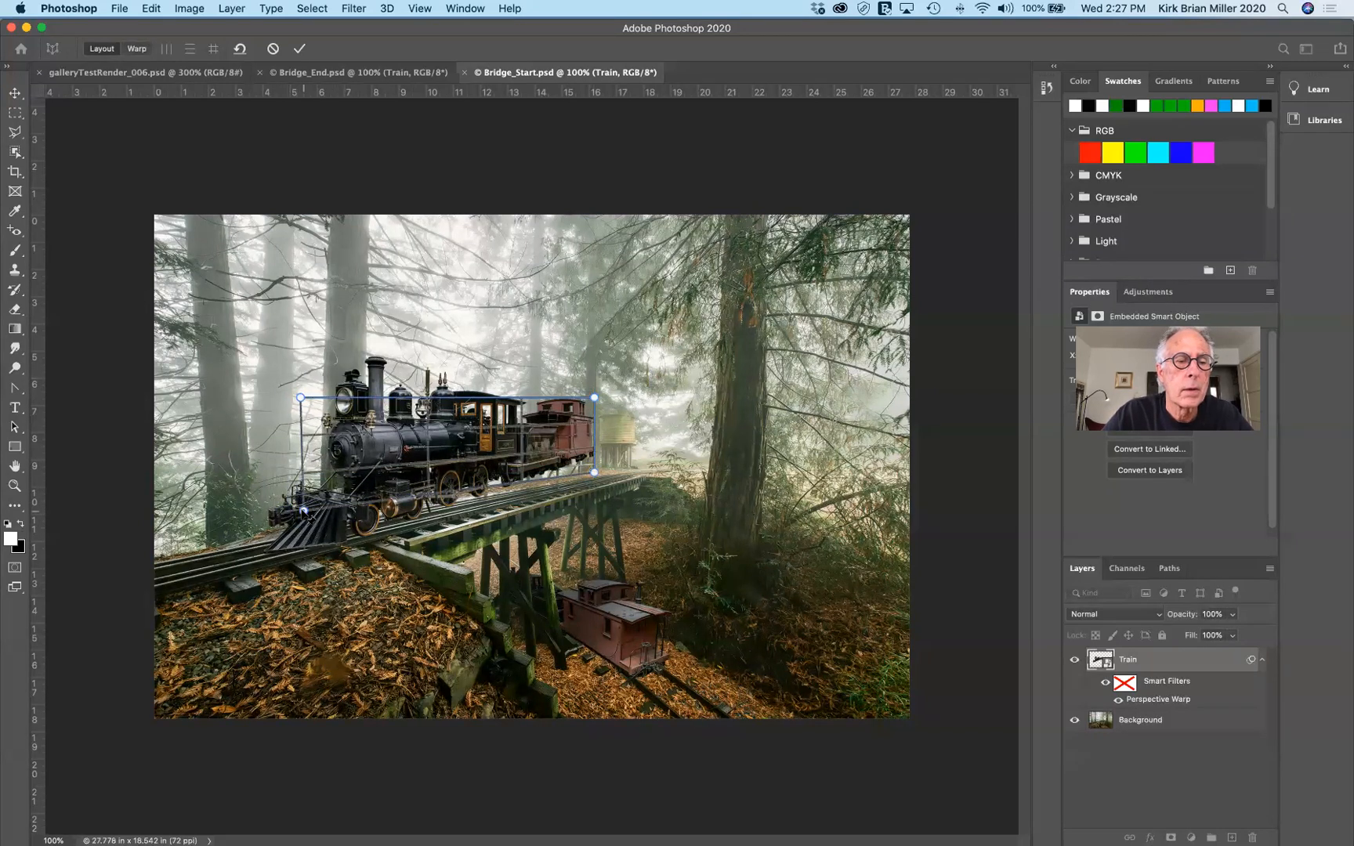
drag(301, 397, 375, 364)
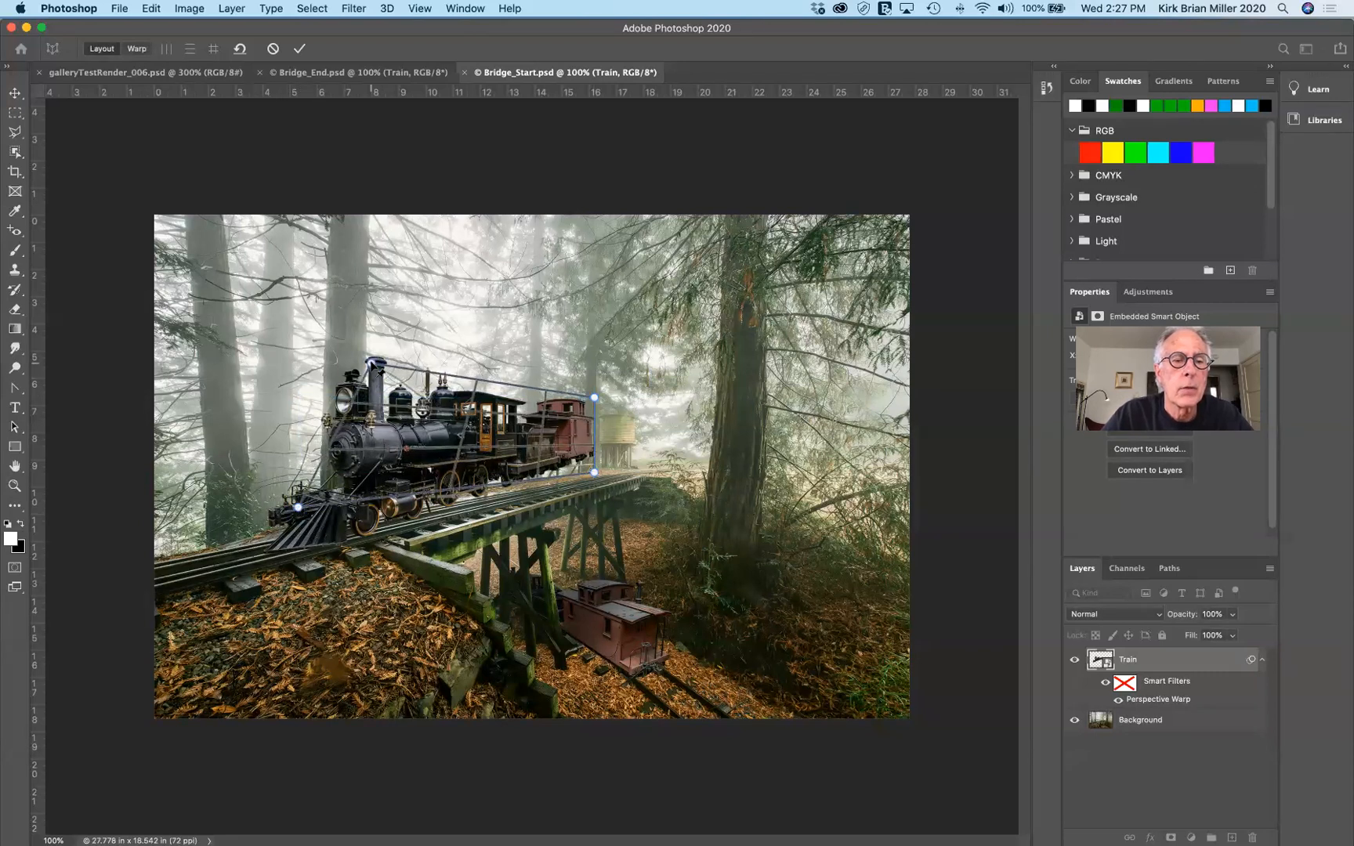
drag(299, 509, 373, 529)
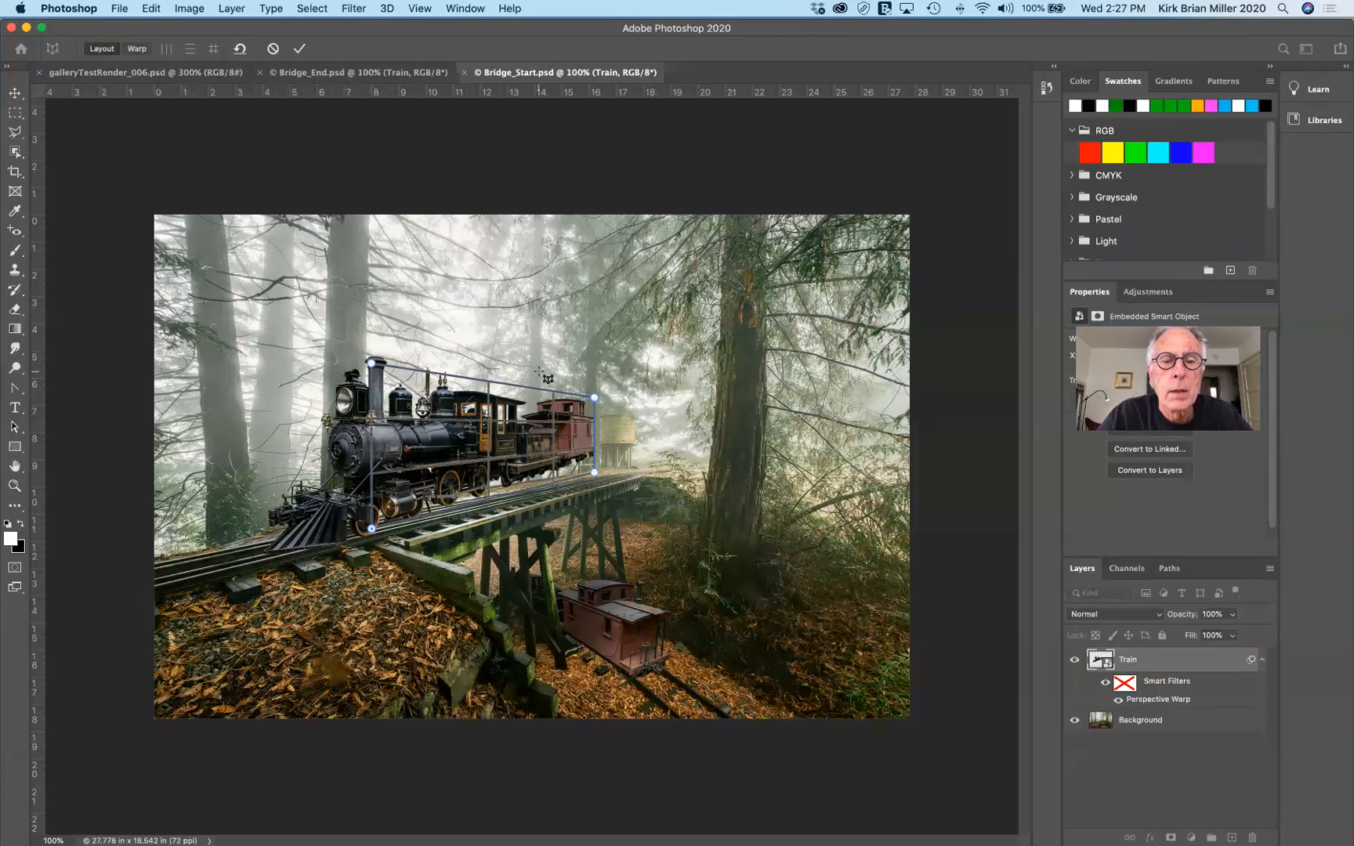
drag(596, 401, 594, 413)
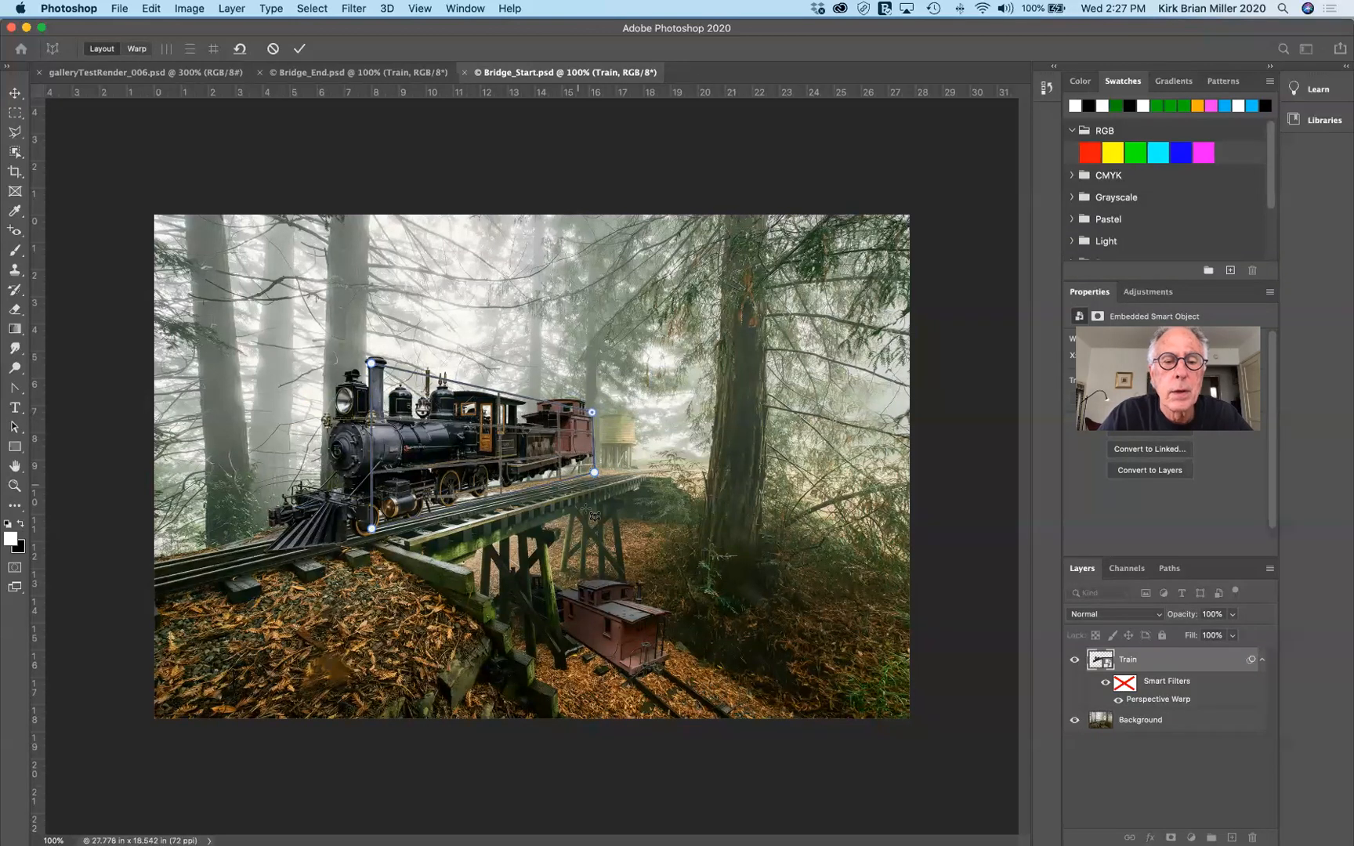
drag(594, 473, 594, 456)
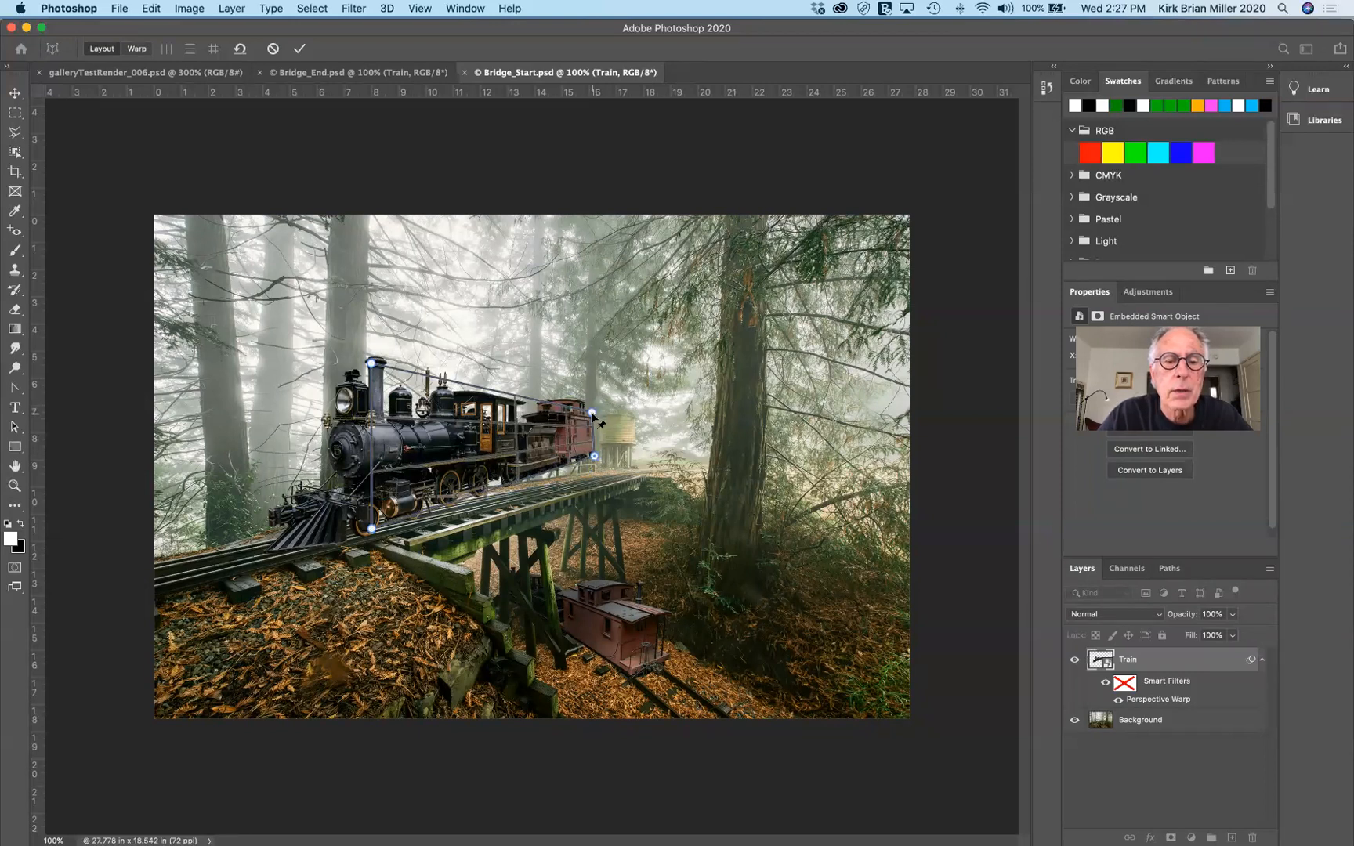
drag(592, 412, 595, 459)
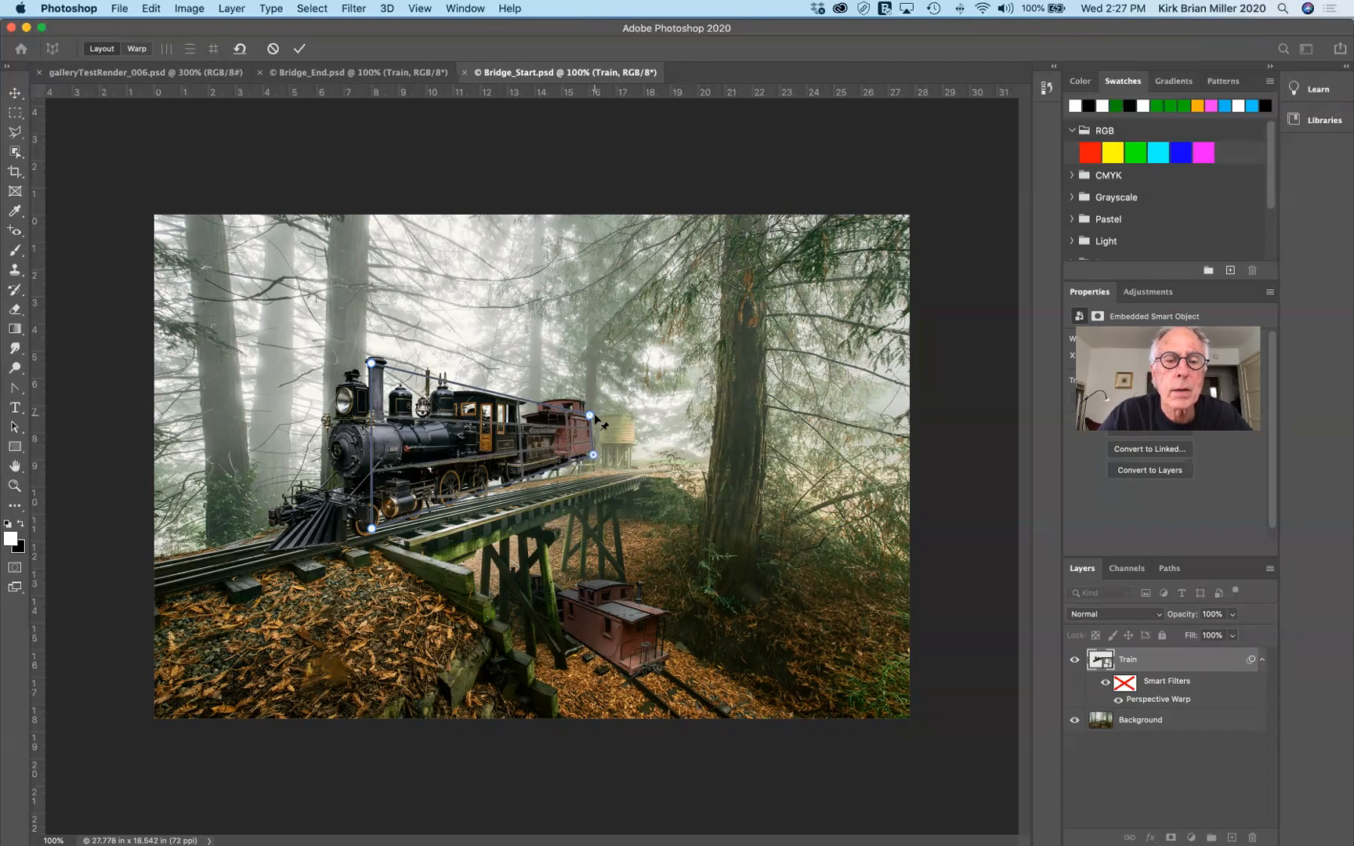
drag(589, 415, 589, 414)
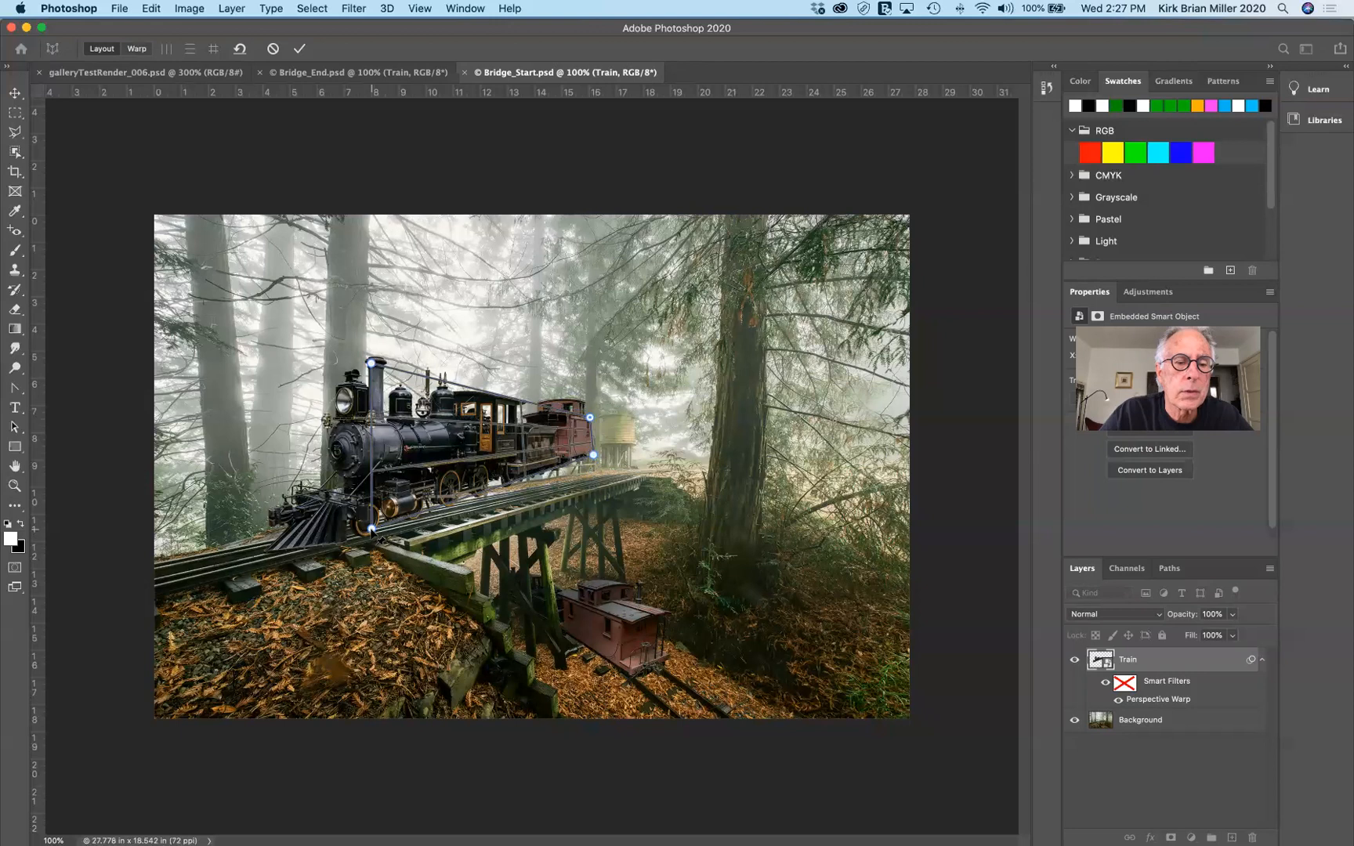
drag(372, 530, 373, 535)
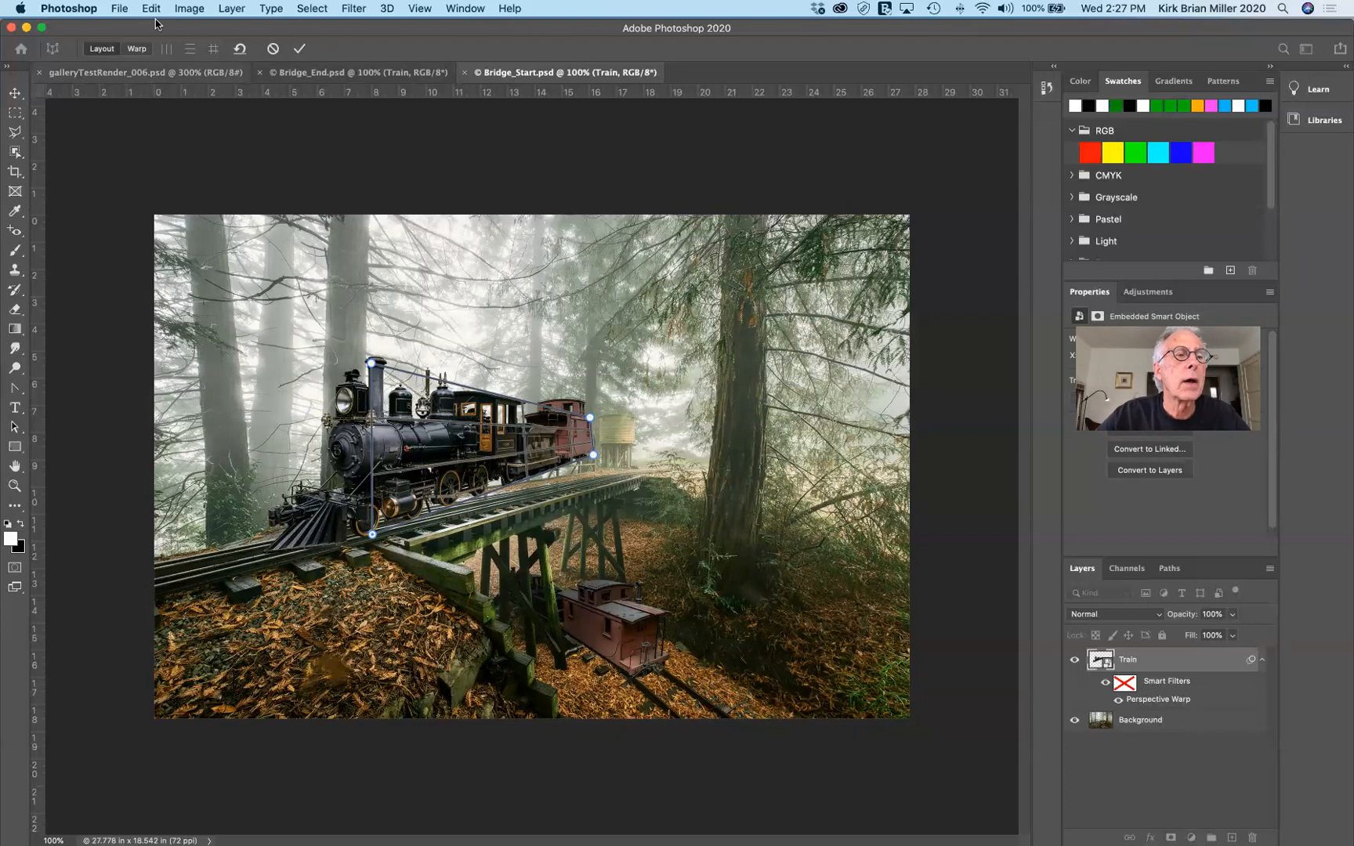
Switch the Perspective Warp to its warp stage, lower the rear car's corners onto the bridge track and bring the smokestack corner down
click(138, 49)
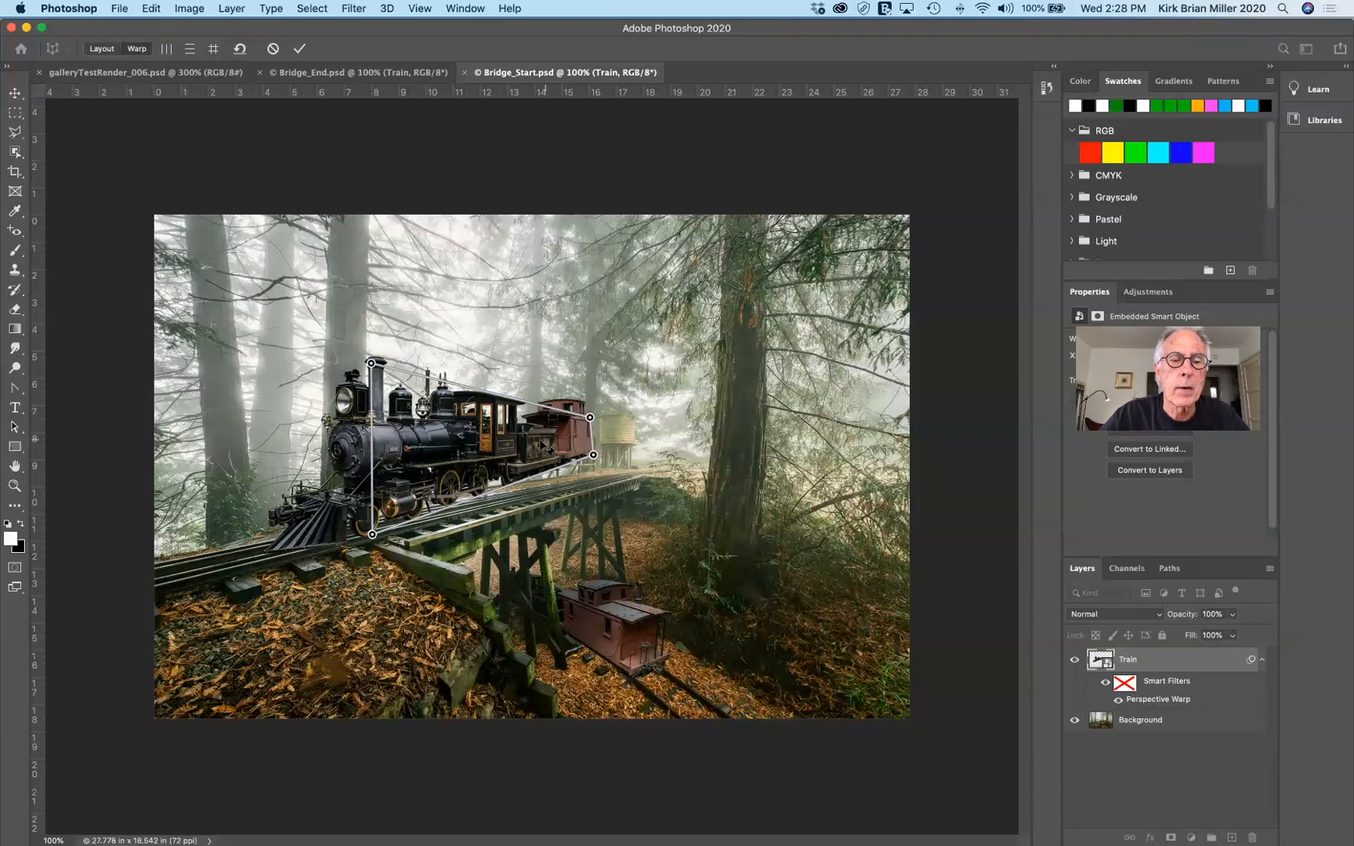
drag(593, 455, 587, 484)
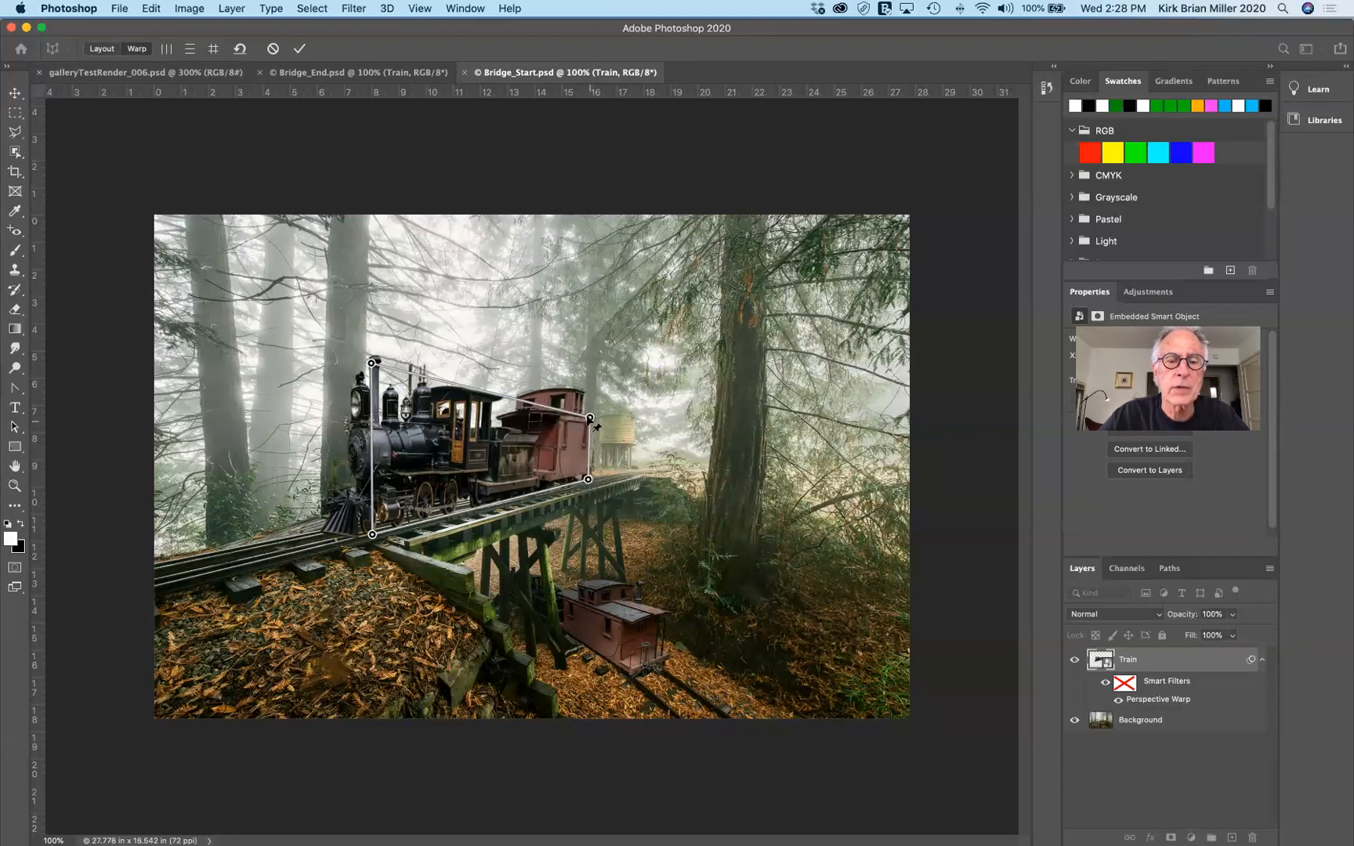
drag(591, 421, 588, 440)
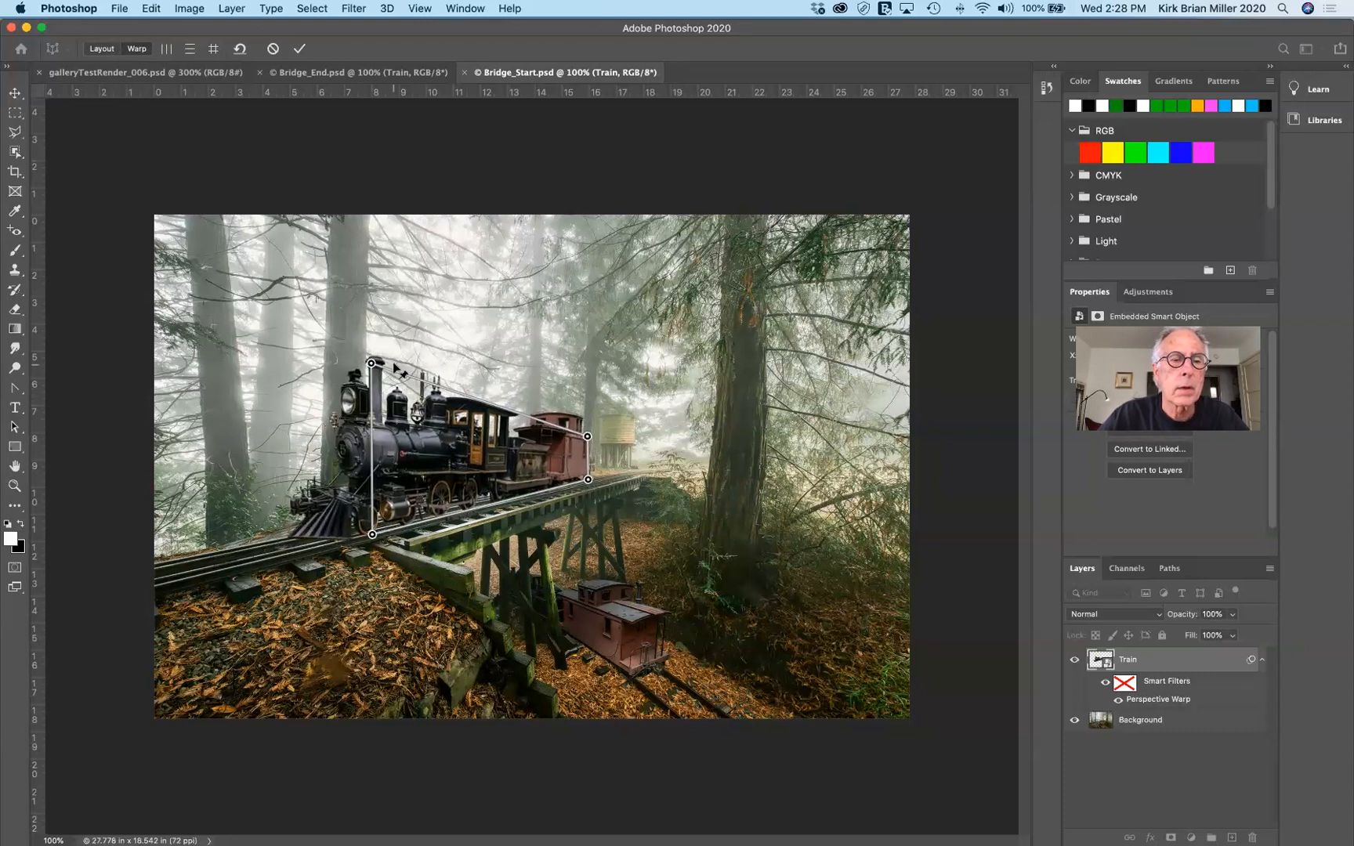
drag(375, 366, 381, 409)
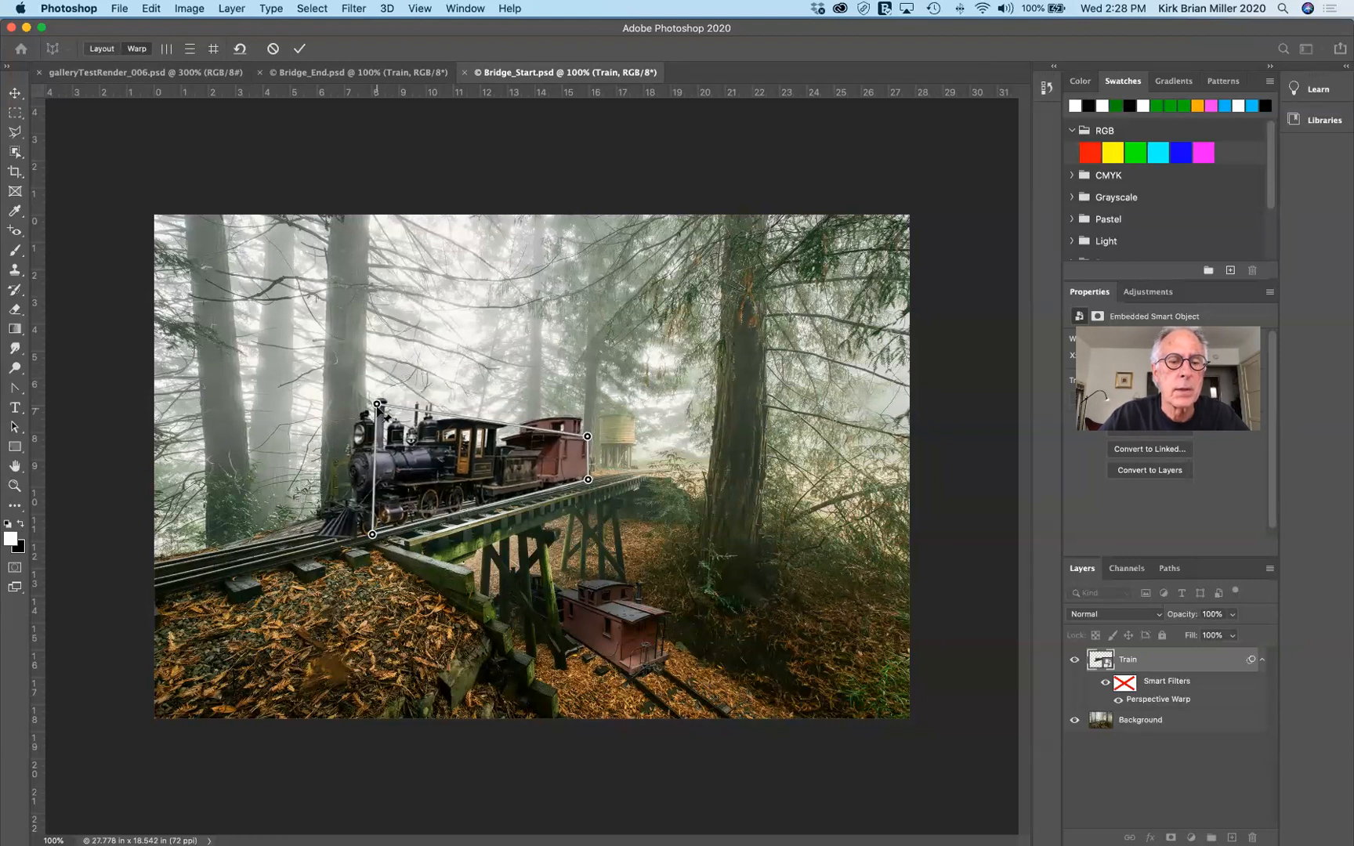
mouse_move(378, 405)
mouse_down()
mouse_move(334, 405)
mouse_move(349, 413)
mouse_move(407, 368)
mouse_move(375, 432)
mouse_up()
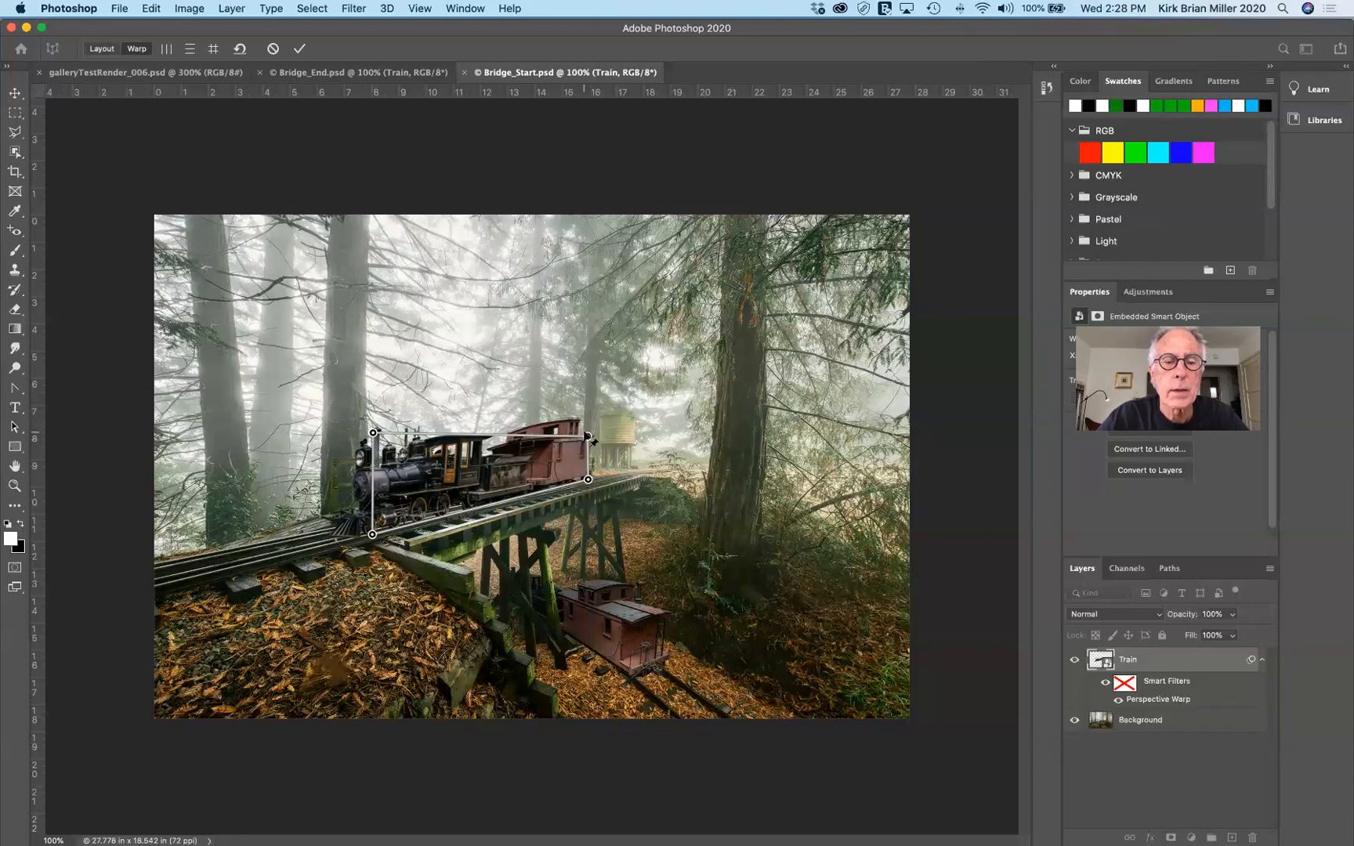
Fine-tune the warp's upper corners at the rear car and smokestack to match the bridge's perspective, and apply the warp
drag(588, 437, 584, 445)
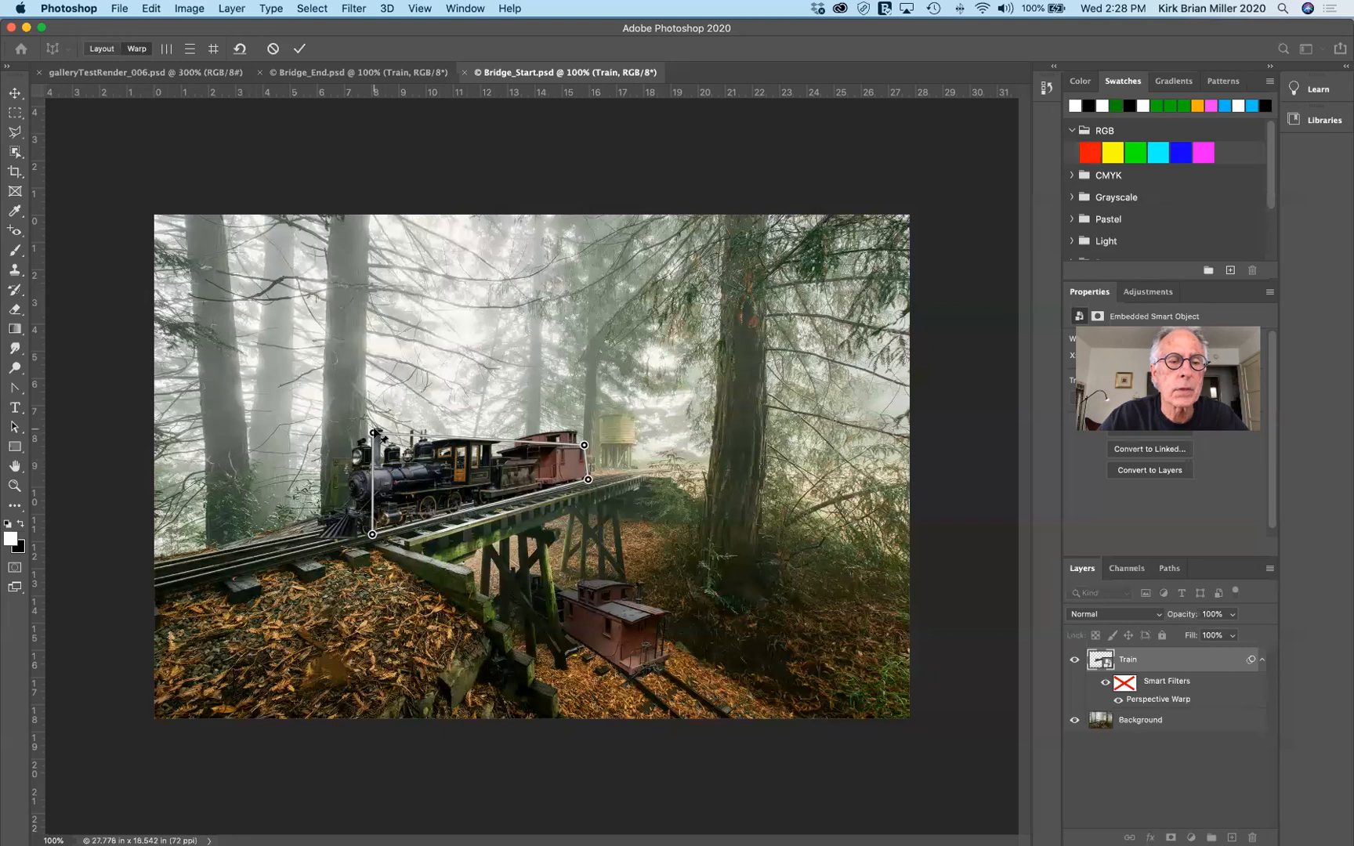
drag(373, 432, 370, 422)
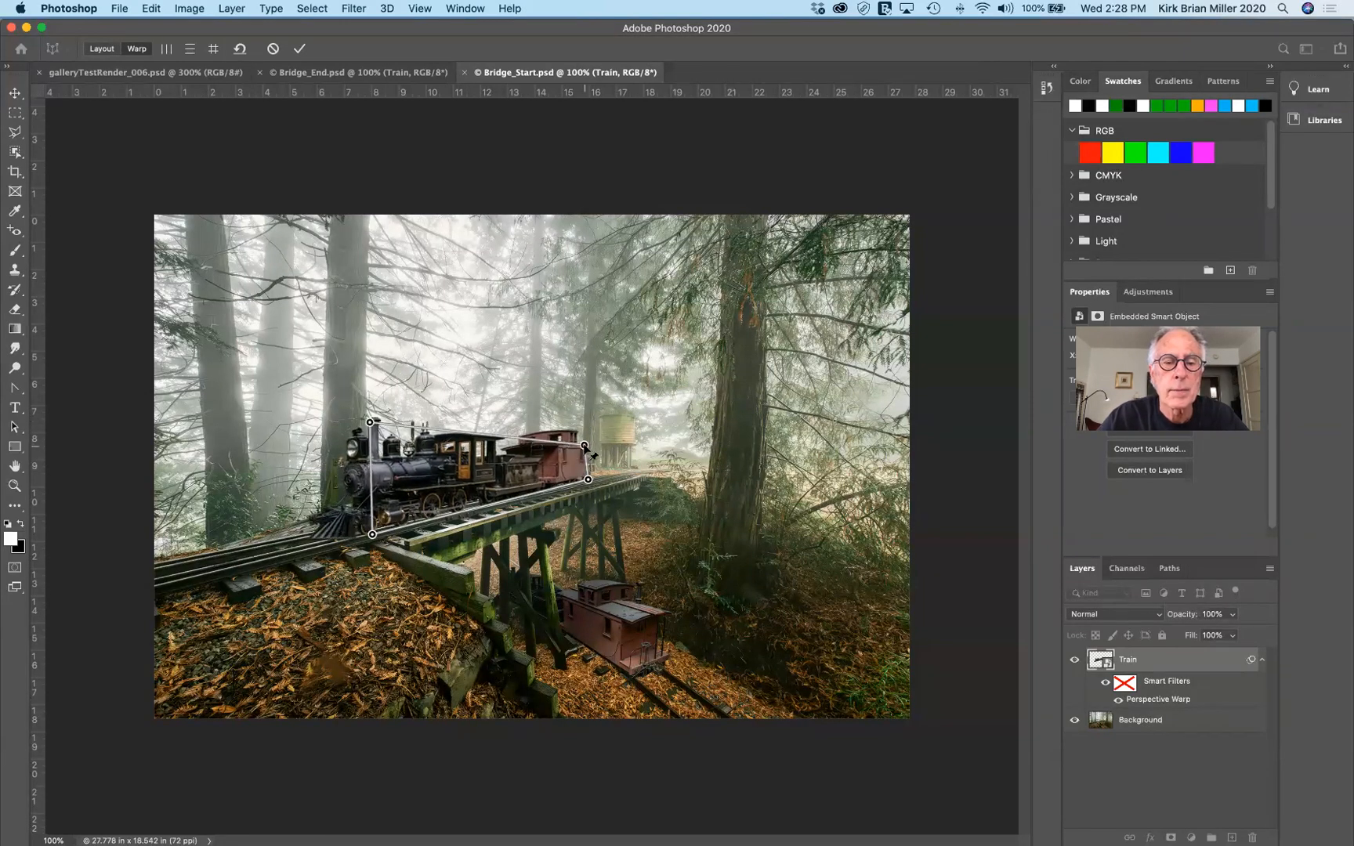
drag(585, 445, 587, 447)
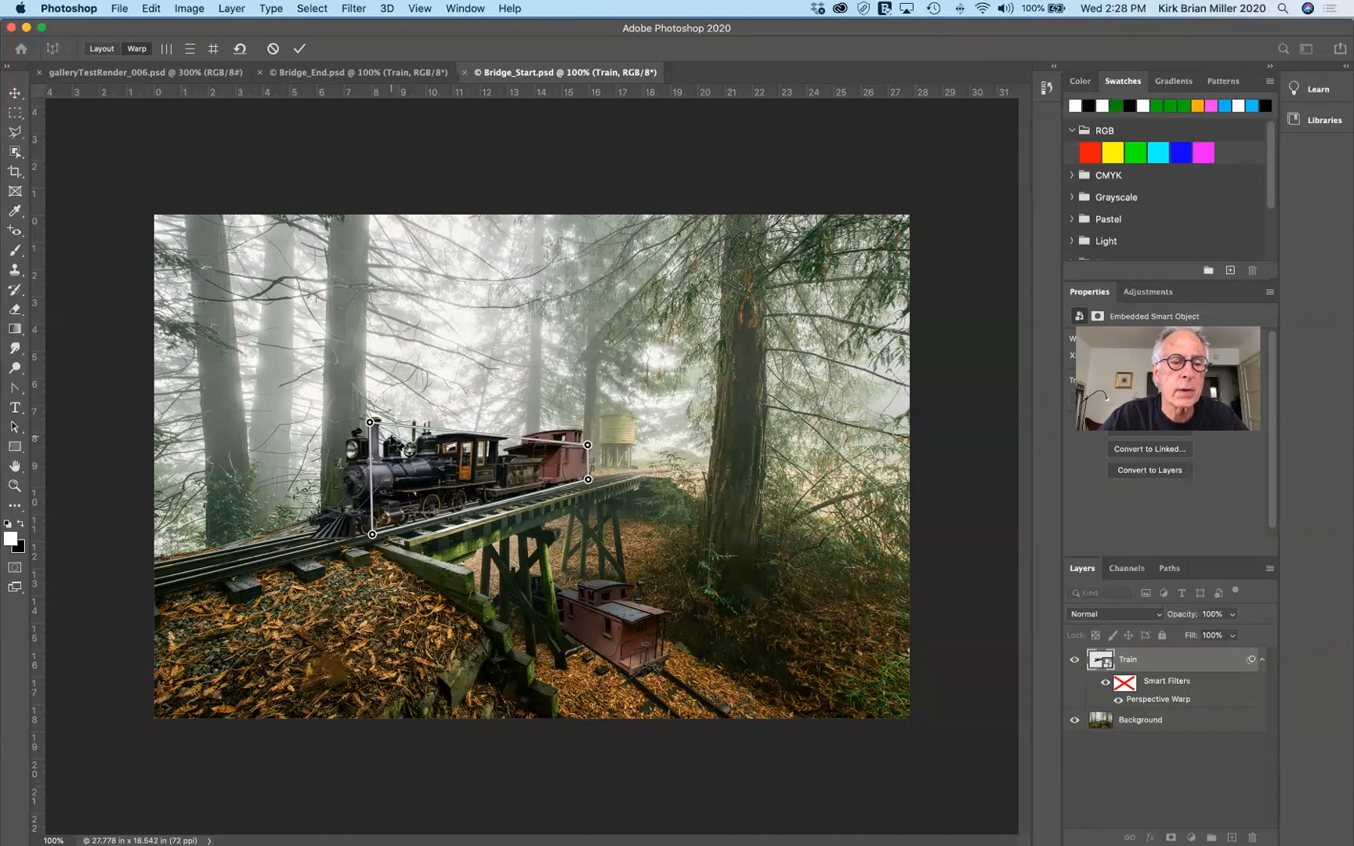
drag(370, 423, 372, 416)
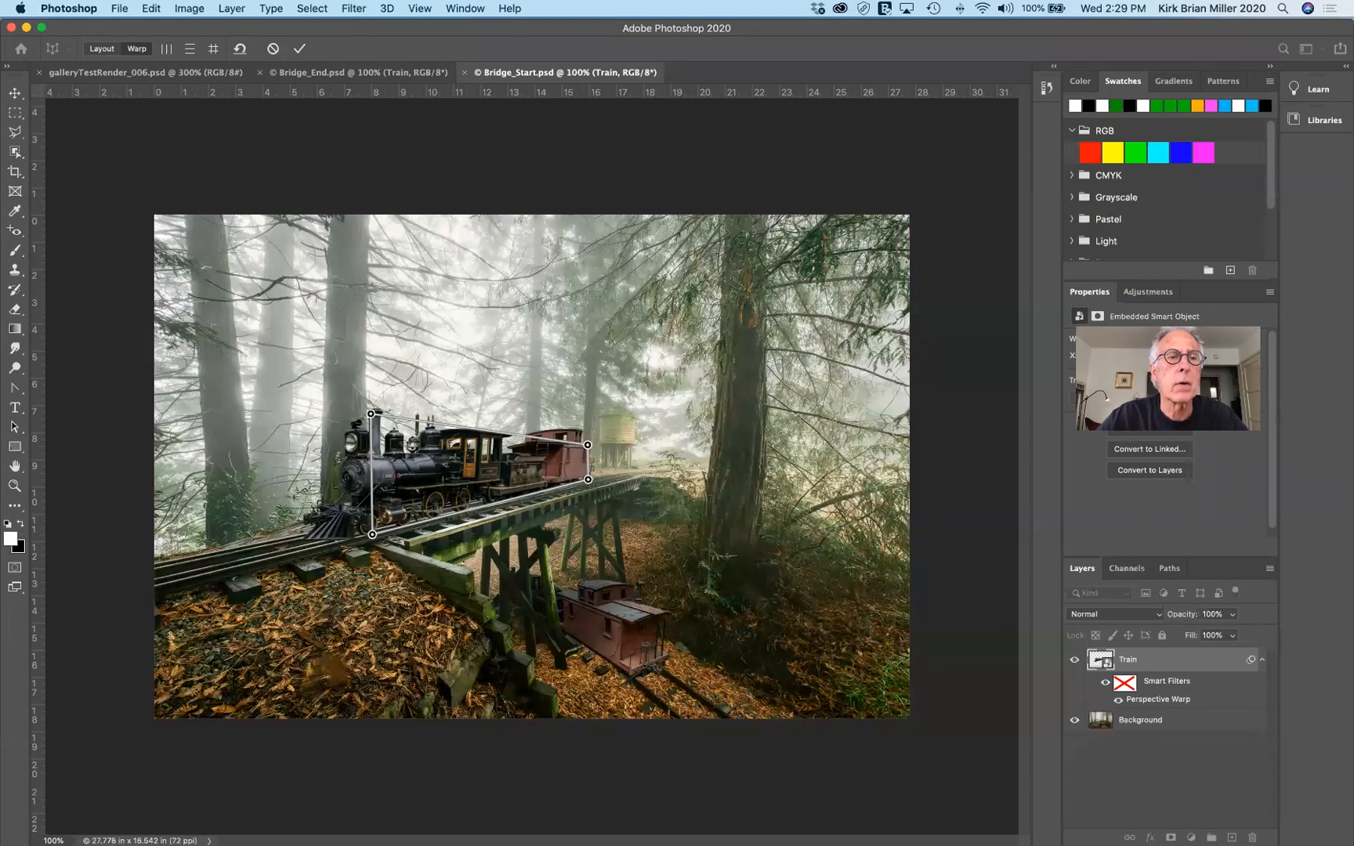
click(299, 49)
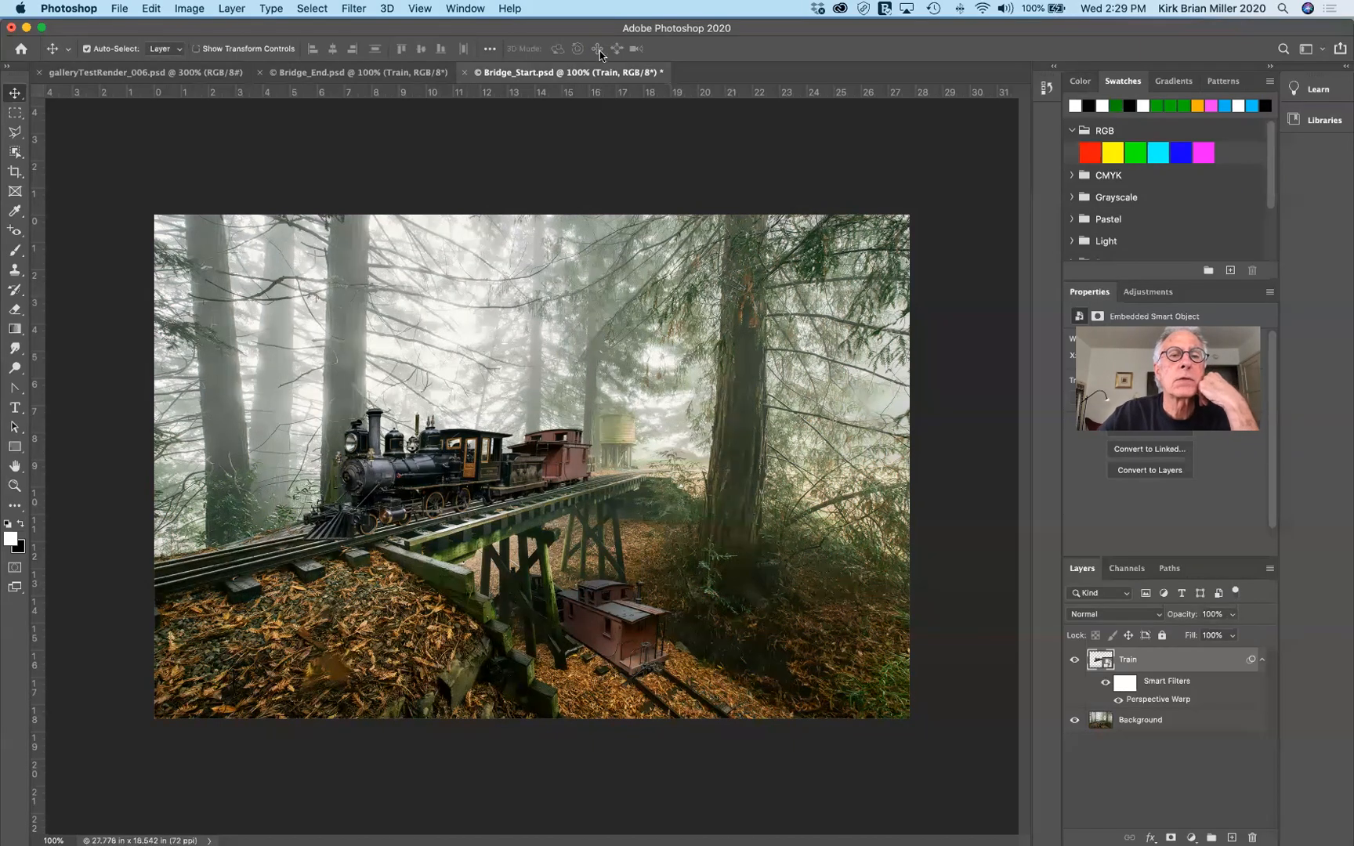
Close Bridge_Start.psd without saving its changes, and close Bridge_End.psd and galleryTestRender_006.psd
click(463, 73)
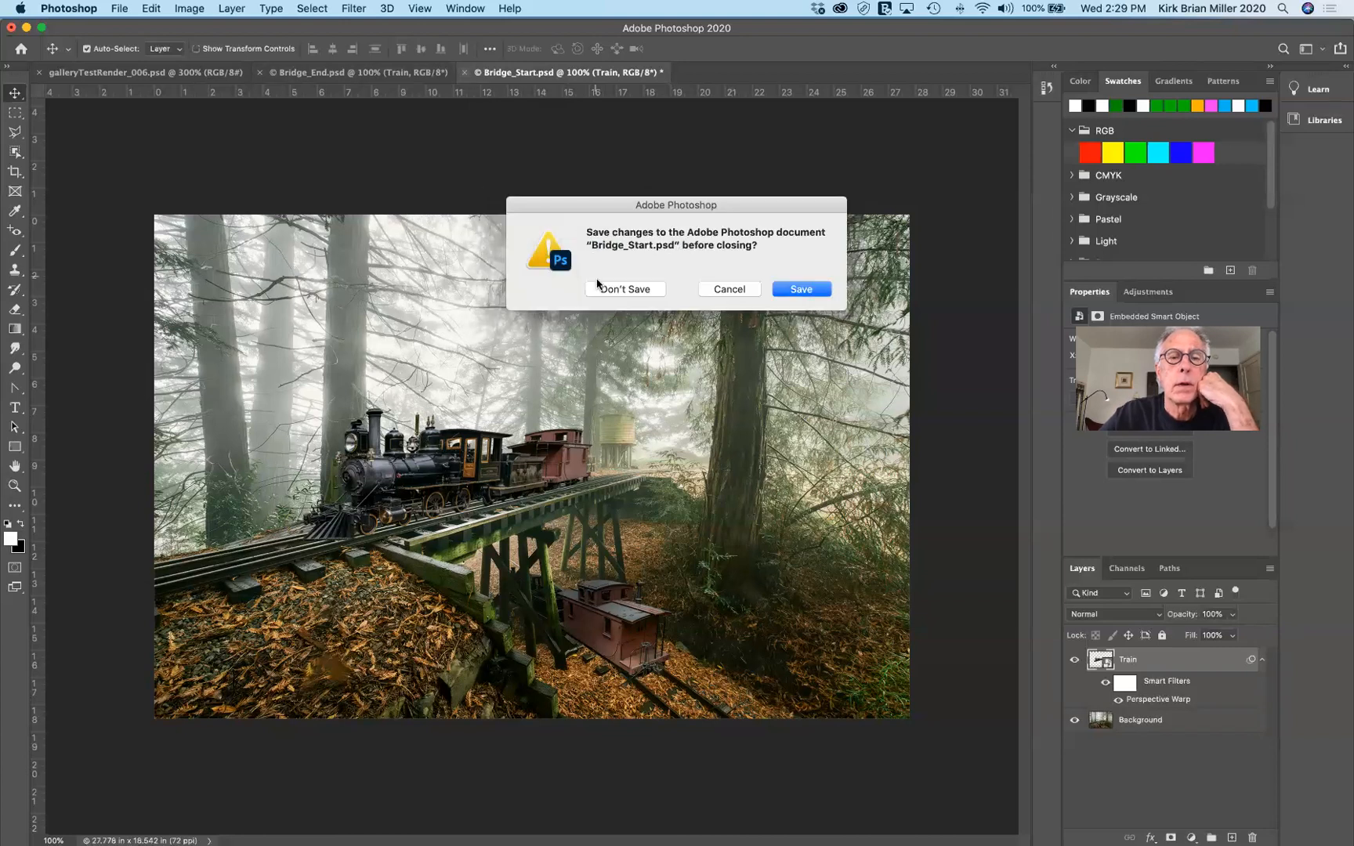
click(624, 290)
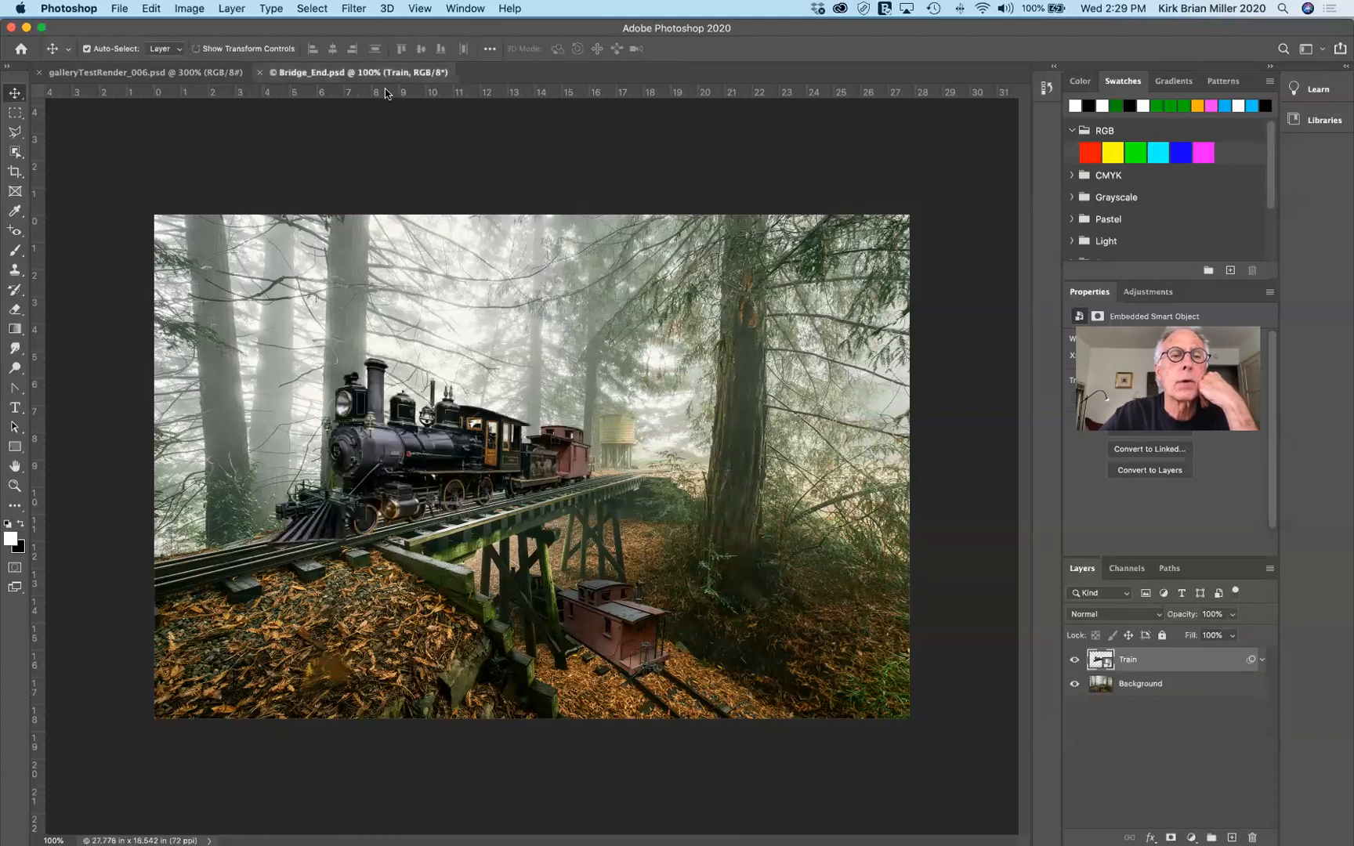
click(259, 72)
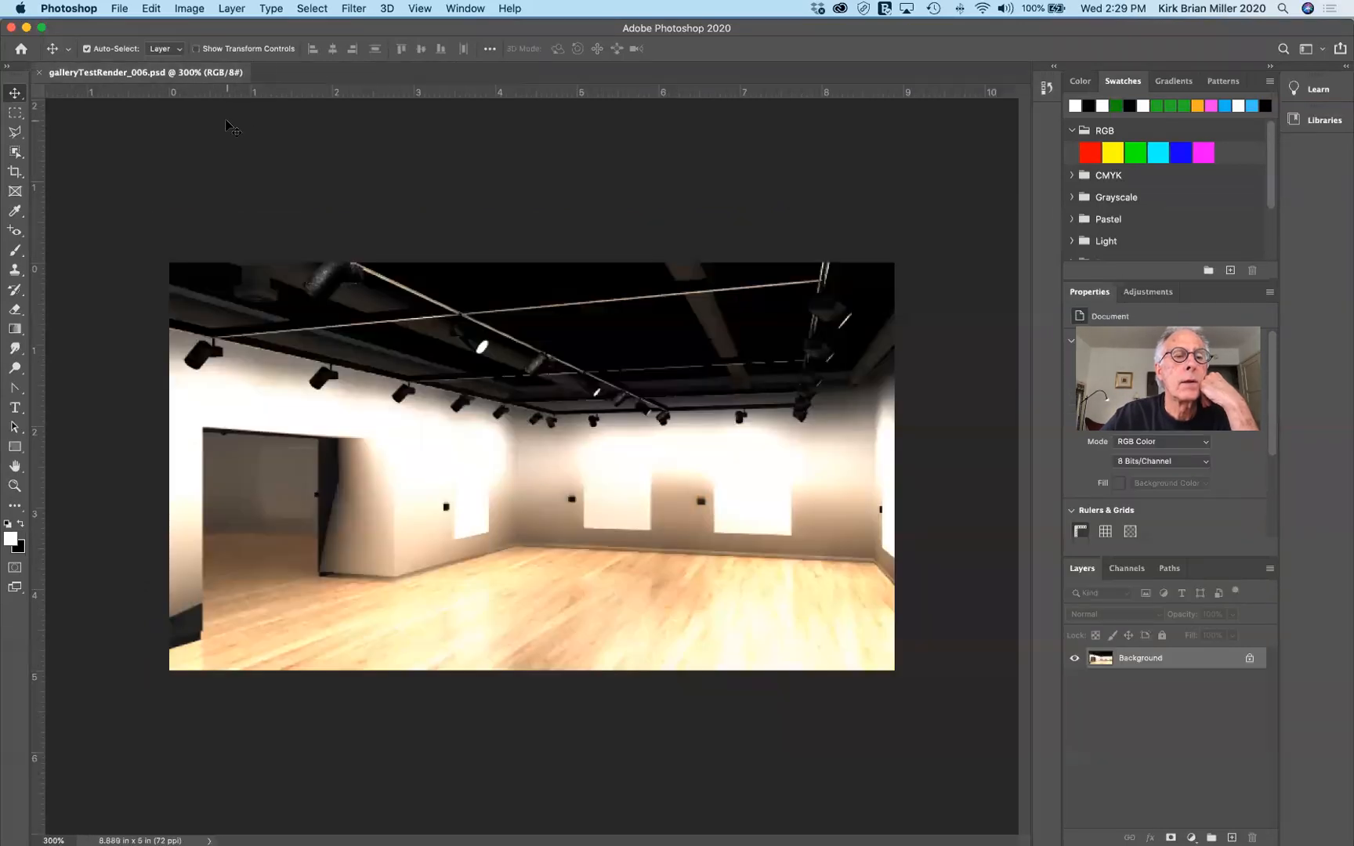
click(40, 73)
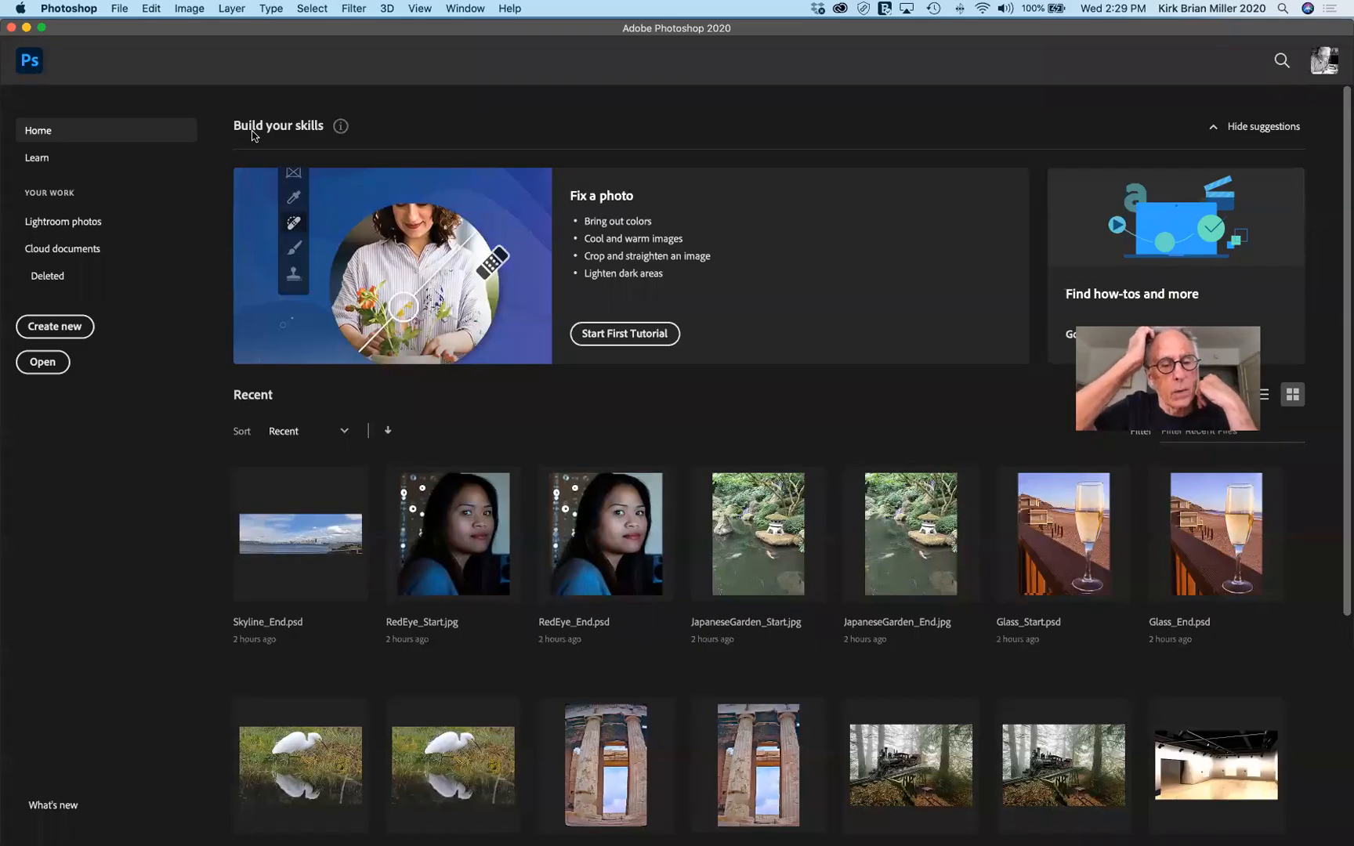
Open the recent file Skyline_End.psd to check the finished panorama, and close it
click(298, 546)
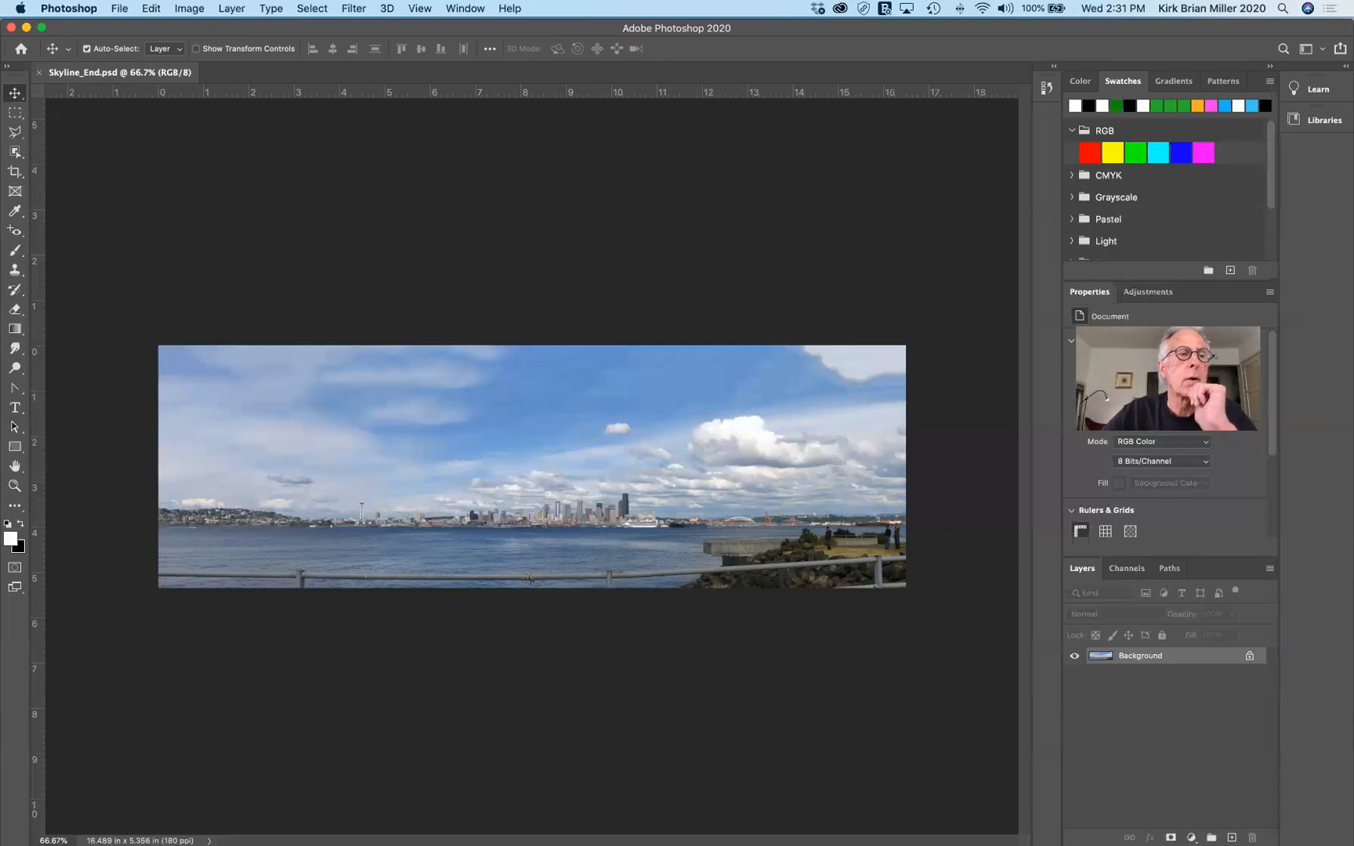
click(39, 72)
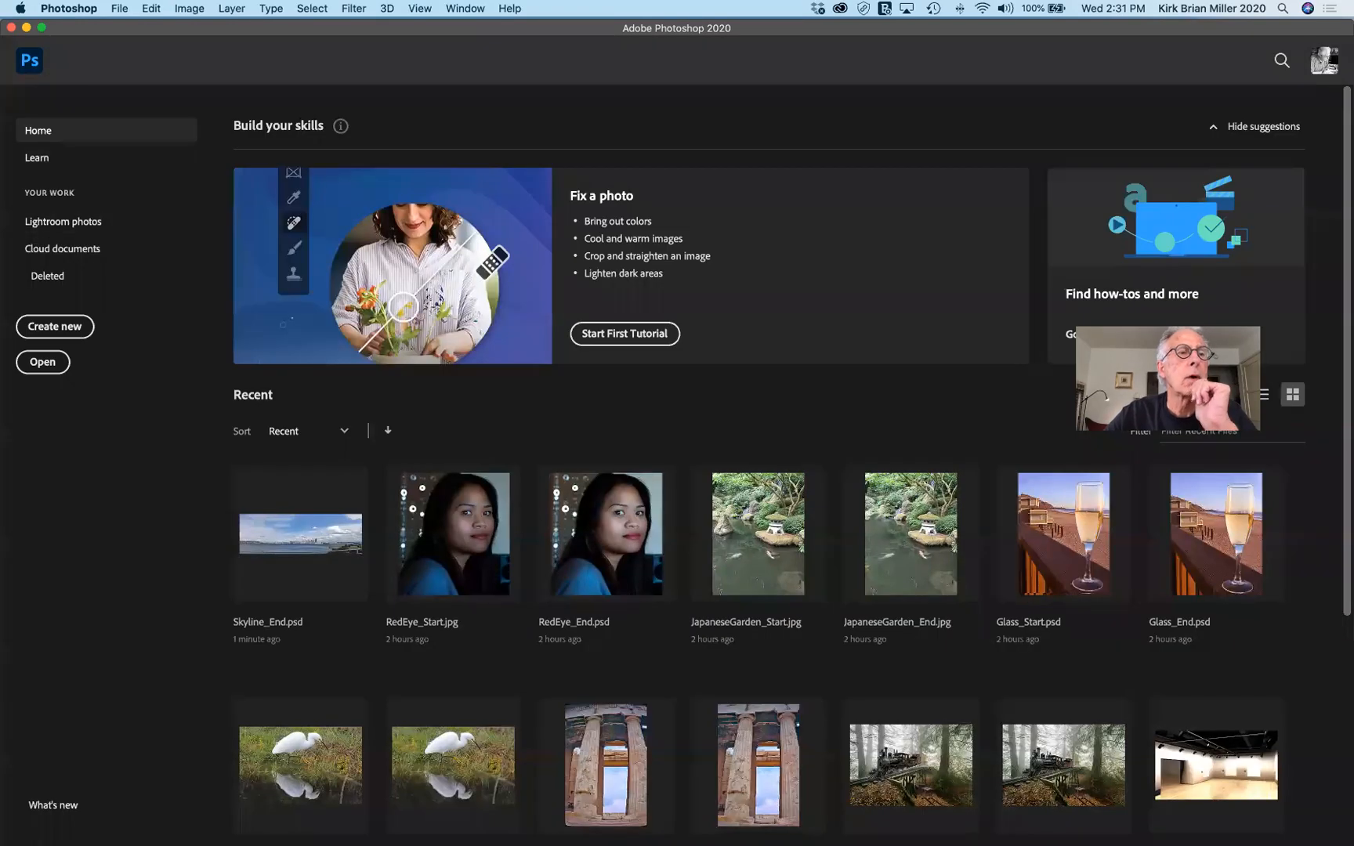
click(121, 9)
mouse_move(127, 92)
mouse_move(151, 8)
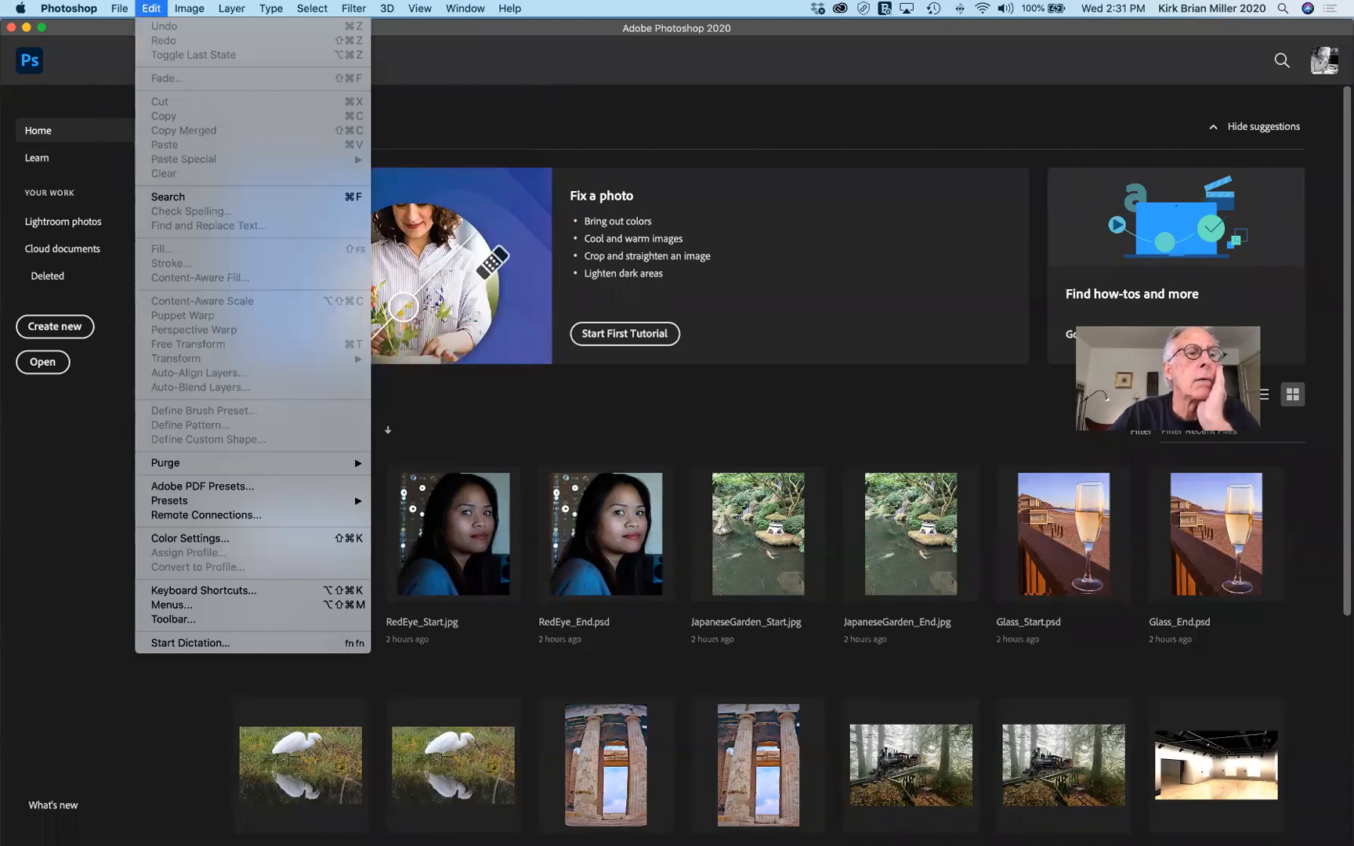
mouse_move(466, 9)
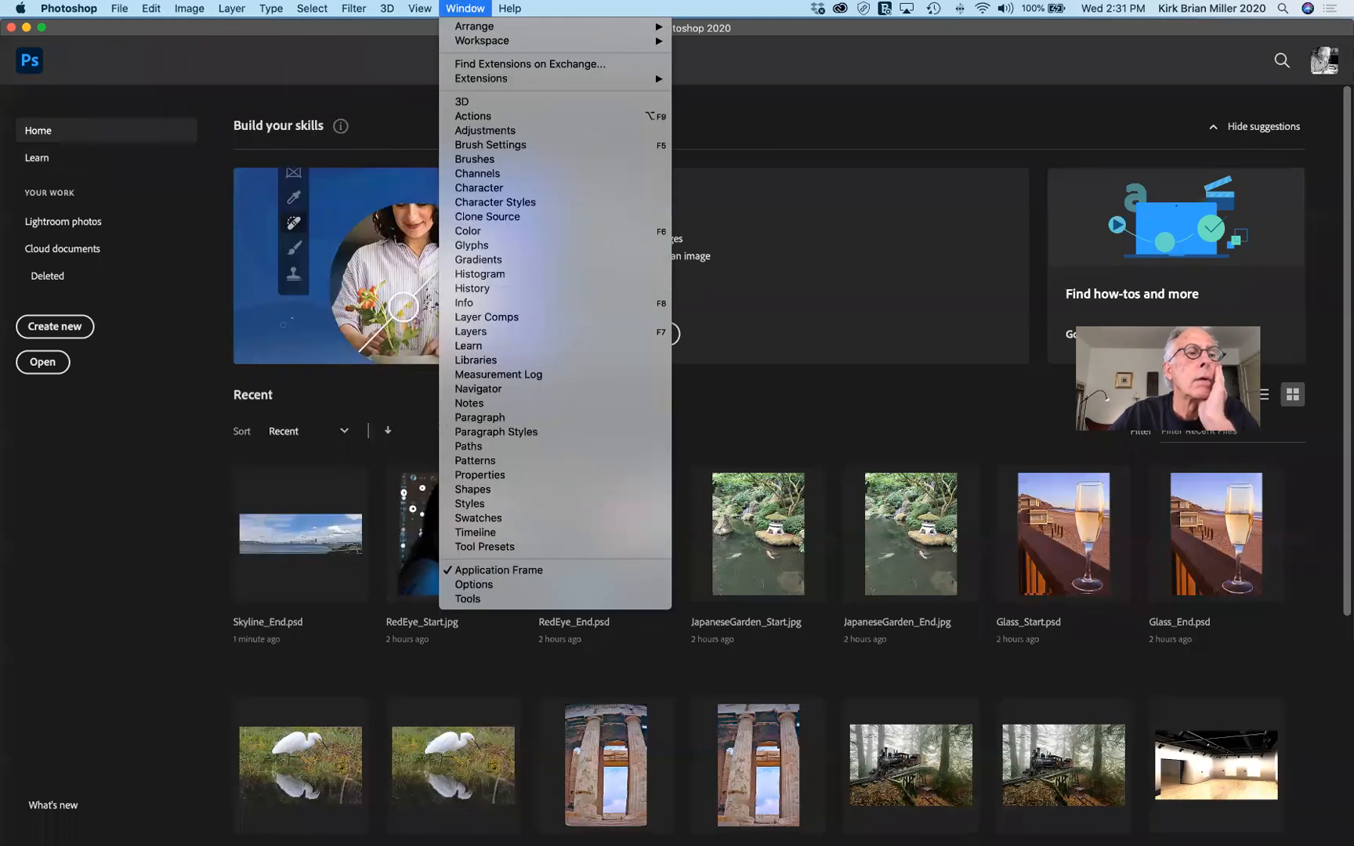
mouse_move(420, 8)
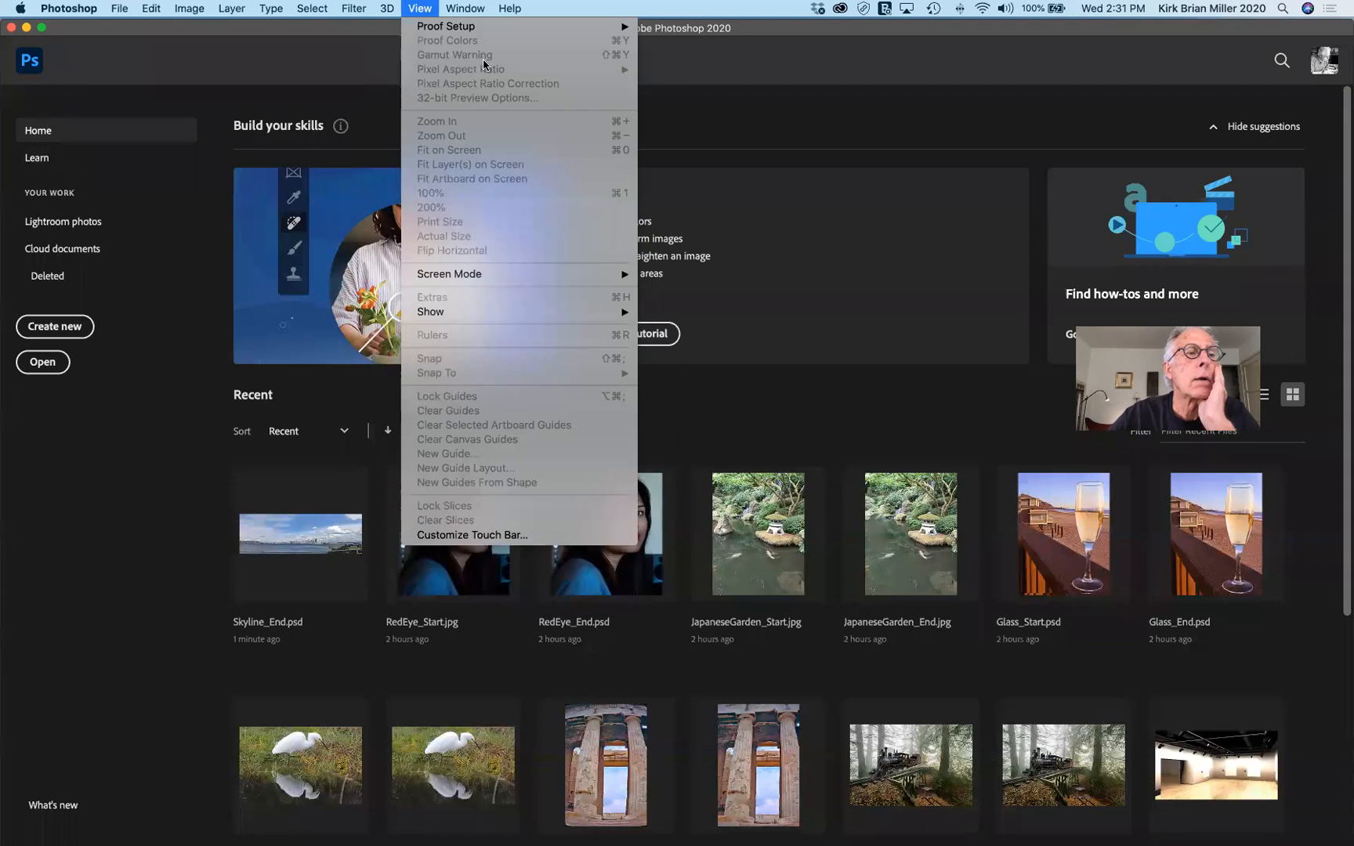
click(316, 76)
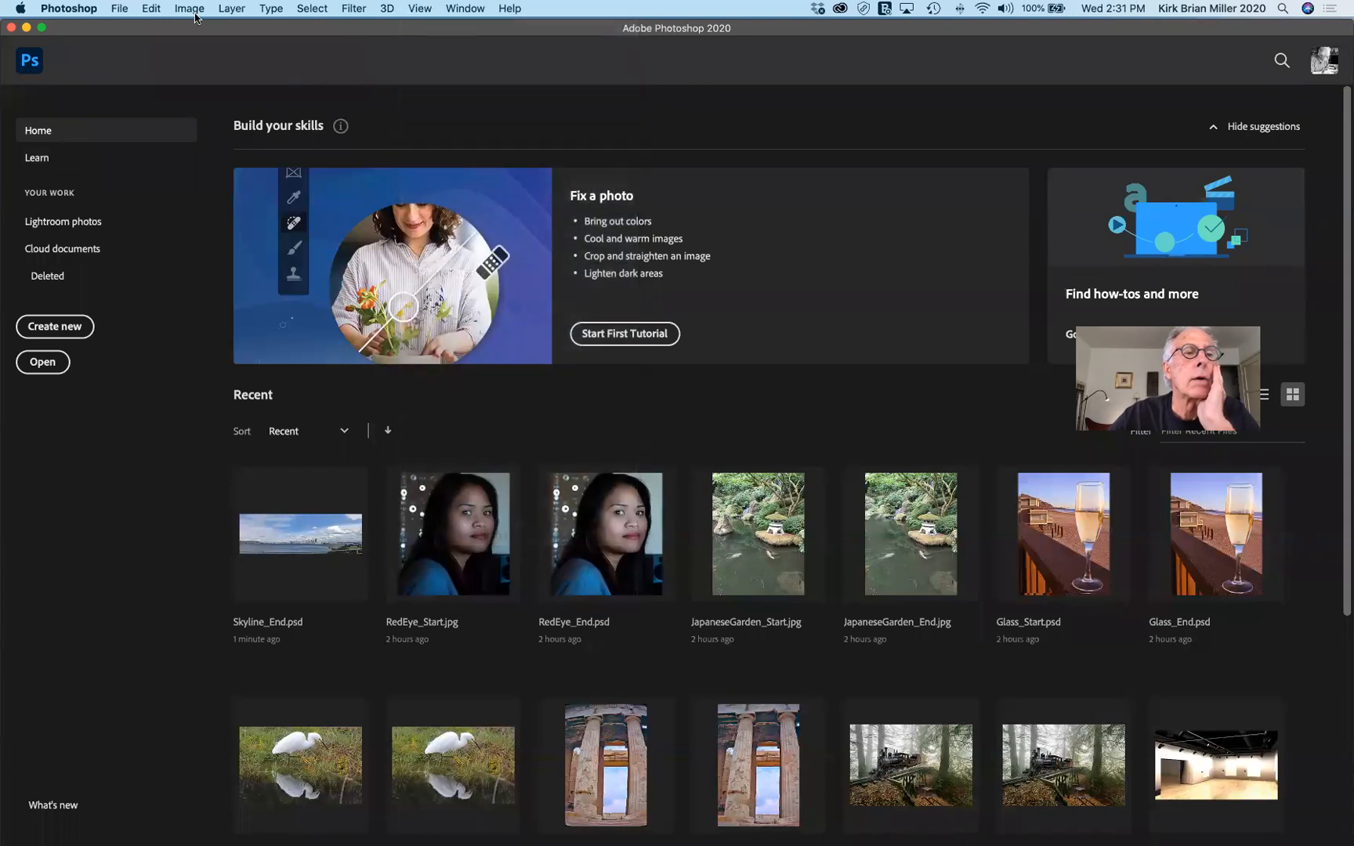
Start a Photomerge and add skyline1.jpg to skyline4.jpg from the Files for Panorama folder as source files
click(123, 10)
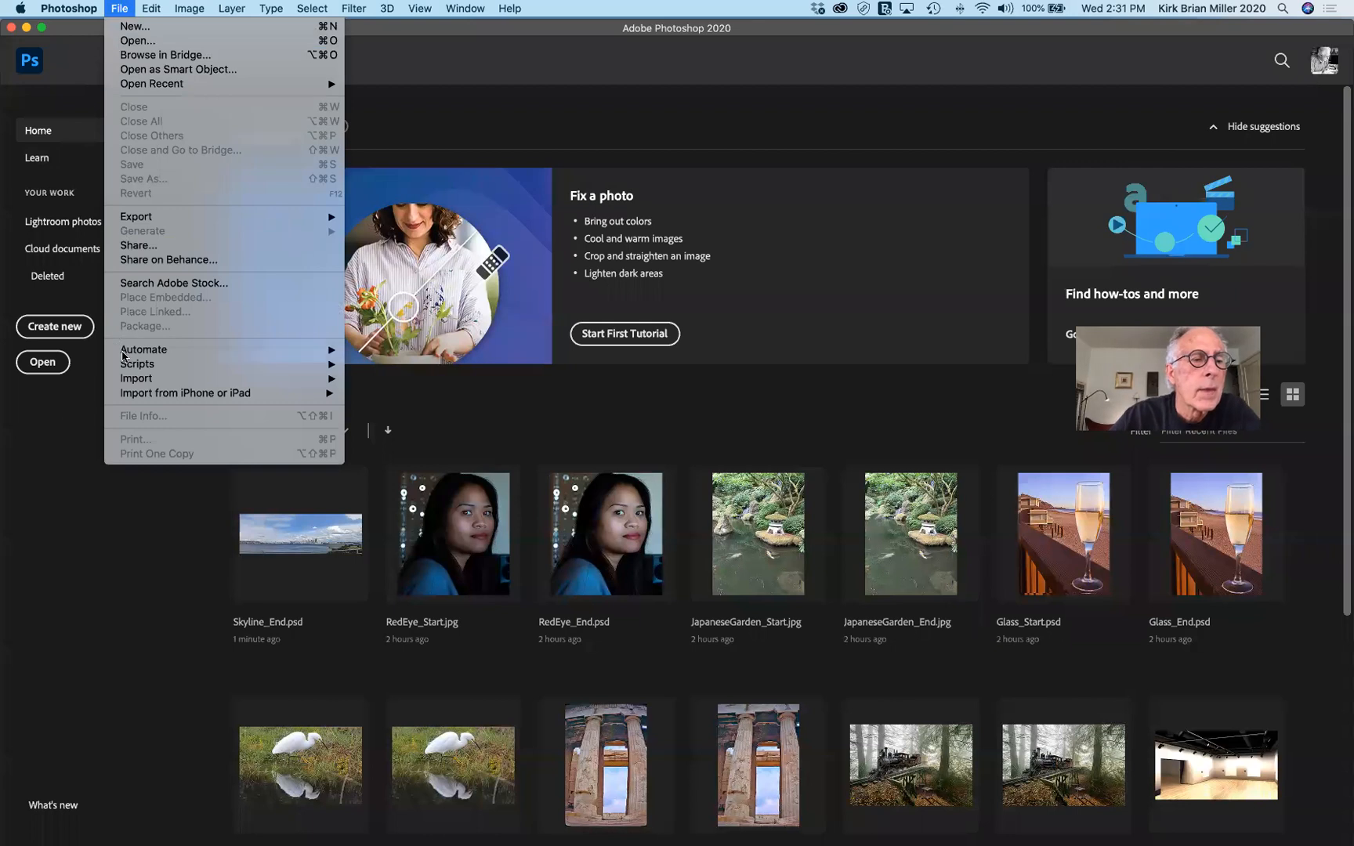
mouse_move(156, 352)
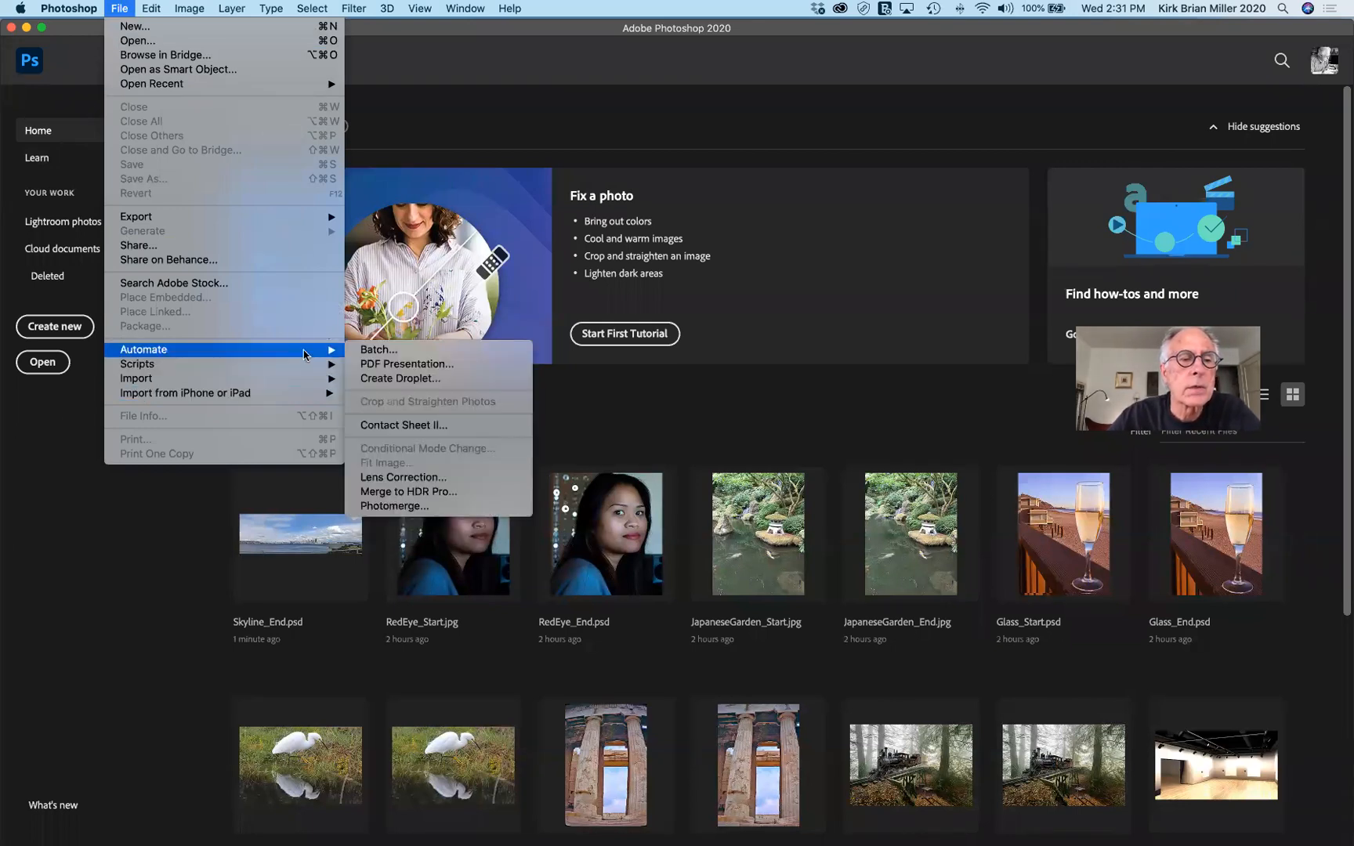
click(406, 508)
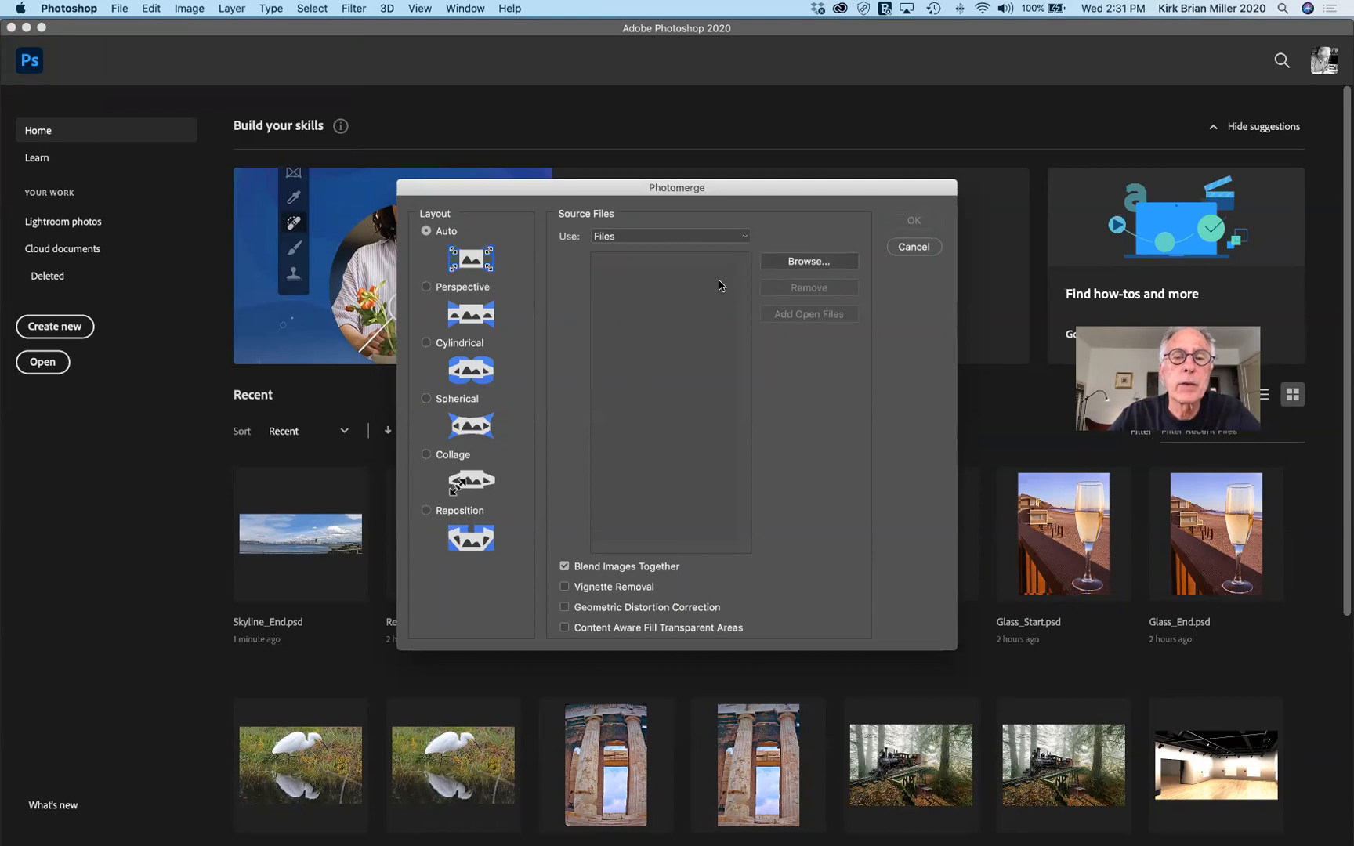
click(833, 265)
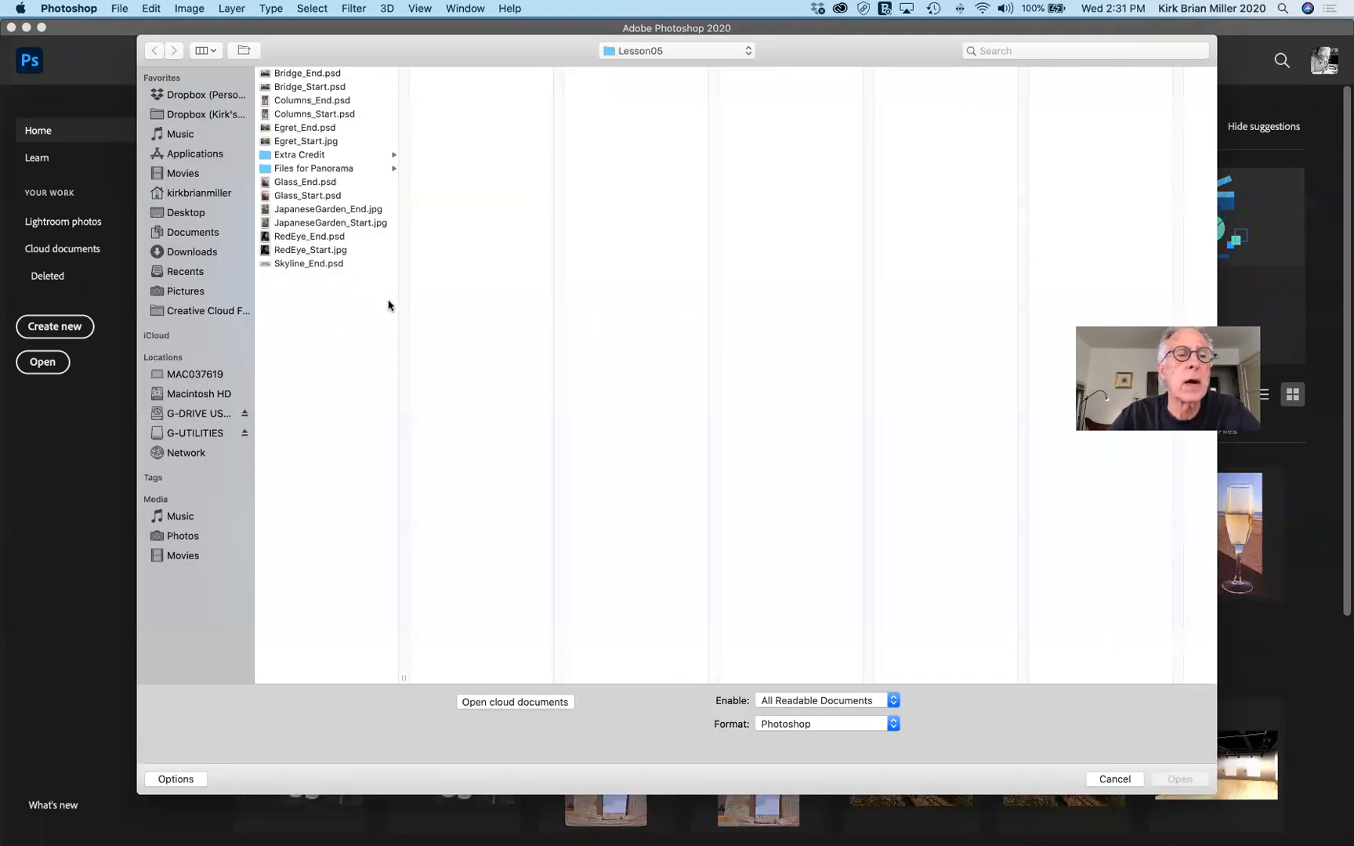
click(264, 171)
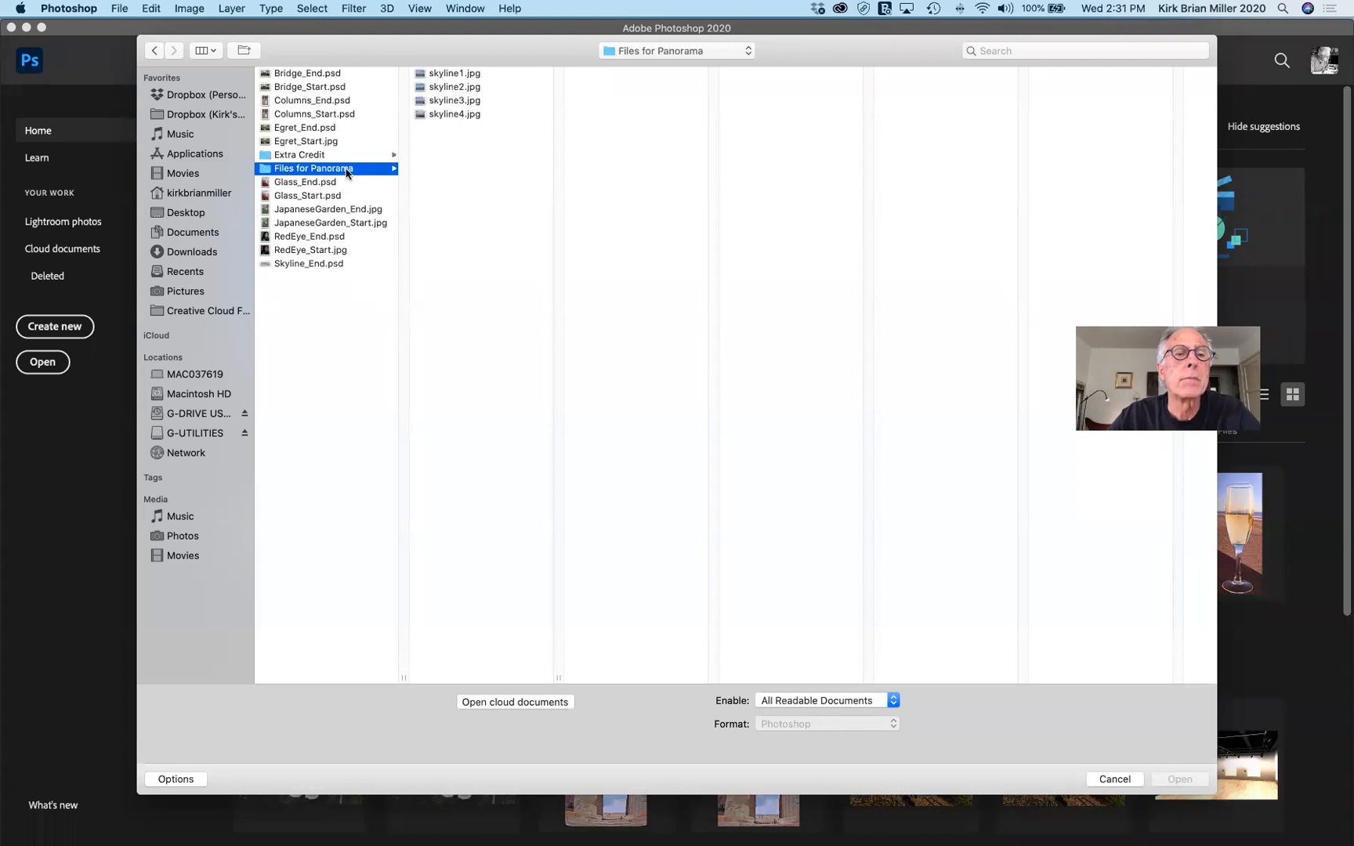
click(417, 75)
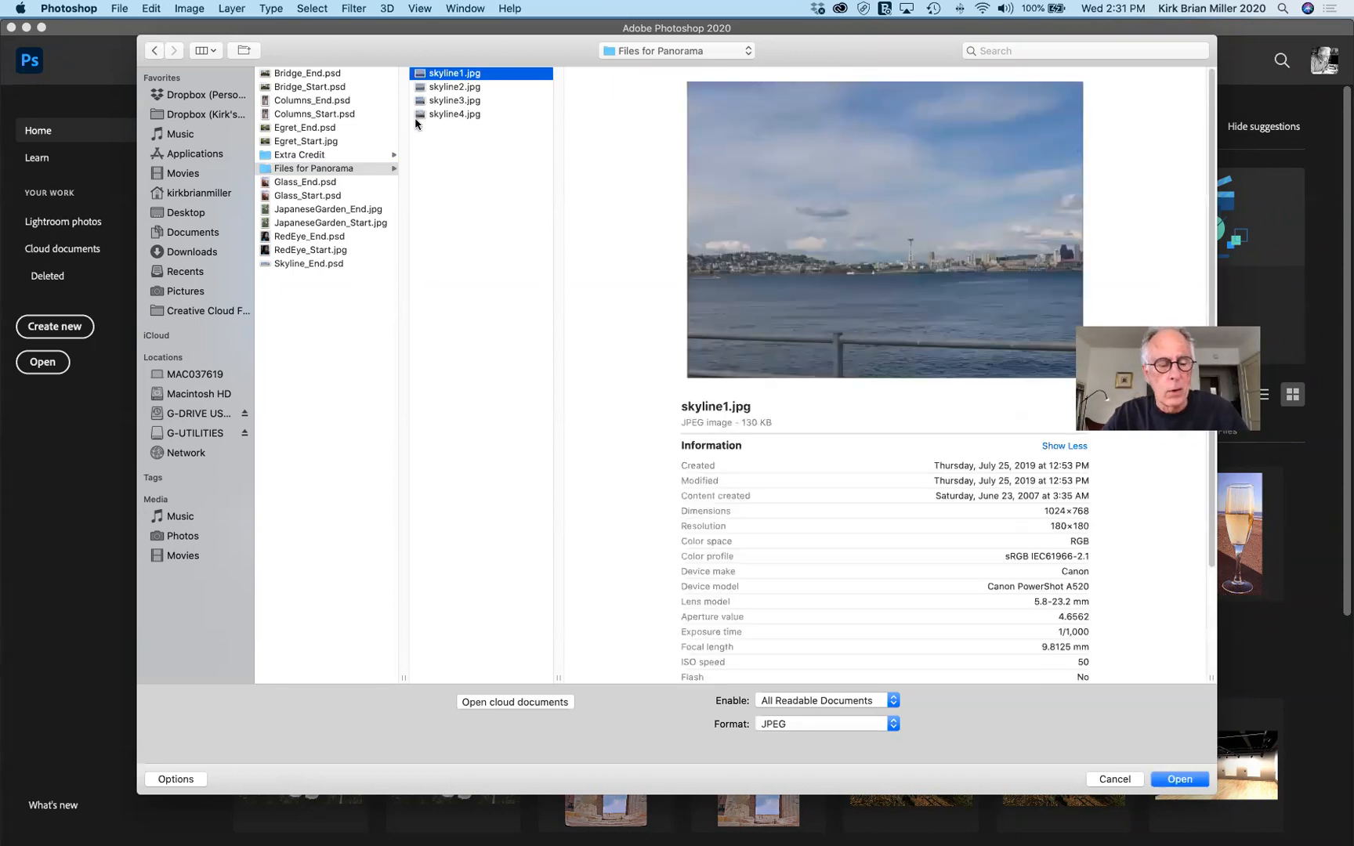
shift+click(420, 116)
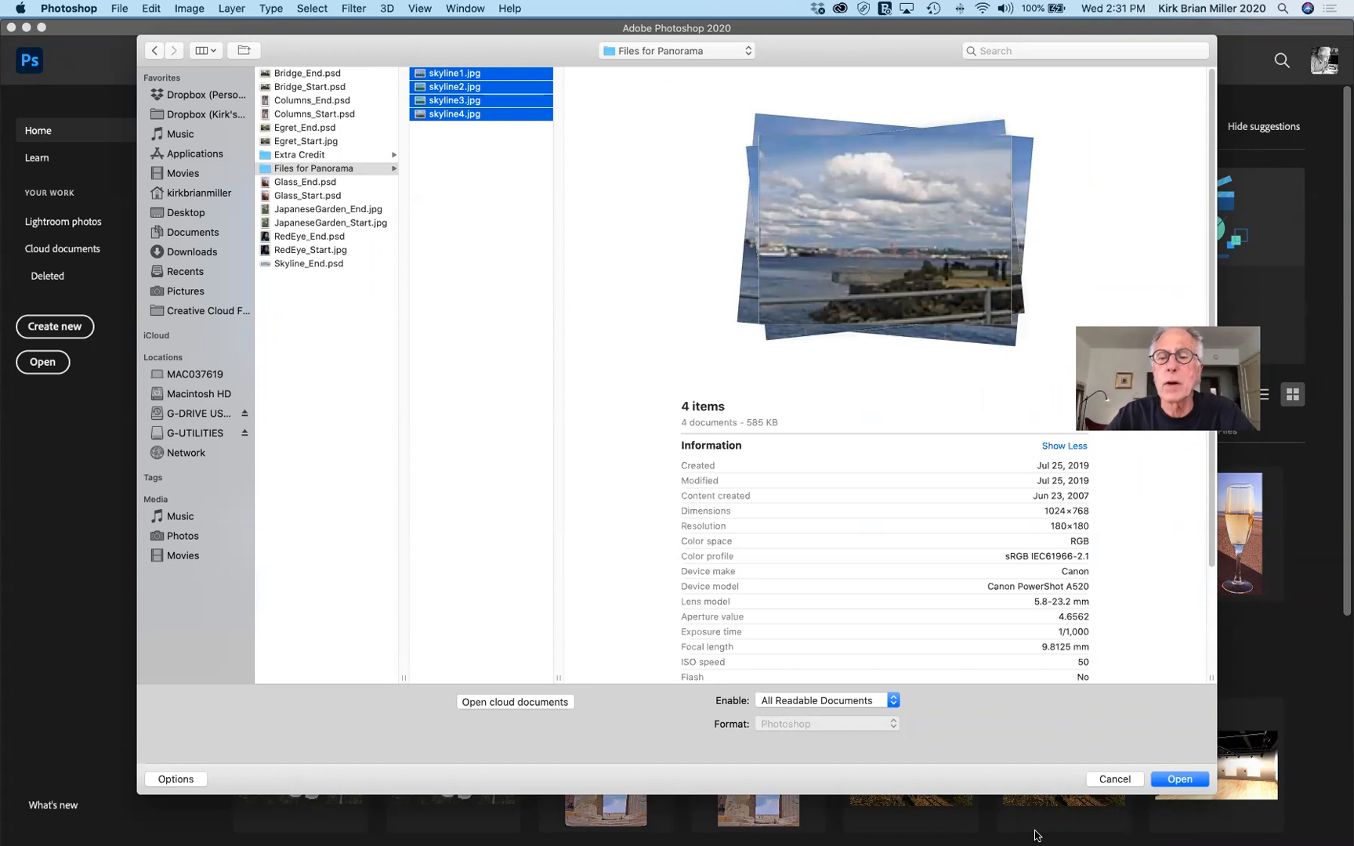
click(1179, 779)
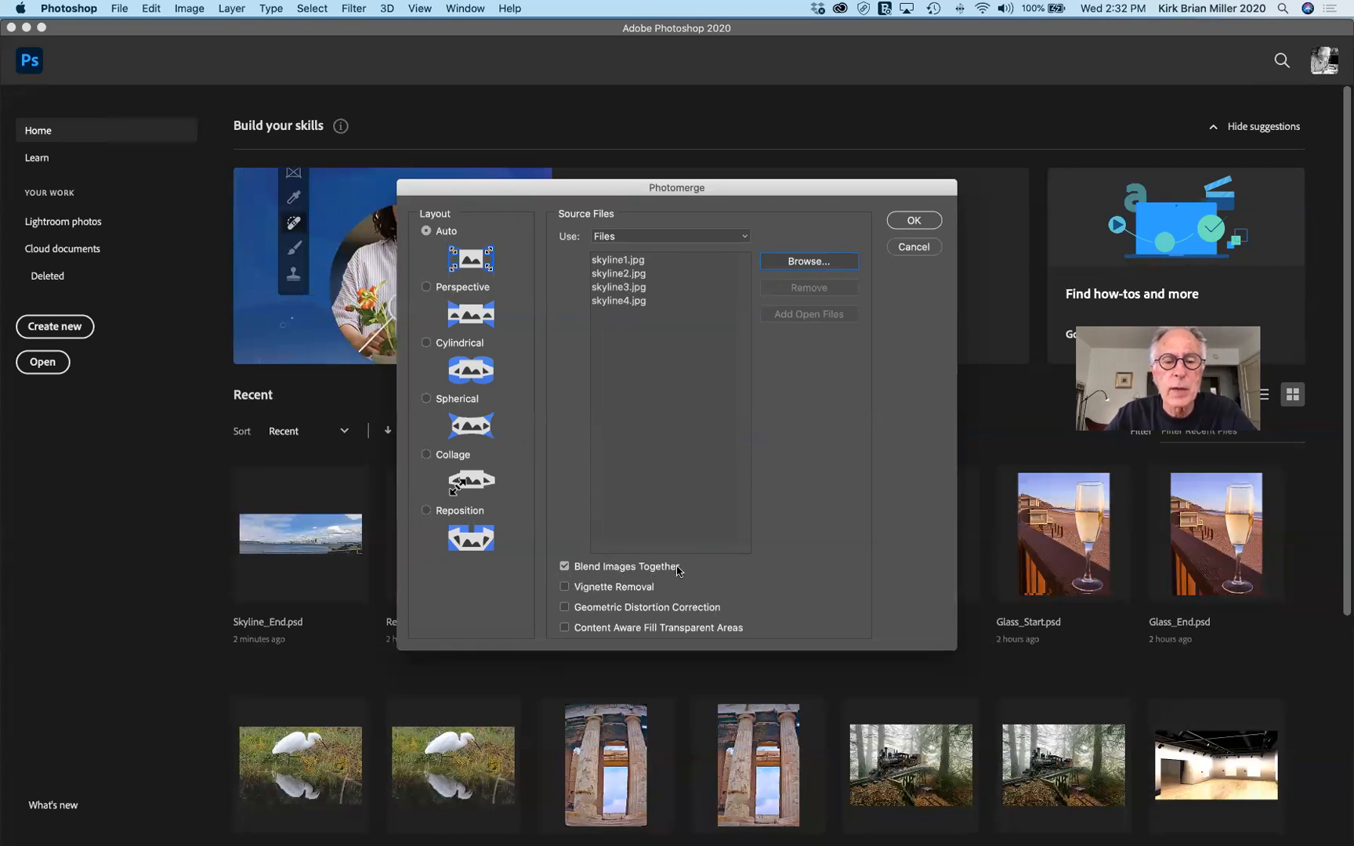
Enable Vignette Removal, Geometric Distortion Correction and Content Aware Fill Transparent Areas, create the panorama, and clear its selection
click(563, 587)
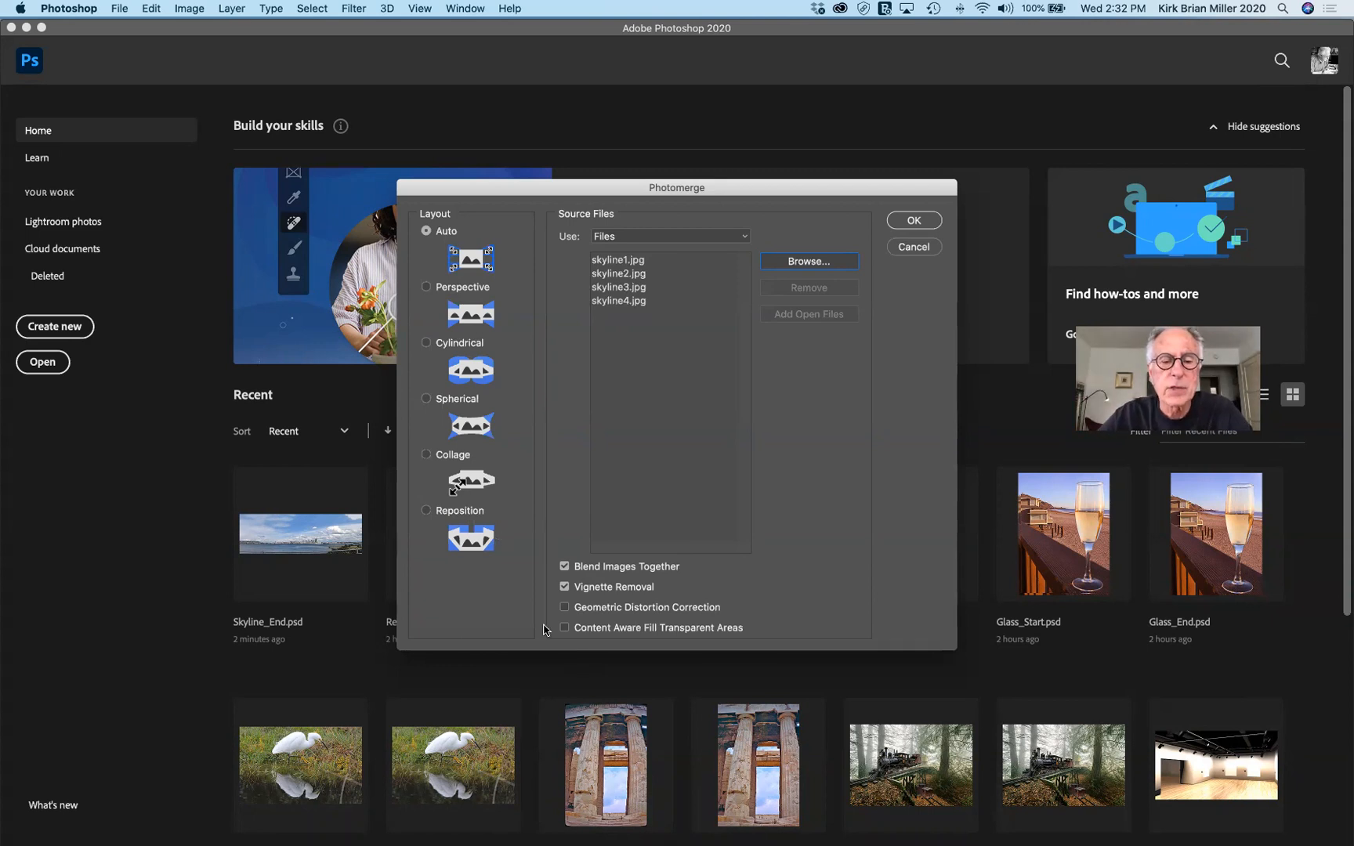
click(565, 608)
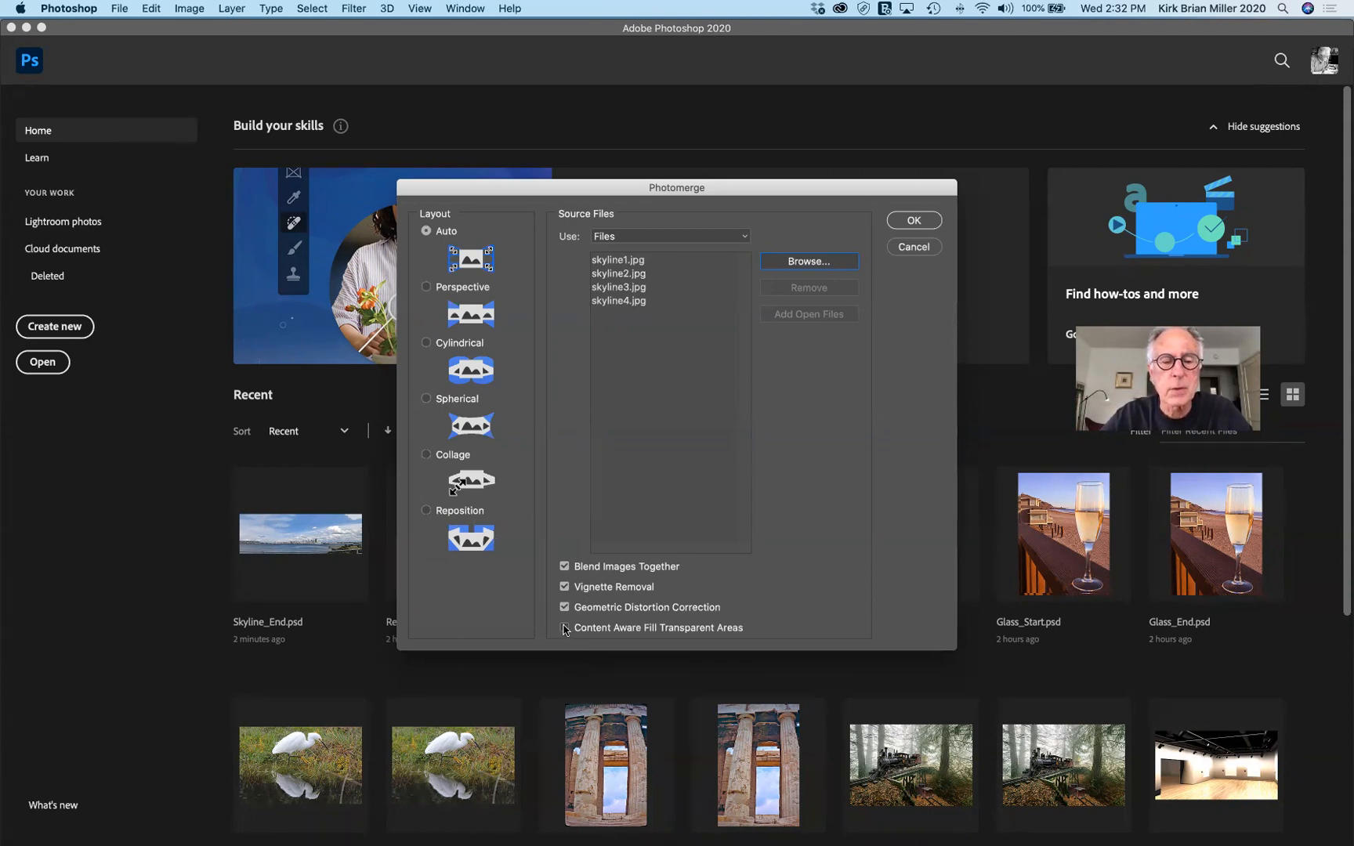
click(565, 628)
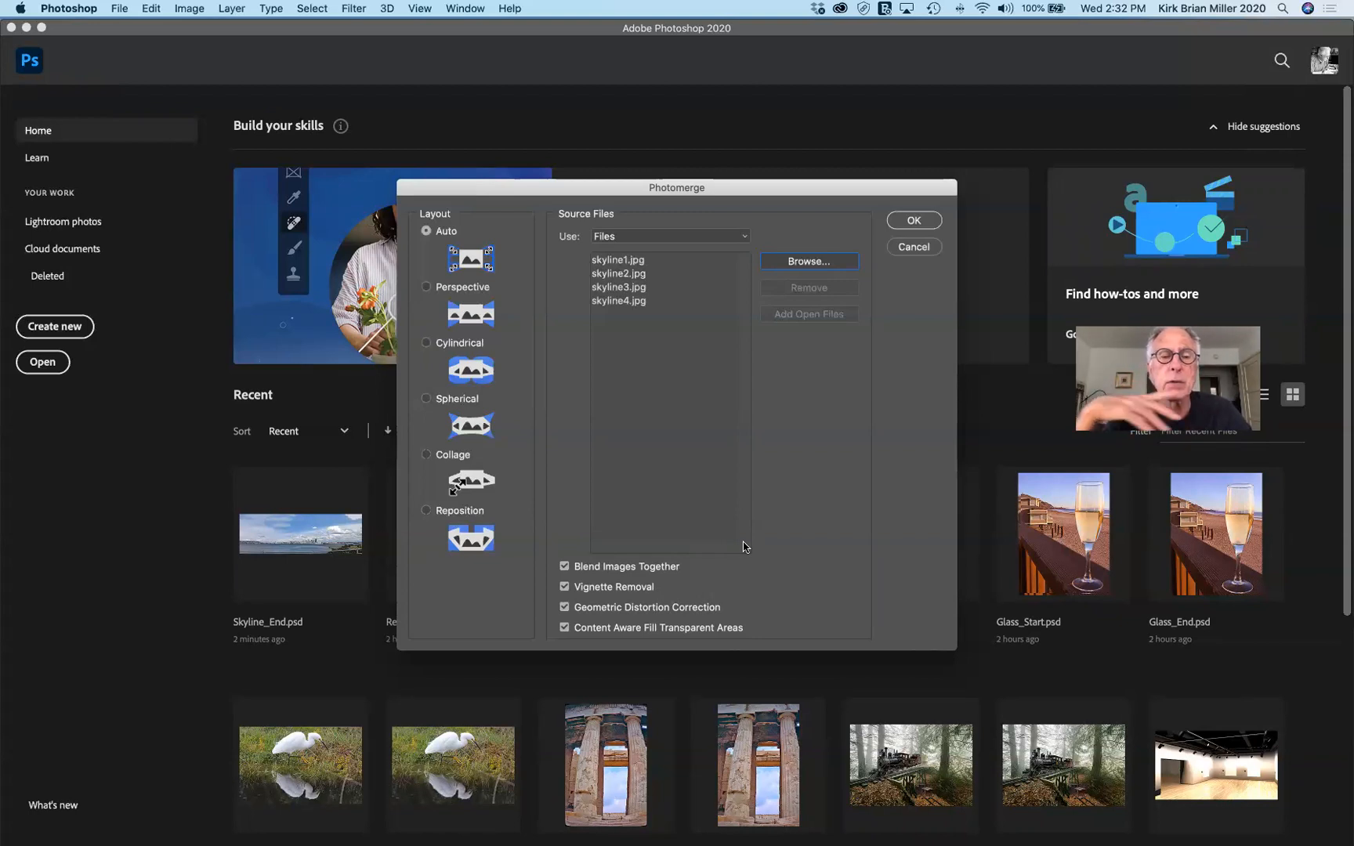
click(913, 221)
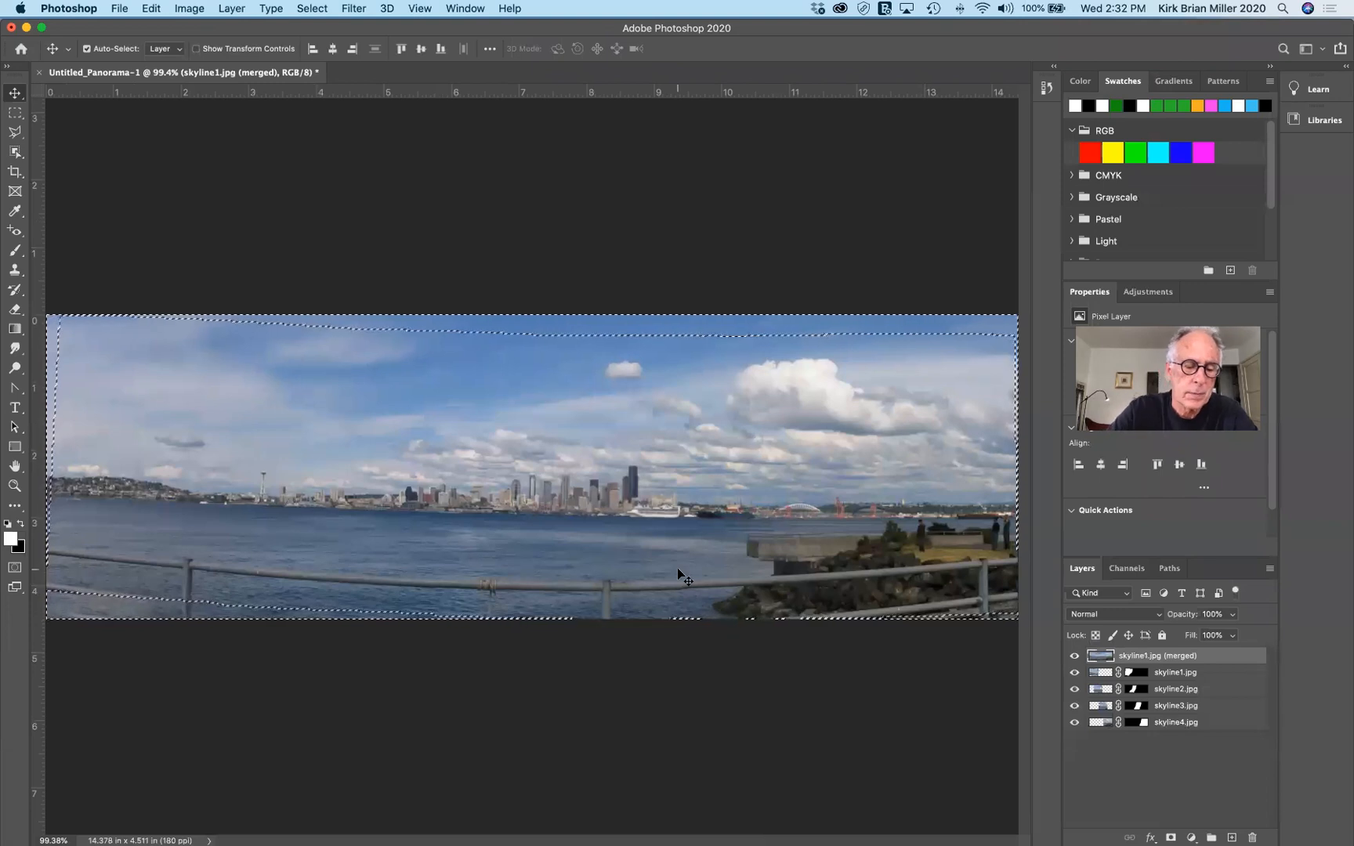
key(super)
key(super+d)
scroll(679, 572, down, 3)
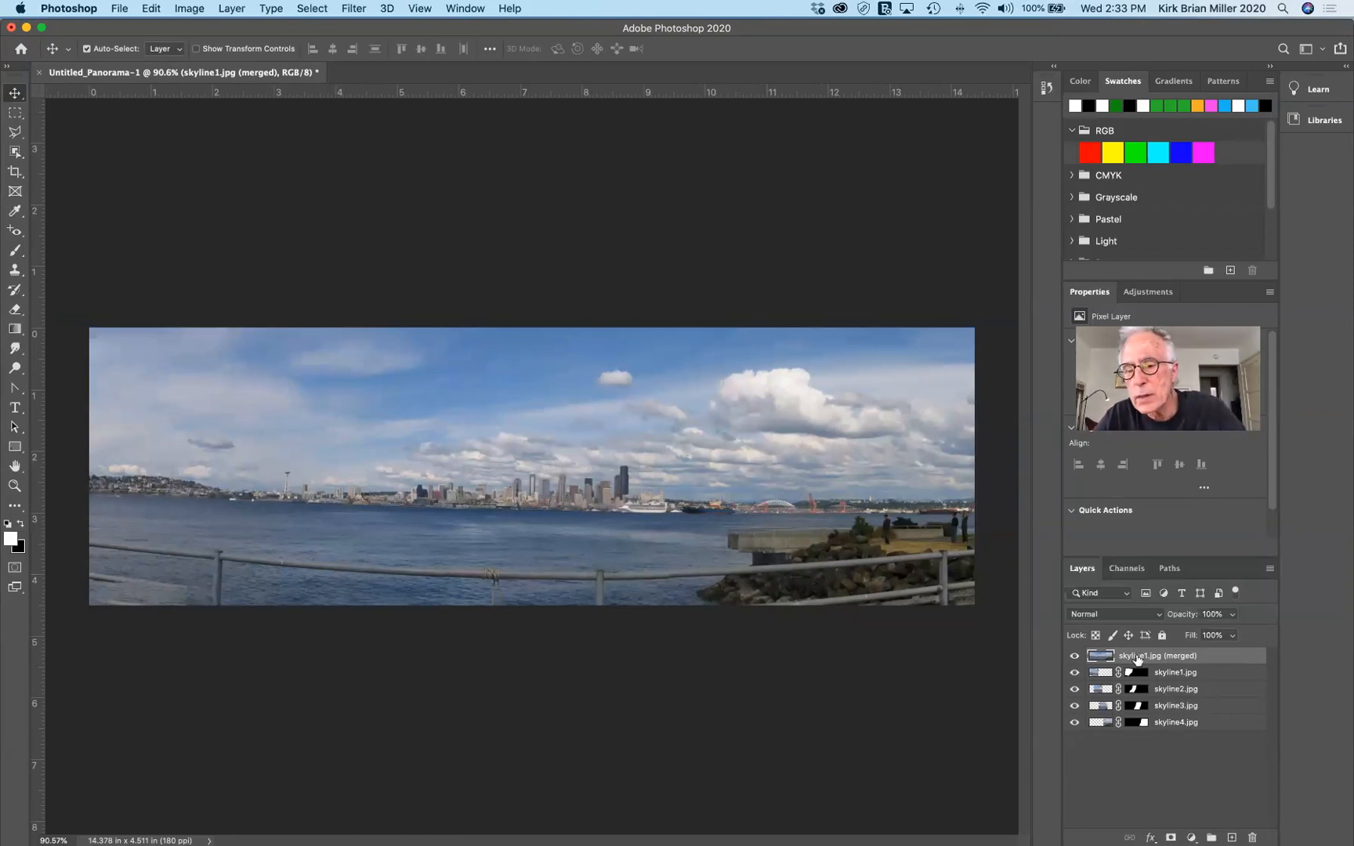
Hide the merged layer, then toggle the skyline1.jpg to skyline4.jpg layers off and back on to examine each photo's part of the panorama
click(1074, 656)
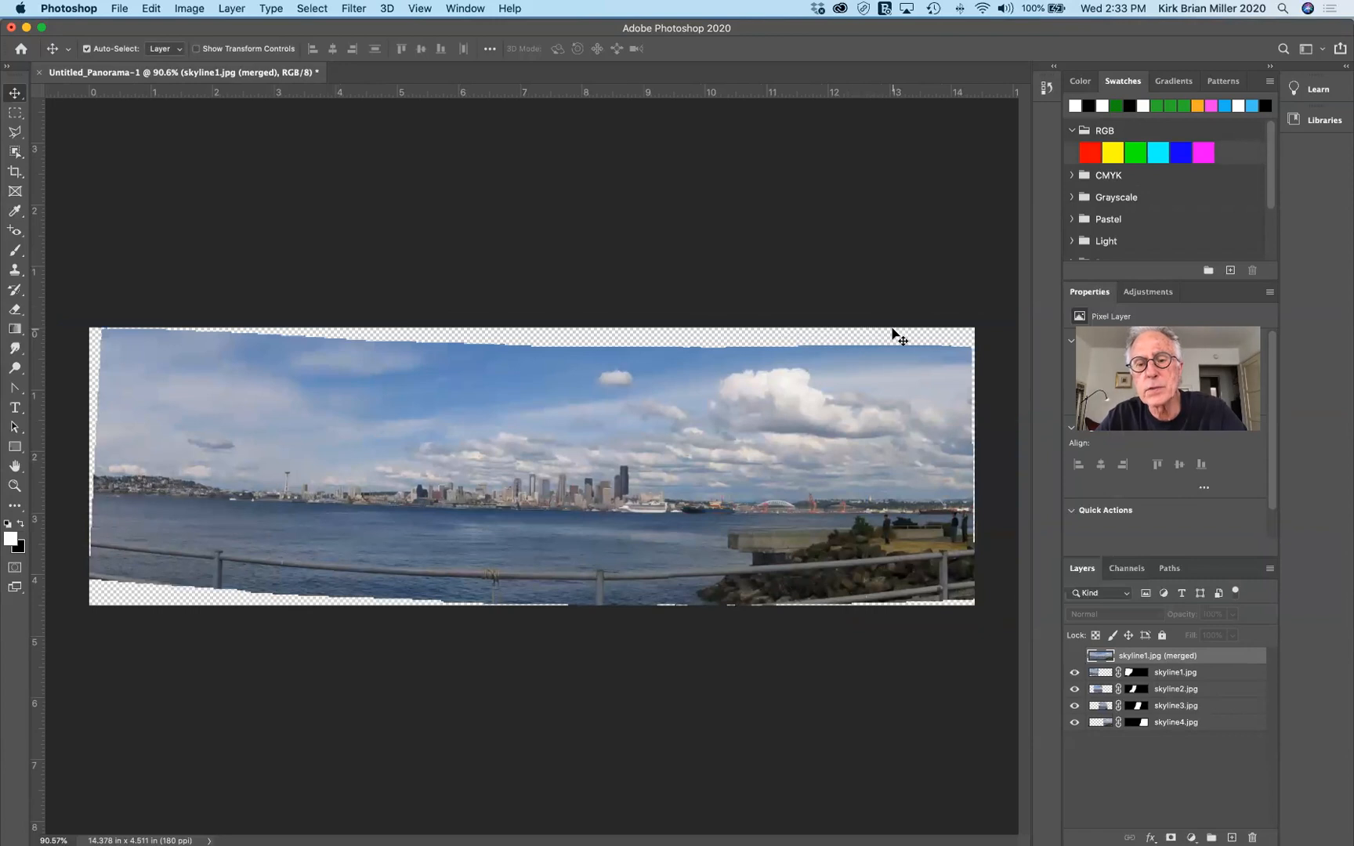
click(1073, 672)
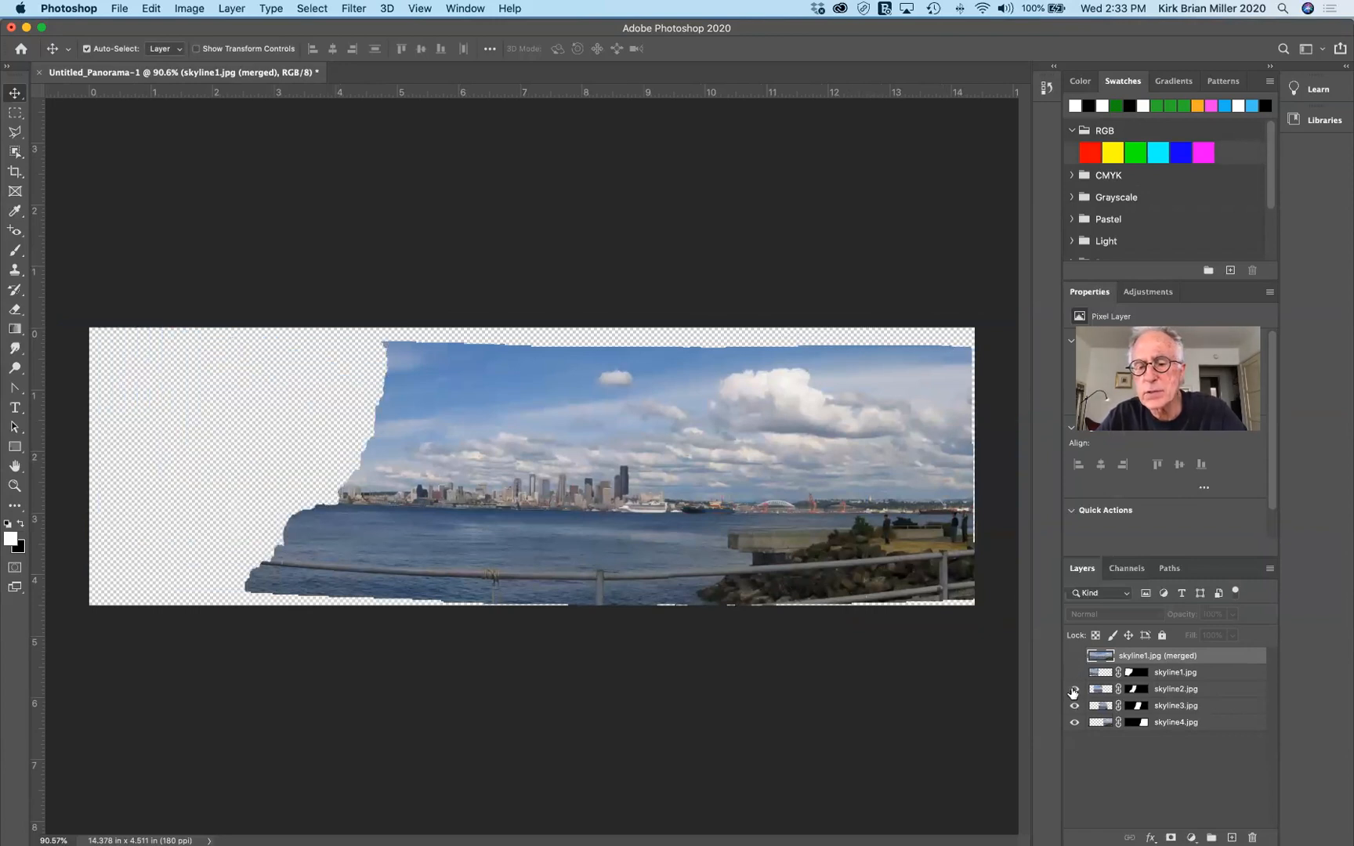
click(1074, 688)
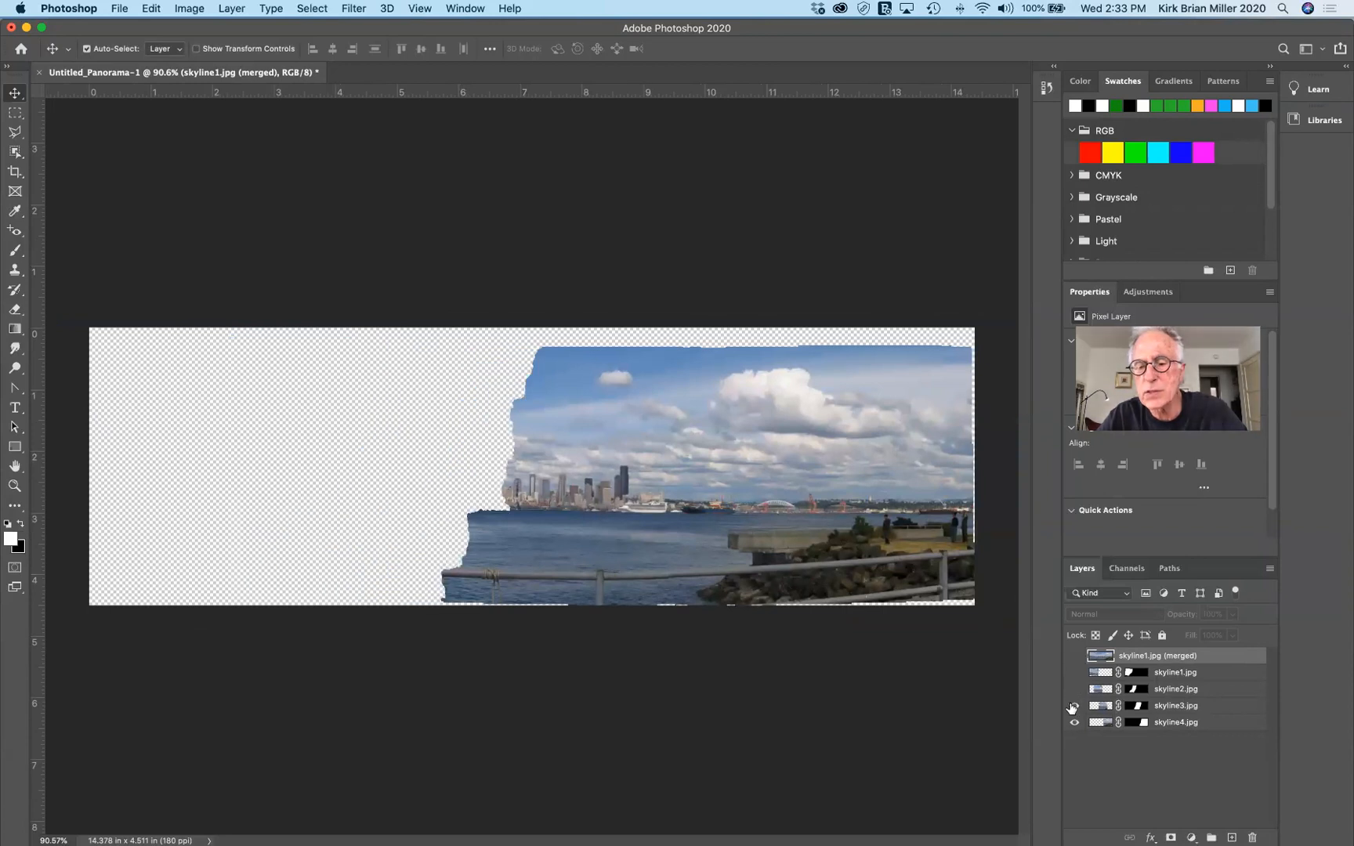
click(1074, 705)
click(1074, 722)
click(1074, 722)
click(1074, 705)
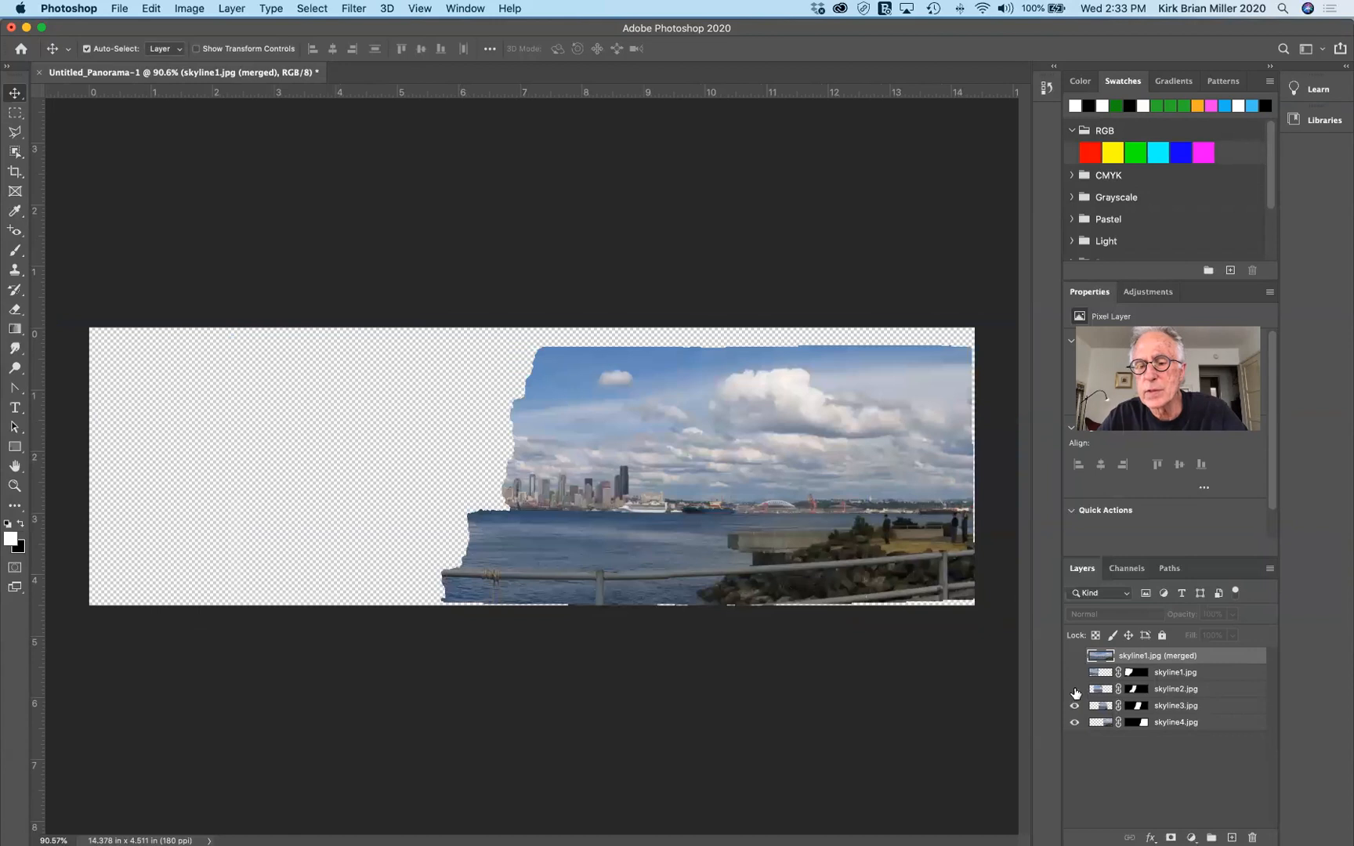
click(1074, 688)
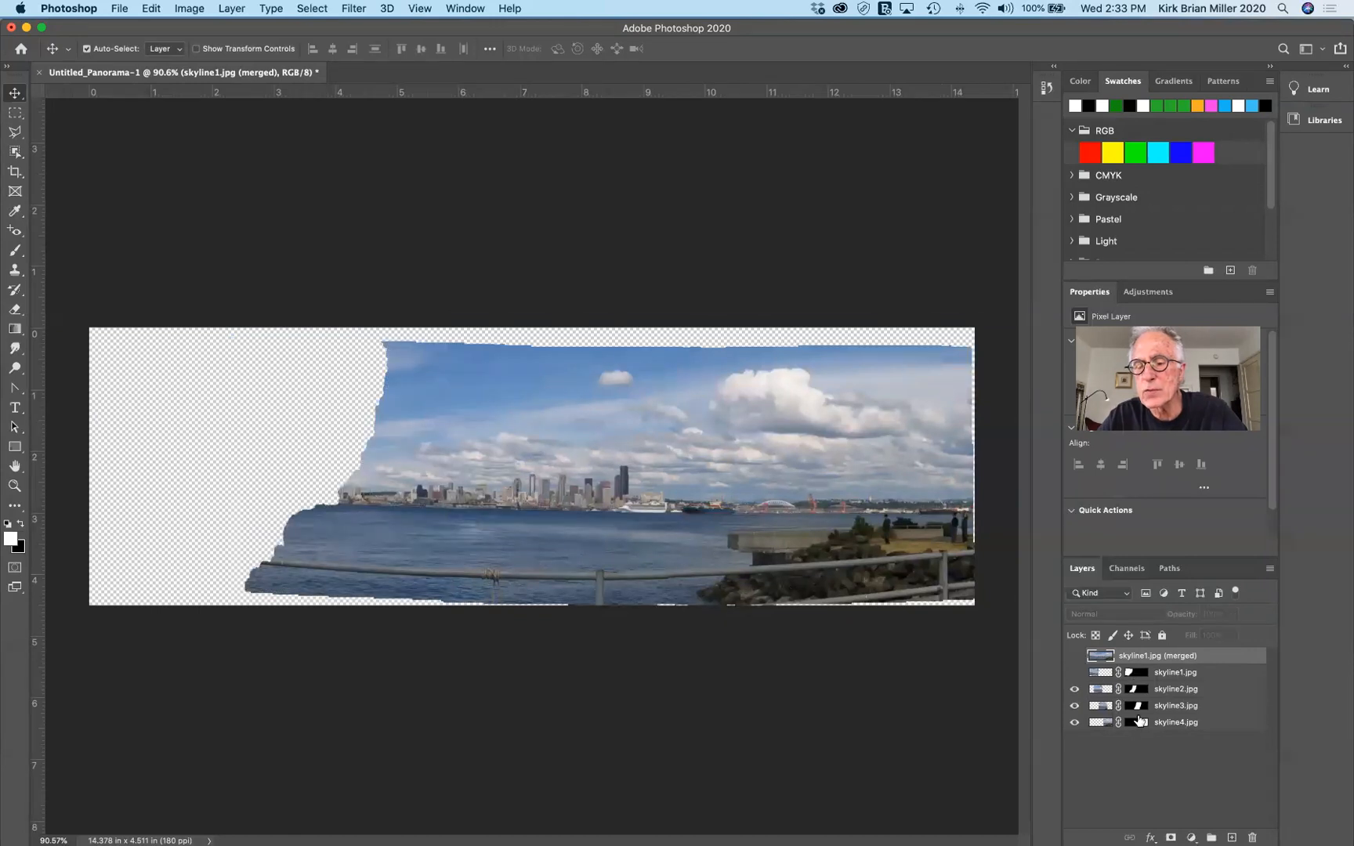
click(1074, 673)
Hide the four source layers skyline1.jpg to skyline4.jpg and show only the merged panorama layer
click(1074, 673)
click(1074, 689)
click(1074, 705)
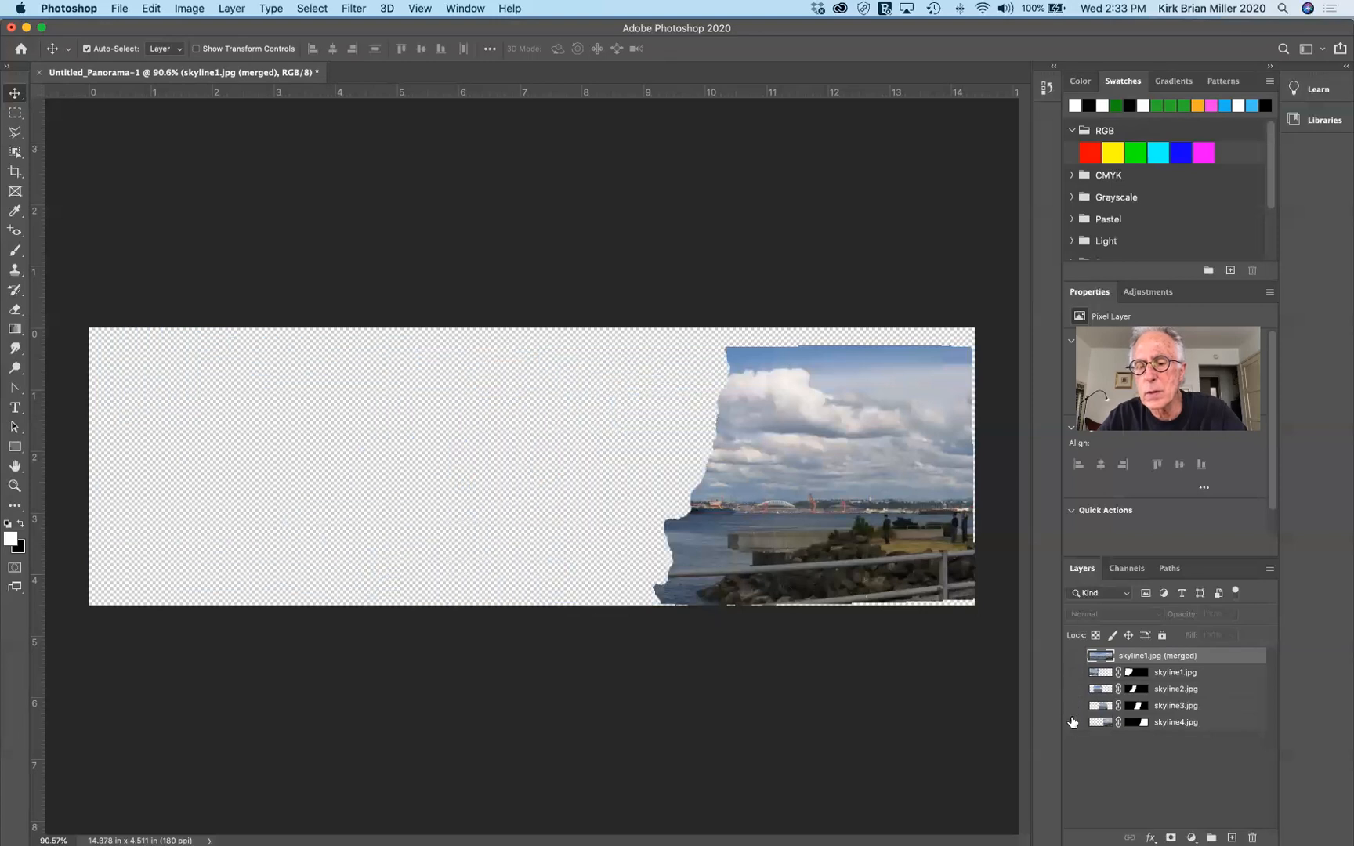
click(1074, 722)
click(1074, 656)
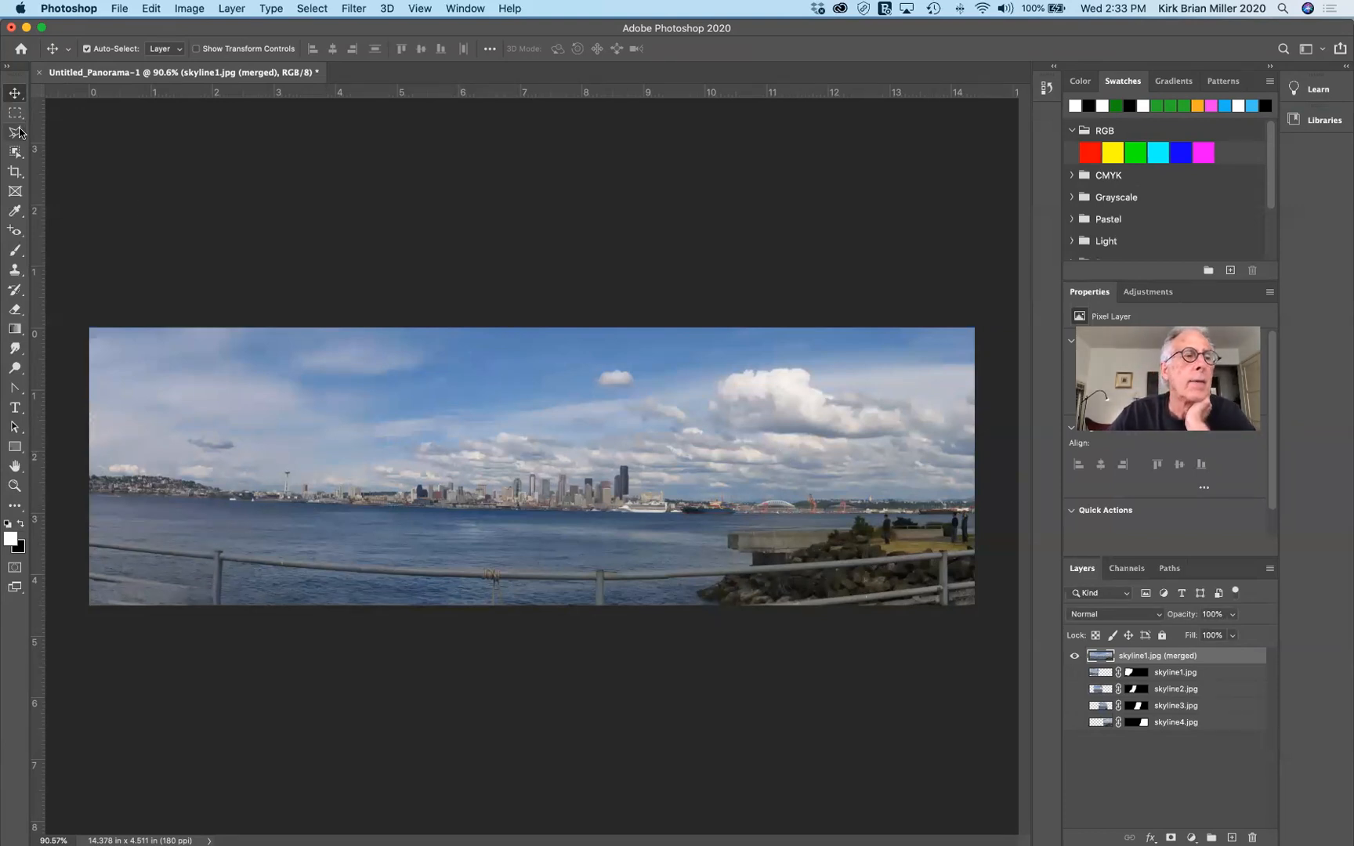
Straighten the panorama with the Crop tool along the waterline below the skyline, and apply the crop
click(13, 174)
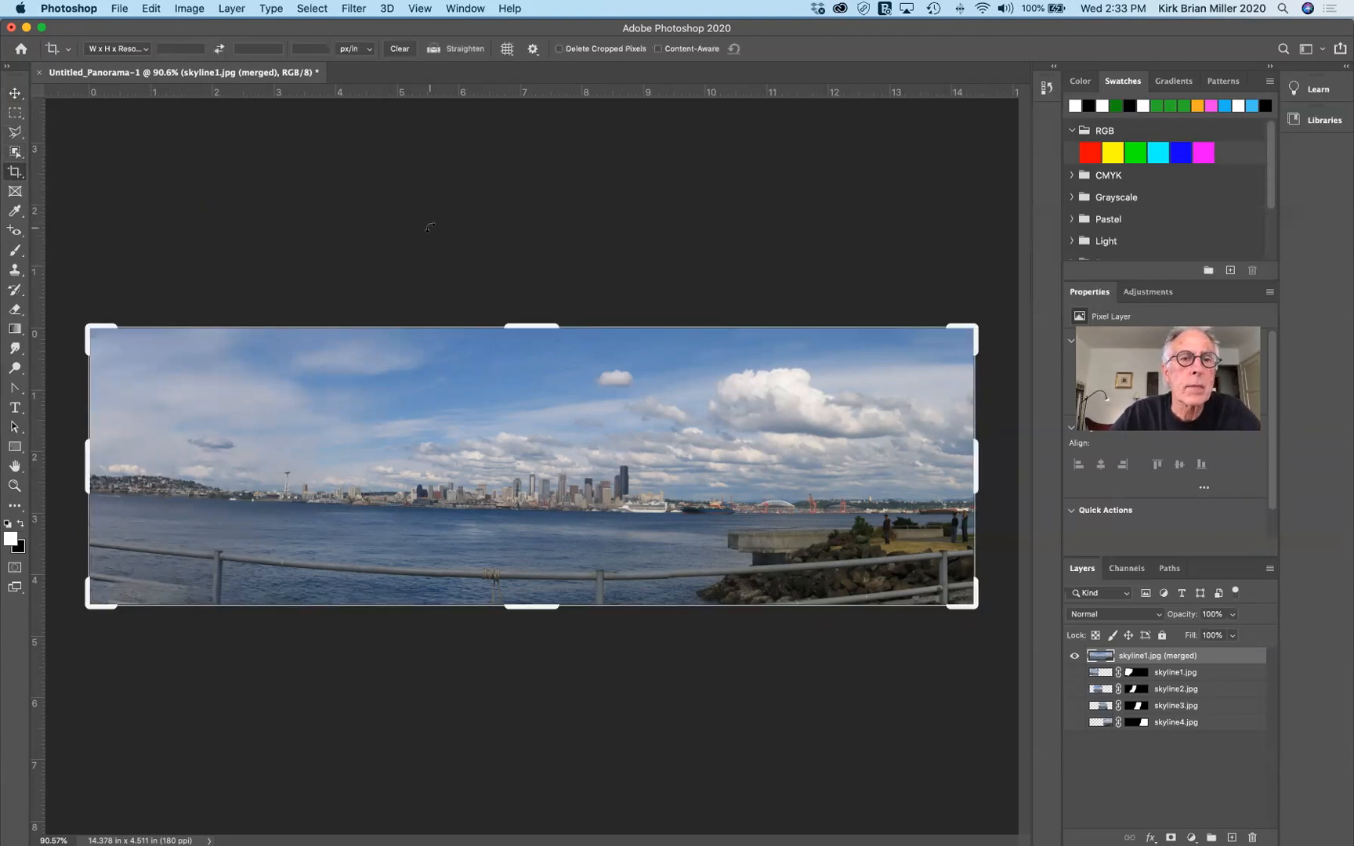
click(435, 49)
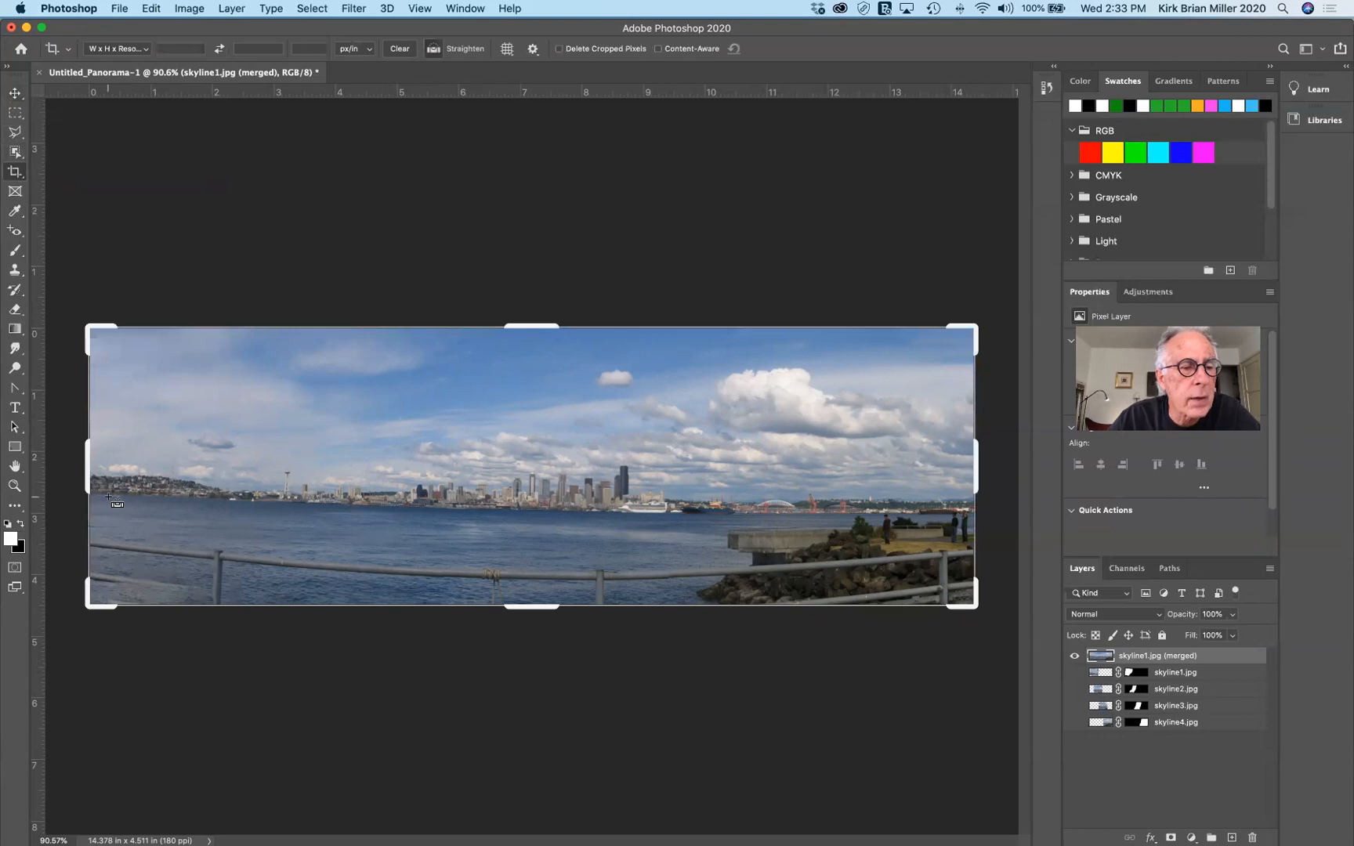
drag(108, 496, 845, 516)
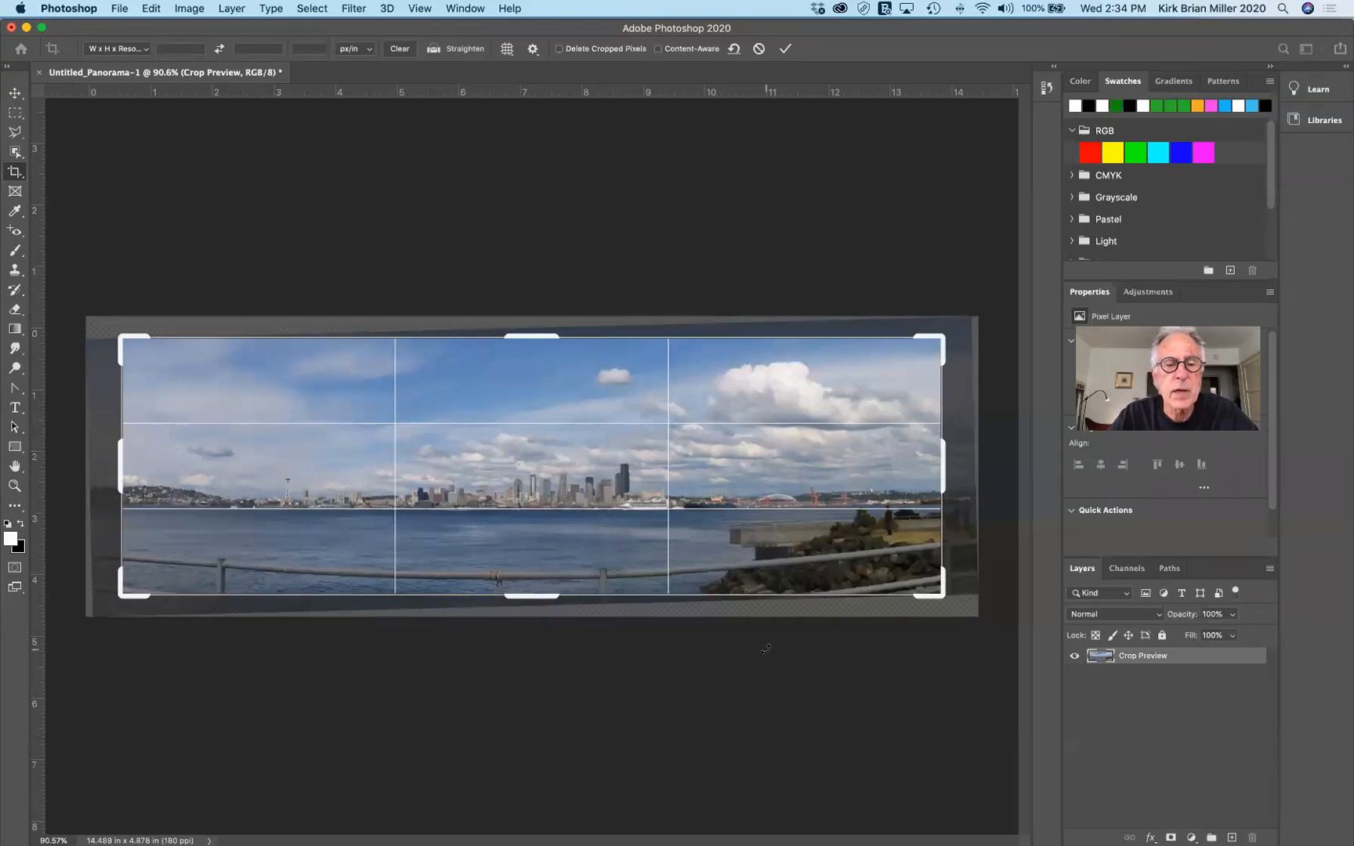
click(785, 51)
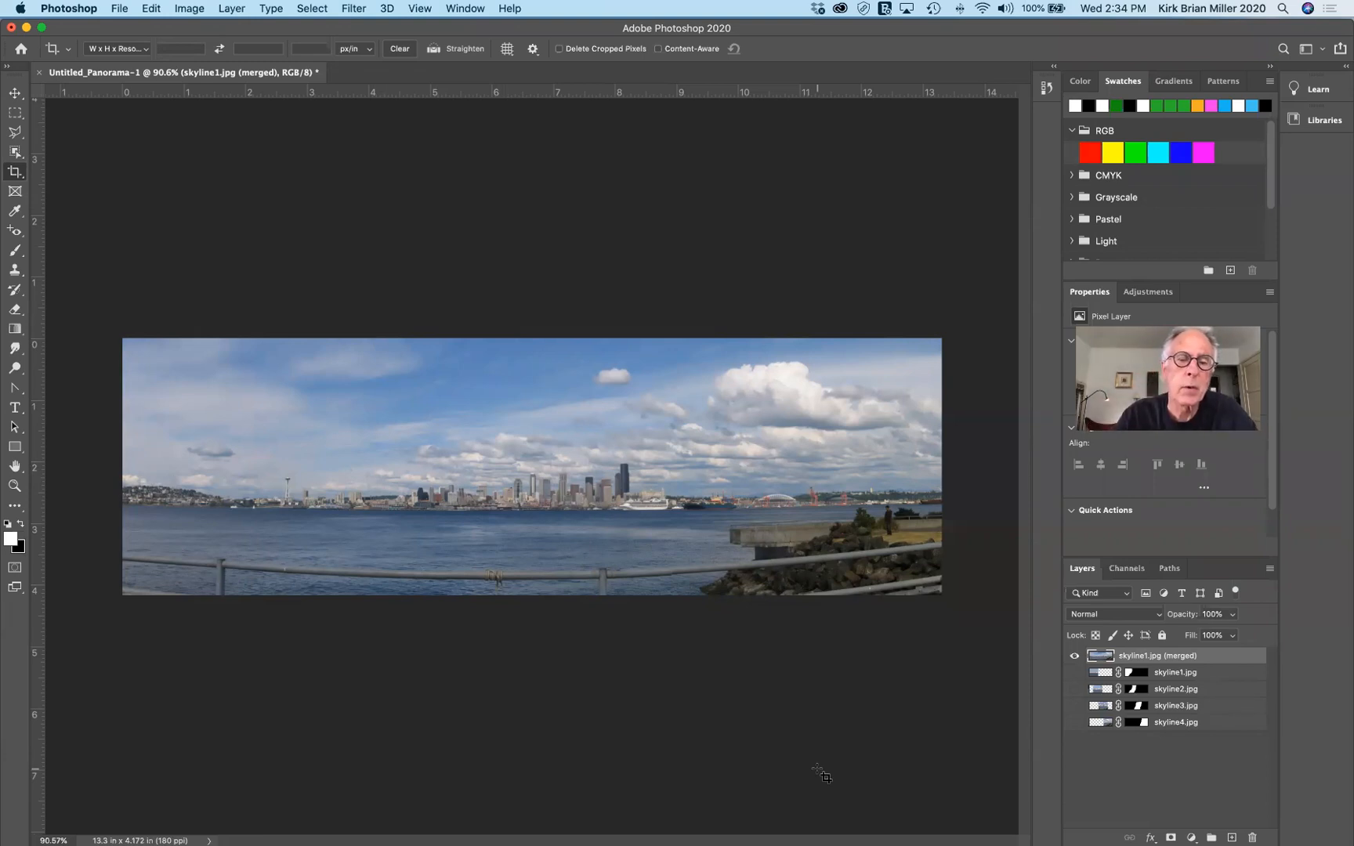
Examine the straightened panorama up close from the Space Needle across the skyline to the pier and railing, then view the whole image
scroll(821, 775, up, 10)
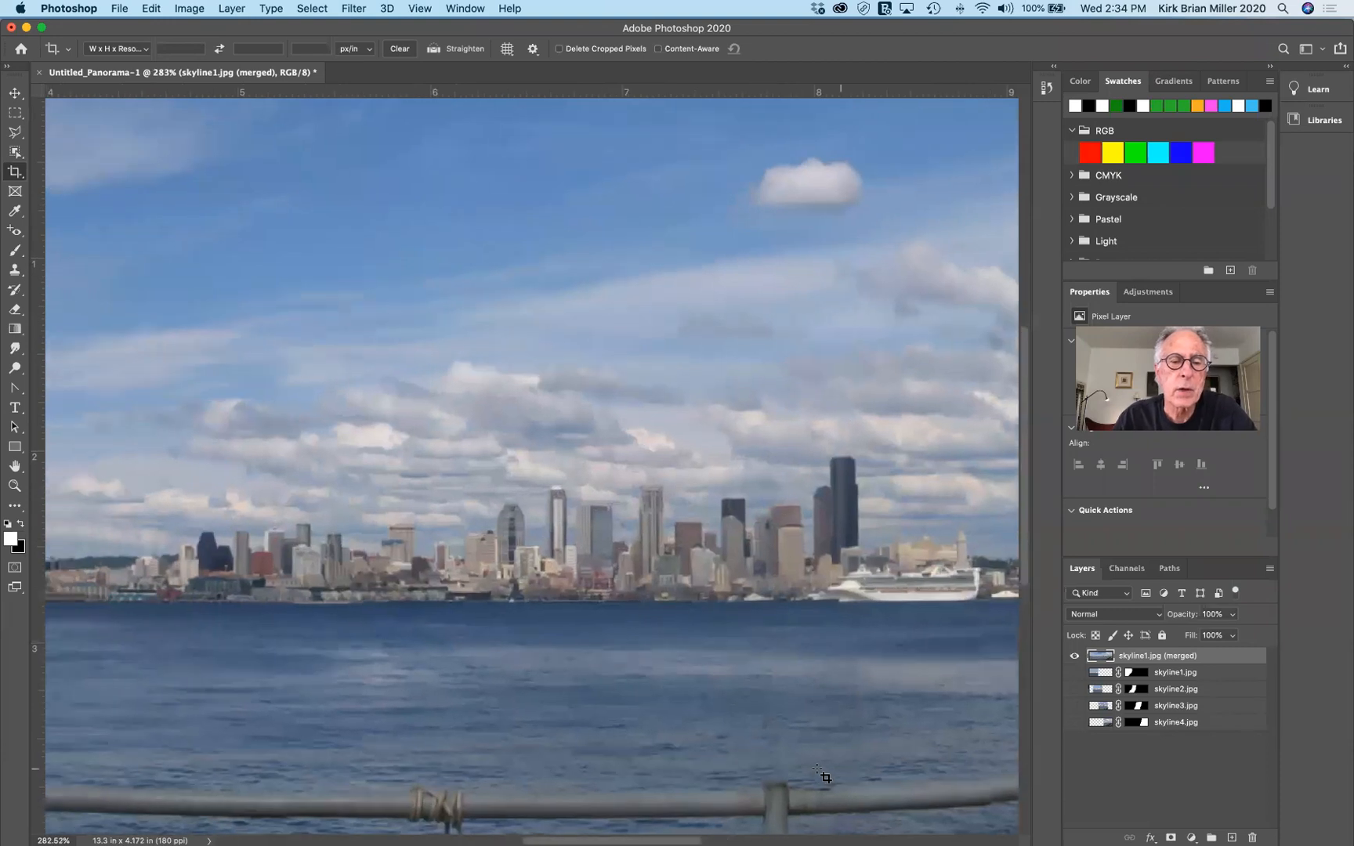
scroll(821, 775, left, 10)
scroll(821, 775, right, 3)
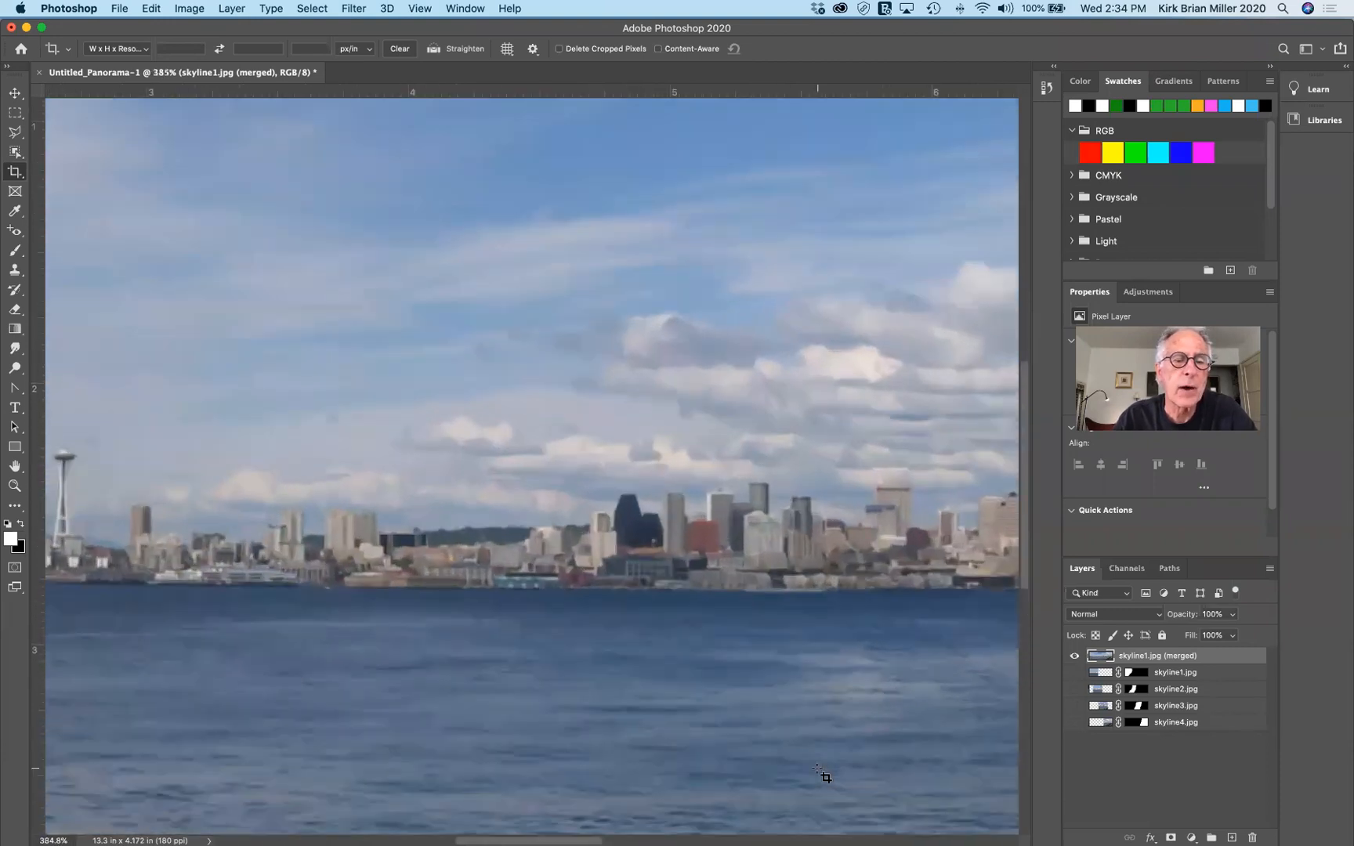
scroll(821, 774, left, 6)
scroll(821, 774, up, 3)
scroll(823, 776, down, 5)
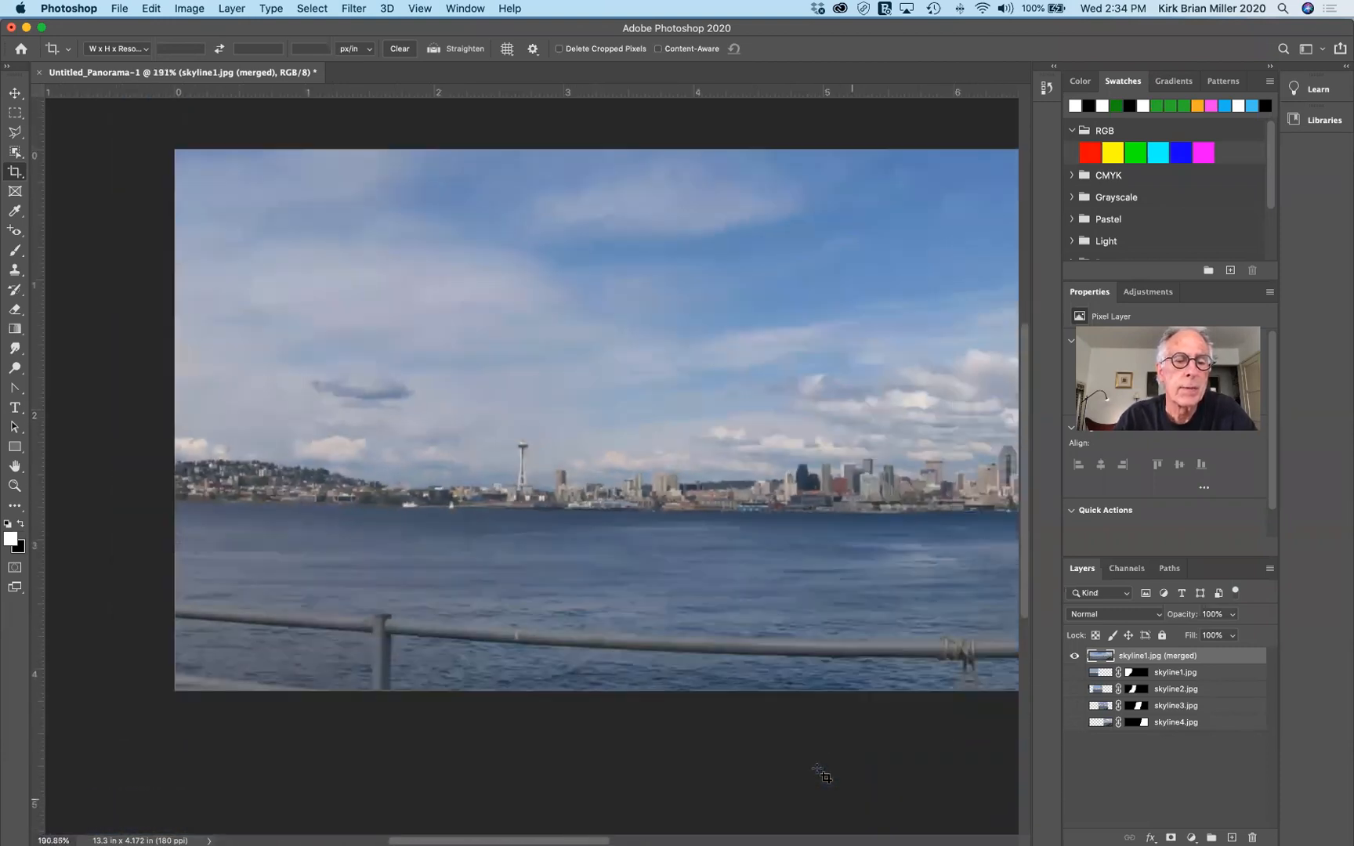
scroll(821, 775, down, 1)
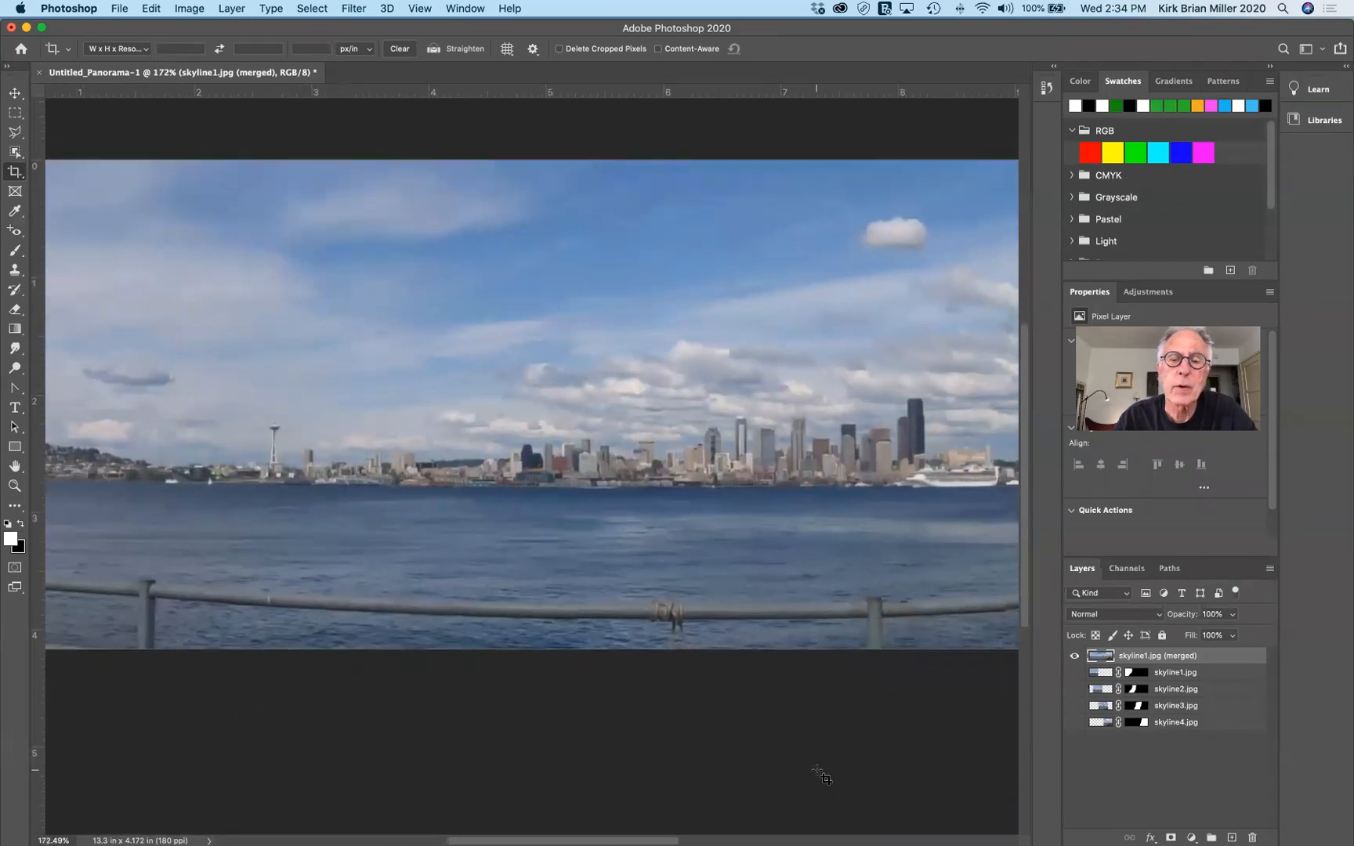
scroll(821, 775, right, 6)
scroll(821, 776, up, 3)
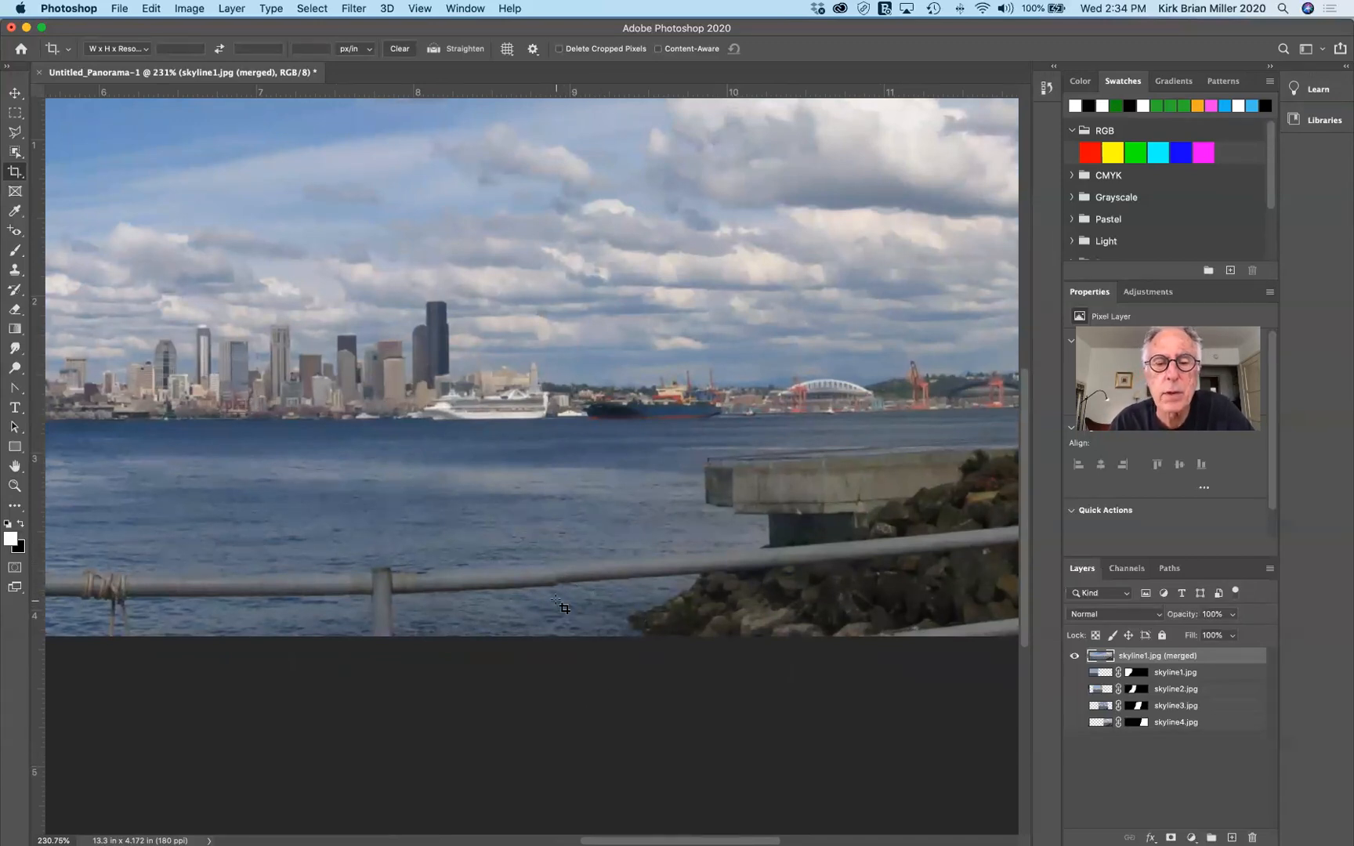
scroll(561, 607, down, 5)
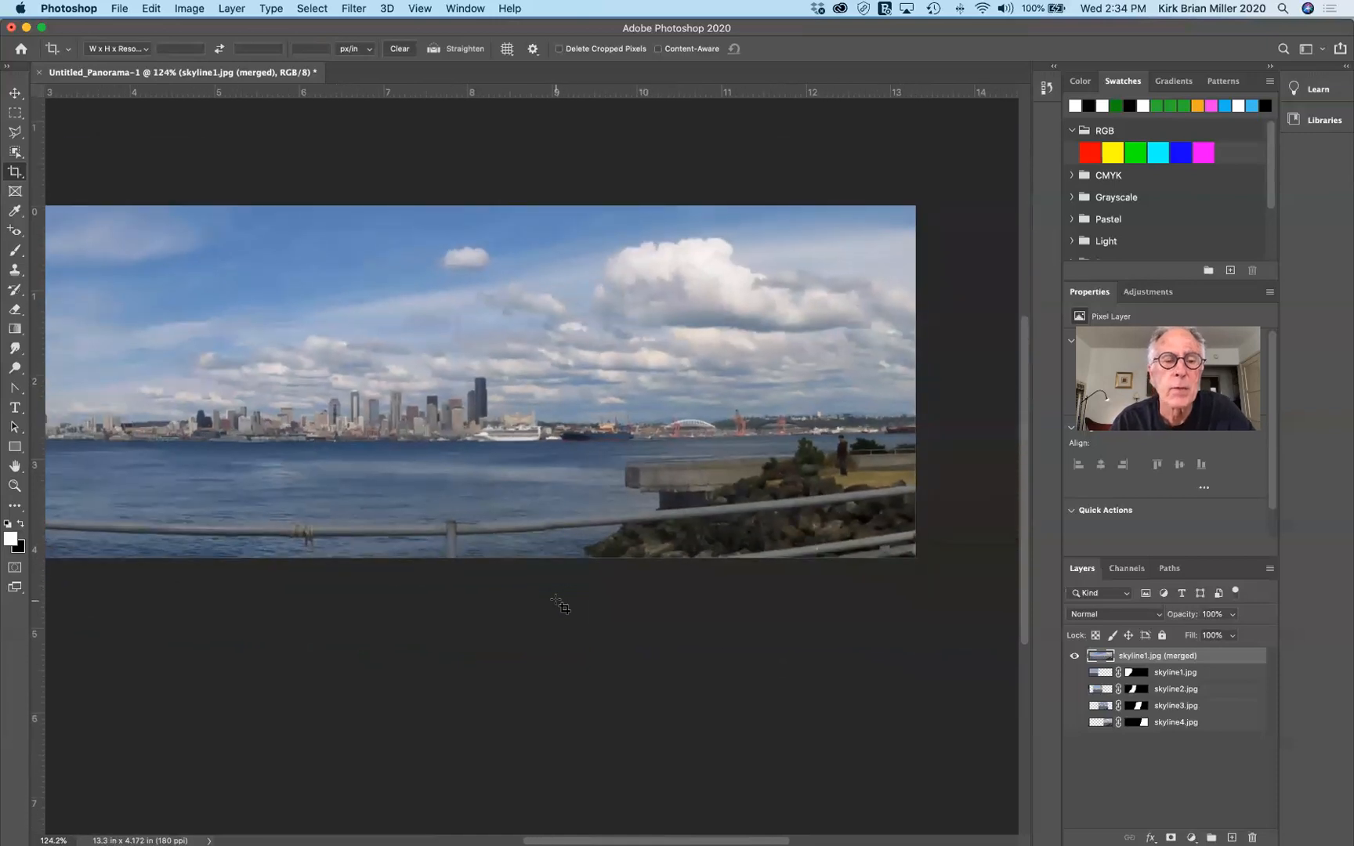
scroll(560, 607, left, 5)
scroll(560, 607, down, 2)
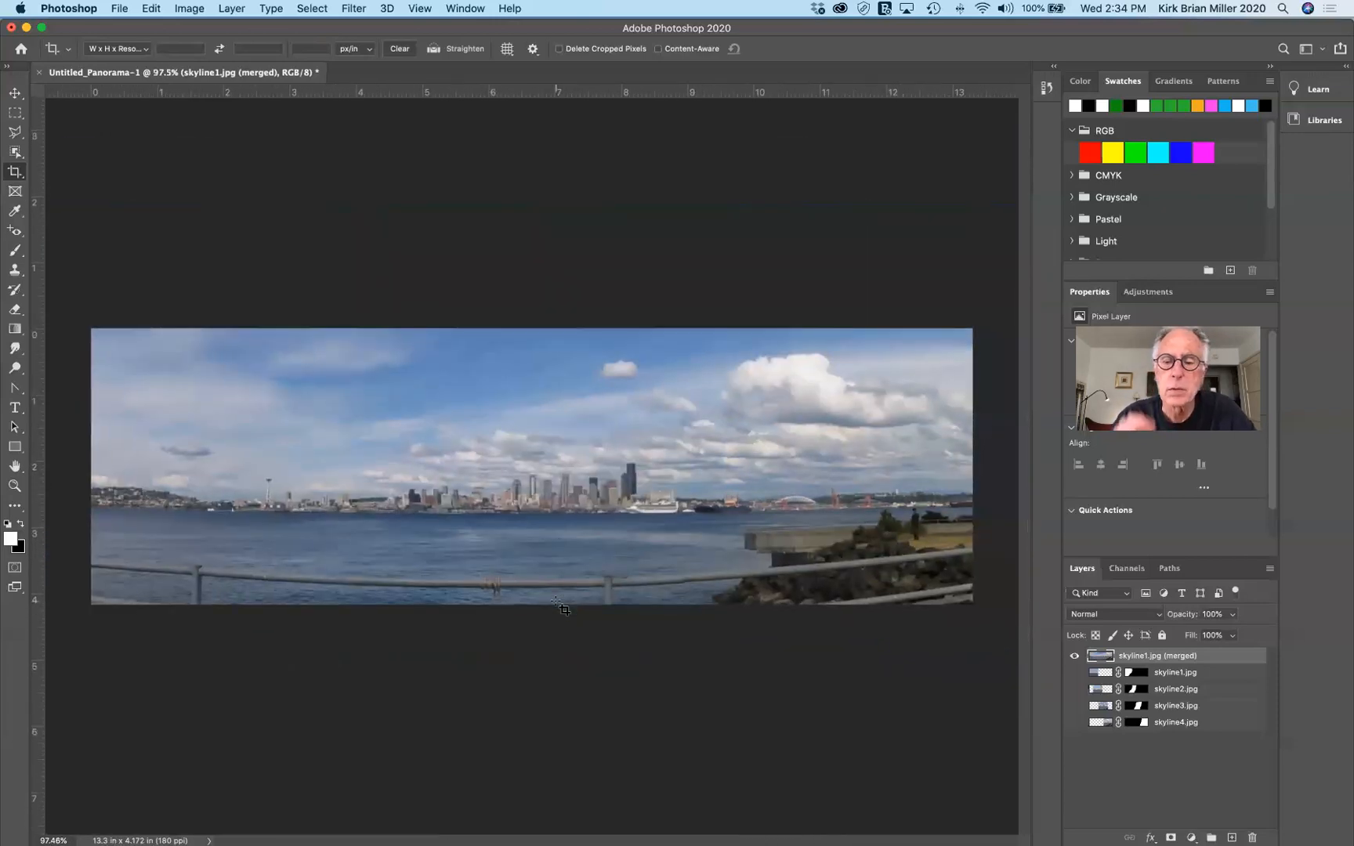